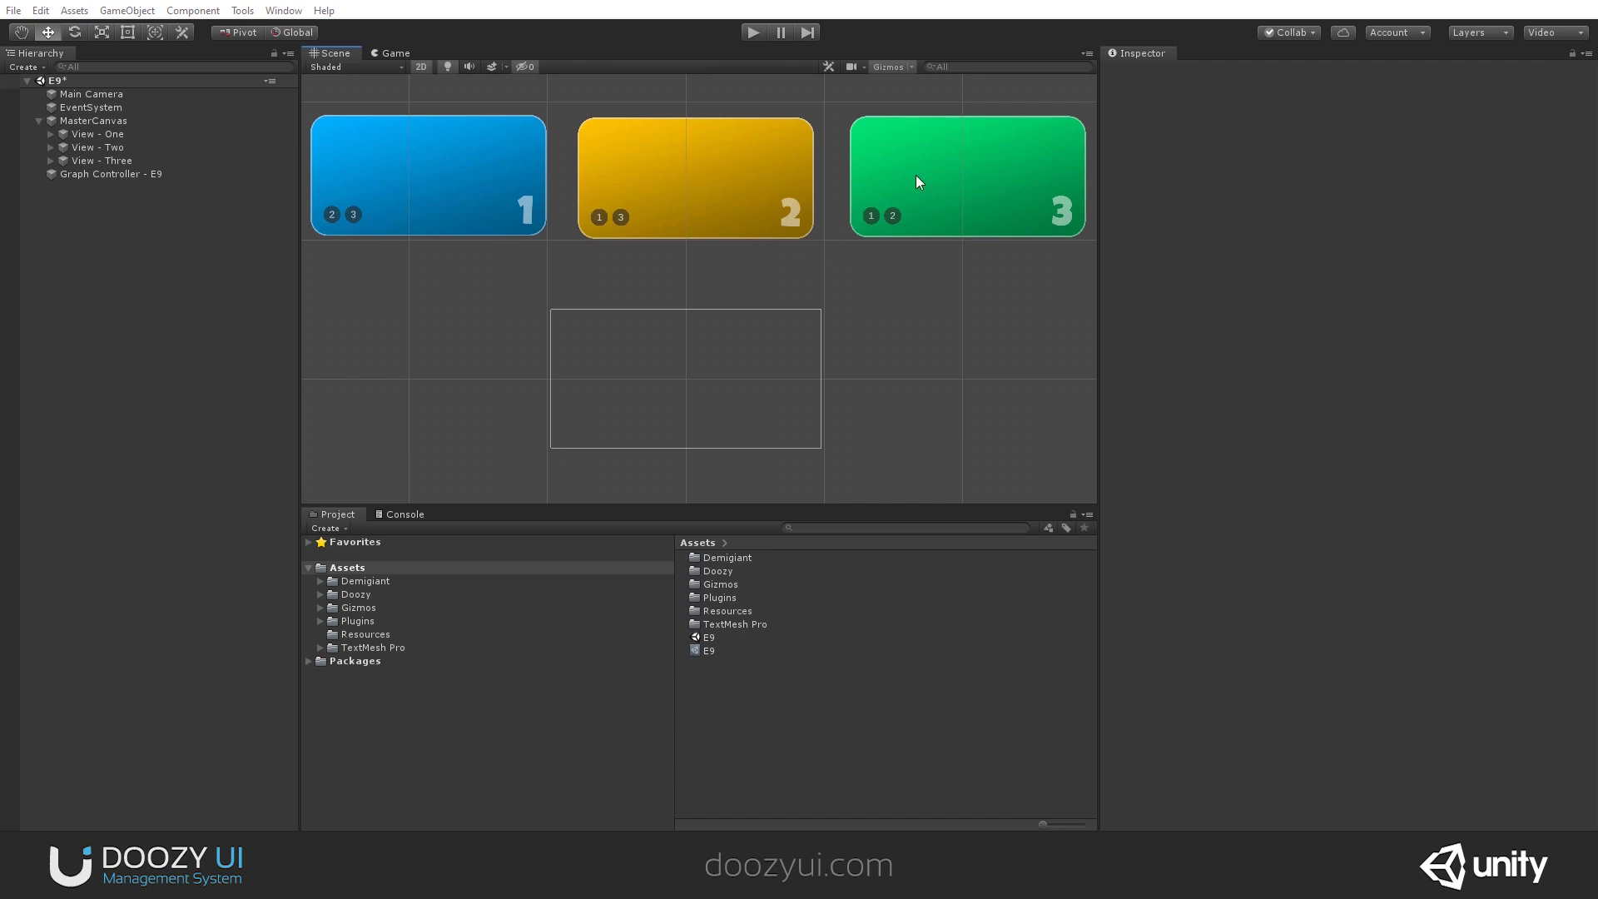
# Step: Examine the One, Two and Three views under MasterCanvas and the numbered buttons on each in the scene
pyautogui.click(111, 161)
pyautogui.click(108, 150)
pyautogui.click(112, 160)
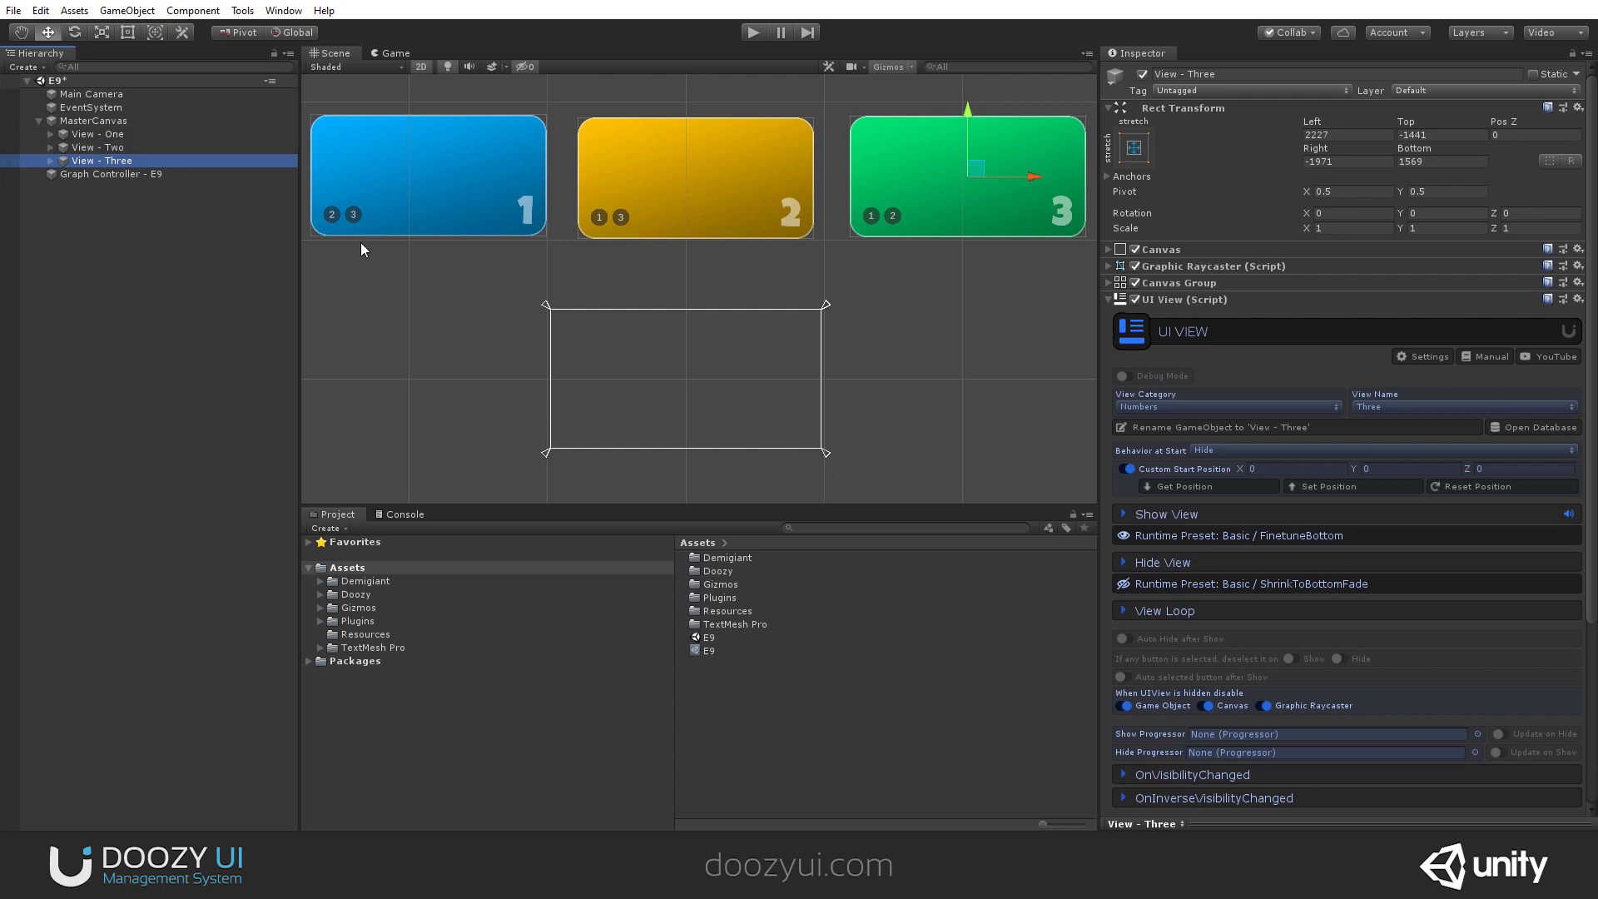
pyautogui.scroll(5, 333, 226)
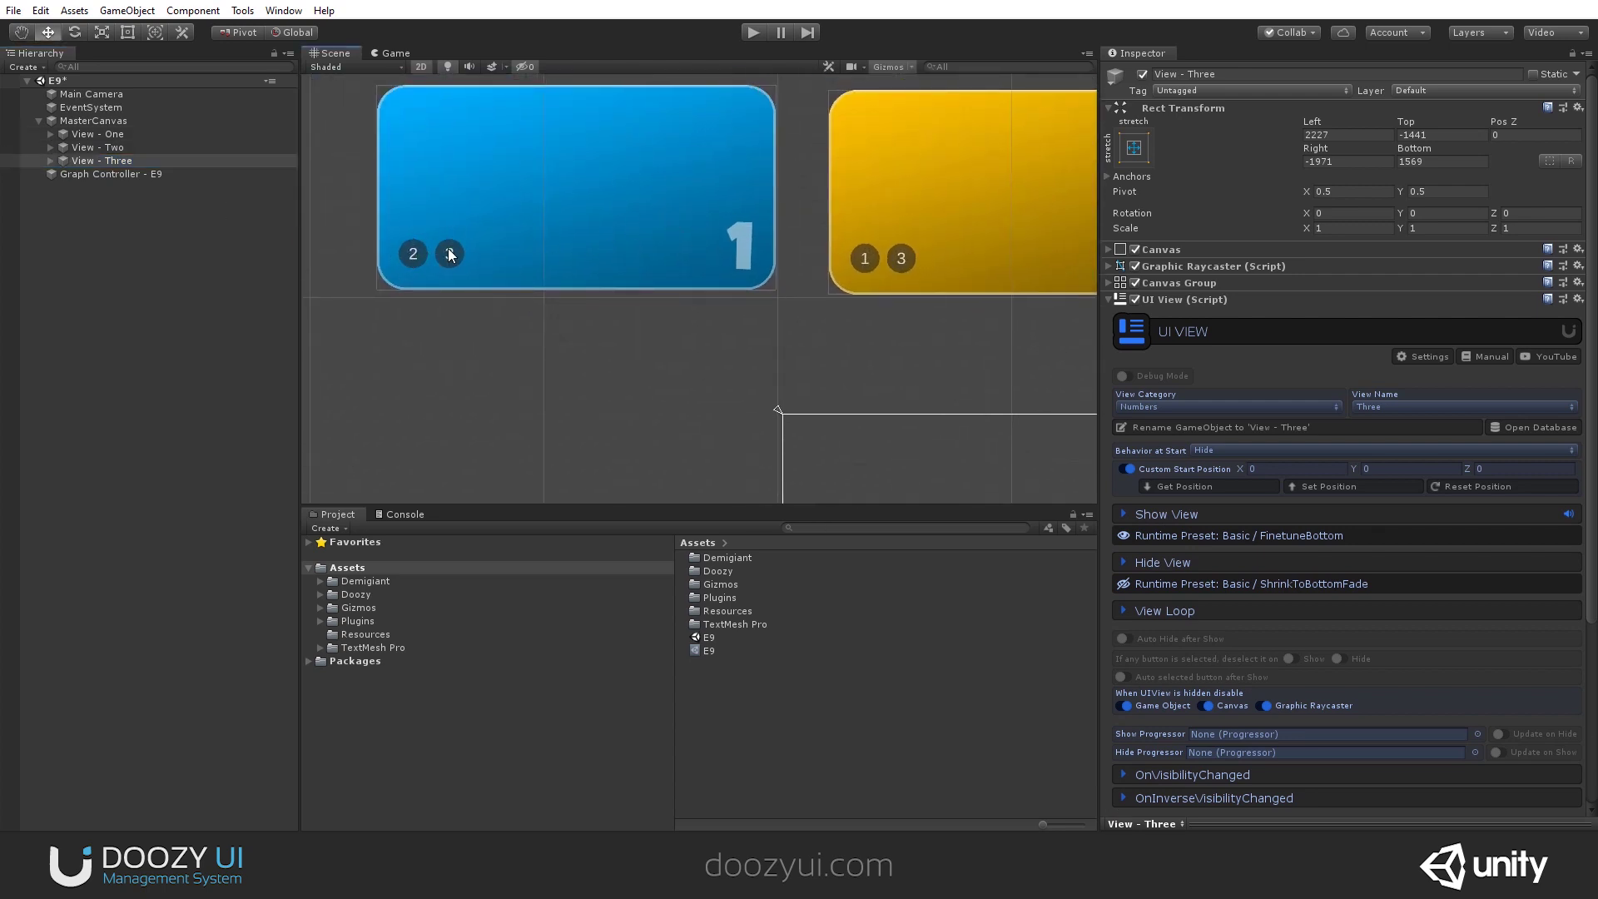
pyautogui.moveTo(839, 346); pyautogui.dragTo(569, 168, button='middle')
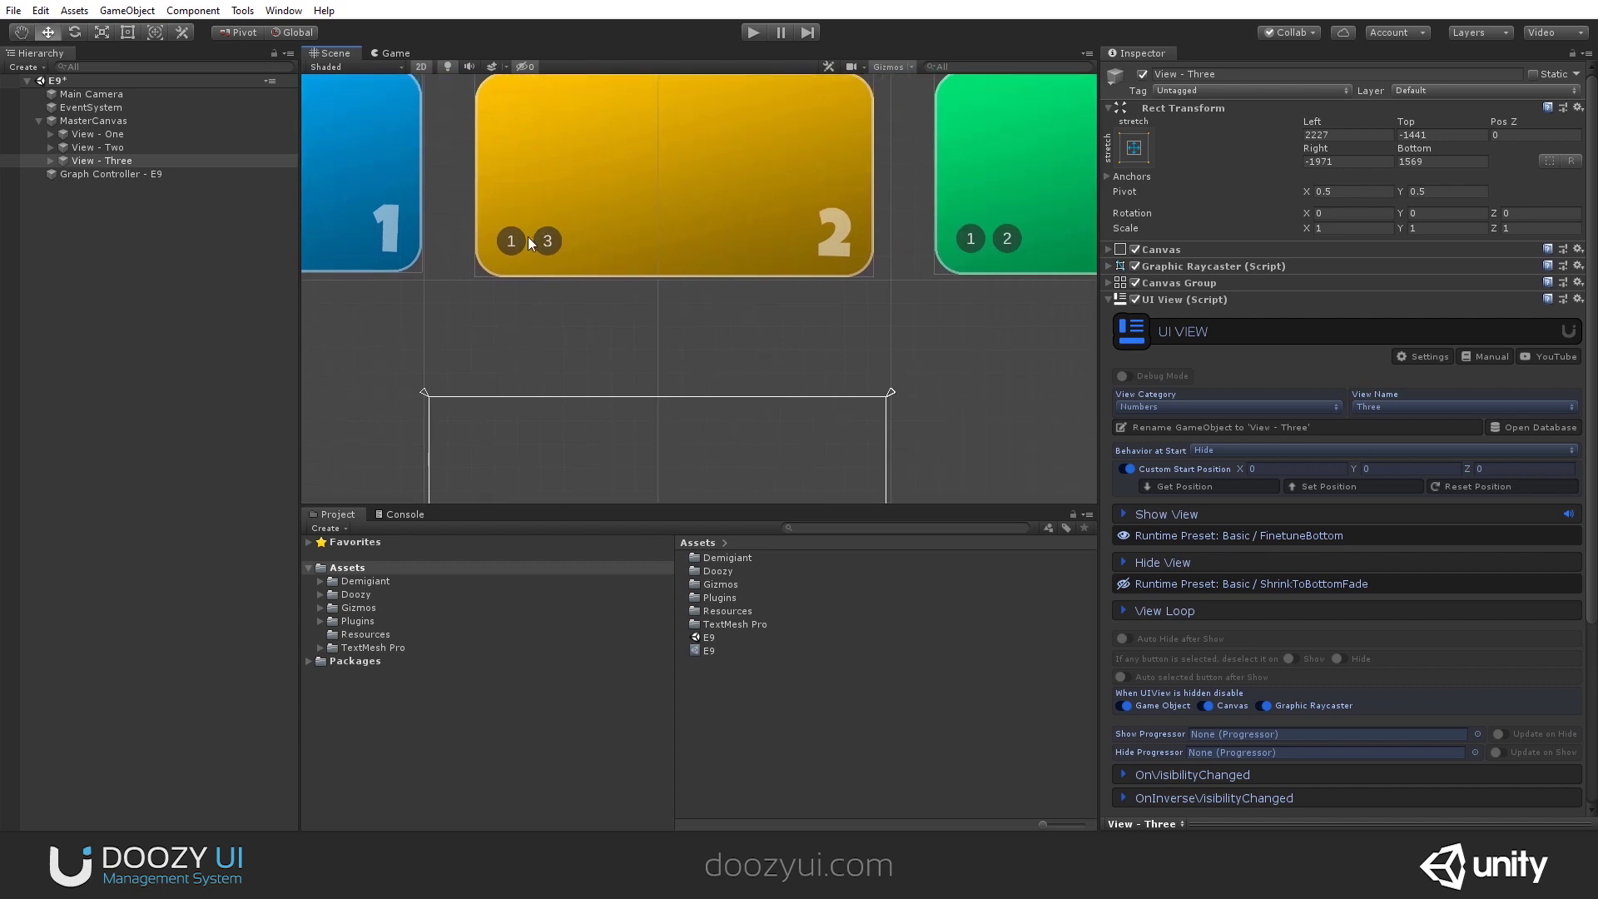
pyautogui.moveTo(959, 278); pyautogui.dragTo(571, 332, button='middle')
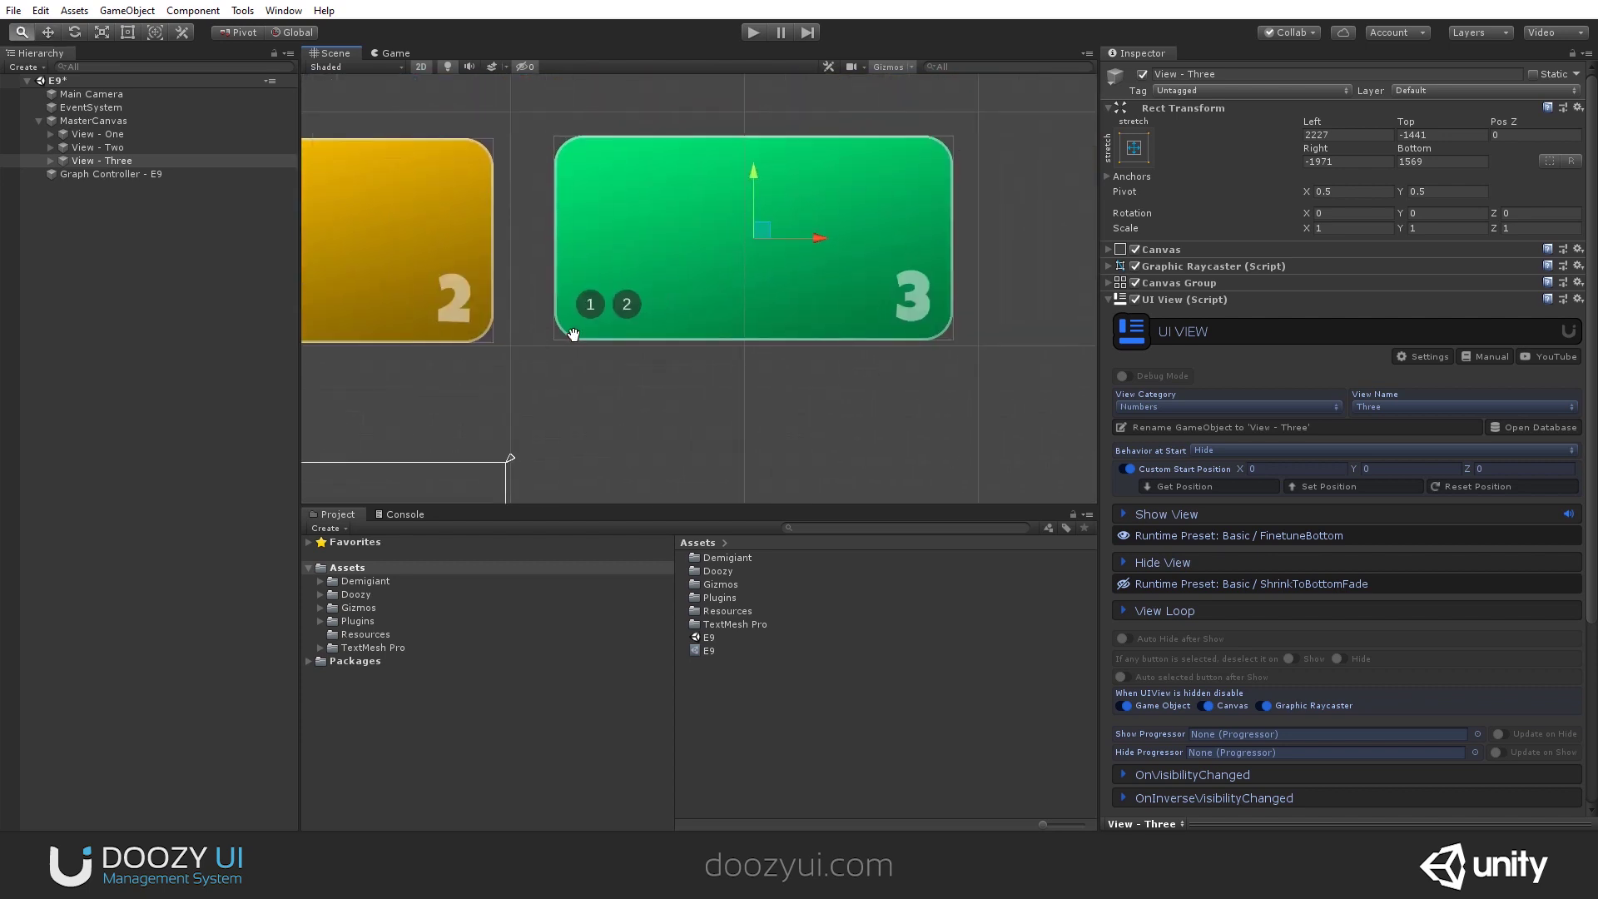
pyautogui.moveTo(646, 301); pyautogui.dragTo(836, 192, button='middle')
pyautogui.scroll(-3, 799, 357)
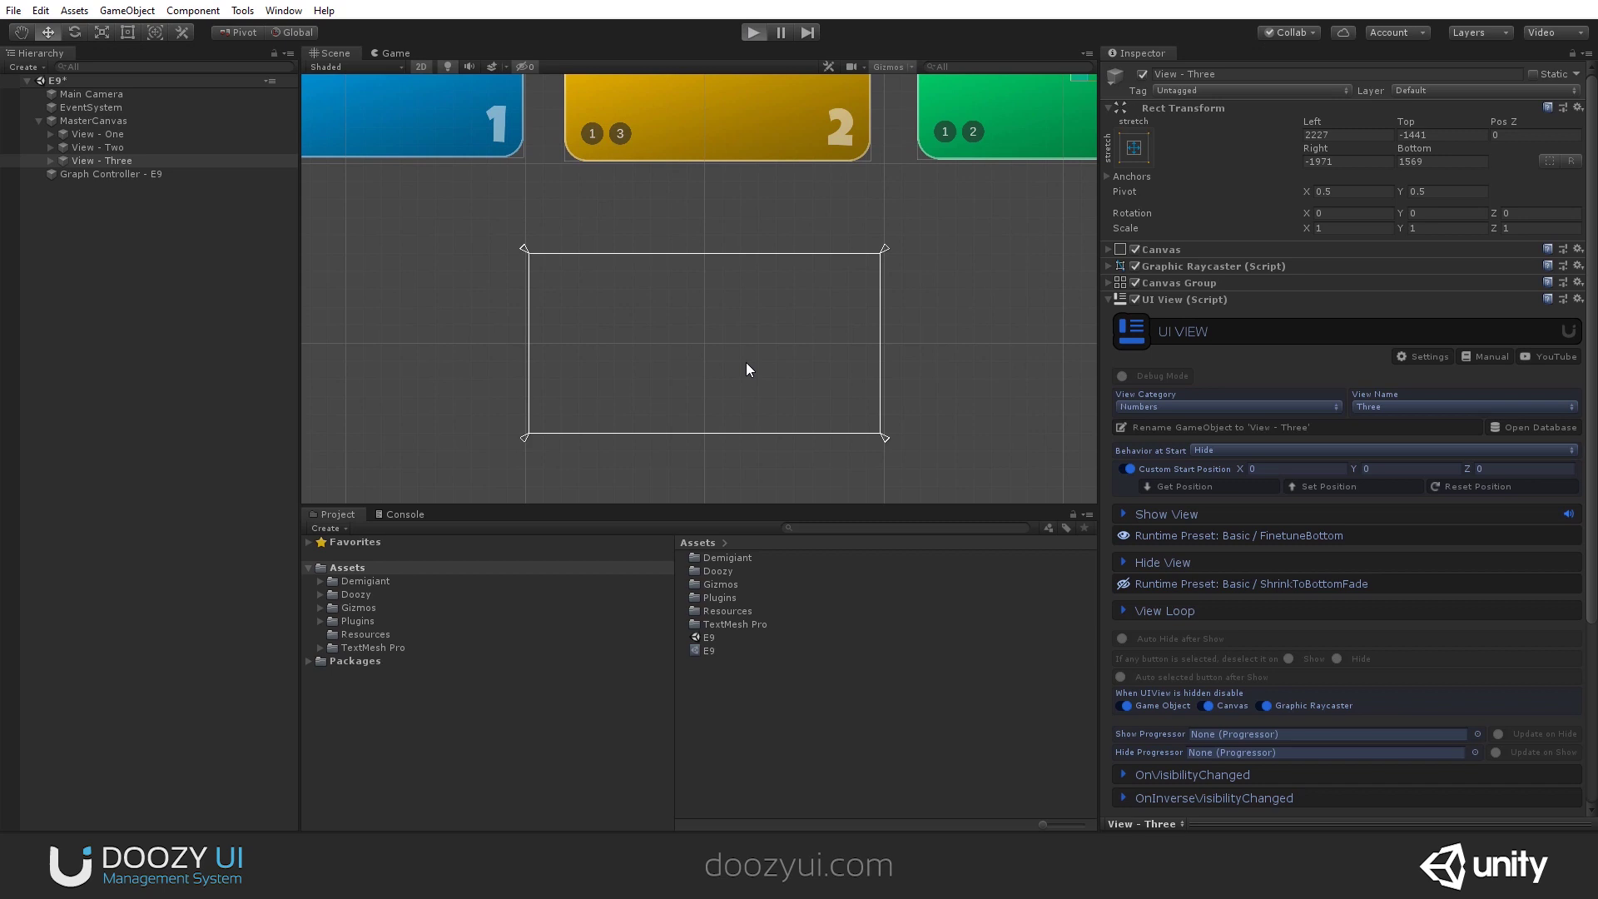
# Step: Run the scene with the Game view maximized and test the numbered buttons that switch between views, then restore the layout
pyautogui.hotkey('ctrl', 'p')
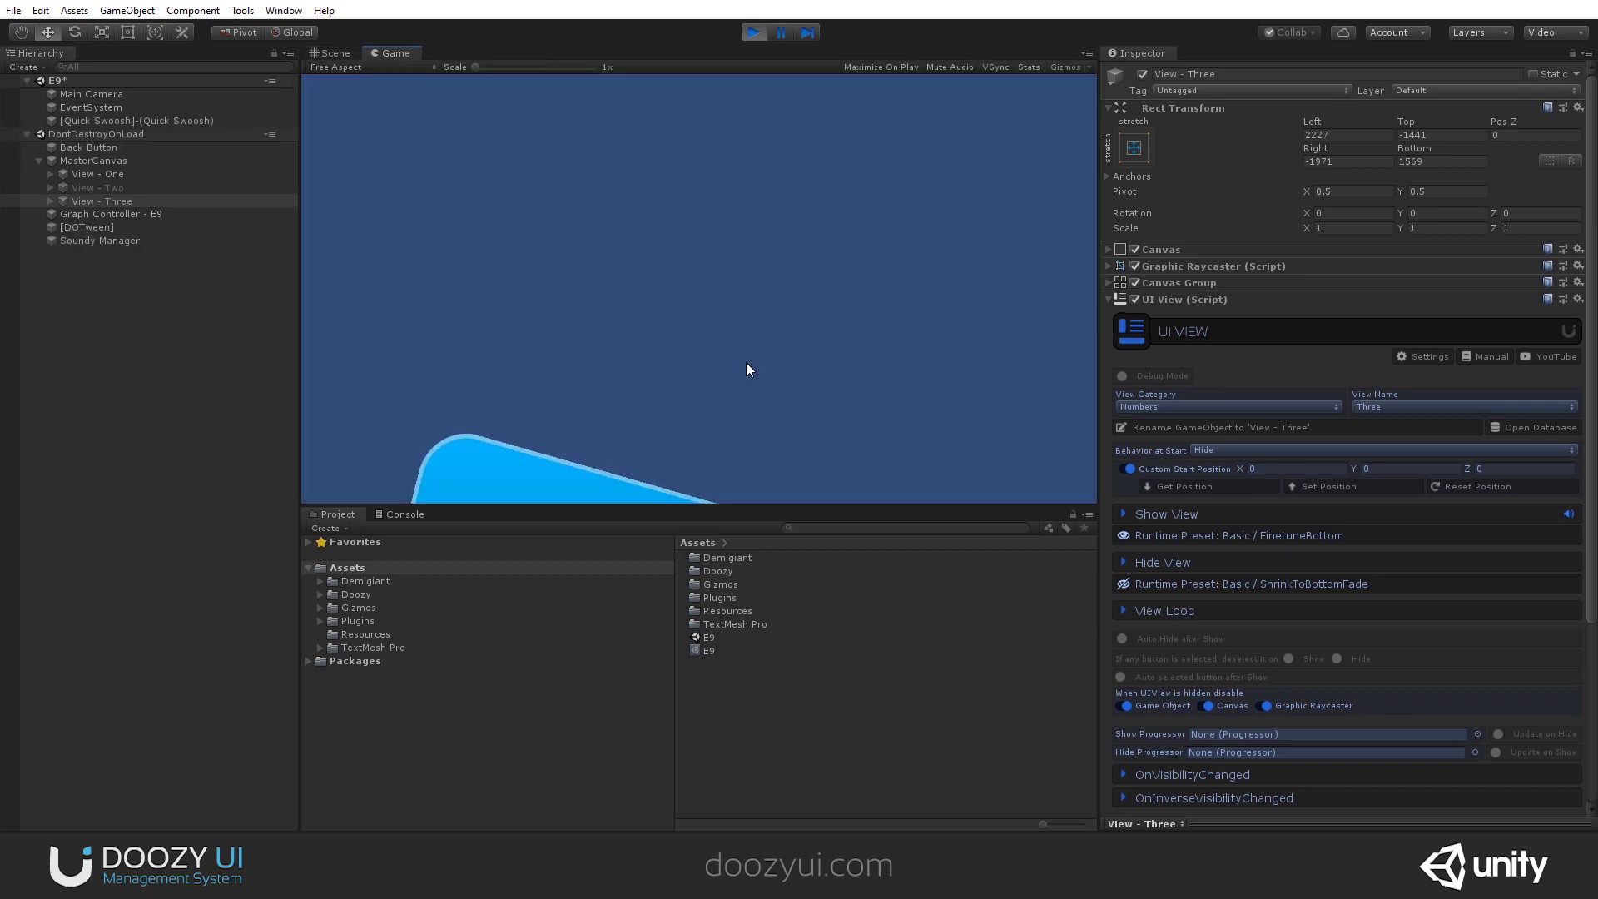
pyautogui.click(1088, 57)
pyautogui.click(1120, 115)
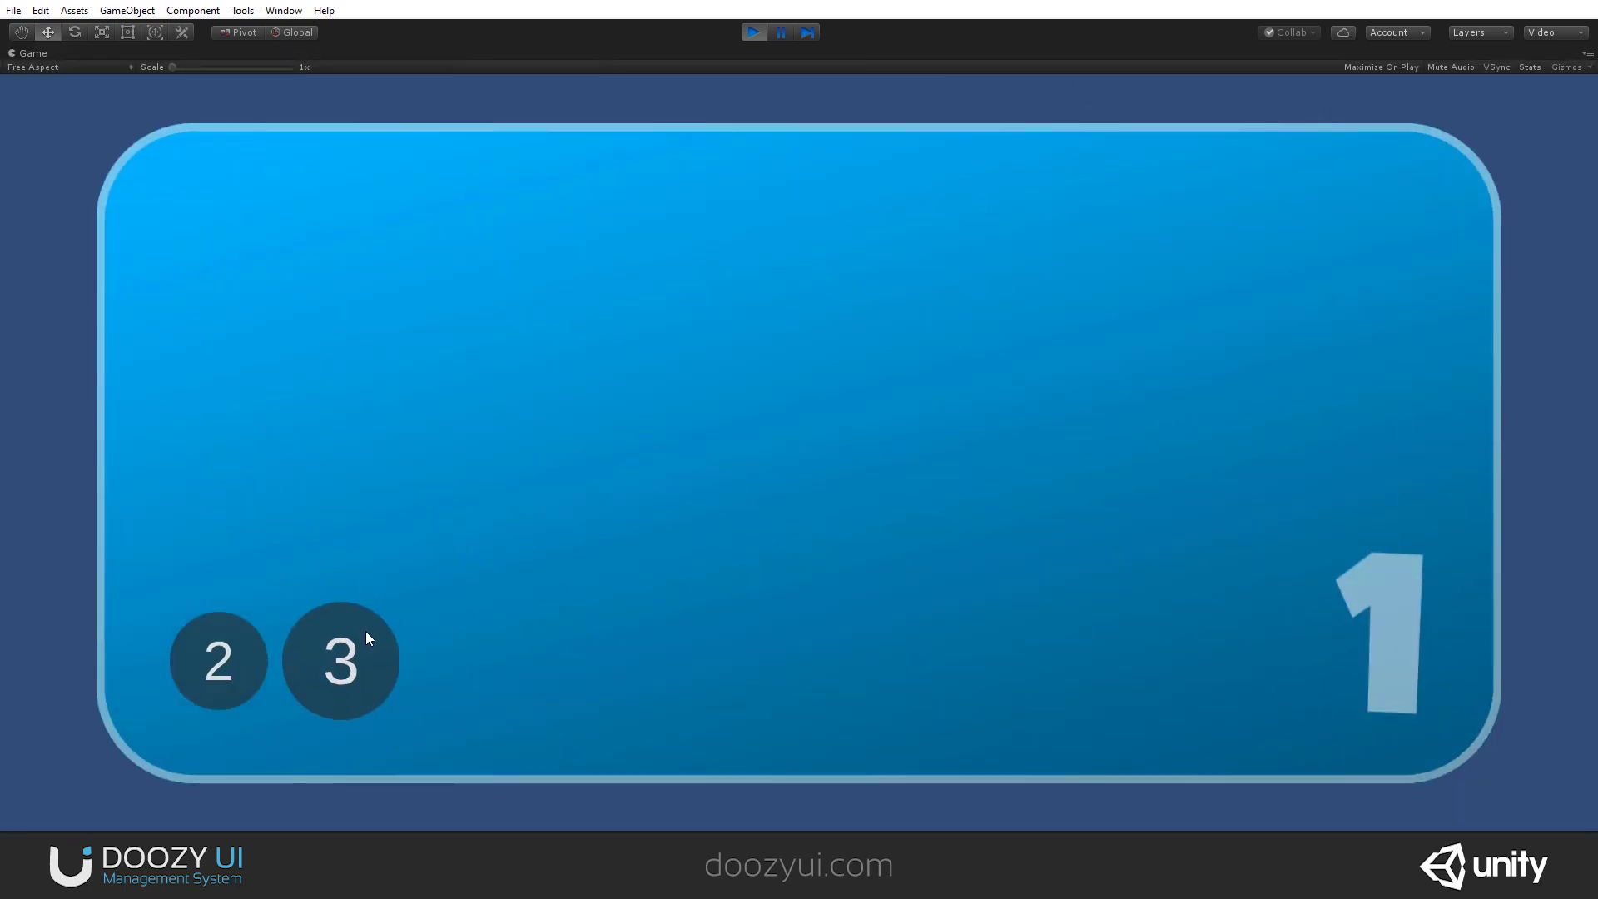
pyautogui.click(367, 631)
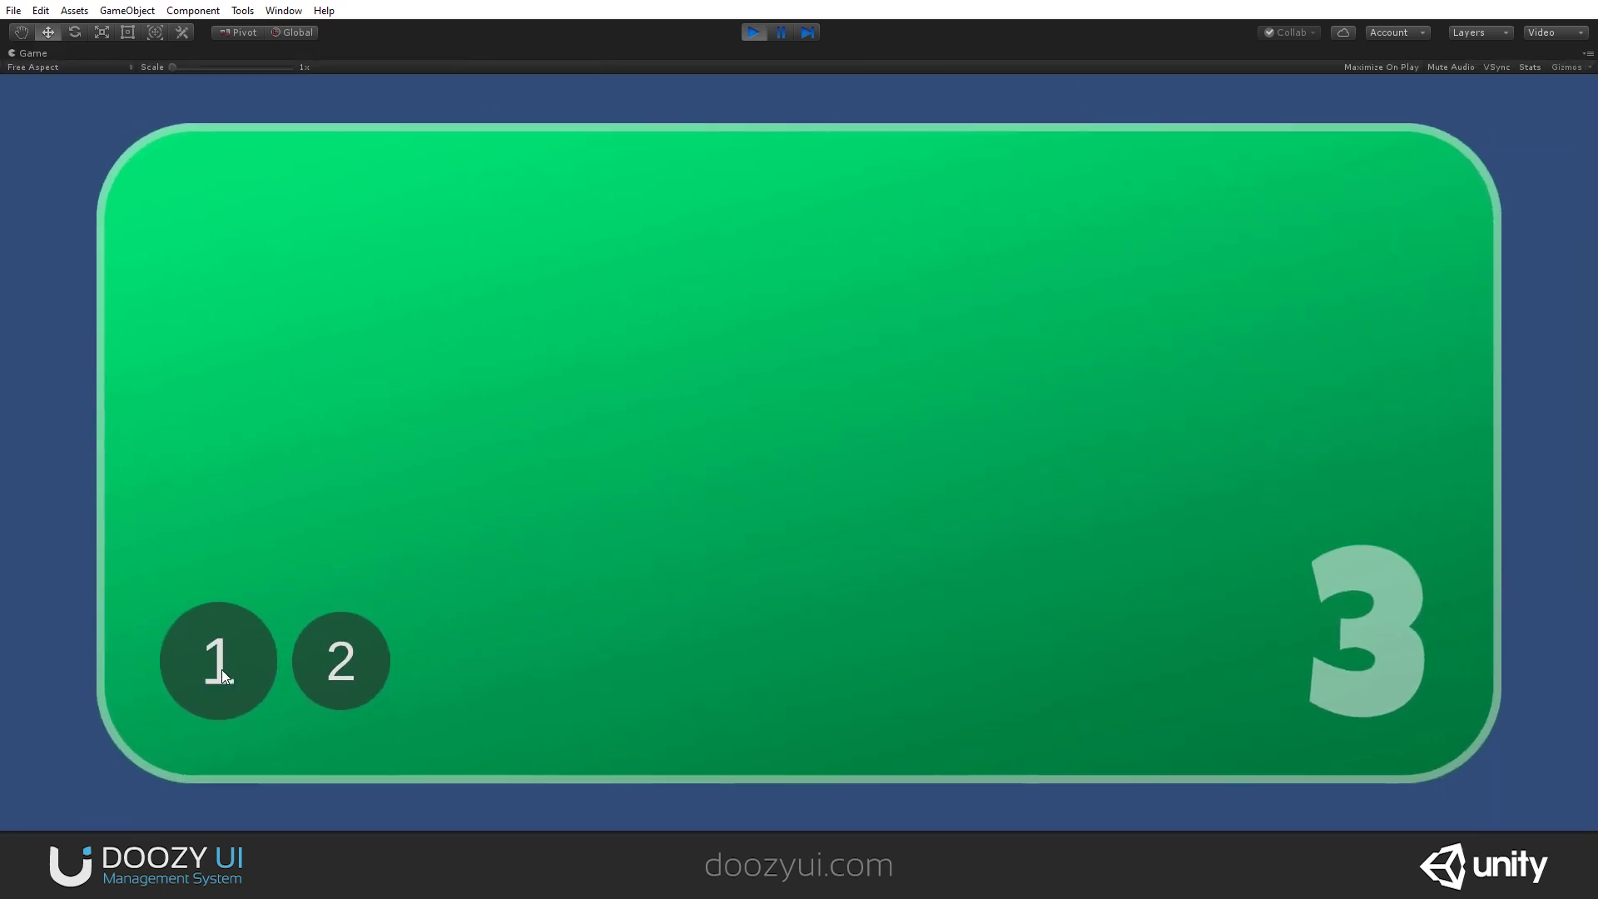
pyautogui.click(221, 670)
pyautogui.click(220, 661)
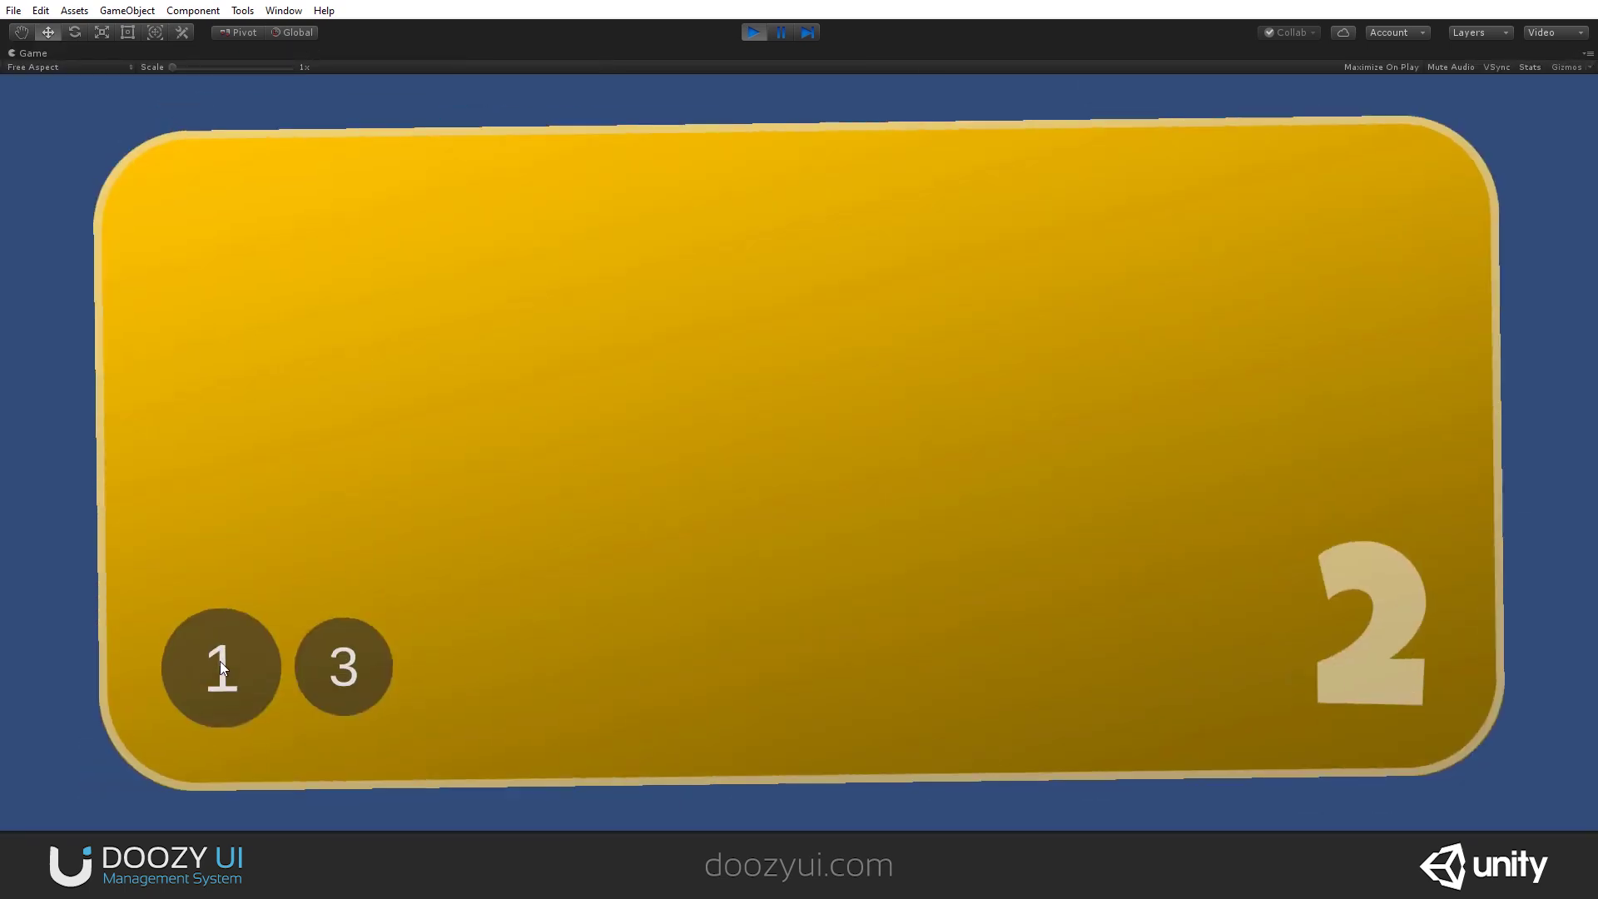
pyautogui.click(298, 666)
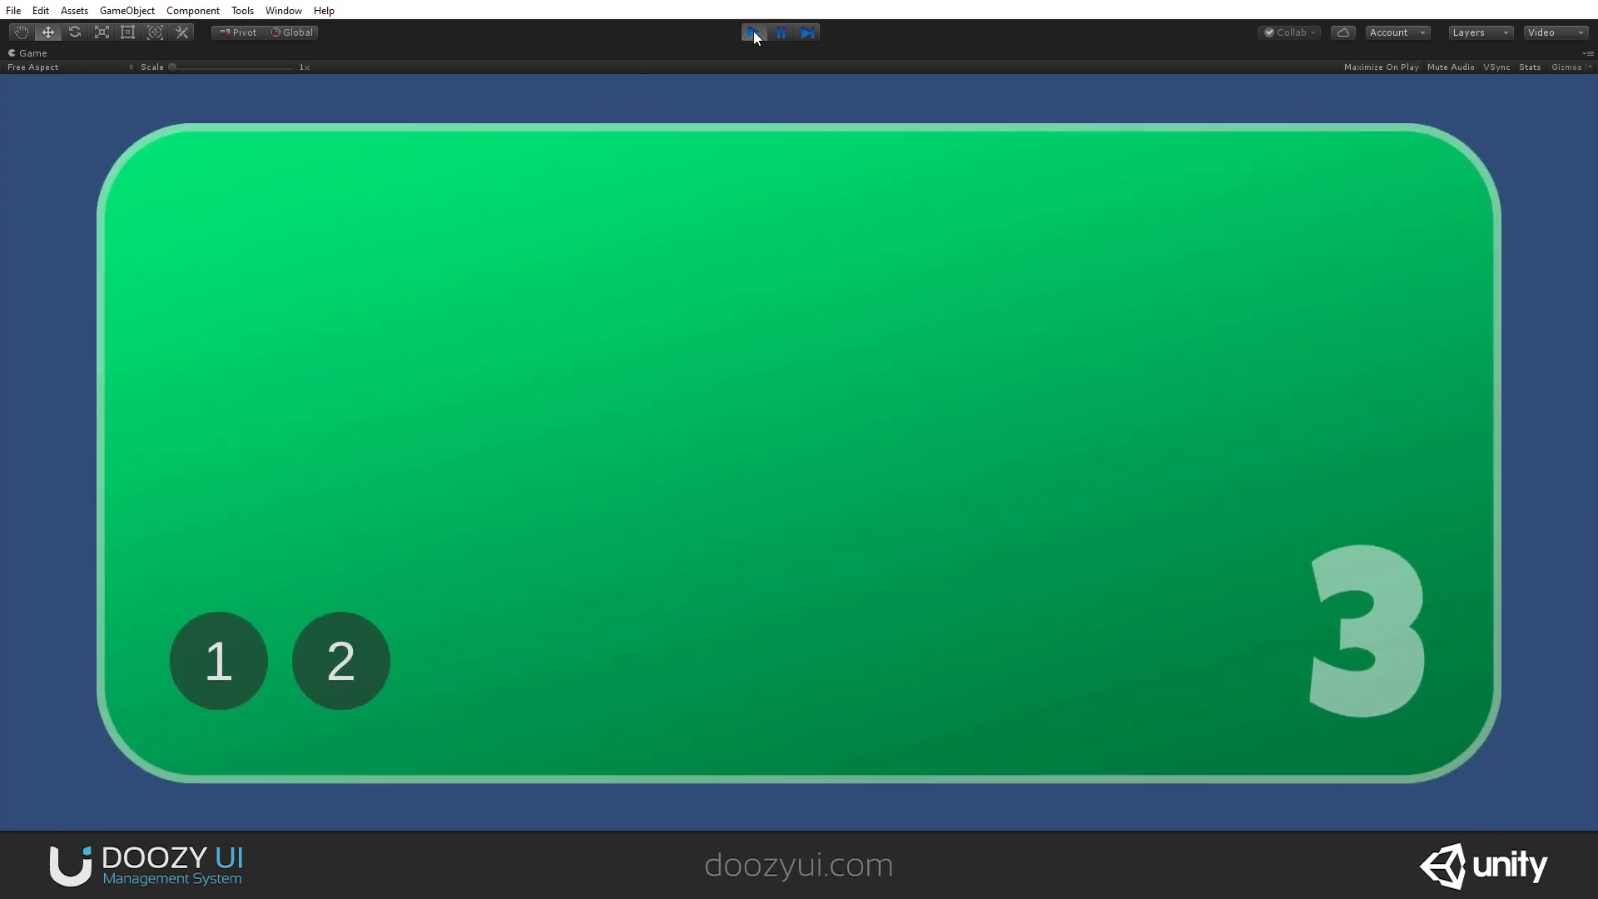
pyautogui.click(1588, 53)
pyautogui.click(1455, 111)
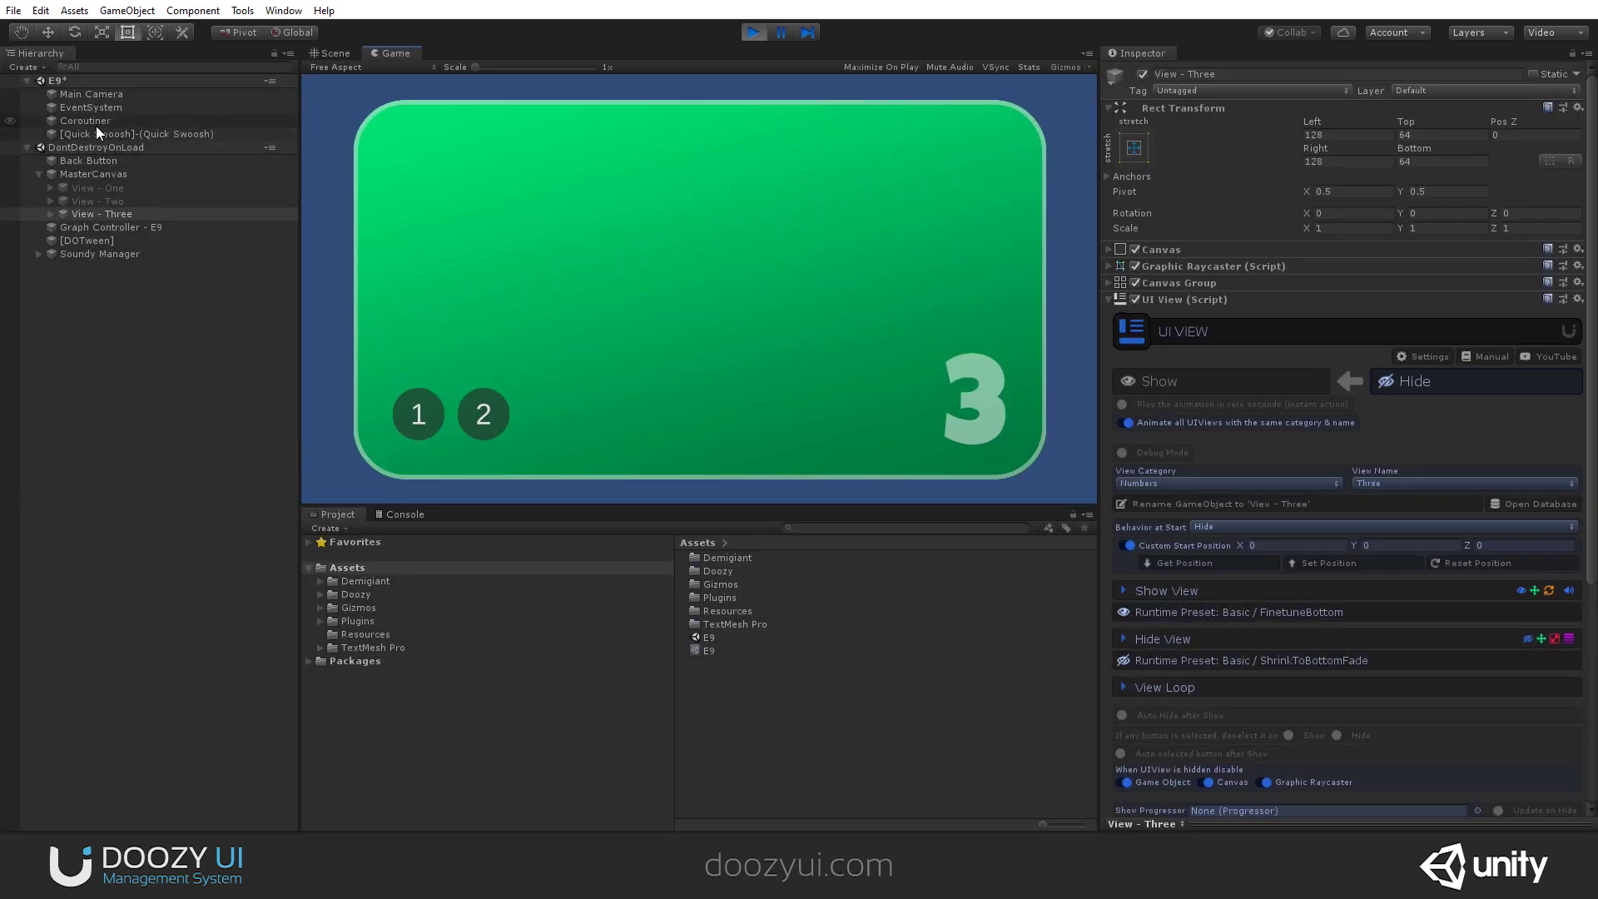
# Step: Open the E9 graph from the Graph Controller and select the Three node to inspect its connections
pyautogui.click(158, 227)
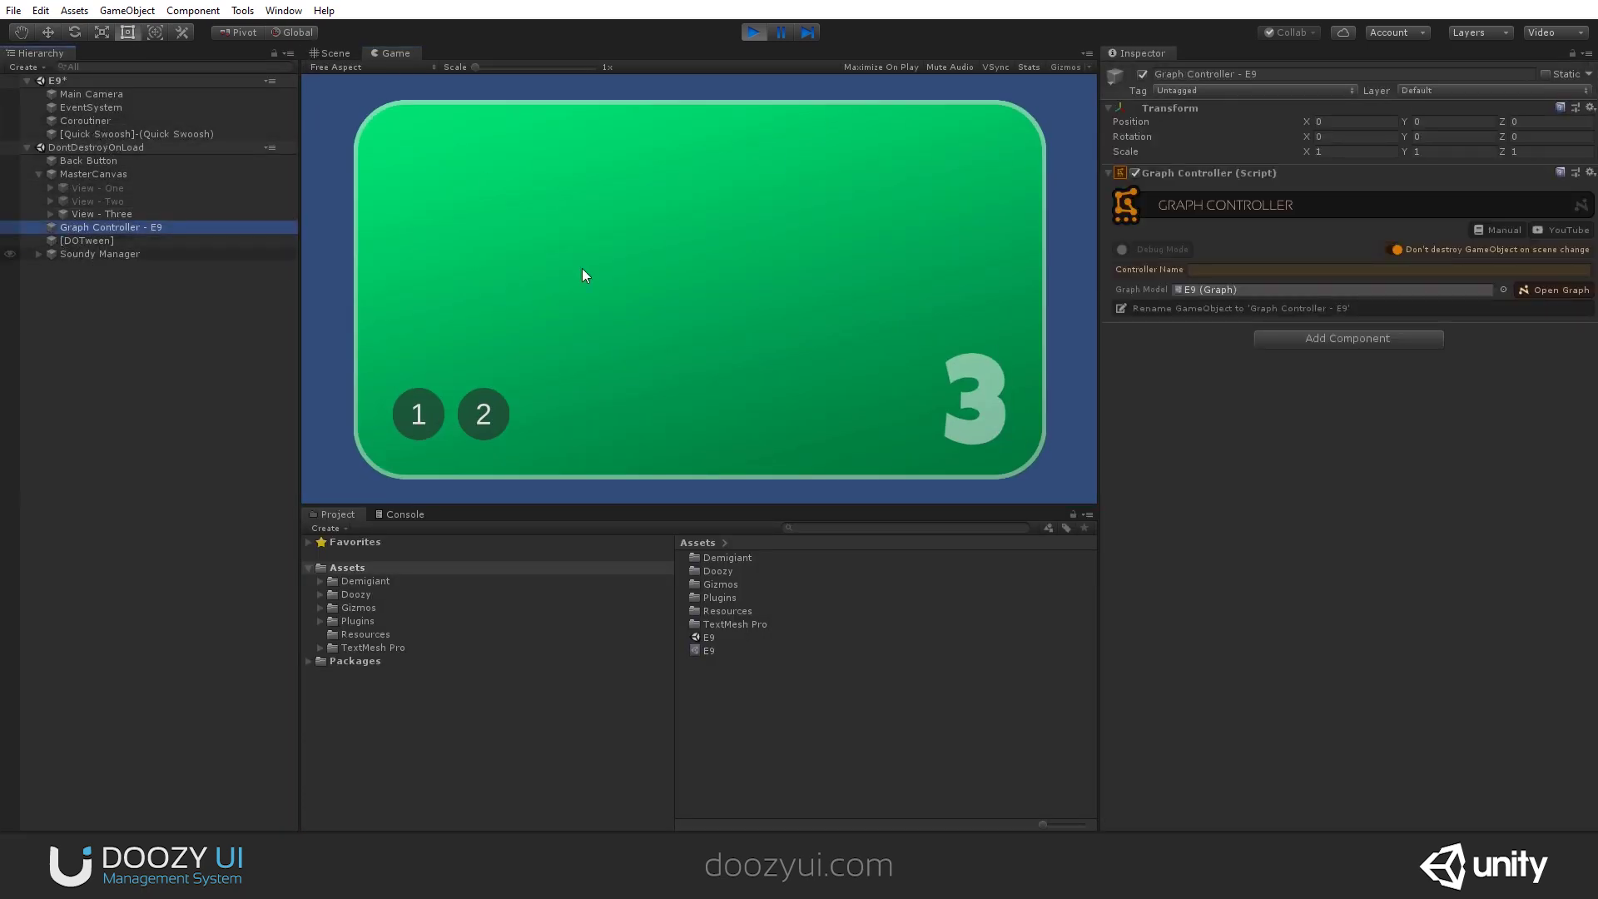
pyautogui.click(1550, 294)
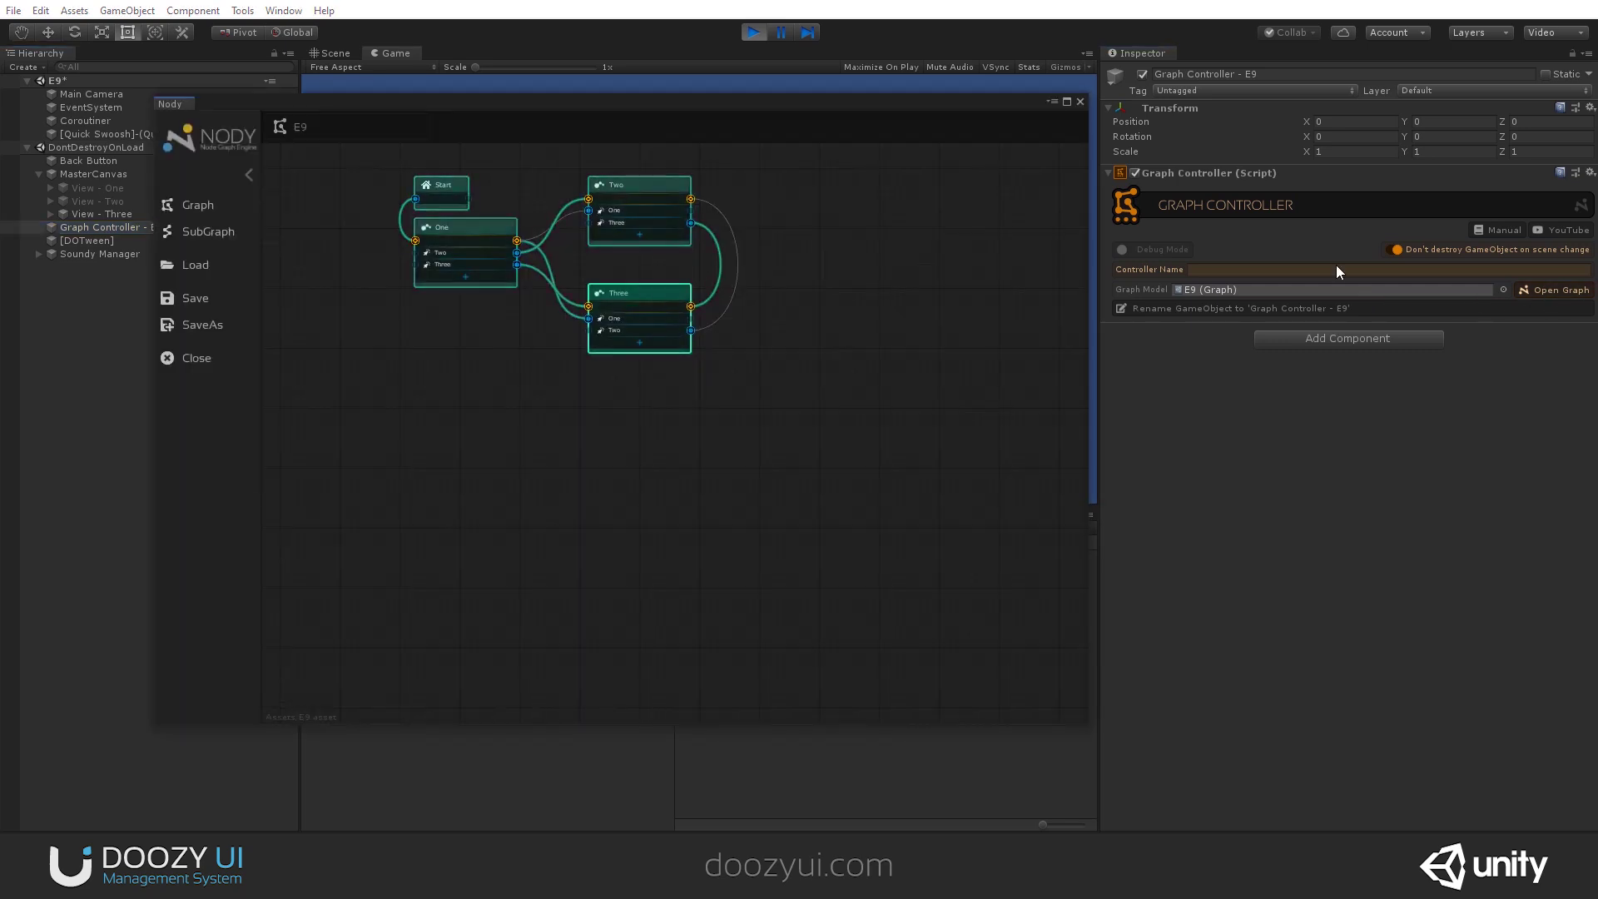
pyautogui.moveTo(551, 105); pyautogui.dragTo(691, 359)
pyautogui.scroll(5, 726, 558)
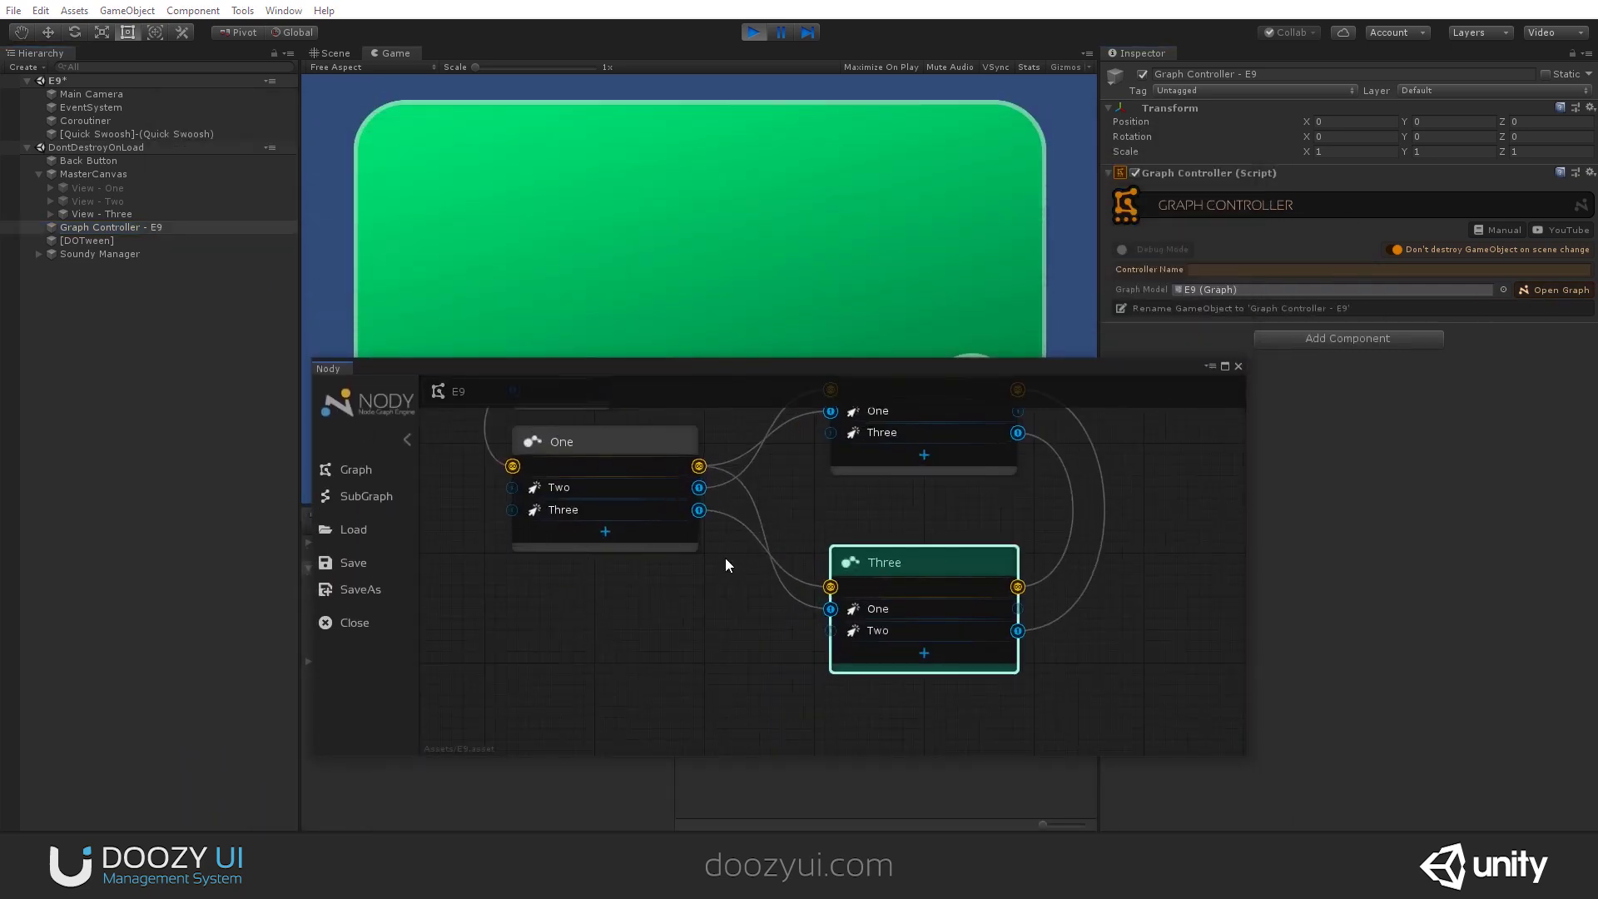
pyautogui.moveTo(841, 540); pyautogui.dragTo(845, 594, button='middle')
pyautogui.click(1007, 611)
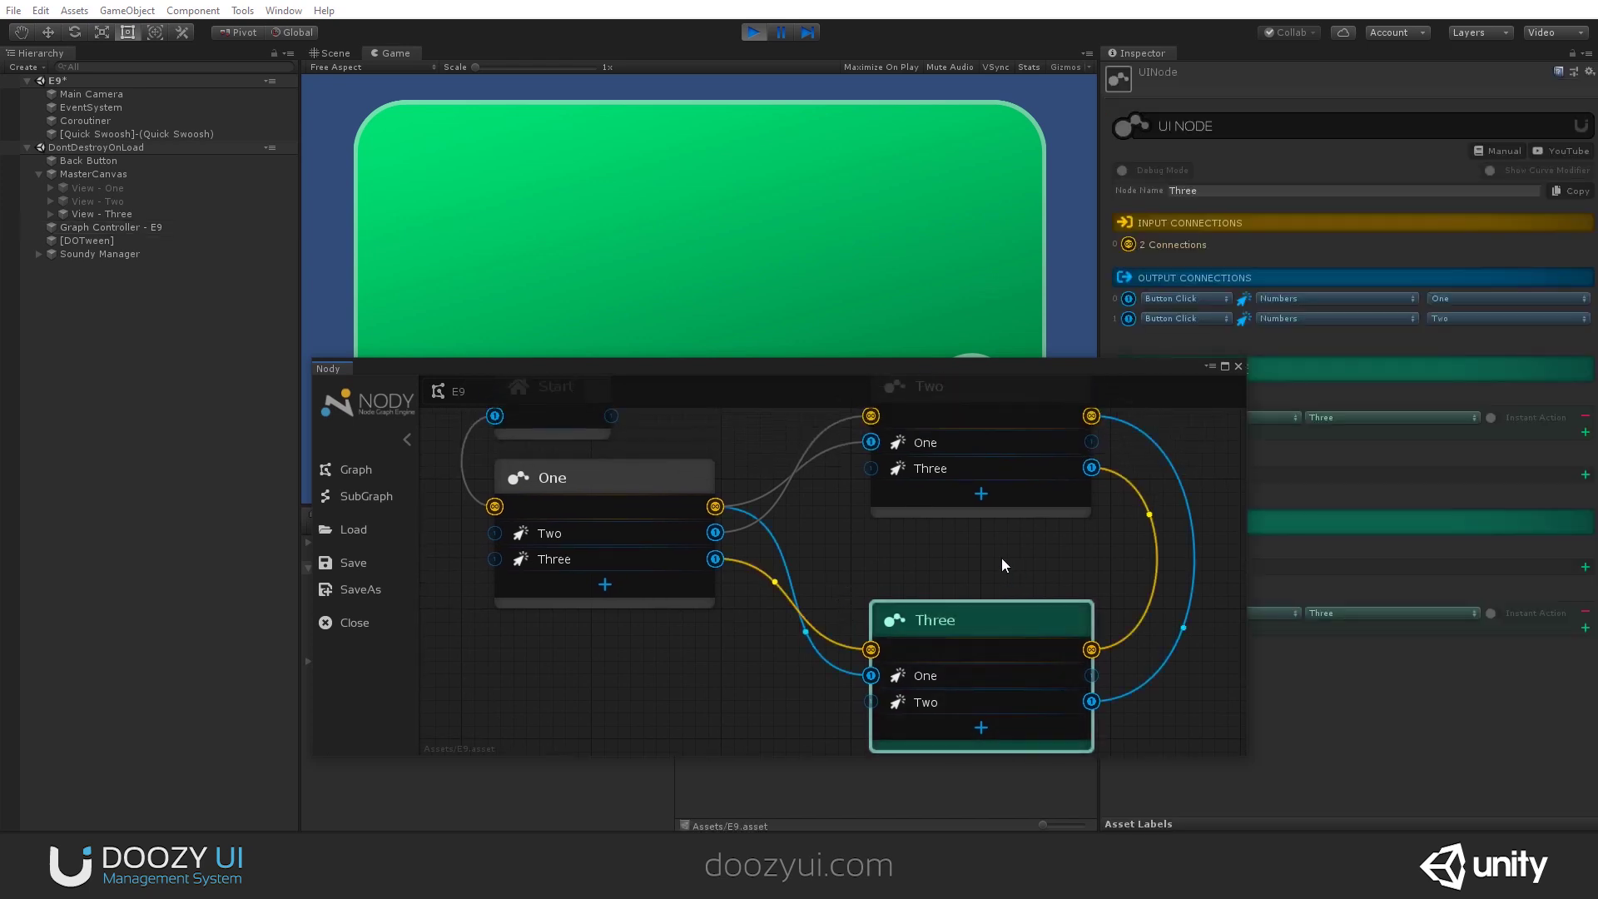
# Step: Test the view buttons in the running game beside the graph, inspect the One node, and stop play mode
pyautogui.moveTo(854, 371); pyautogui.dragTo(743, 481)
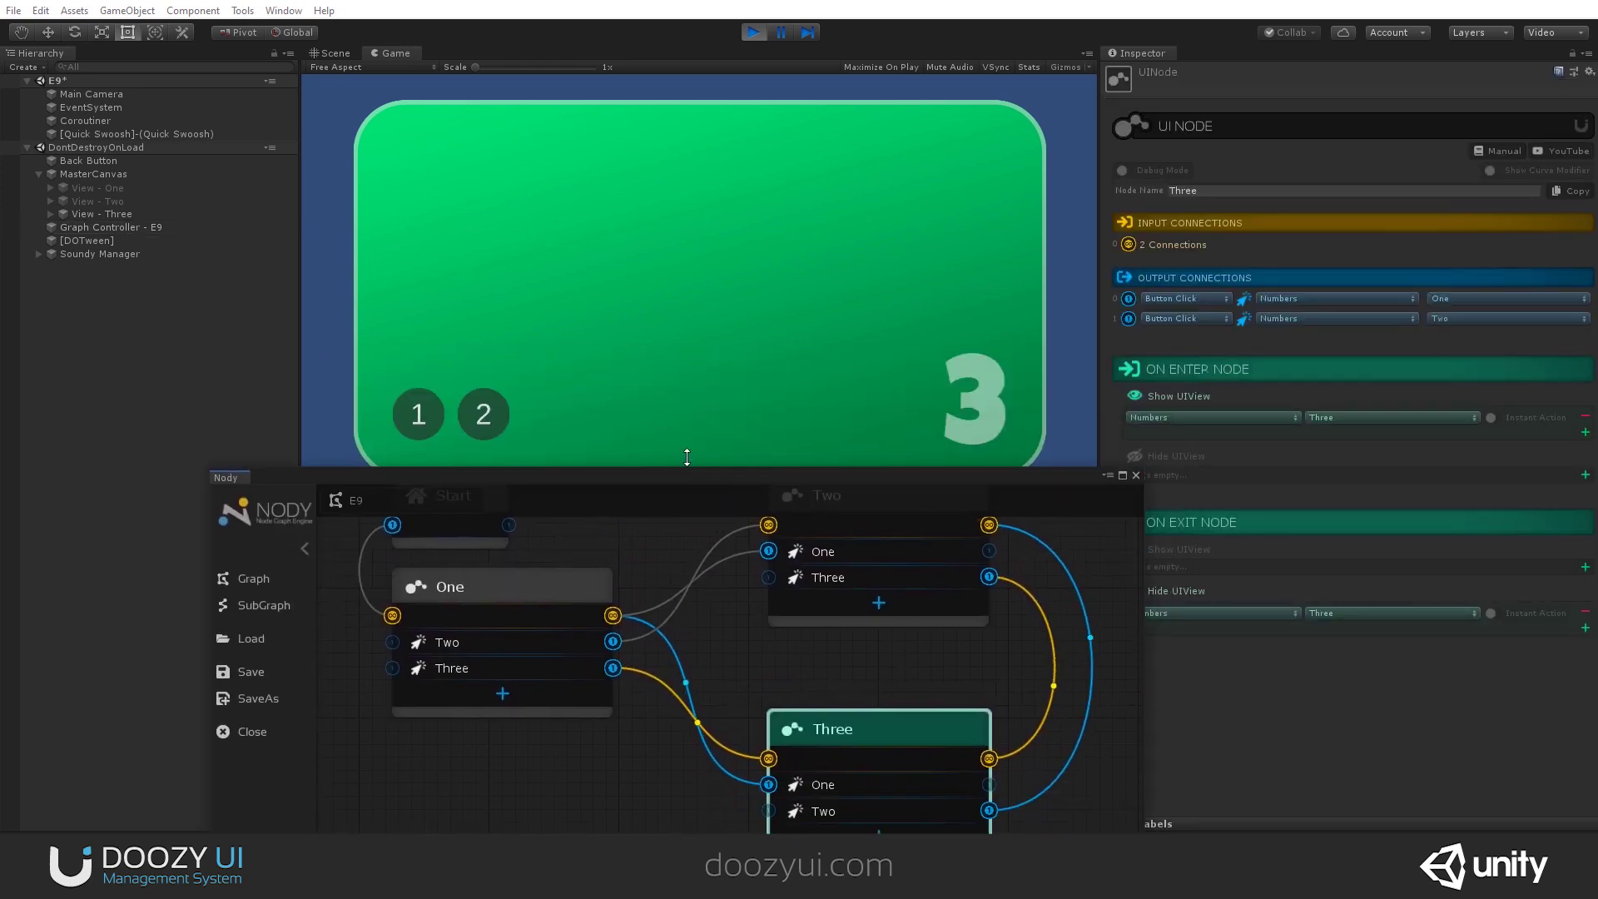
pyautogui.click(398, 422)
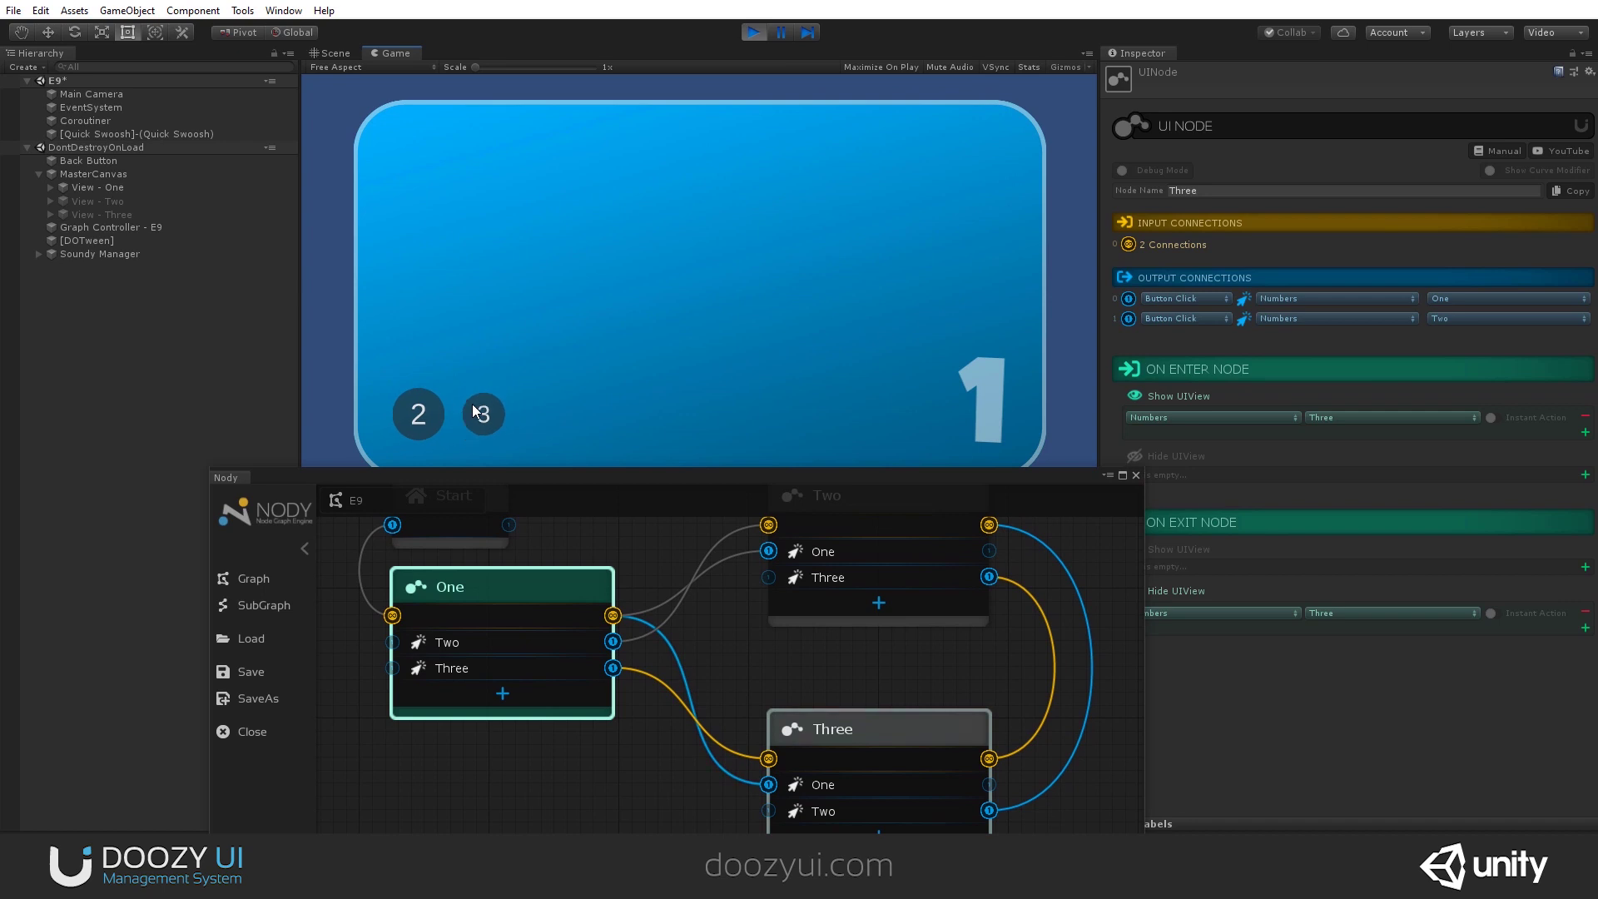
pyautogui.click(472, 403)
pyautogui.click(492, 412)
pyautogui.click(492, 412)
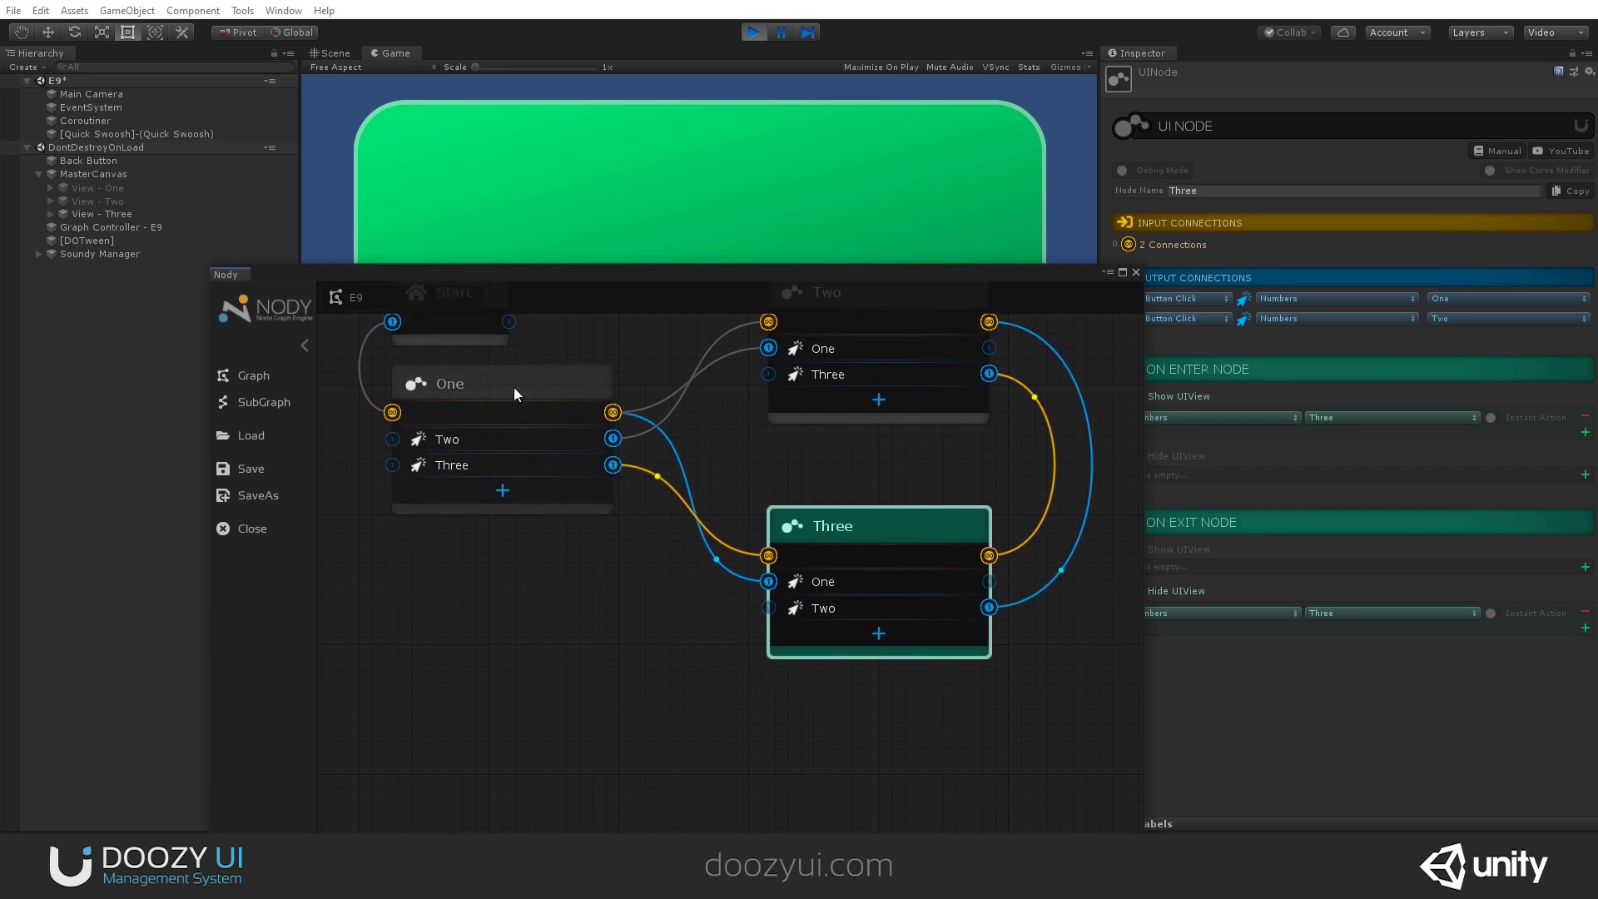
pyautogui.click(513, 387)
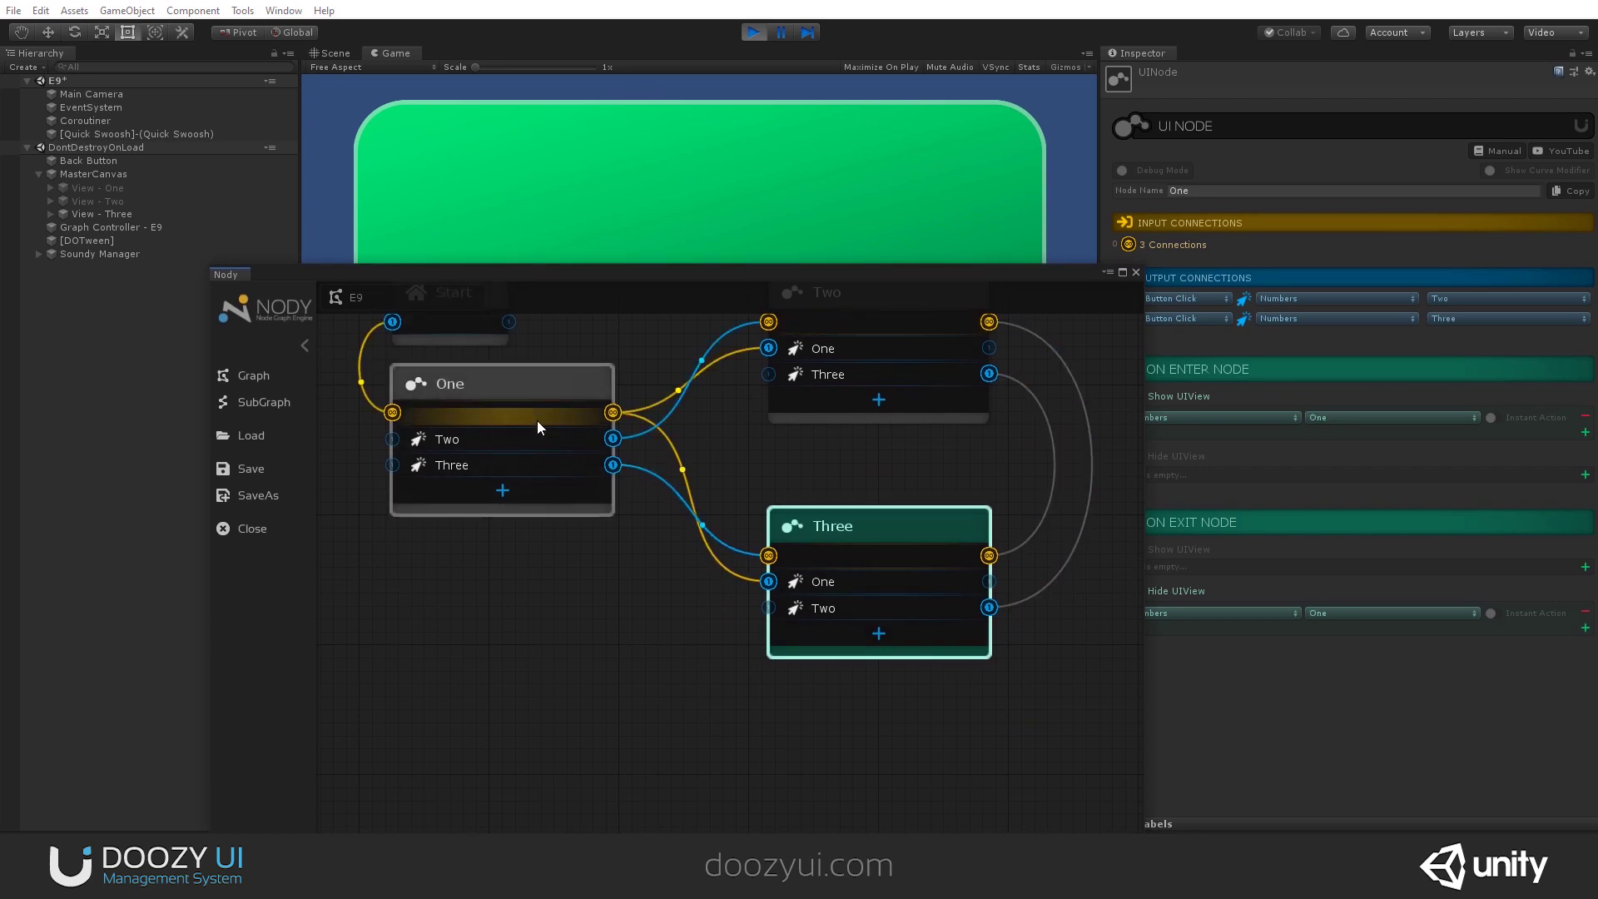
pyautogui.click(752, 31)
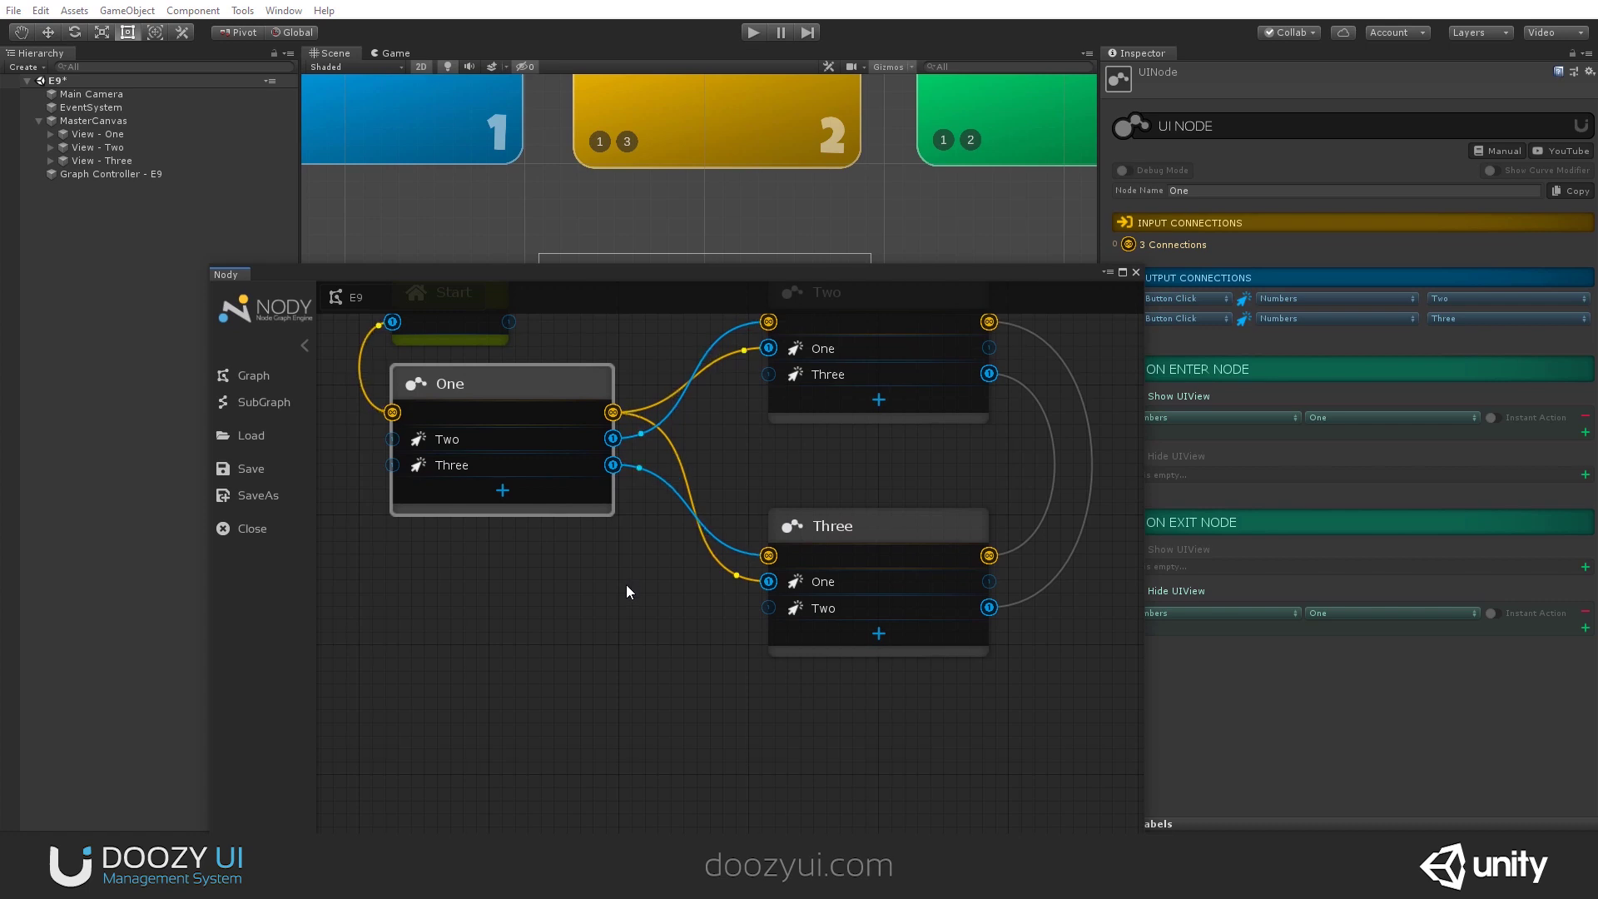
# Step: Close the E9 graph and the Nody window
pyautogui.moveTo(592, 273); pyautogui.dragTo(577, 198)
pyautogui.click(237, 455)
pyautogui.click(1120, 197)
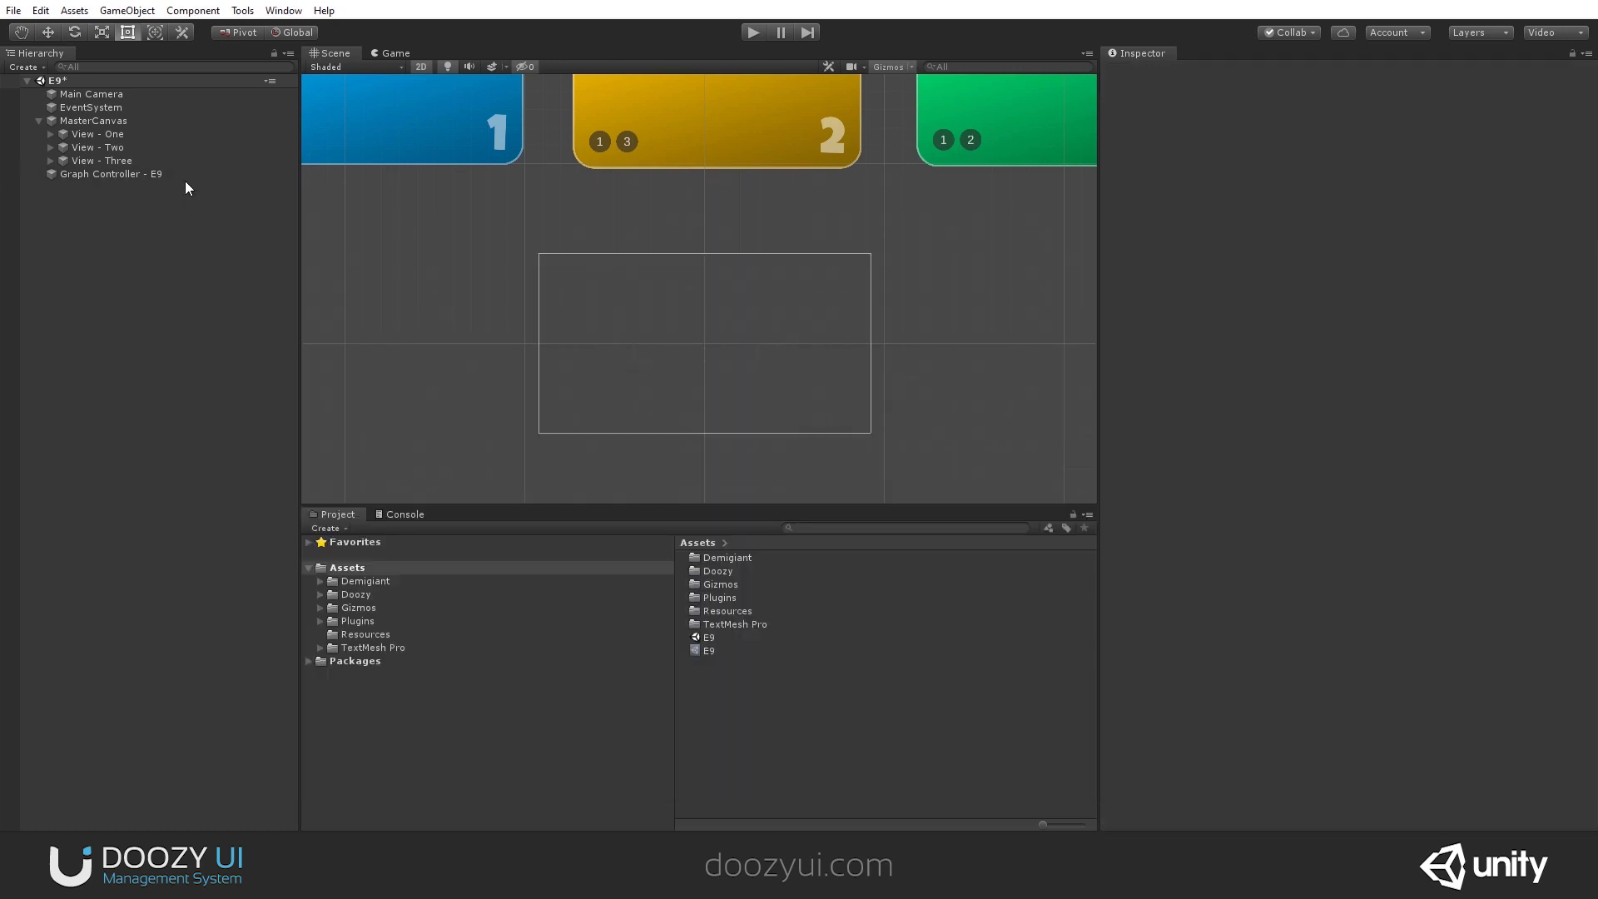
# Step: Clear the E9 graph from the Graph Model reference of the Graph Controller - E9 object
pyautogui.click(159, 174)
pyautogui.click(1236, 291)
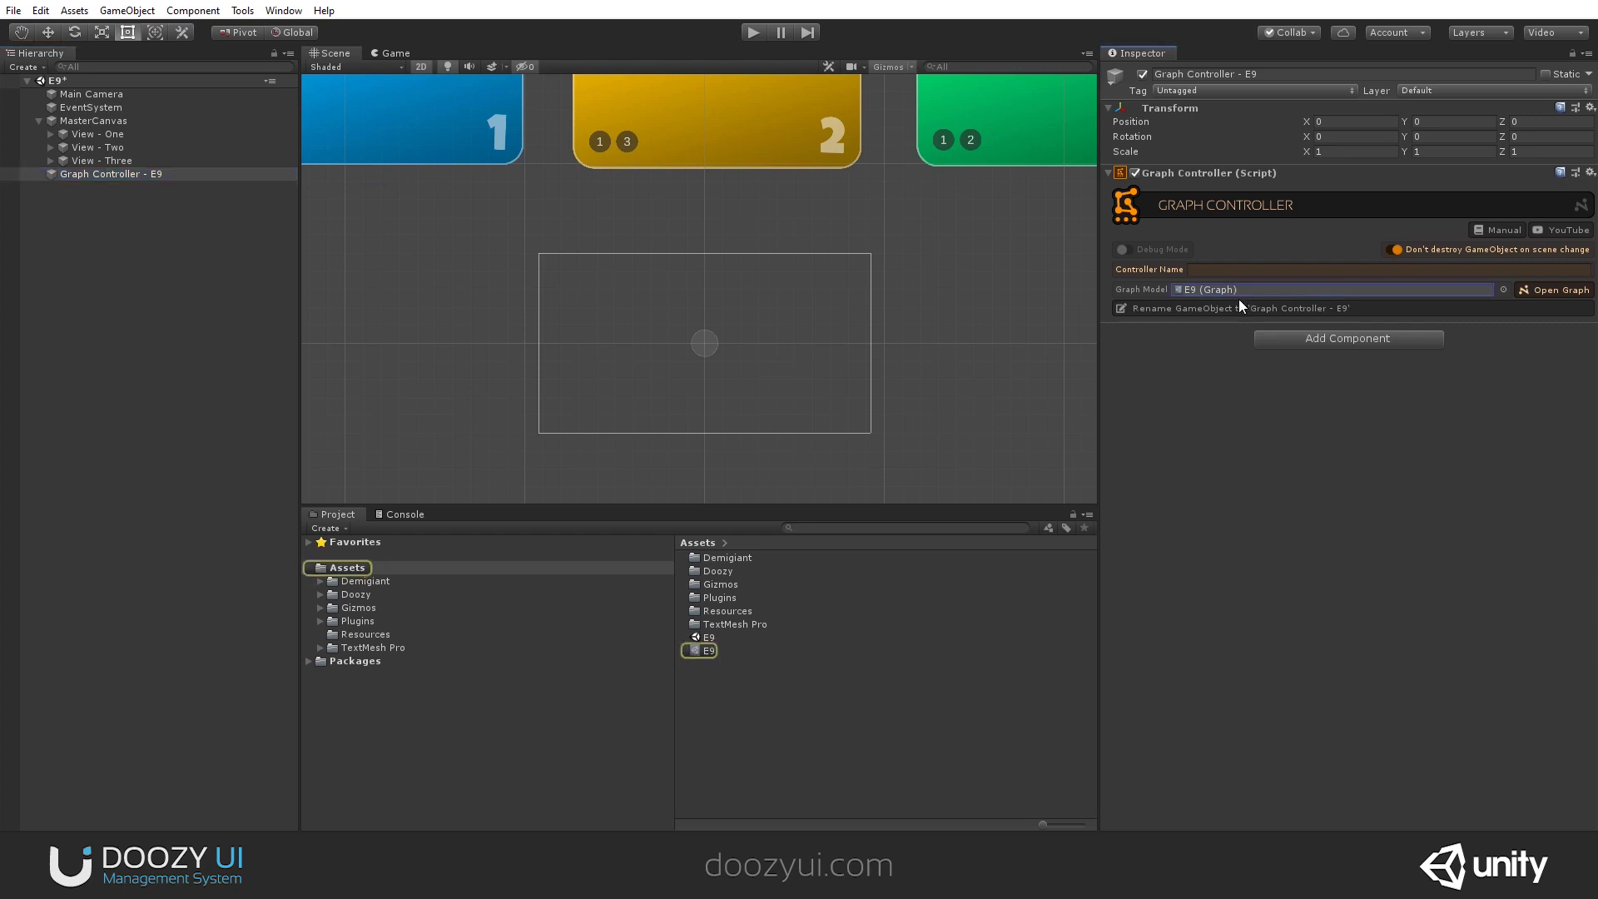
pyautogui.press('Delete')
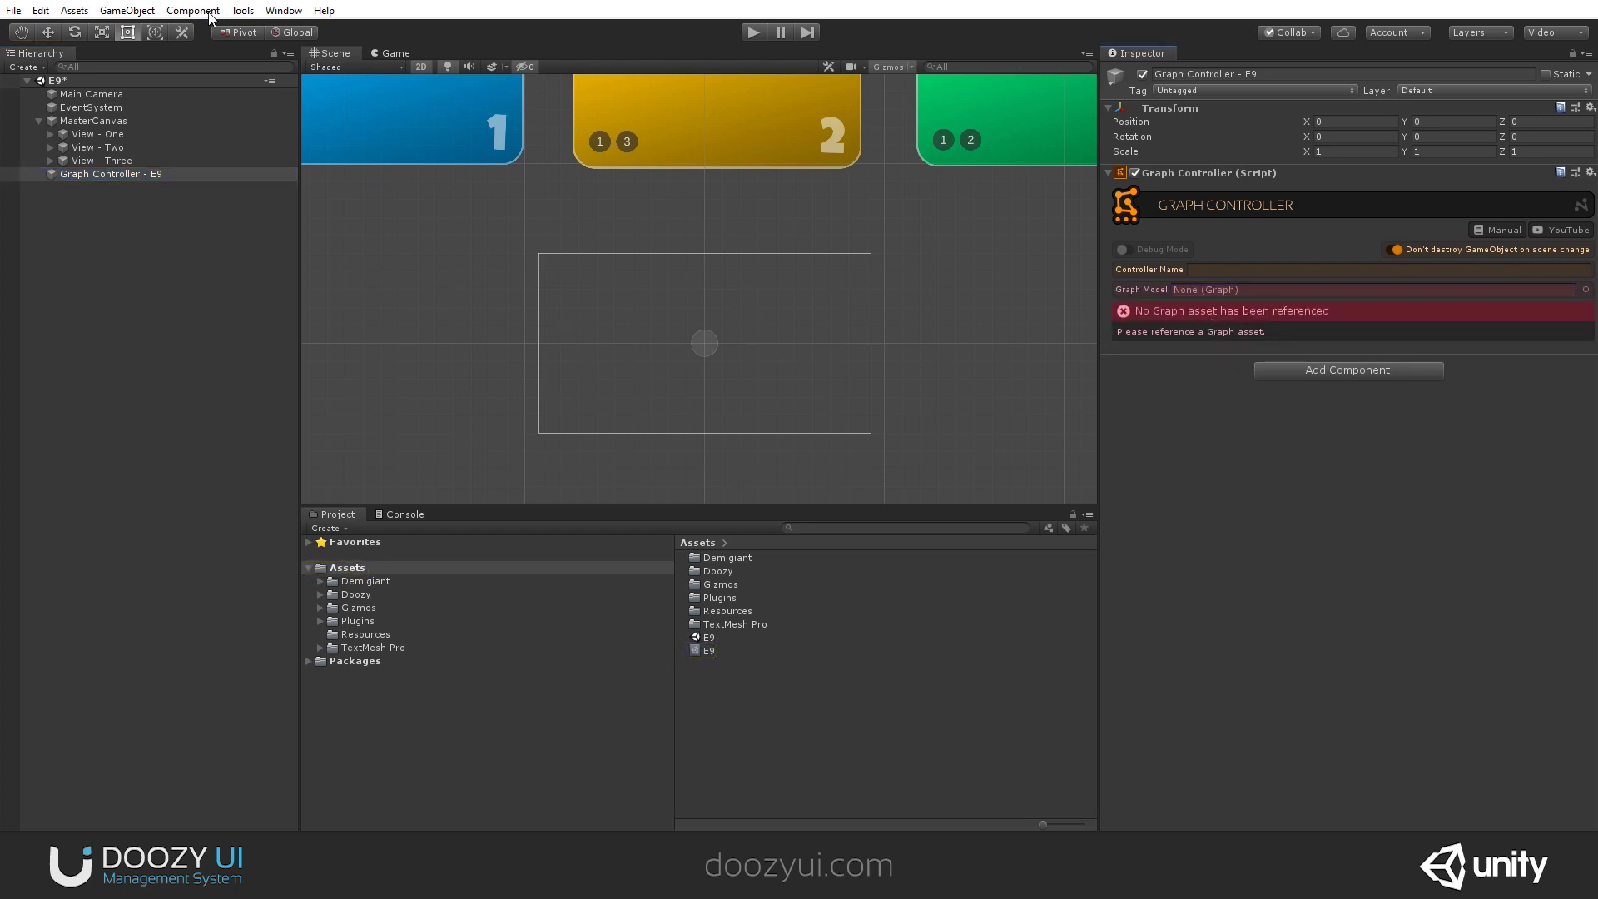
# Step: Create a new Nody graph saved as MyGraph in the Assets folder and select its Start node
pyautogui.click(241, 11)
pyautogui.moveTo(258, 32)
pyautogui.click(411, 53)
pyautogui.click(256, 302)
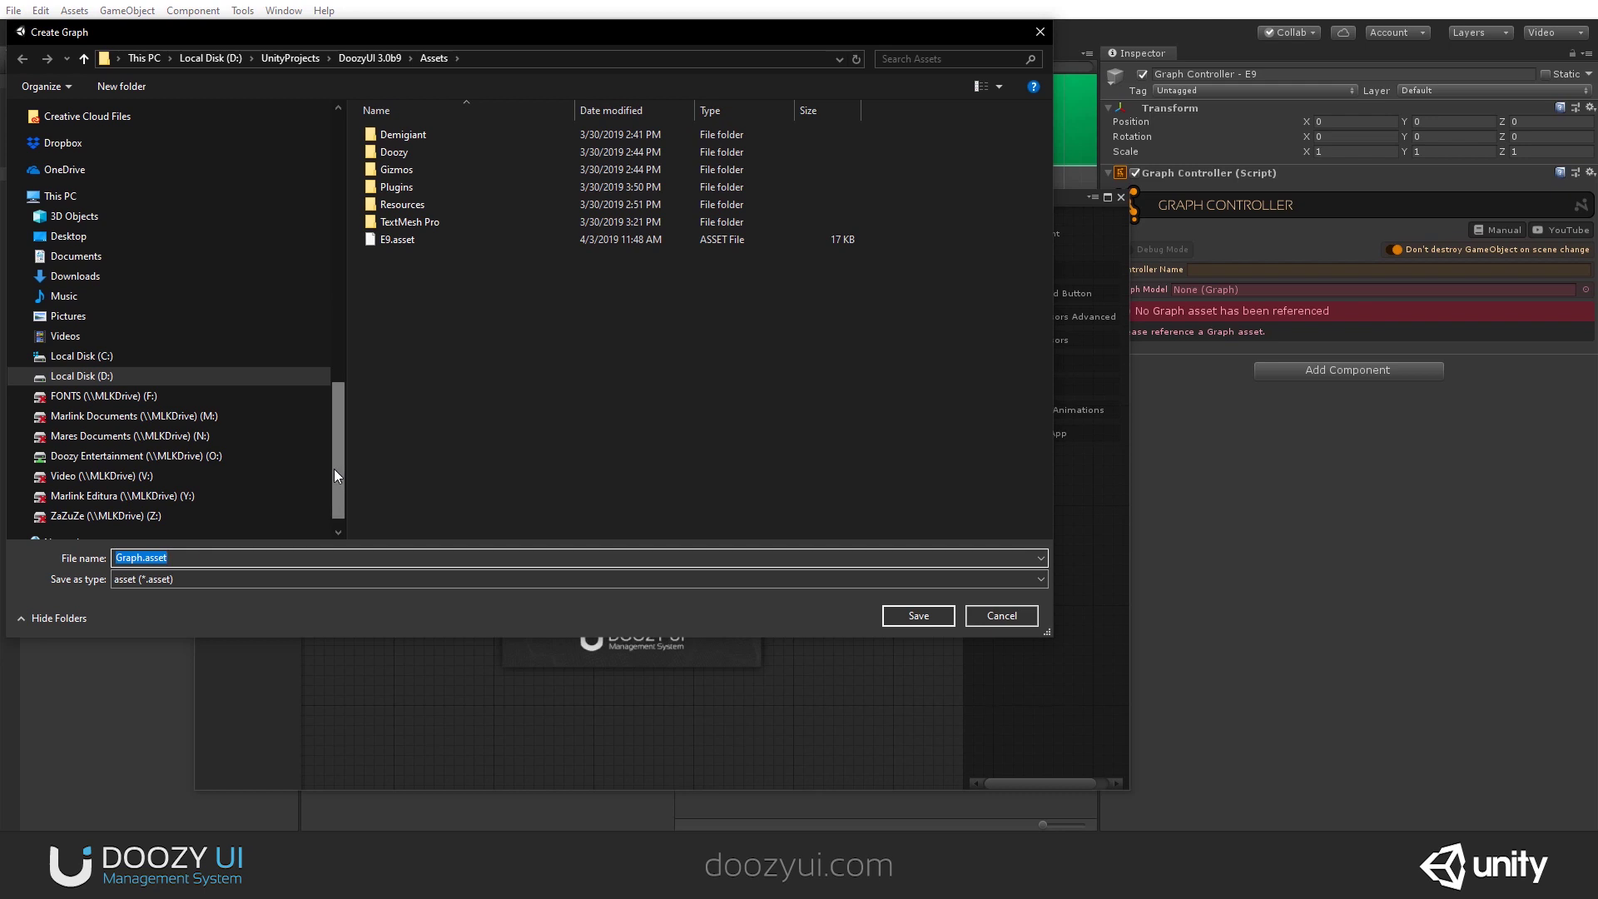
pyautogui.write('MyGraph')
pyautogui.press('Return')
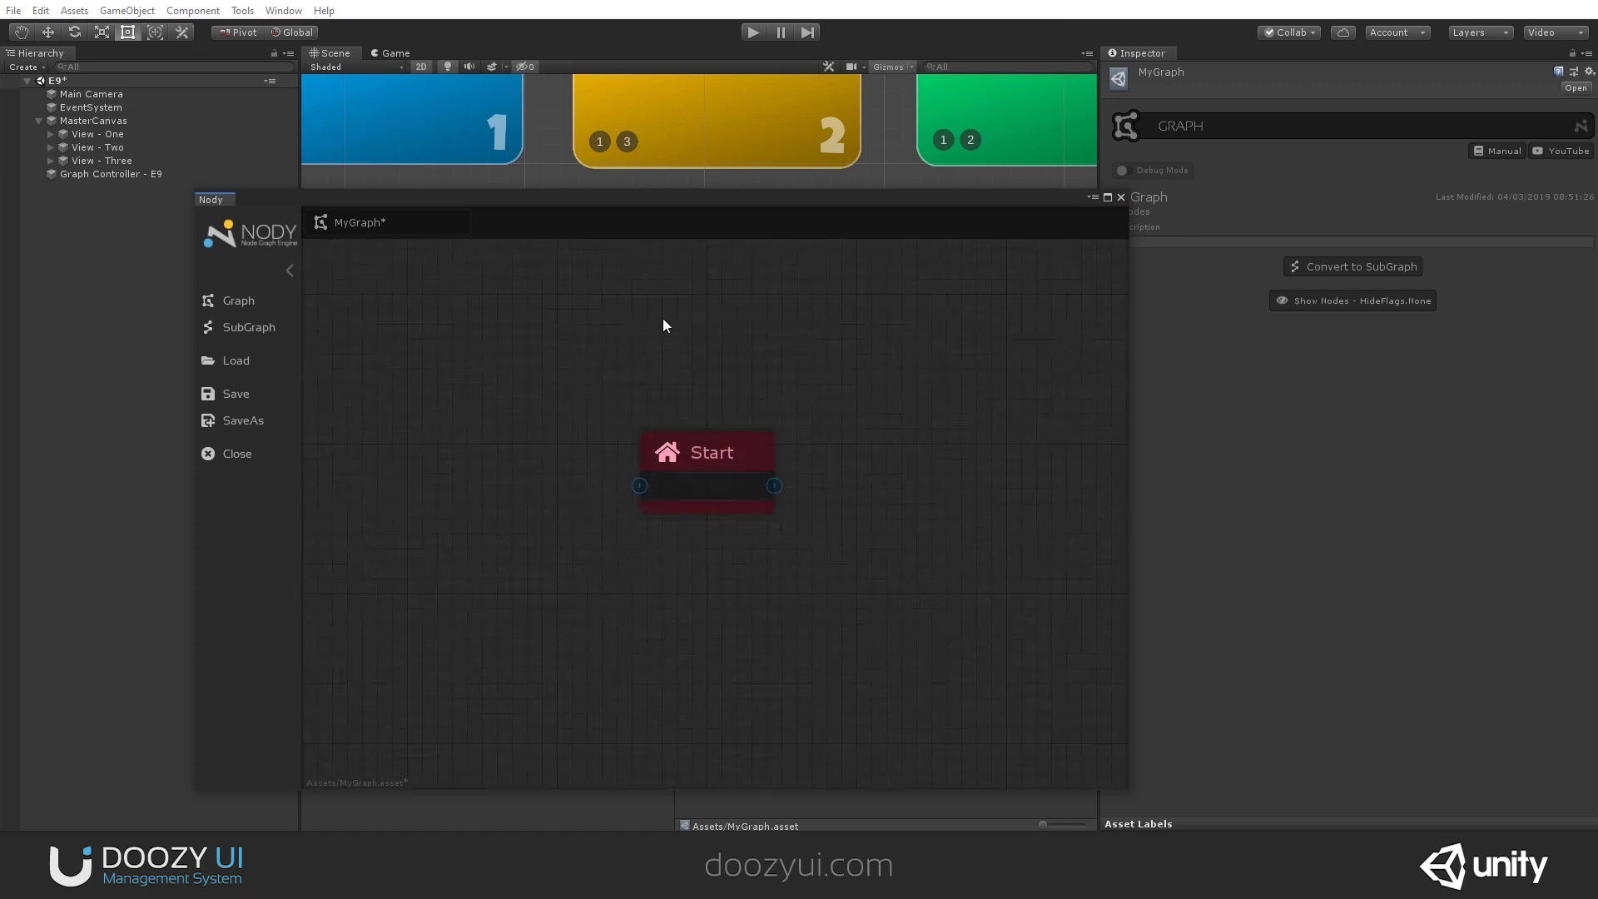
pyautogui.moveTo(624, 205); pyautogui.dragTo(614, 239)
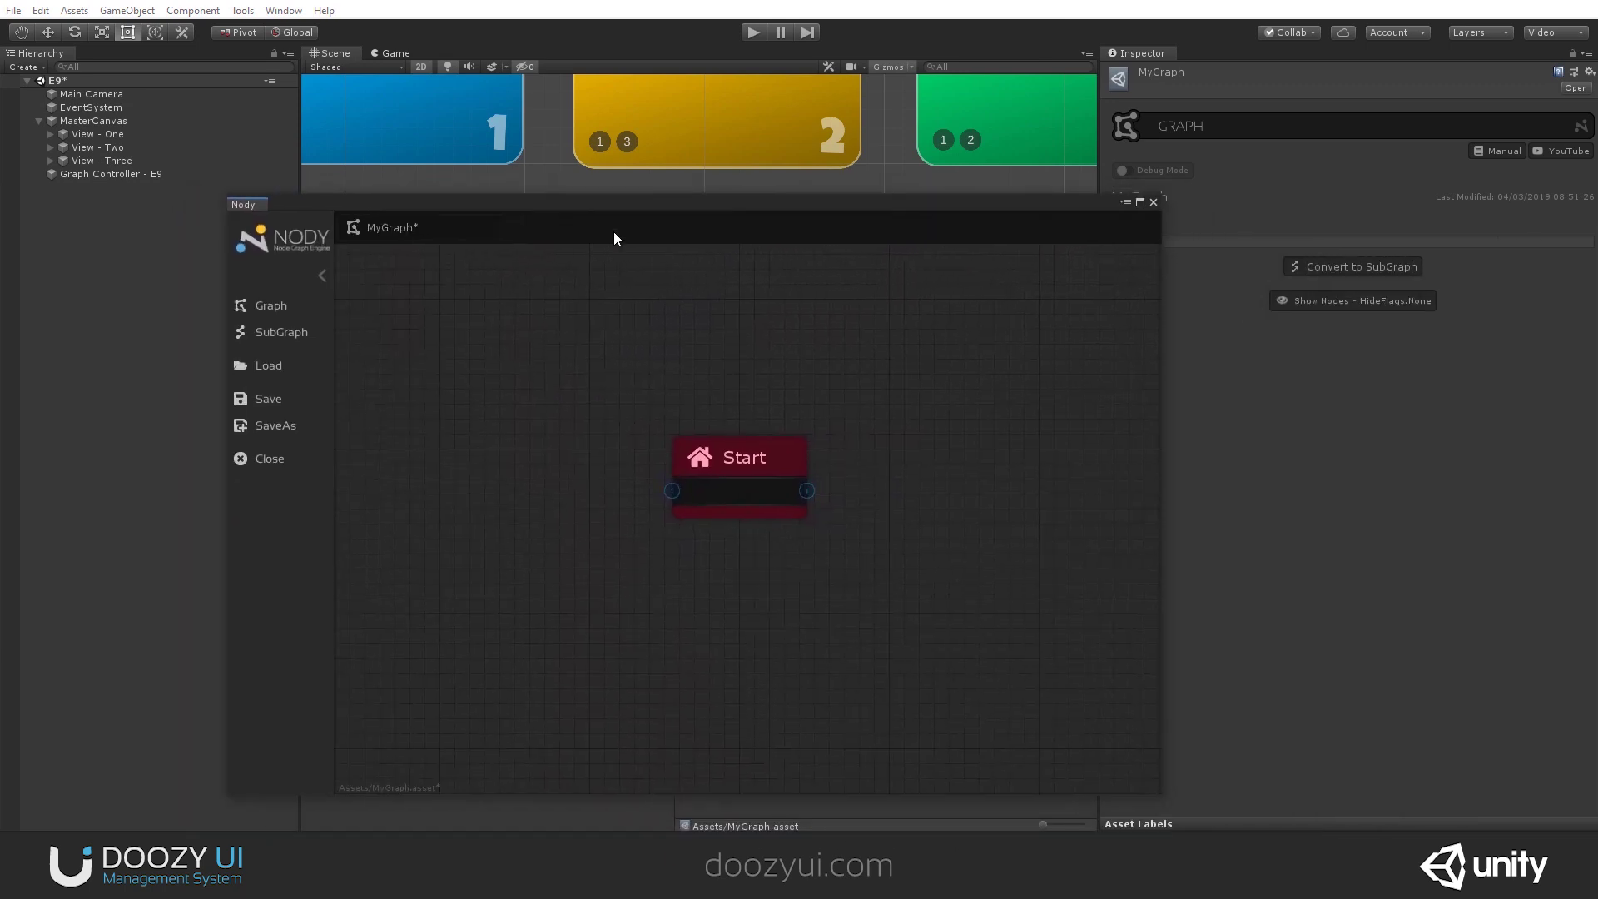
pyautogui.click(725, 452)
pyautogui.moveTo(756, 210); pyautogui.dragTo(704, 202)
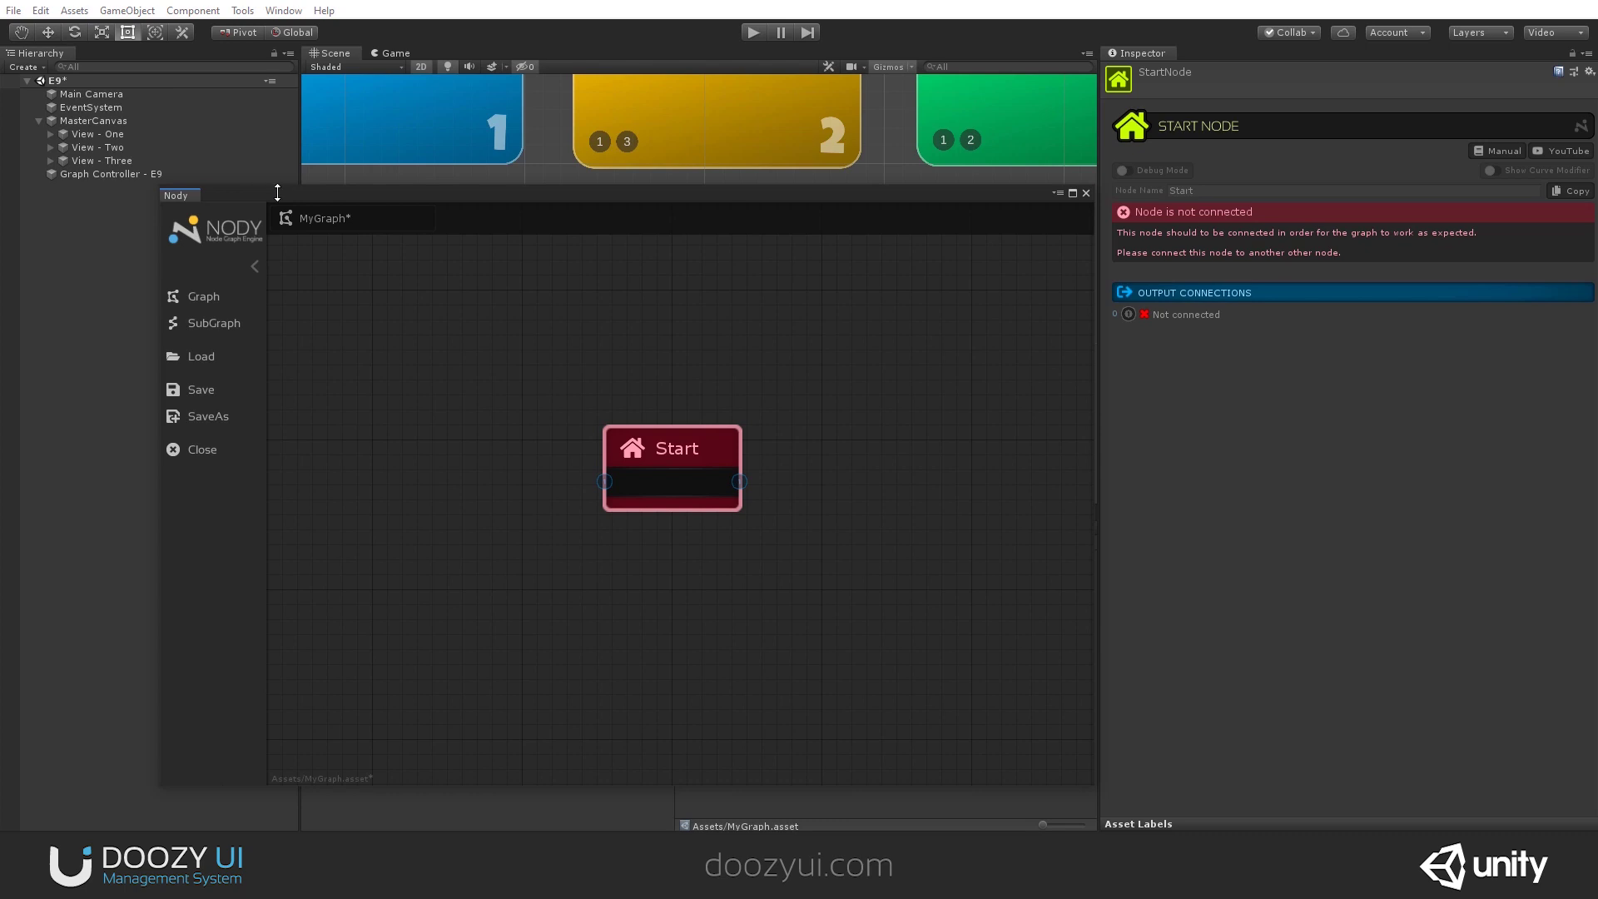
# Step: Assign the MyGraph asset as the Graph Model of the Graph Controller - E9 object
pyautogui.moveTo(561, 196); pyautogui.dragTo(561, 303)
pyautogui.click(100, 174)
pyautogui.moveTo(734, 303); pyautogui.dragTo(211, 221)
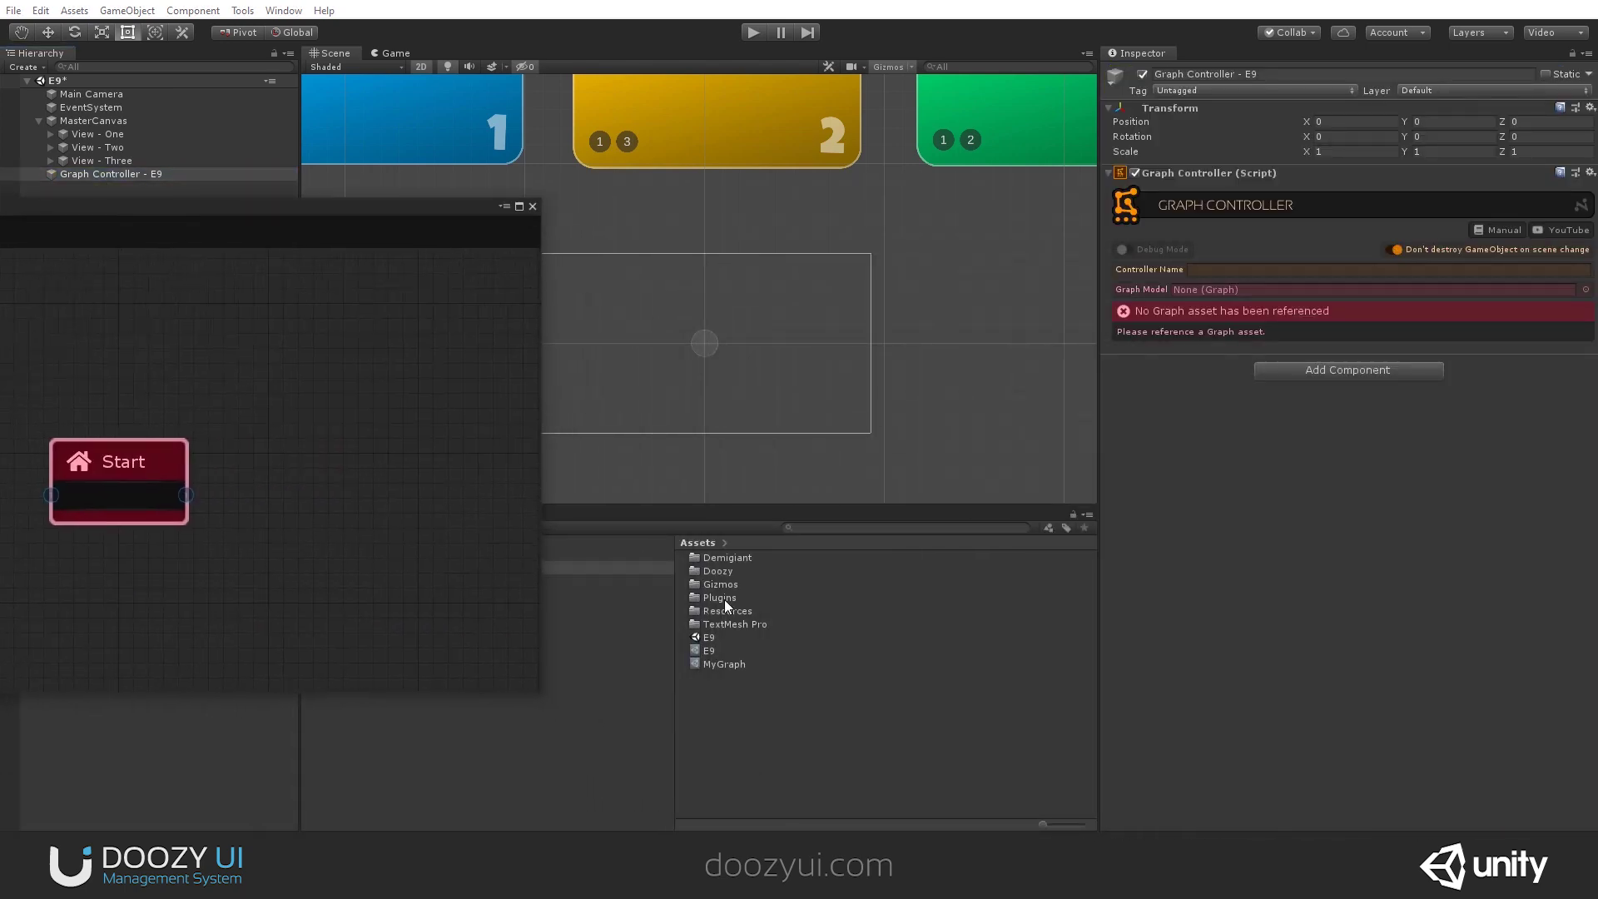
pyautogui.moveTo(704, 663); pyautogui.dragTo(1221, 288)
# Step: Move the Start node higher in MyGraph and make the Nody window taller over the scene
pyautogui.moveTo(350, 208); pyautogui.dragTo(930, 213)
pyautogui.moveTo(722, 457); pyautogui.dragTo(707, 373)
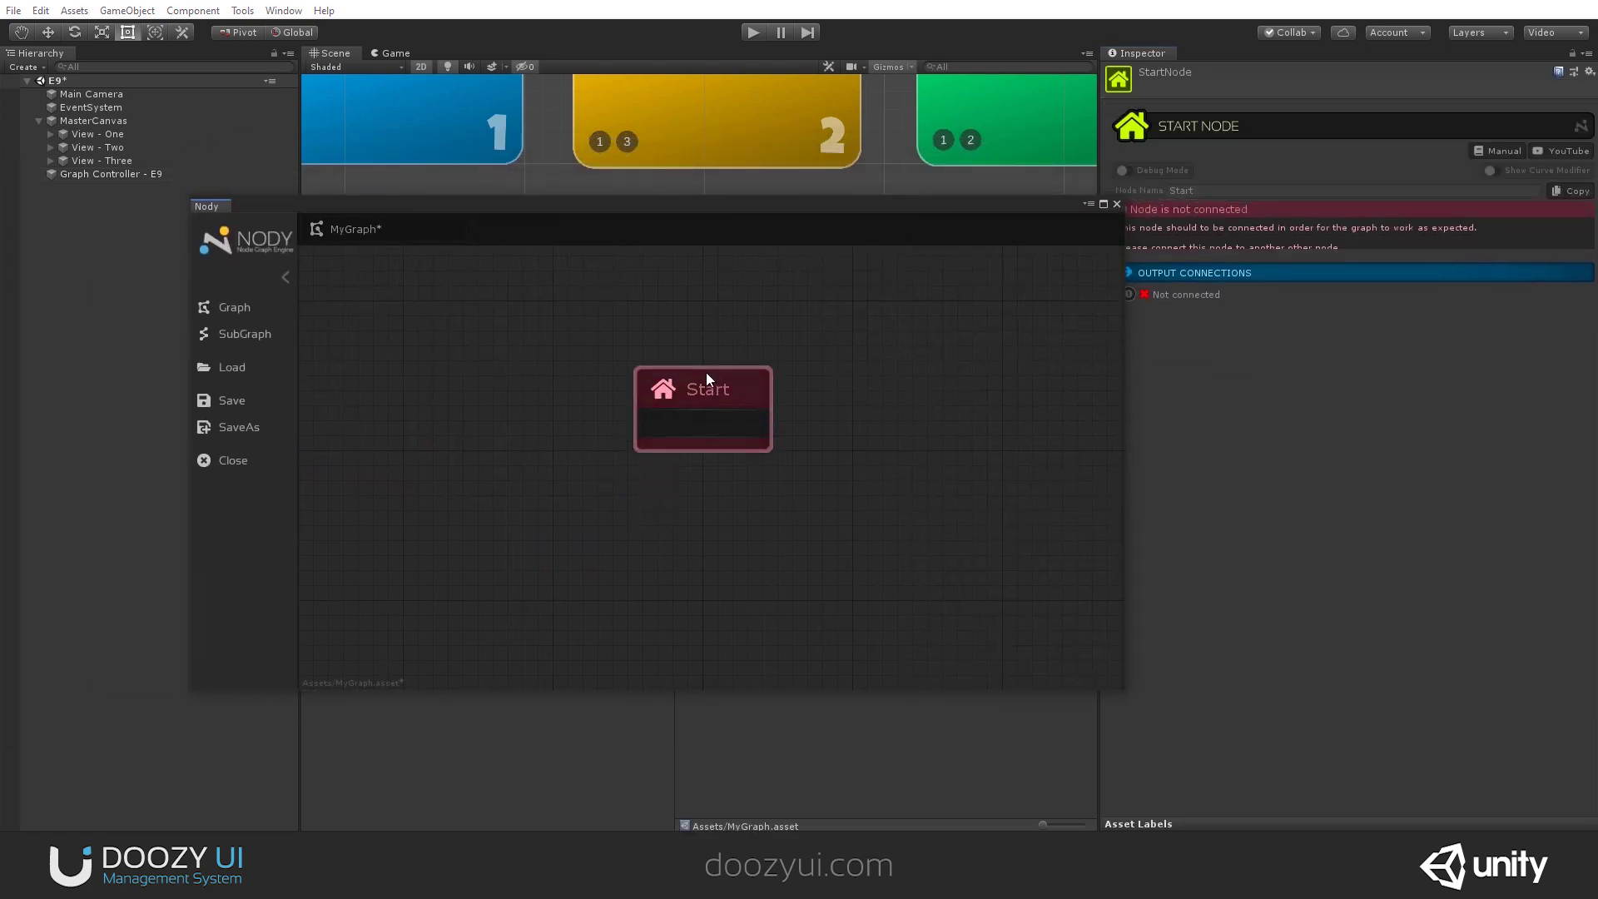
pyautogui.doubleClick(675, 691)
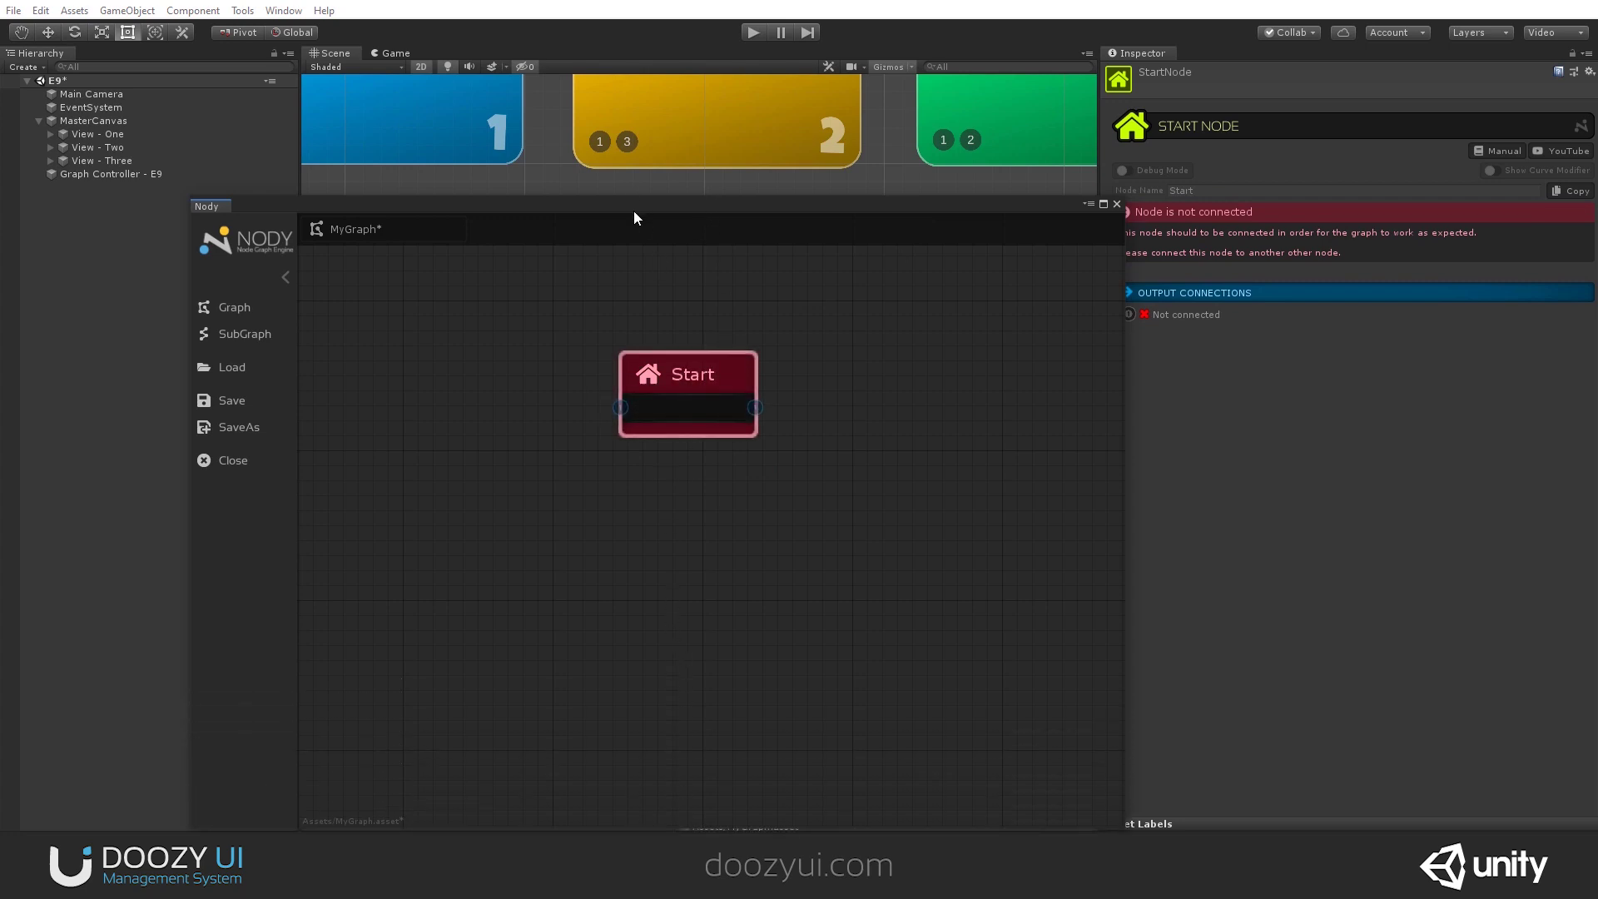
pyautogui.moveTo(633, 210); pyautogui.dragTo(629, 195)
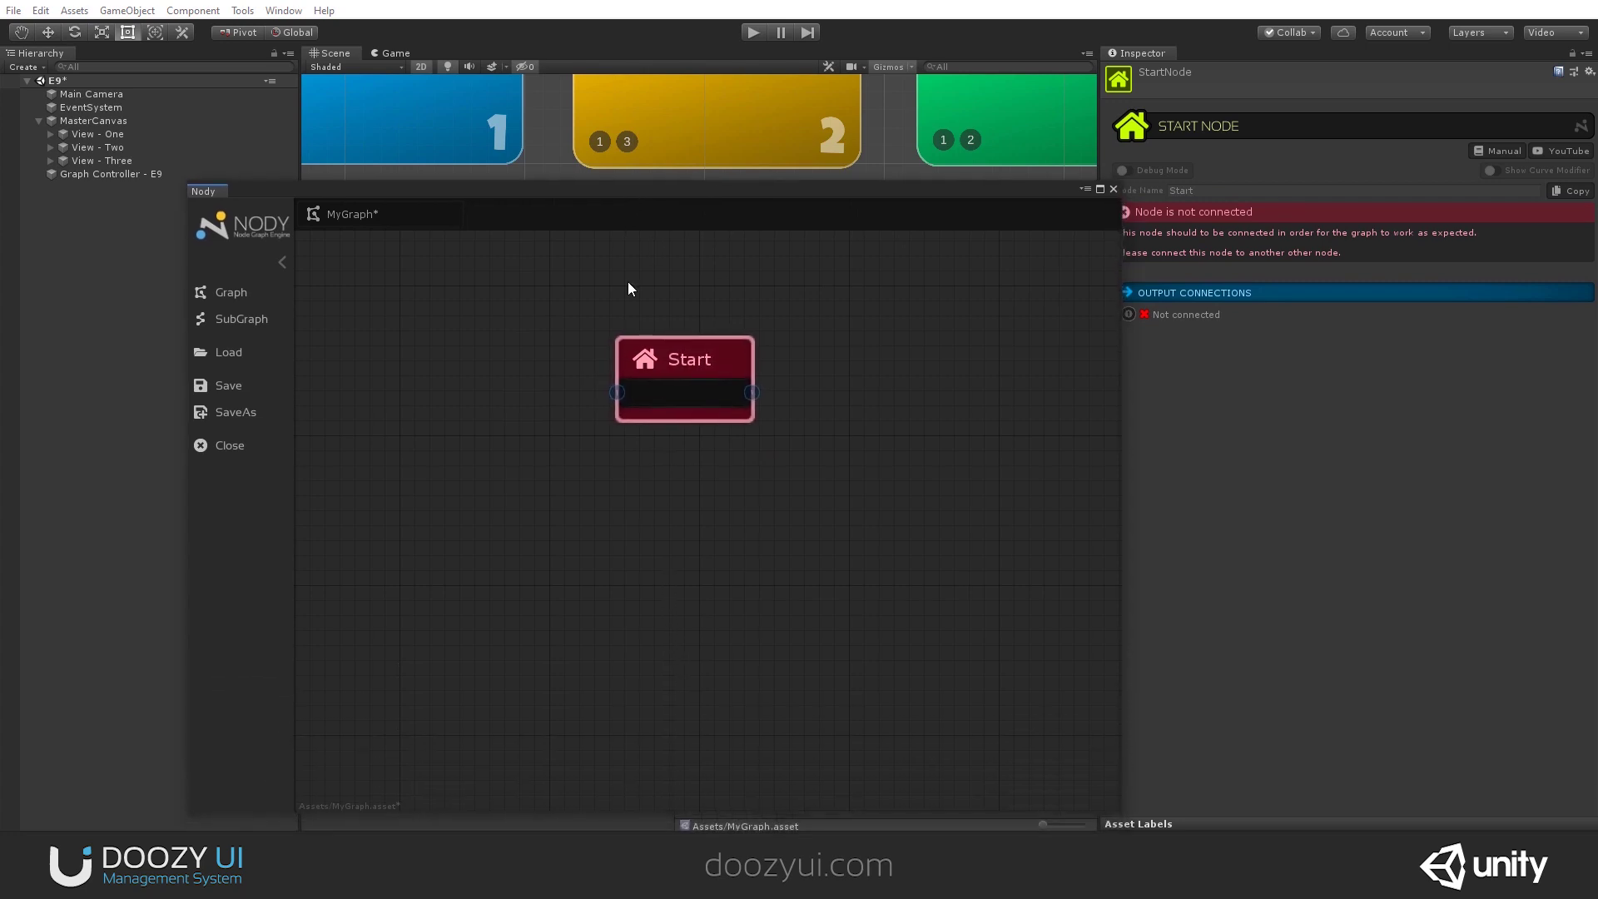
# Step: Create a UINode in MyGraph and position it below the Start node
pyautogui.rightClick(635, 501)
pyautogui.moveTo(678, 508)
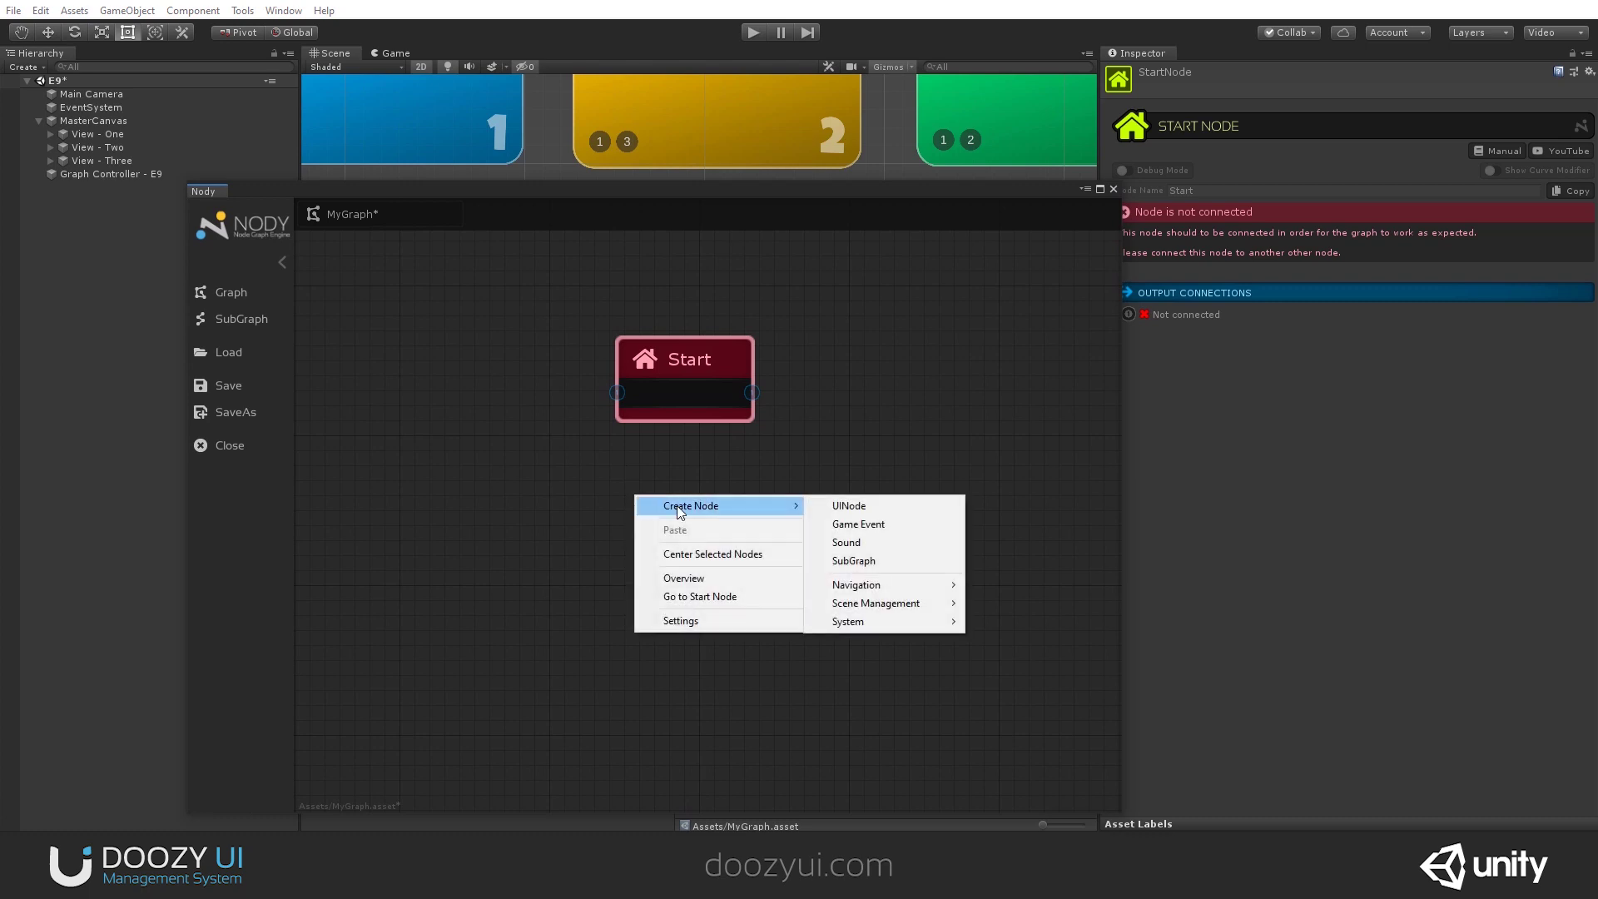
pyautogui.click(854, 510)
pyautogui.moveTo(643, 491); pyautogui.dragTo(734, 496)
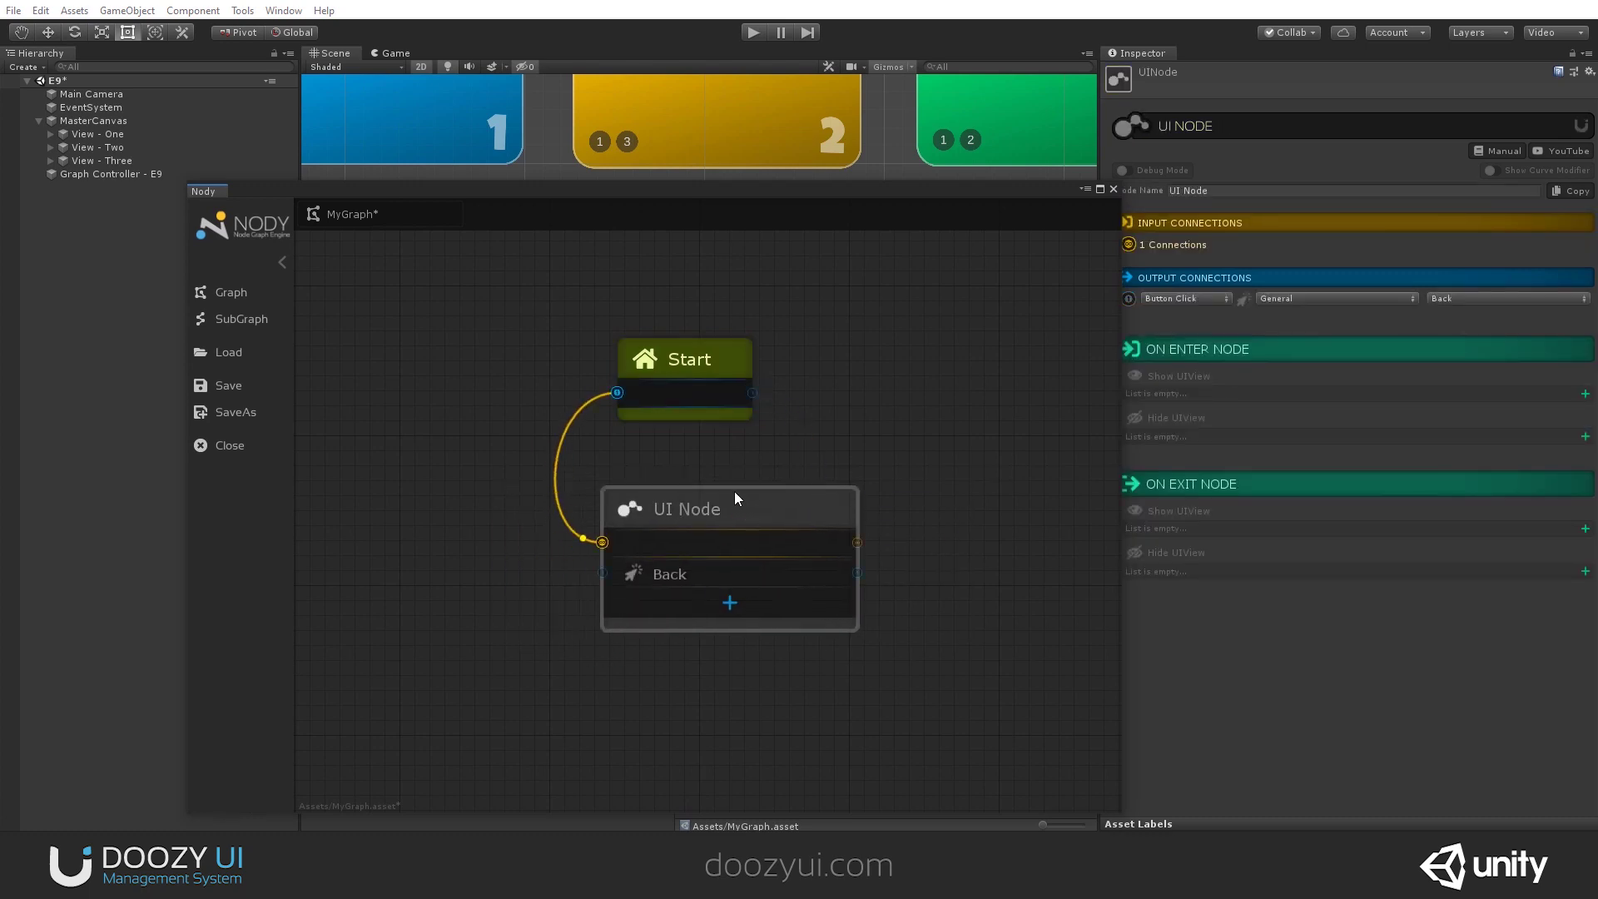
# Step: Delete the UI Node, undo the deletion, and move the node closer beneath the Start node
pyautogui.press('Delete')
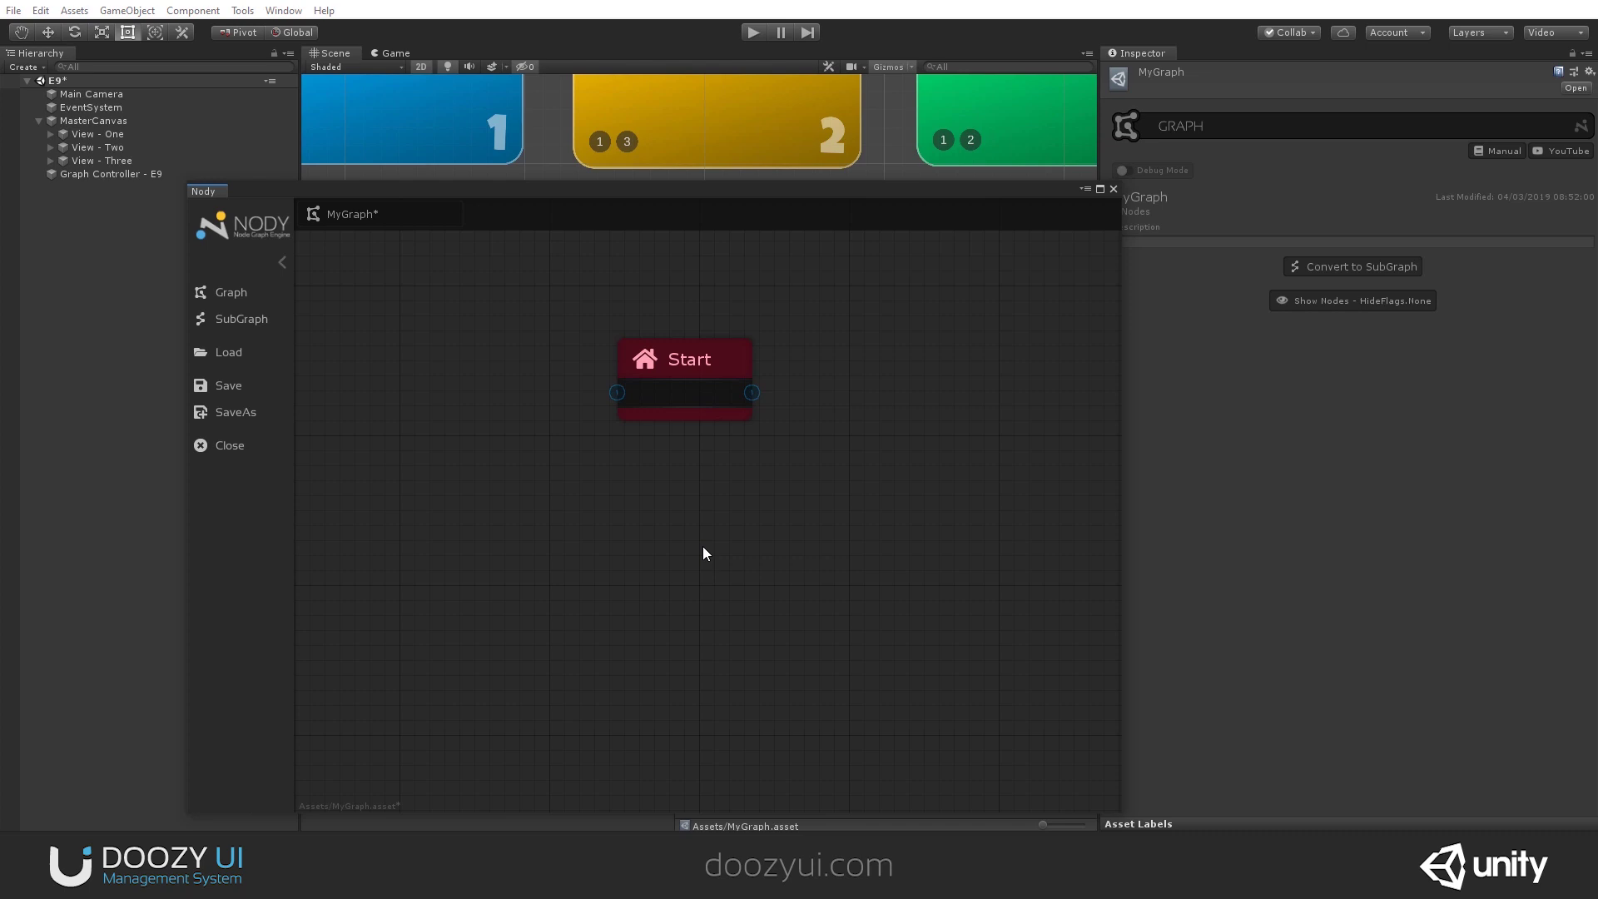
pyautogui.hotkey('ctrl', 'z')
pyautogui.moveTo(697, 554); pyautogui.dragTo(741, 467)
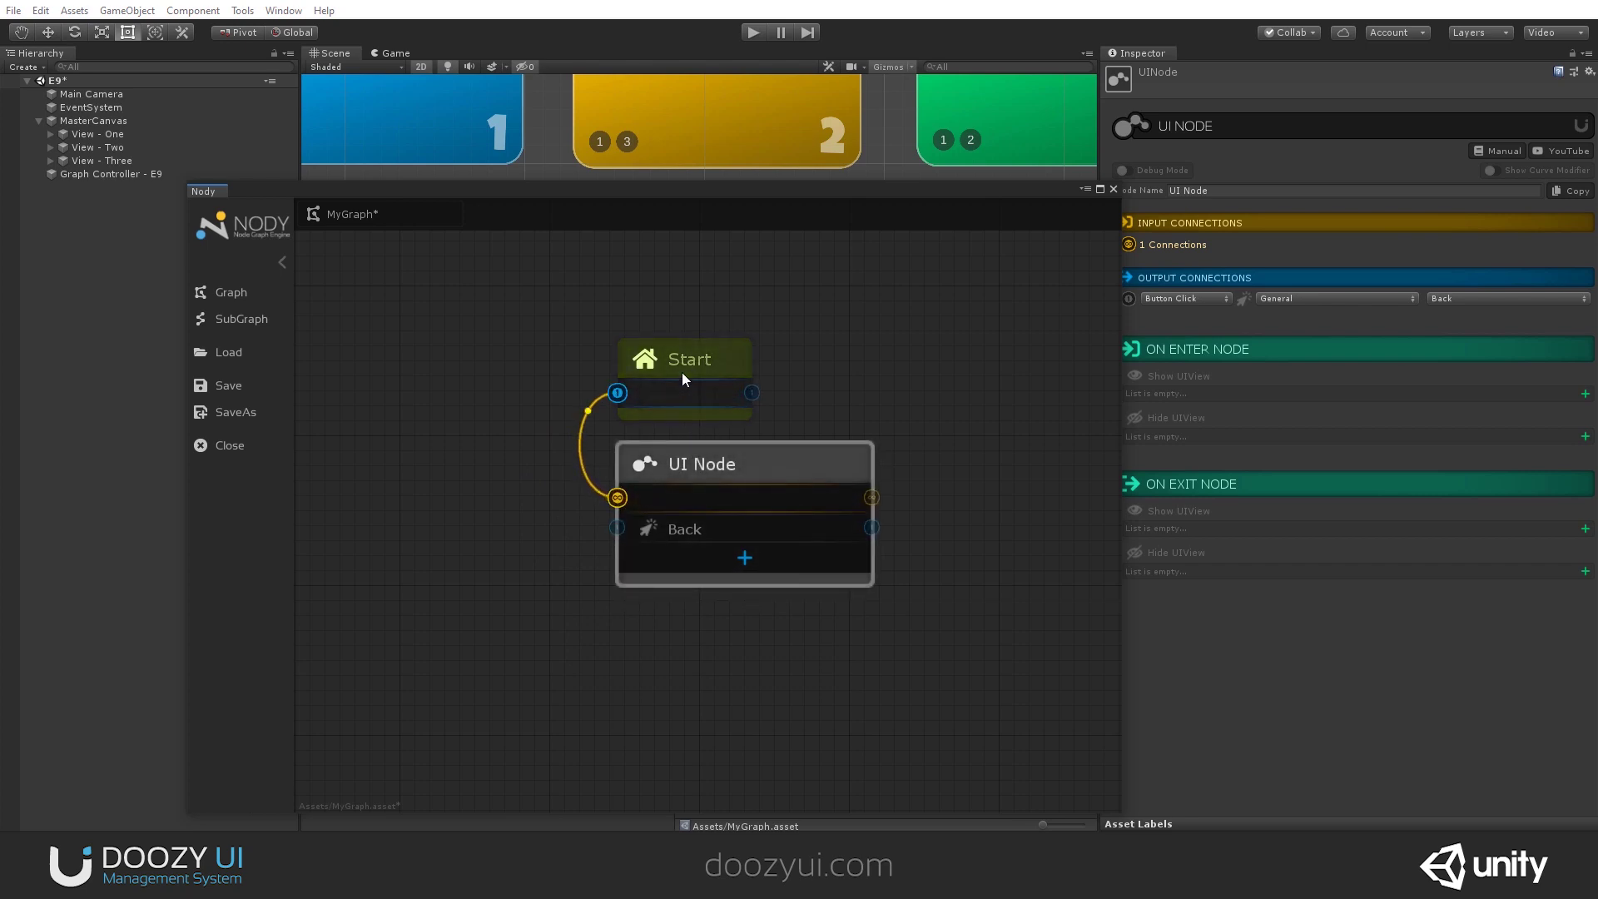
# Step: Lower the Nody window to uncover the Game view, run the scene to test MyGraph, and stop it
pyautogui.moveTo(360, 184); pyautogui.dragTo(430, 343)
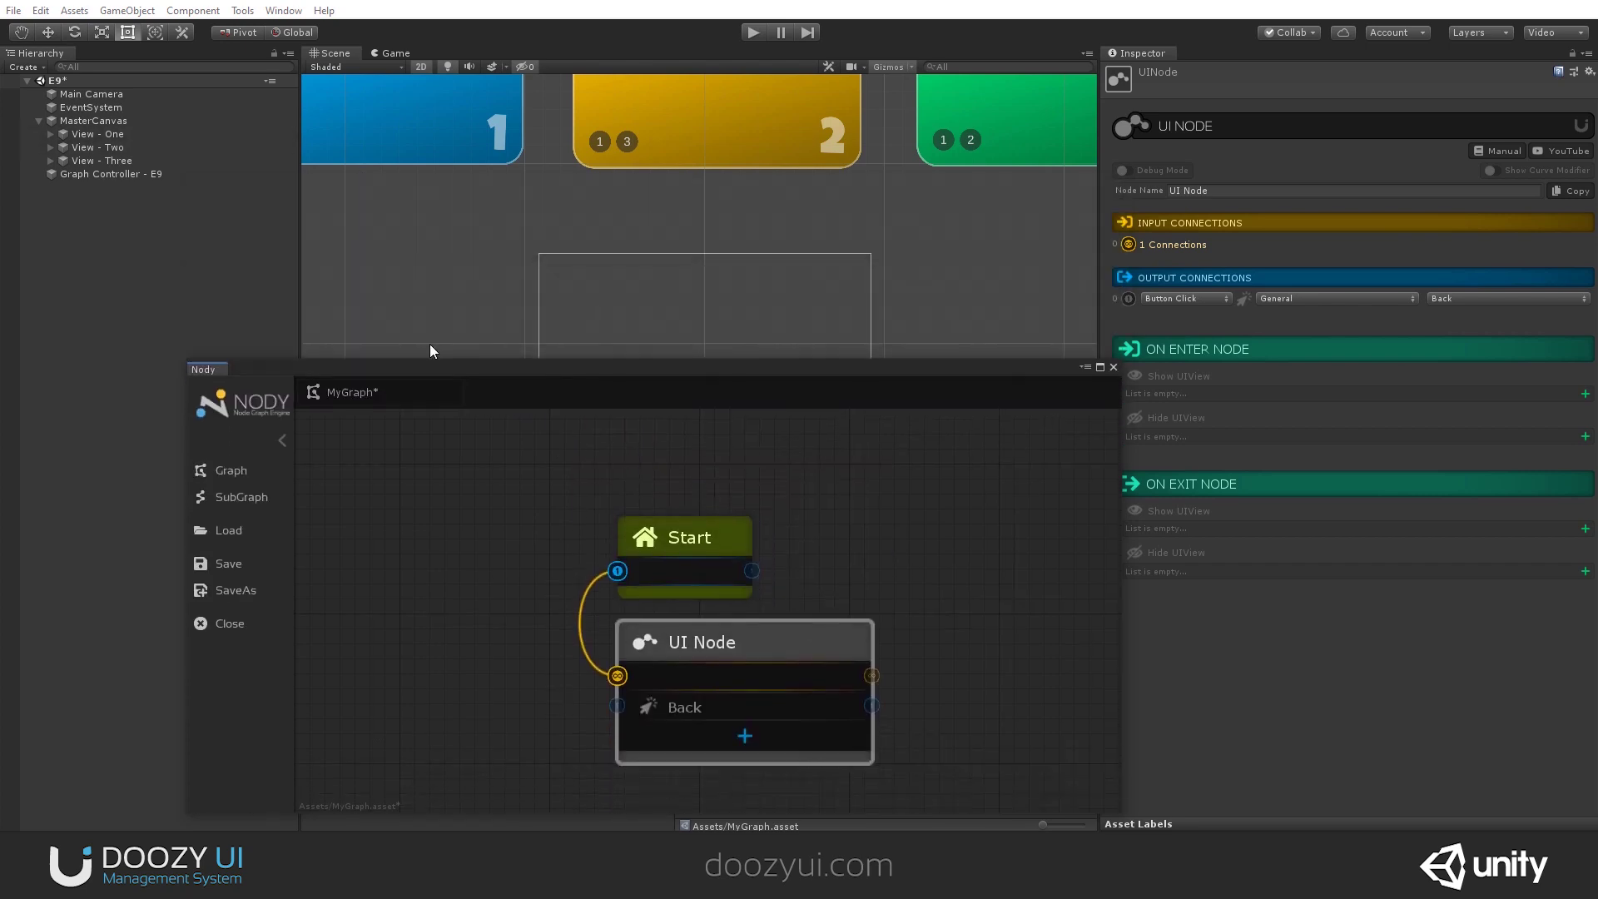
pyautogui.click(750, 34)
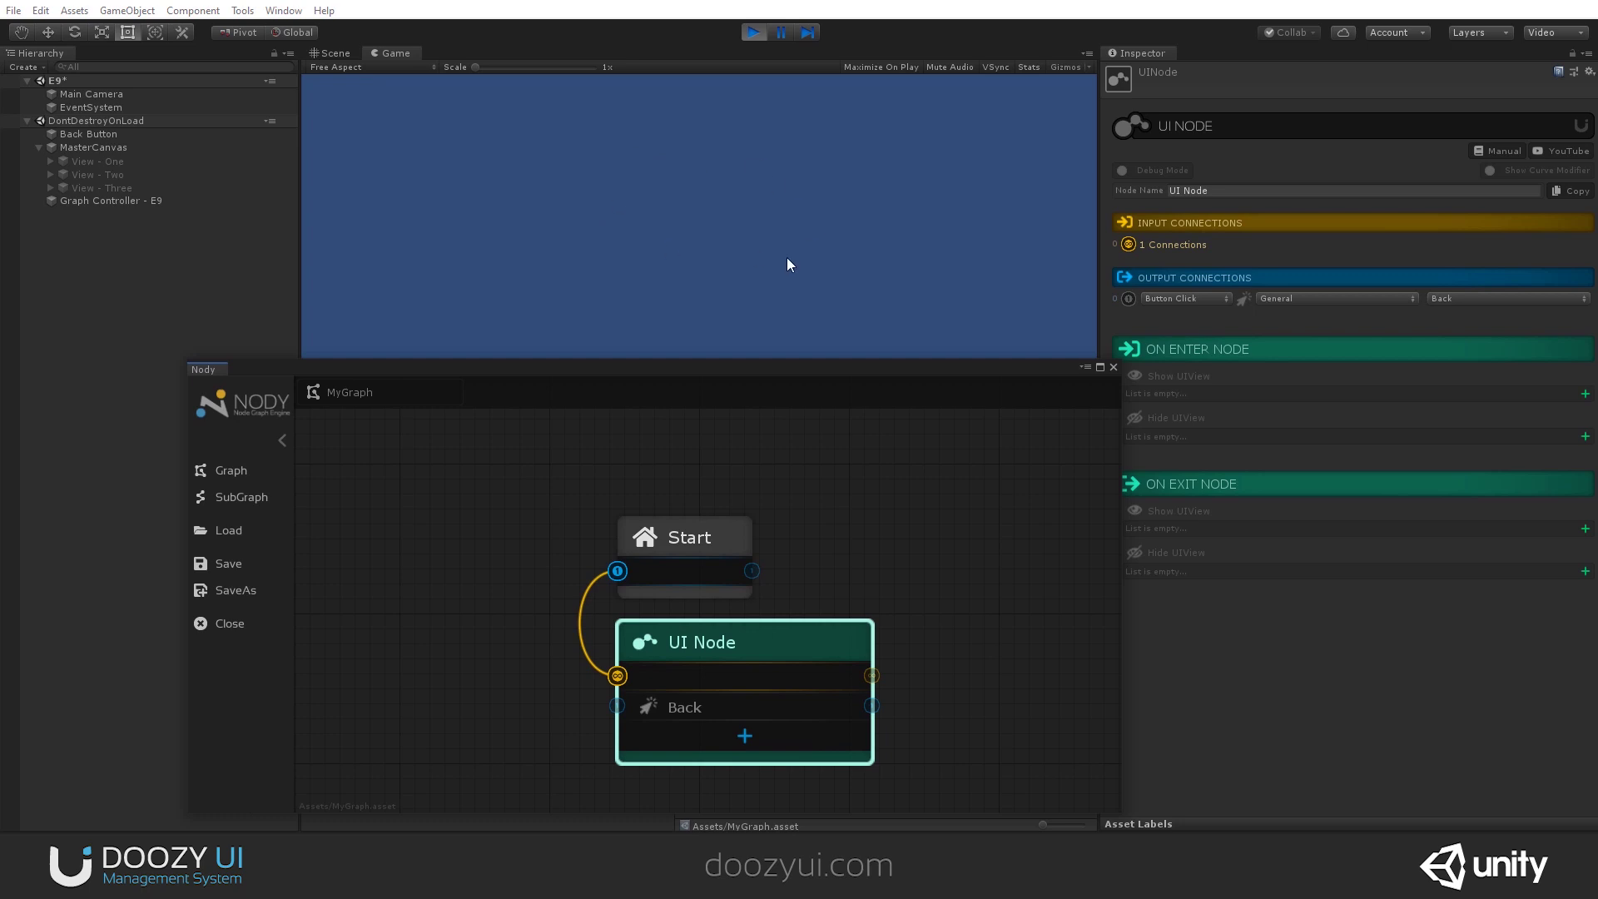
pyautogui.click(755, 33)
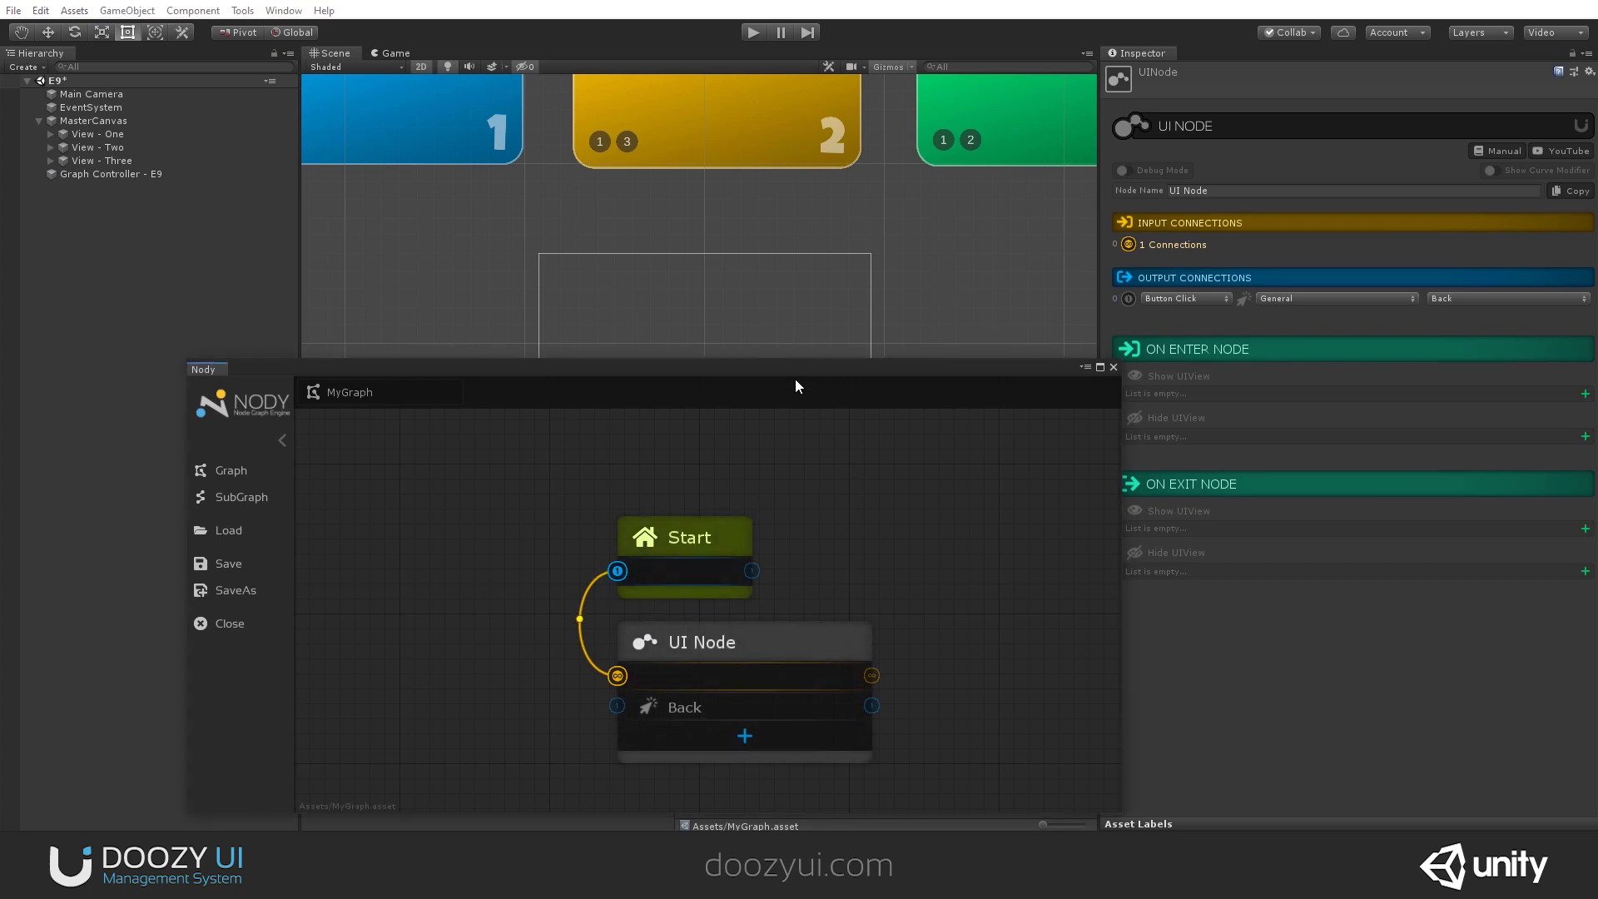
# Step: Make the UI Node show the Numbers - One view on entering the node and hide the same view on exiting
pyautogui.moveTo(752, 367); pyautogui.dragTo(687, 284)
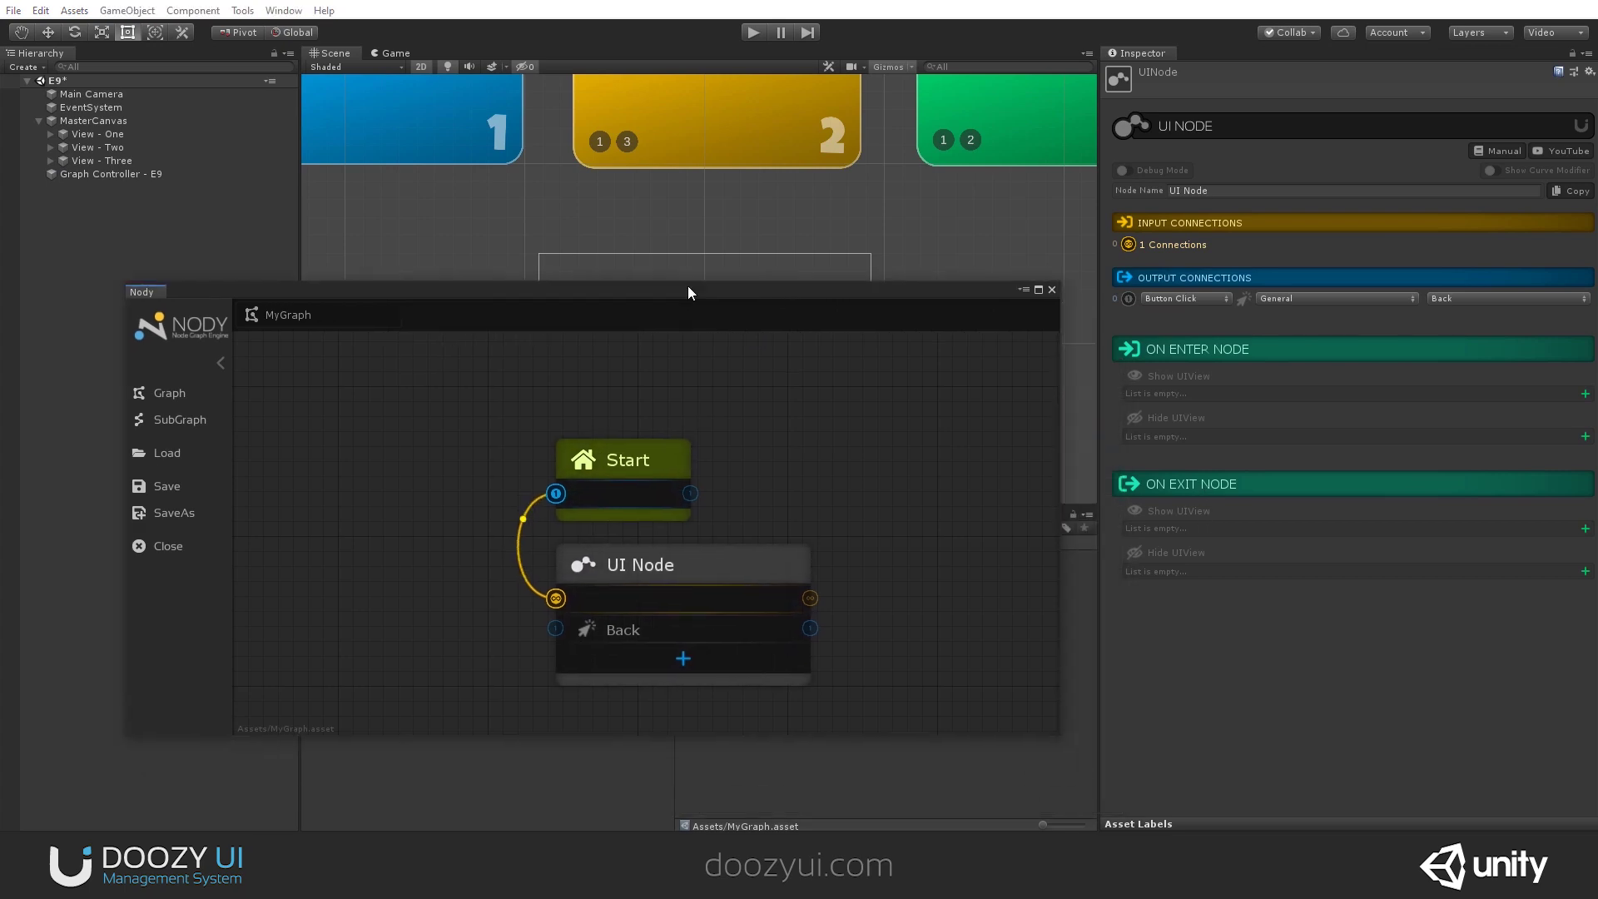
pyautogui.click(1586, 395)
pyautogui.click(1251, 398)
pyautogui.click(1183, 472)
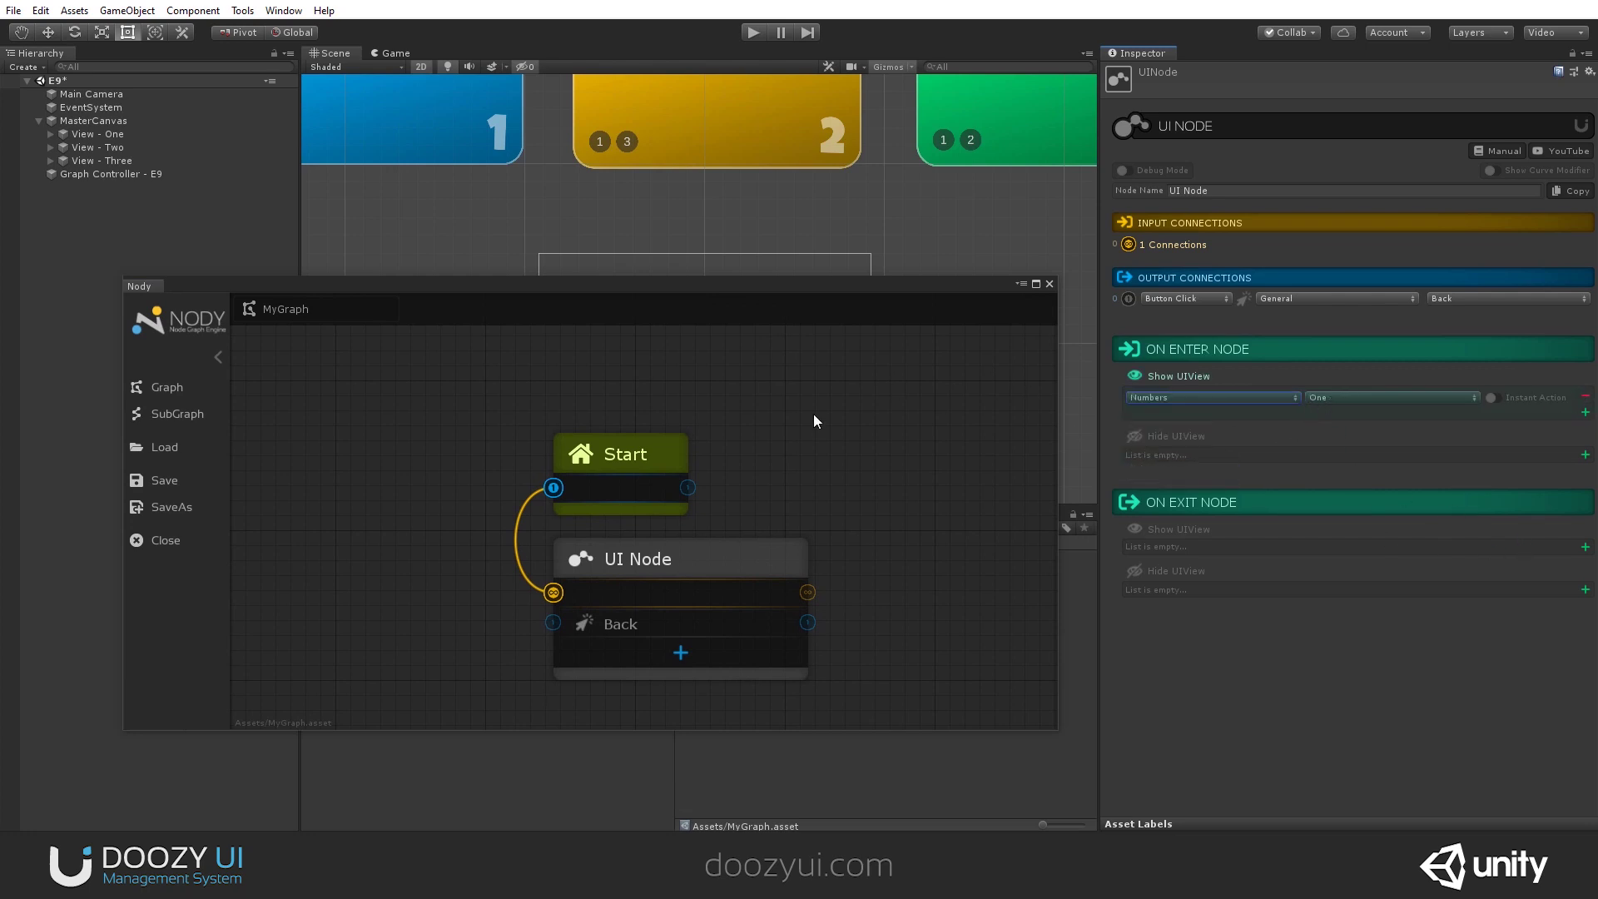
pyautogui.click(1586, 589)
pyautogui.click(1194, 594)
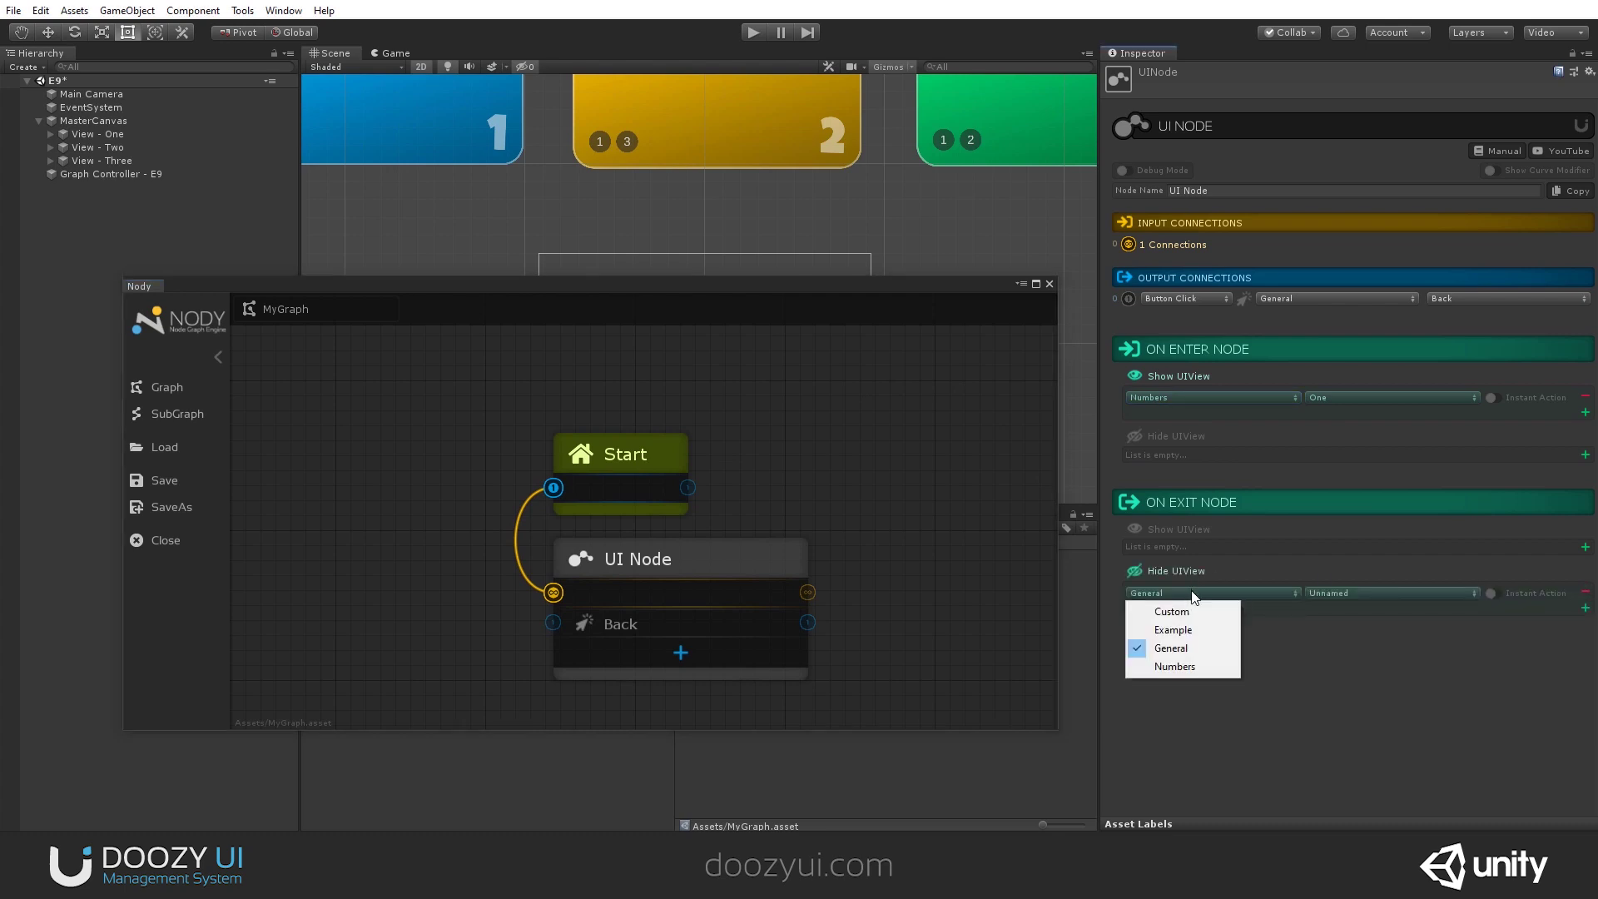
pyautogui.click(1182, 668)
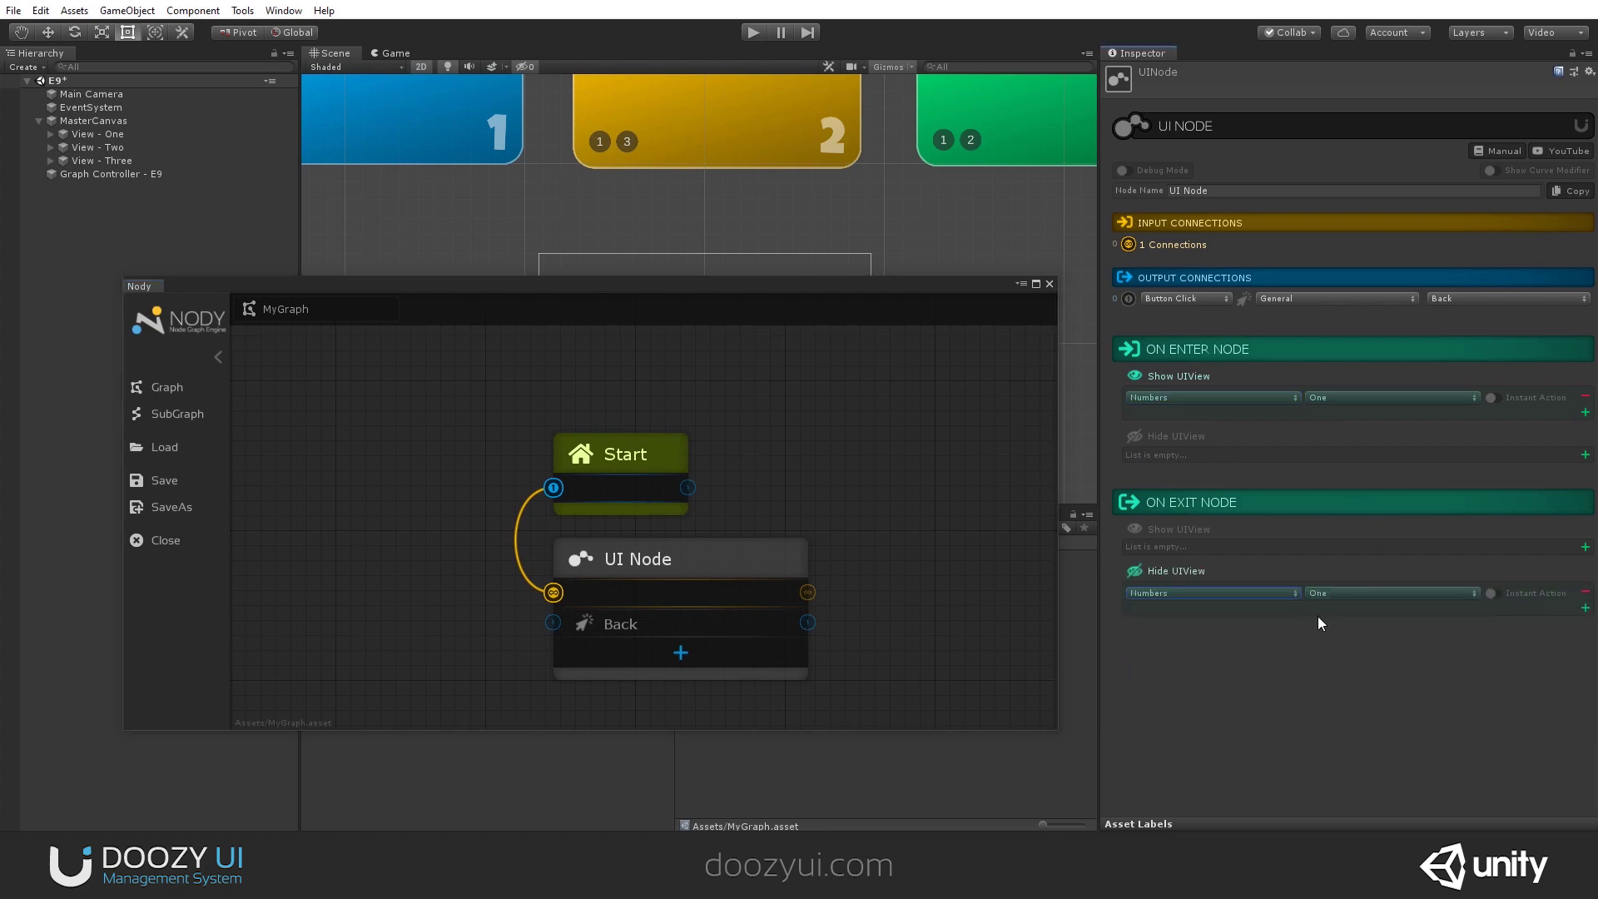
# Step: Run the scene, zoom out the graph, and uncover the Game view to examine which view is shown
pyautogui.click(753, 32)
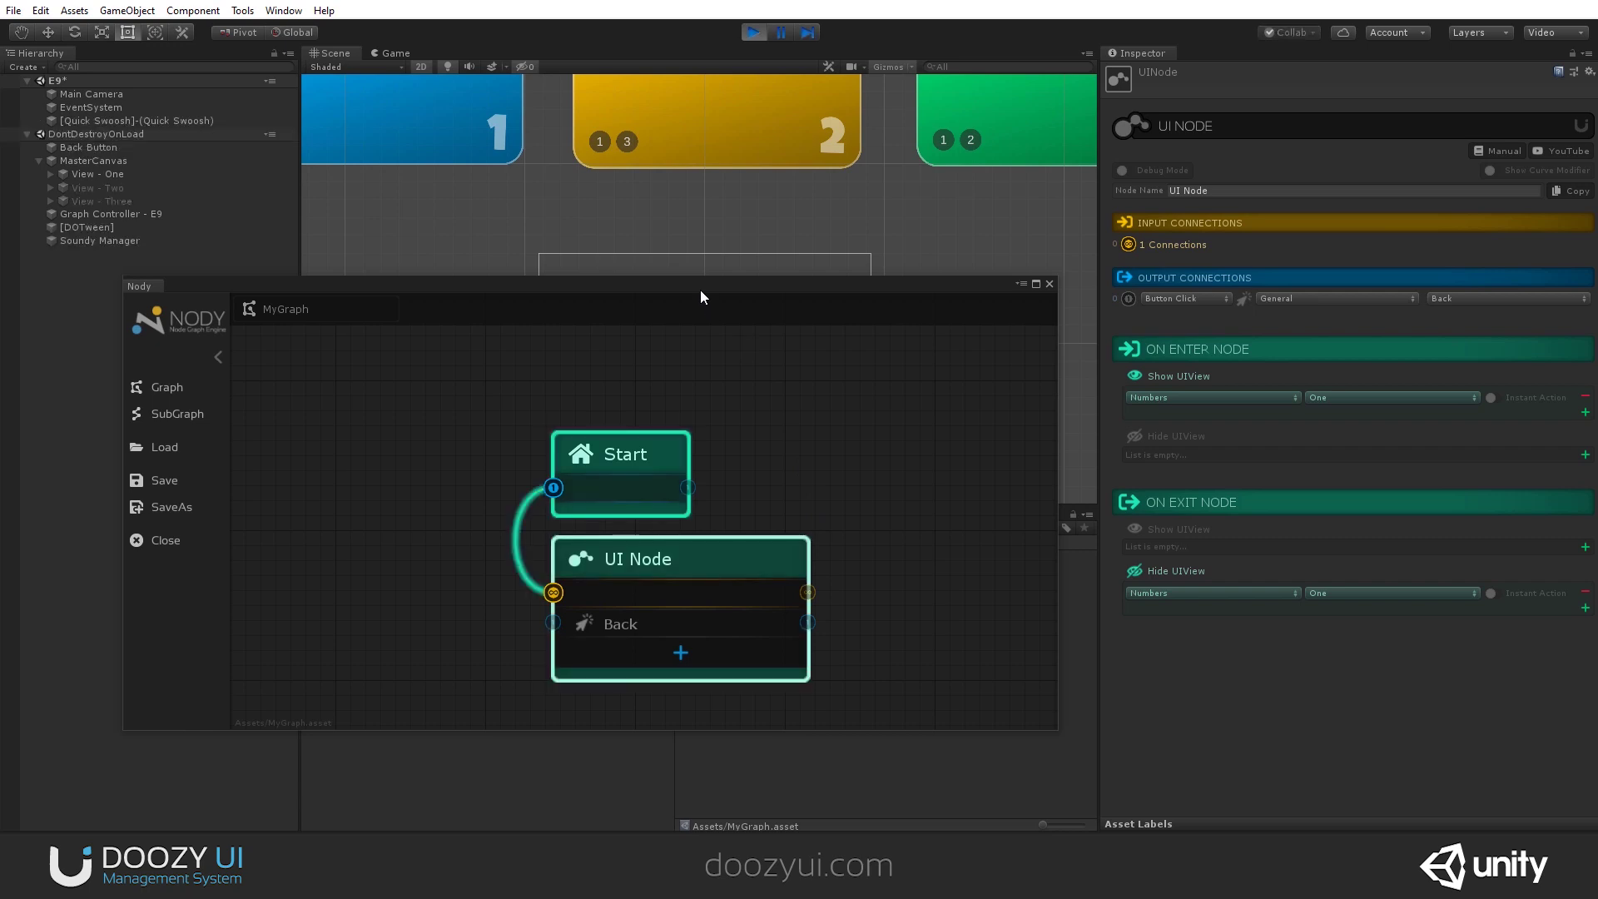
pyautogui.moveTo(701, 300)
pyautogui.mouseDown()
pyautogui.moveTo(811, 559)
pyautogui.moveTo(759, 444)
pyautogui.moveTo(729, 304)
pyautogui.mouseUp()
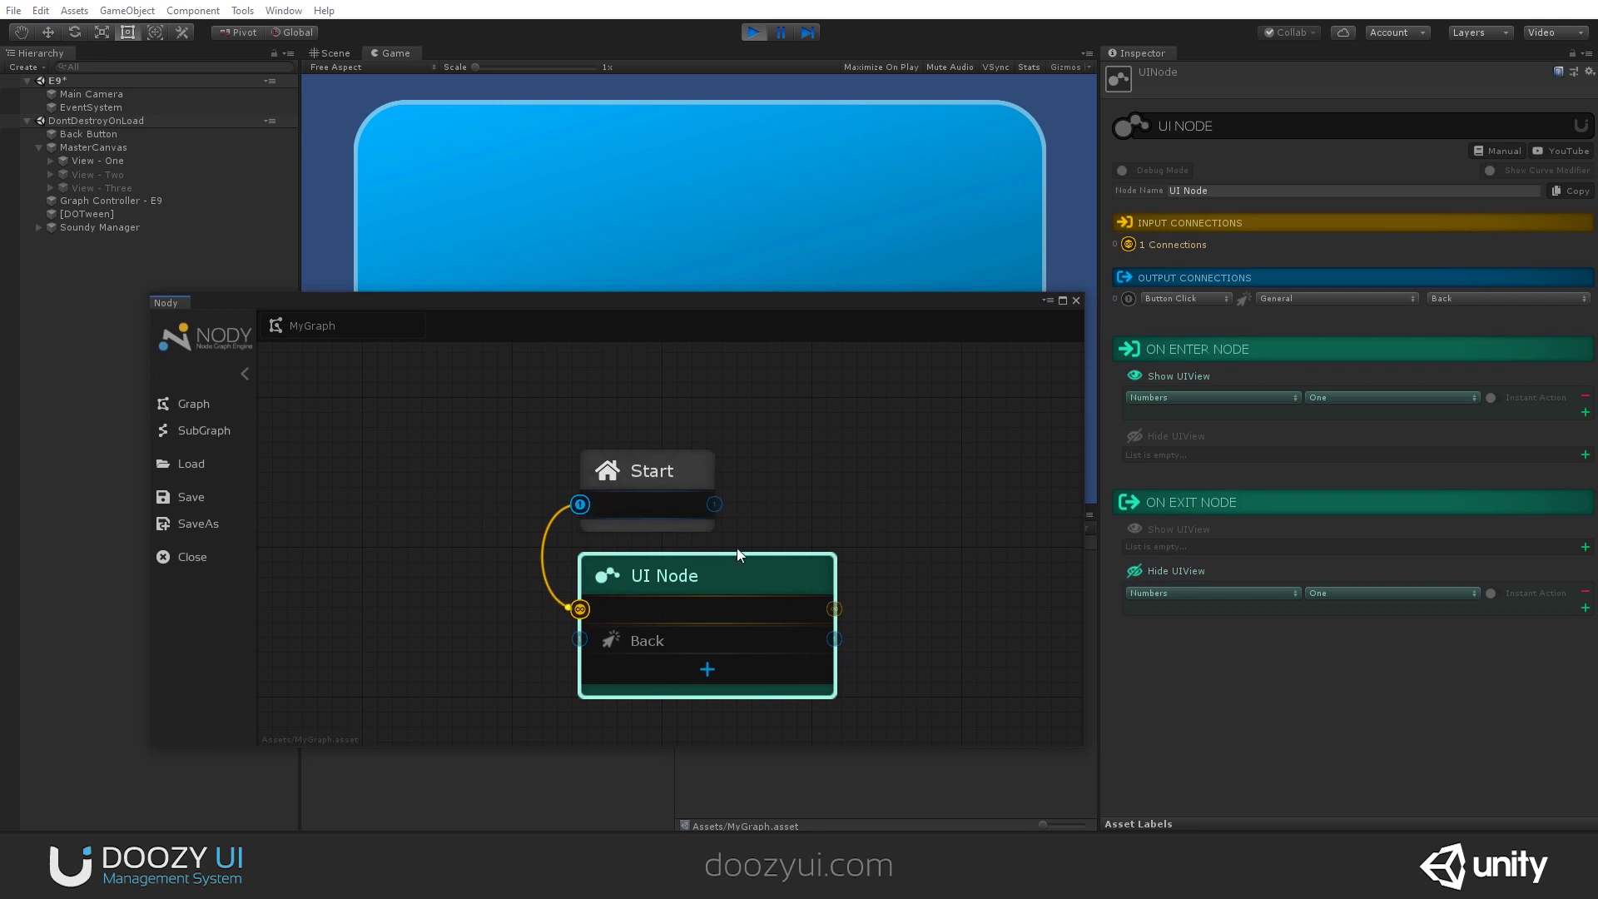
pyautogui.scroll(-2, 734, 550)
pyautogui.moveTo(696, 497); pyautogui.dragTo(619, 482, button='middle')
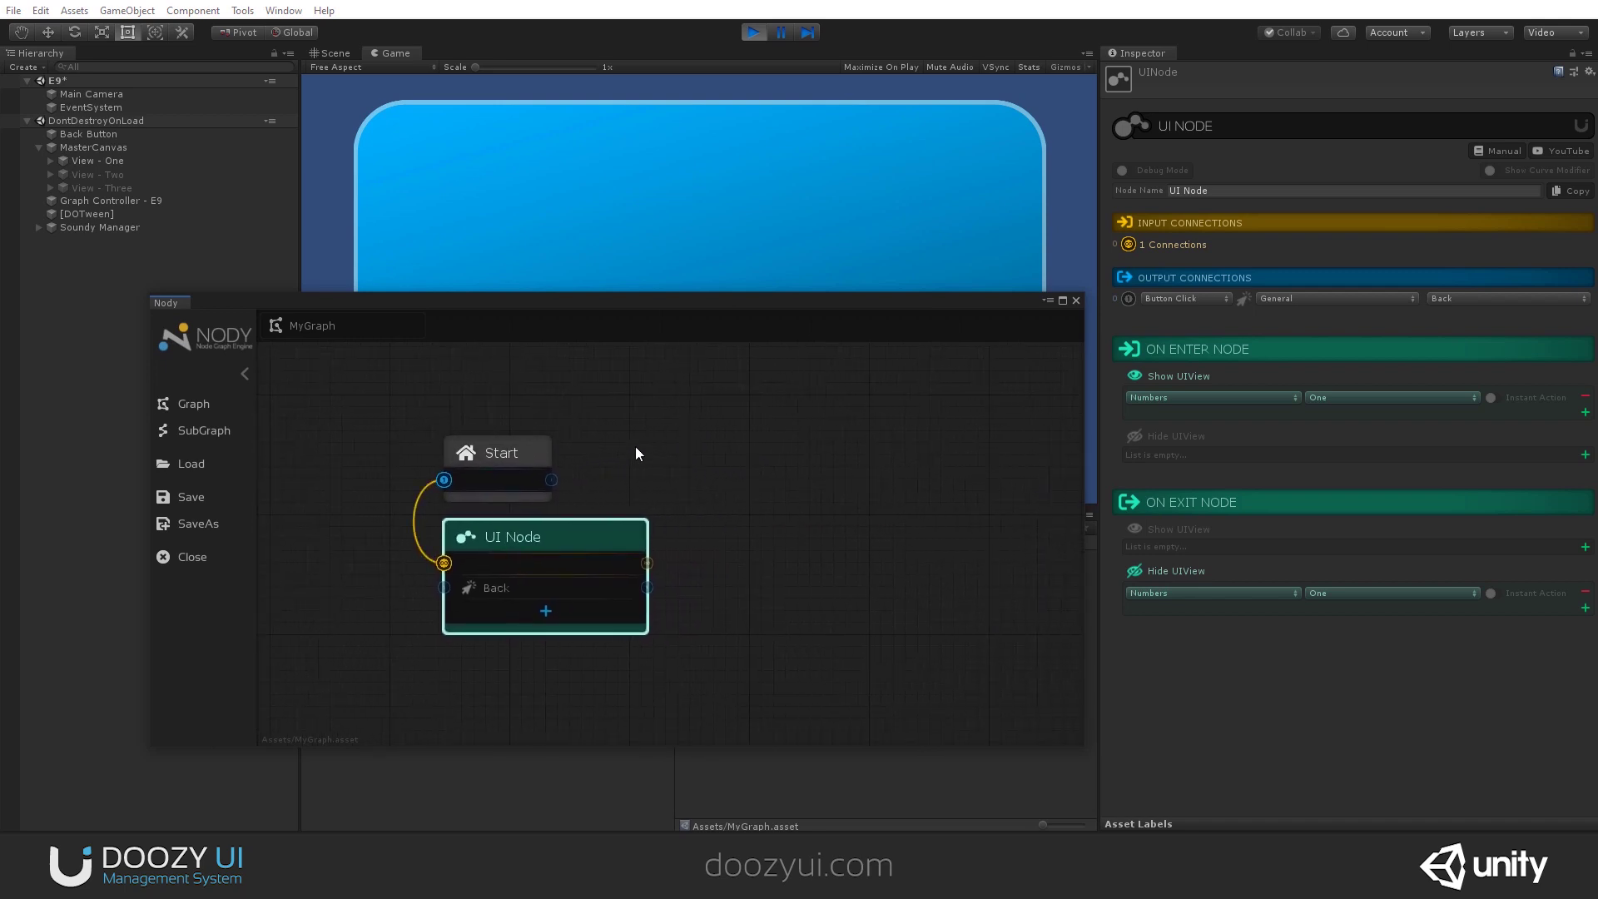
pyautogui.moveTo(625, 293); pyautogui.dragTo(643, 473)
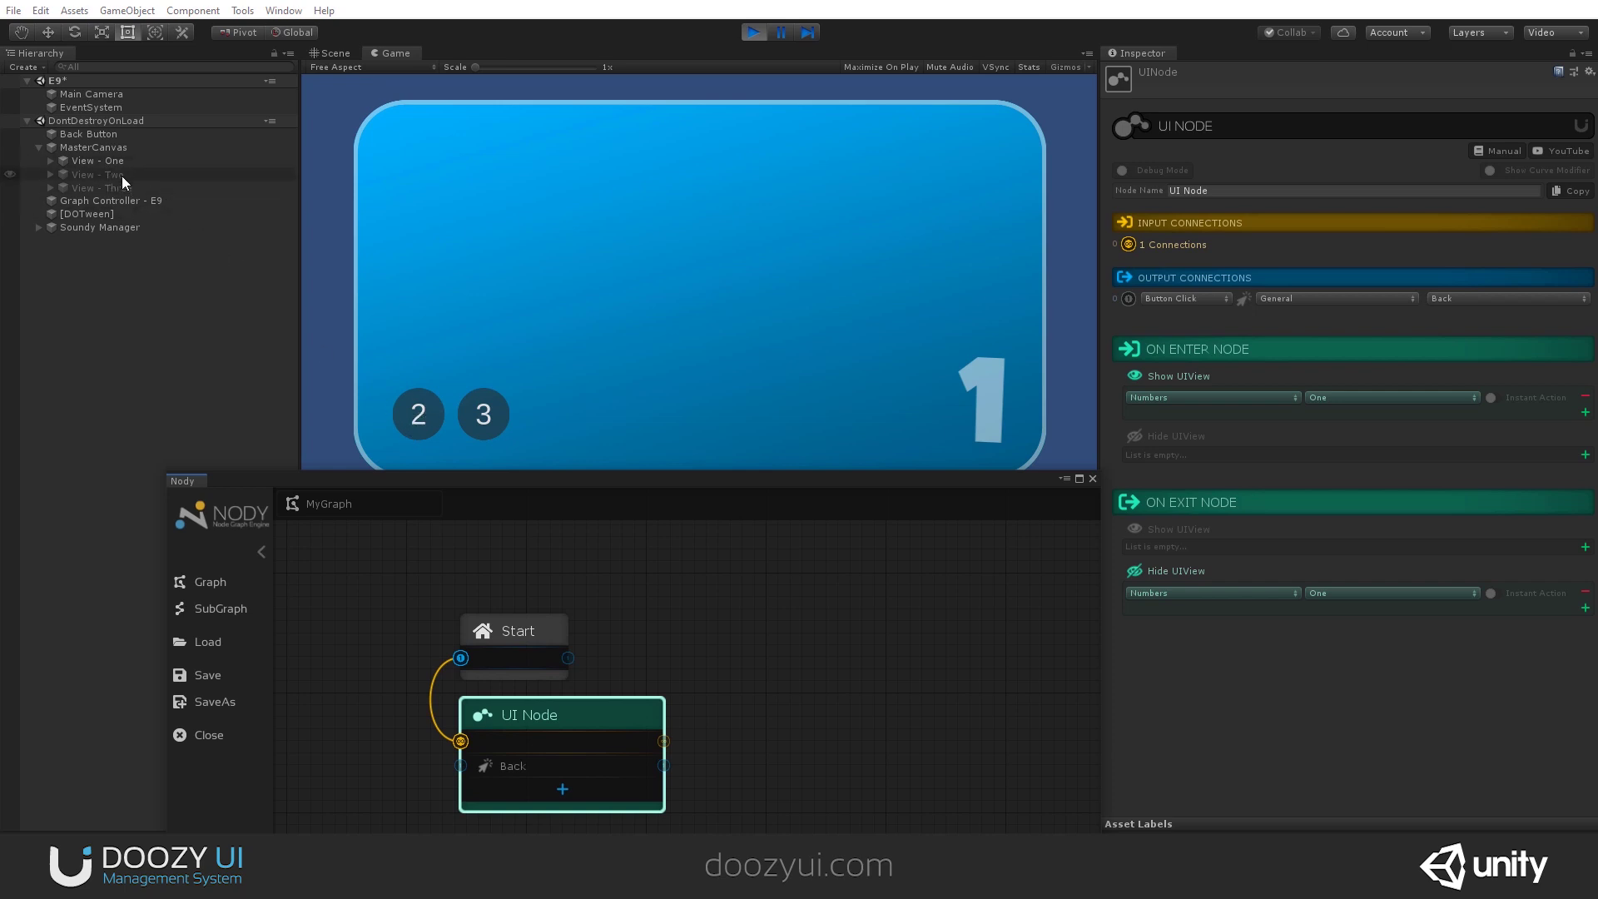
# Step: Rename the UI Node connected to Start as Menu One
pyautogui.moveTo(602, 480); pyautogui.dragTo(592, 391)
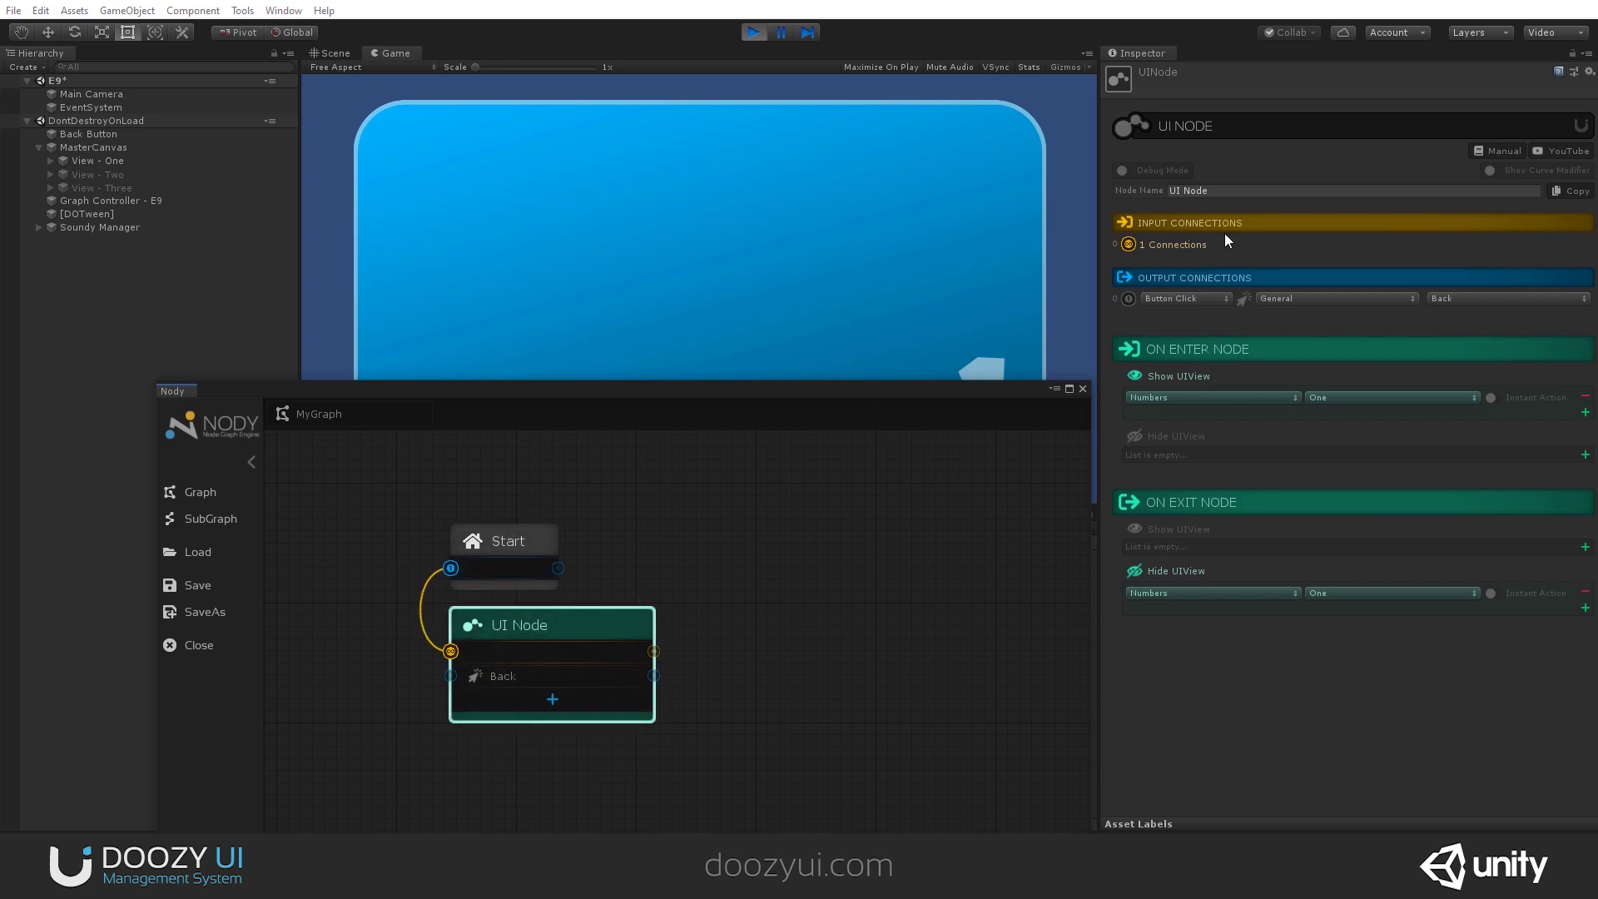
pyautogui.click(1230, 200)
pyautogui.write('On')
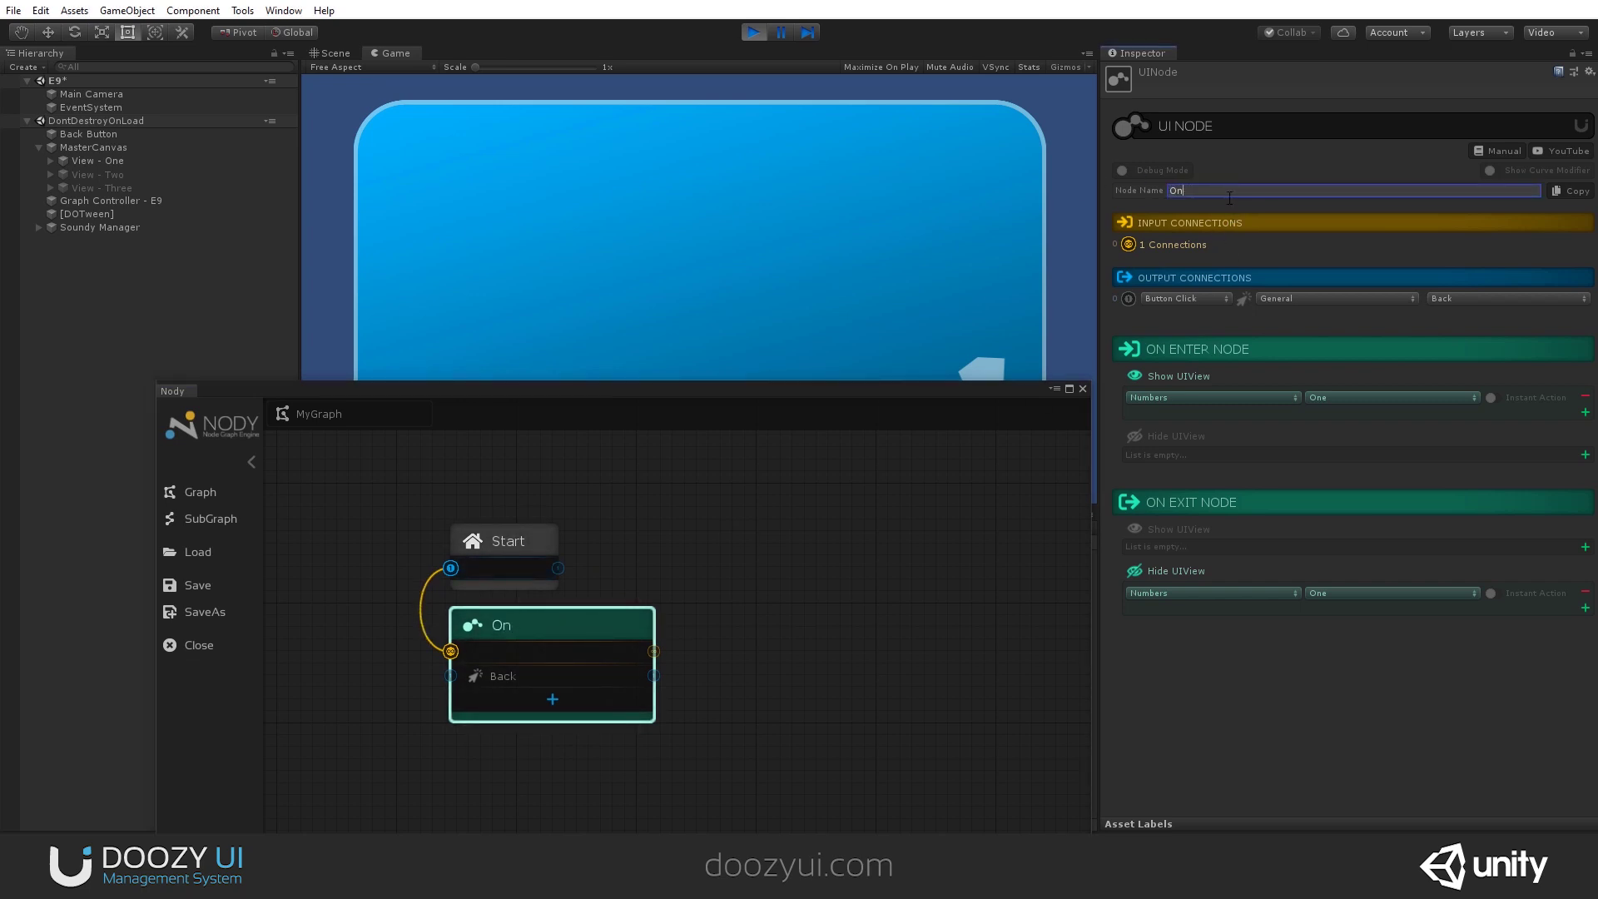
pyautogui.press('BackSpace')
pyautogui.press('BackSpace')
pyautogui.write('Menu One')
pyautogui.click(835, 545)
# Step: Create a UINode in MyGraph, place it above and to the right of Menu One, and name it Menu Two
pyautogui.rightClick(796, 592)
pyautogui.moveTo(842, 601)
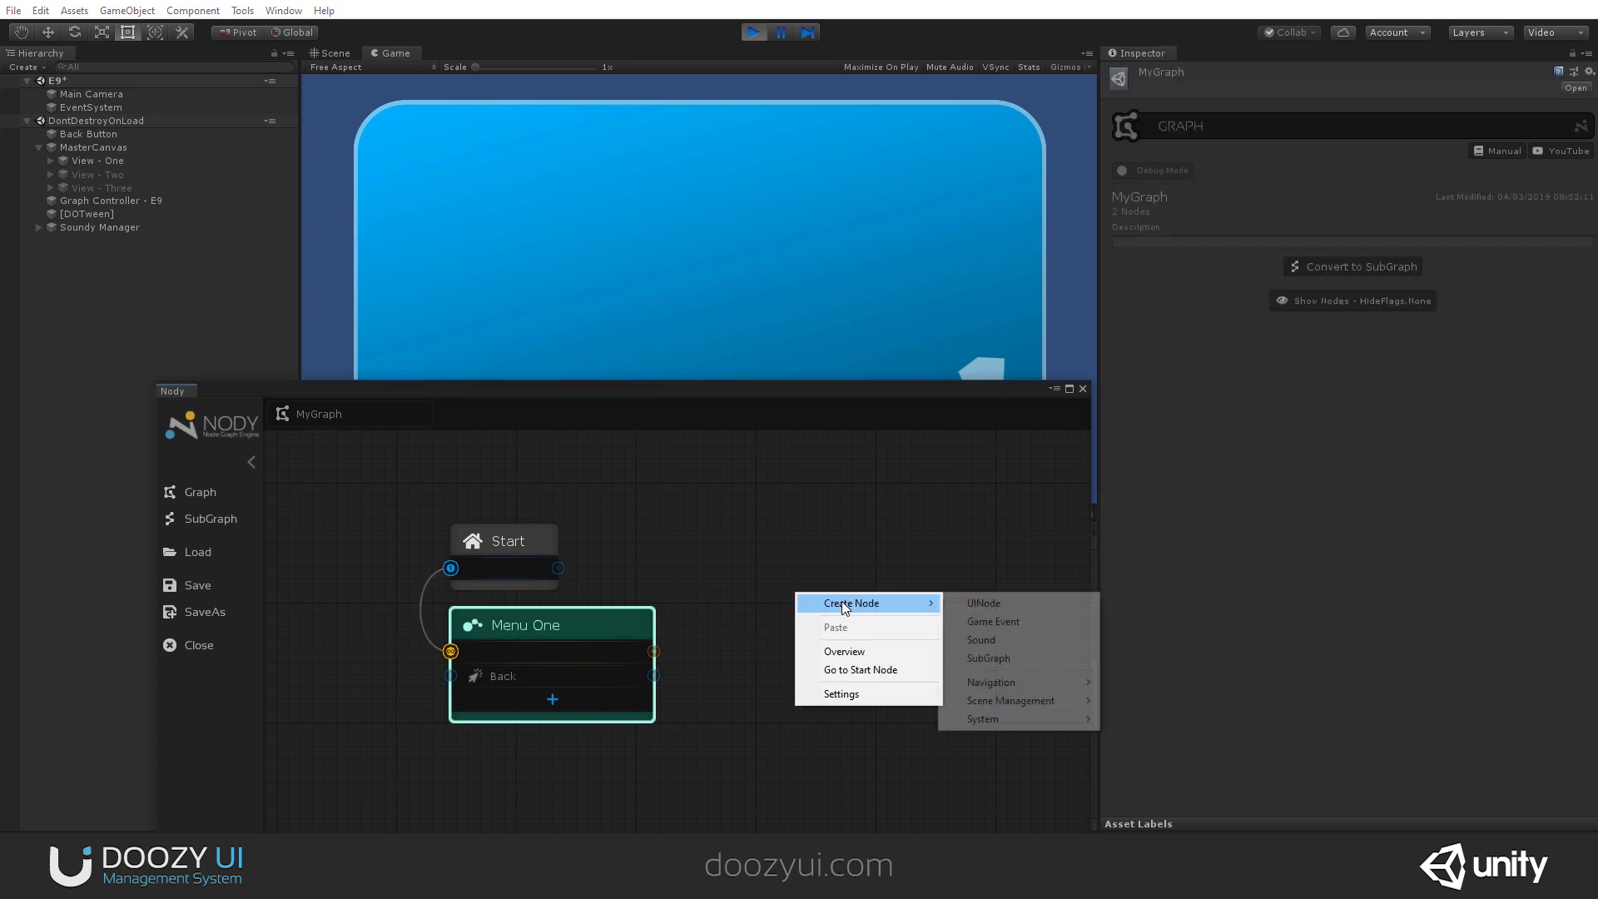
pyautogui.click(984, 602)
pyautogui.moveTo(794, 573); pyautogui.dragTo(892, 466)
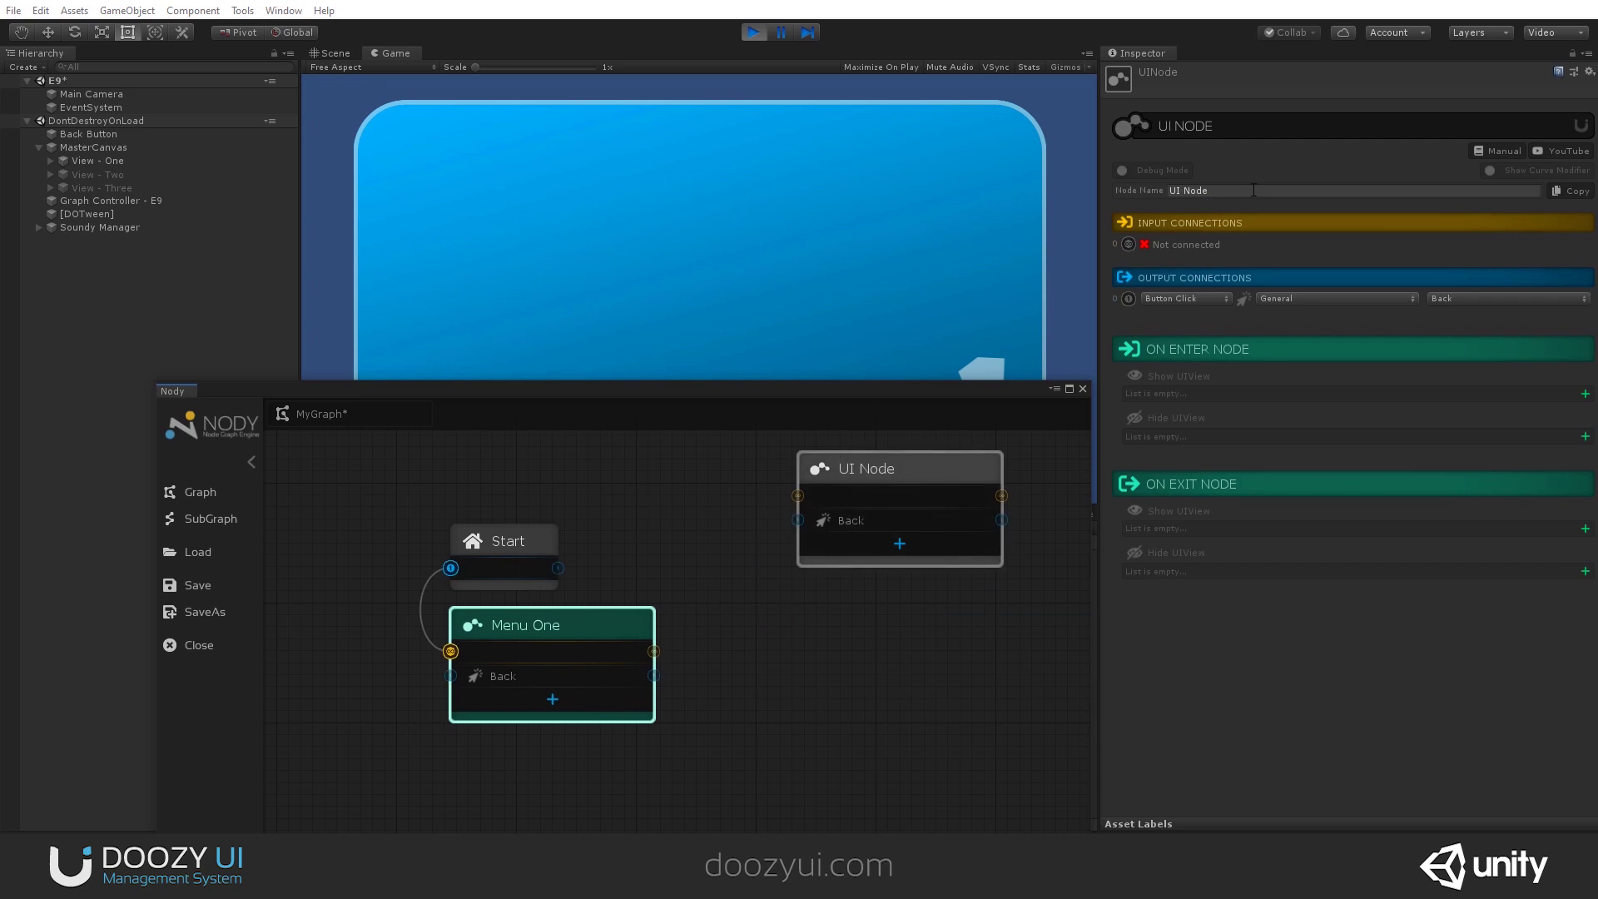
pyautogui.write('Me')
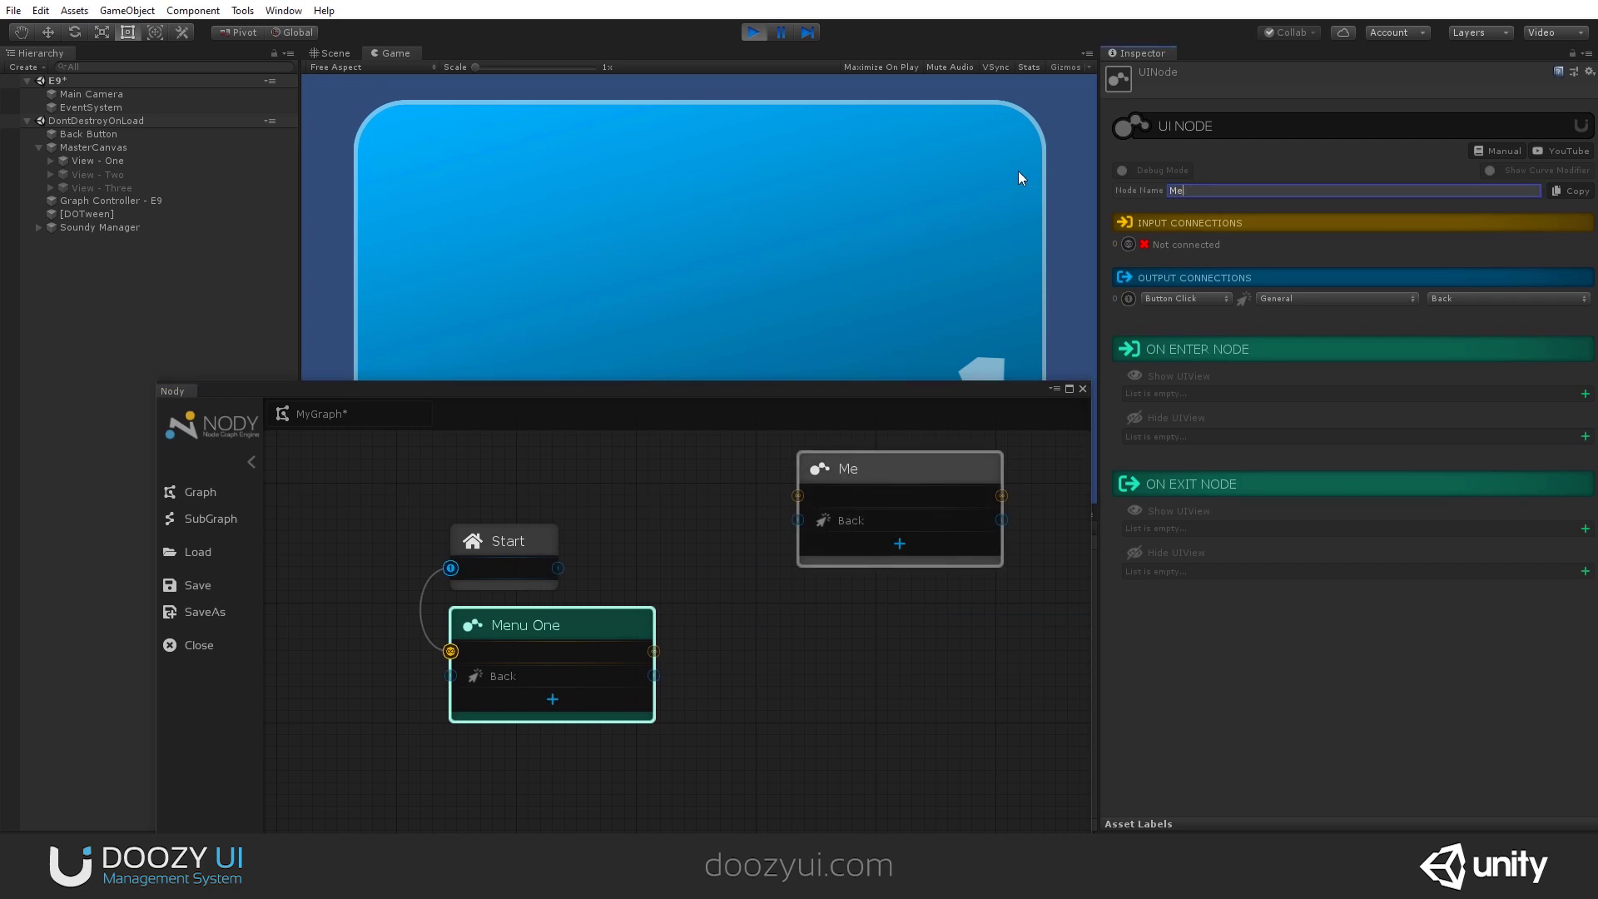
pyautogui.write('nu Two')
pyautogui.press('Return')
# Step: Create another UINode in MyGraph, place it below Menu Two, and name it Menu Three
pyautogui.rightClick(894, 713)
pyautogui.click(889, 702)
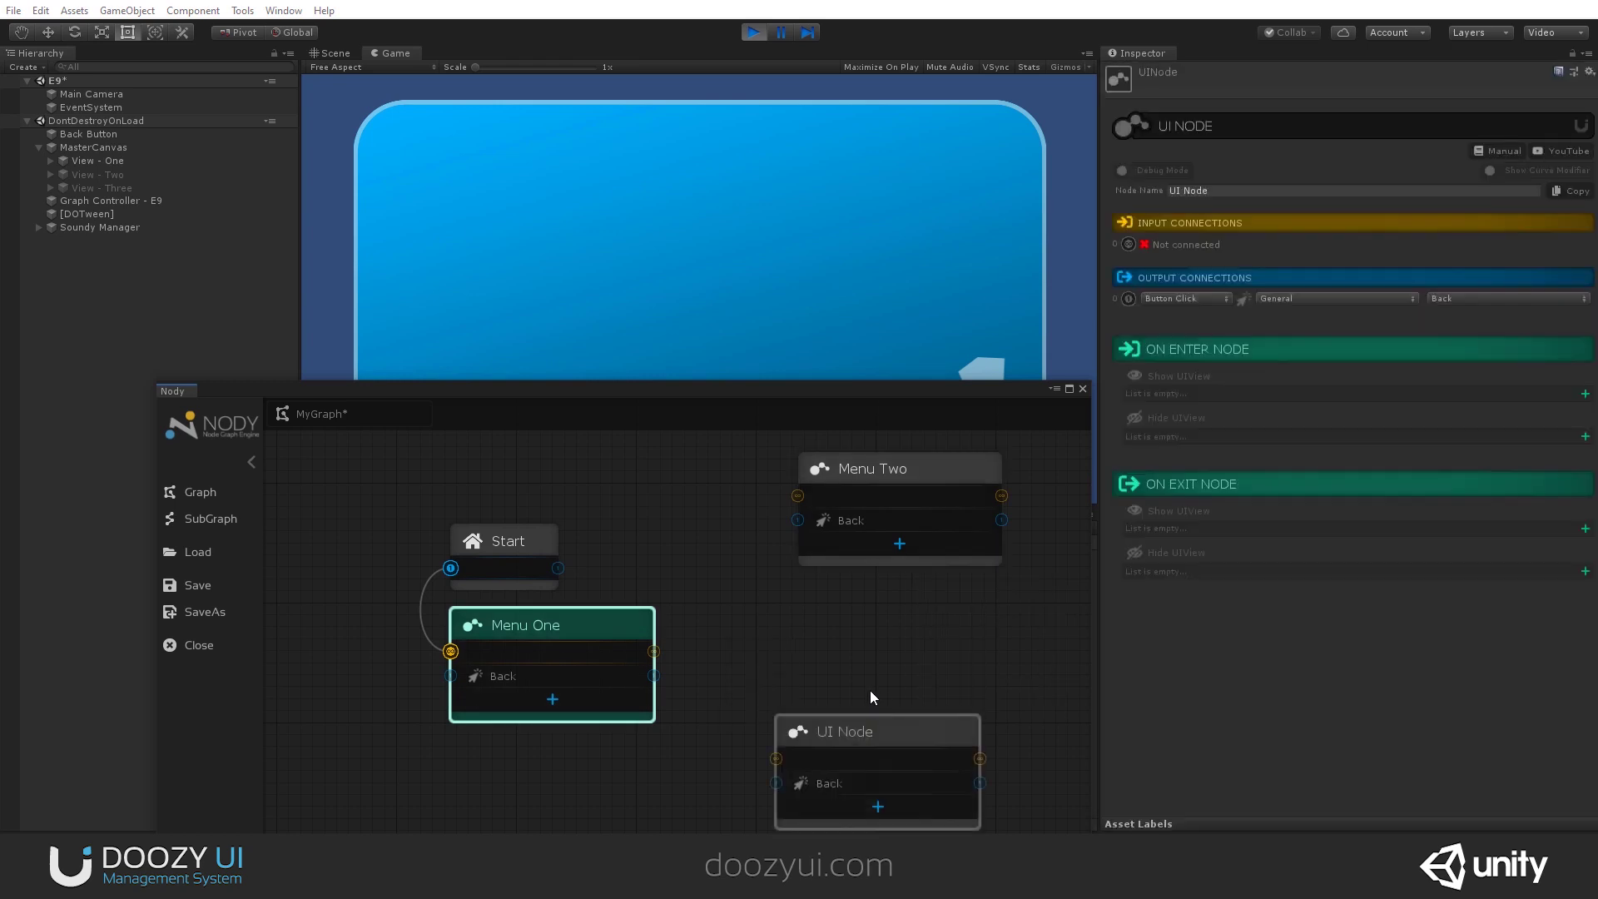
pyautogui.moveTo(871, 711); pyautogui.dragTo(880, 676)
pyautogui.click(1241, 190)
pyautogui.write('Menu Three')
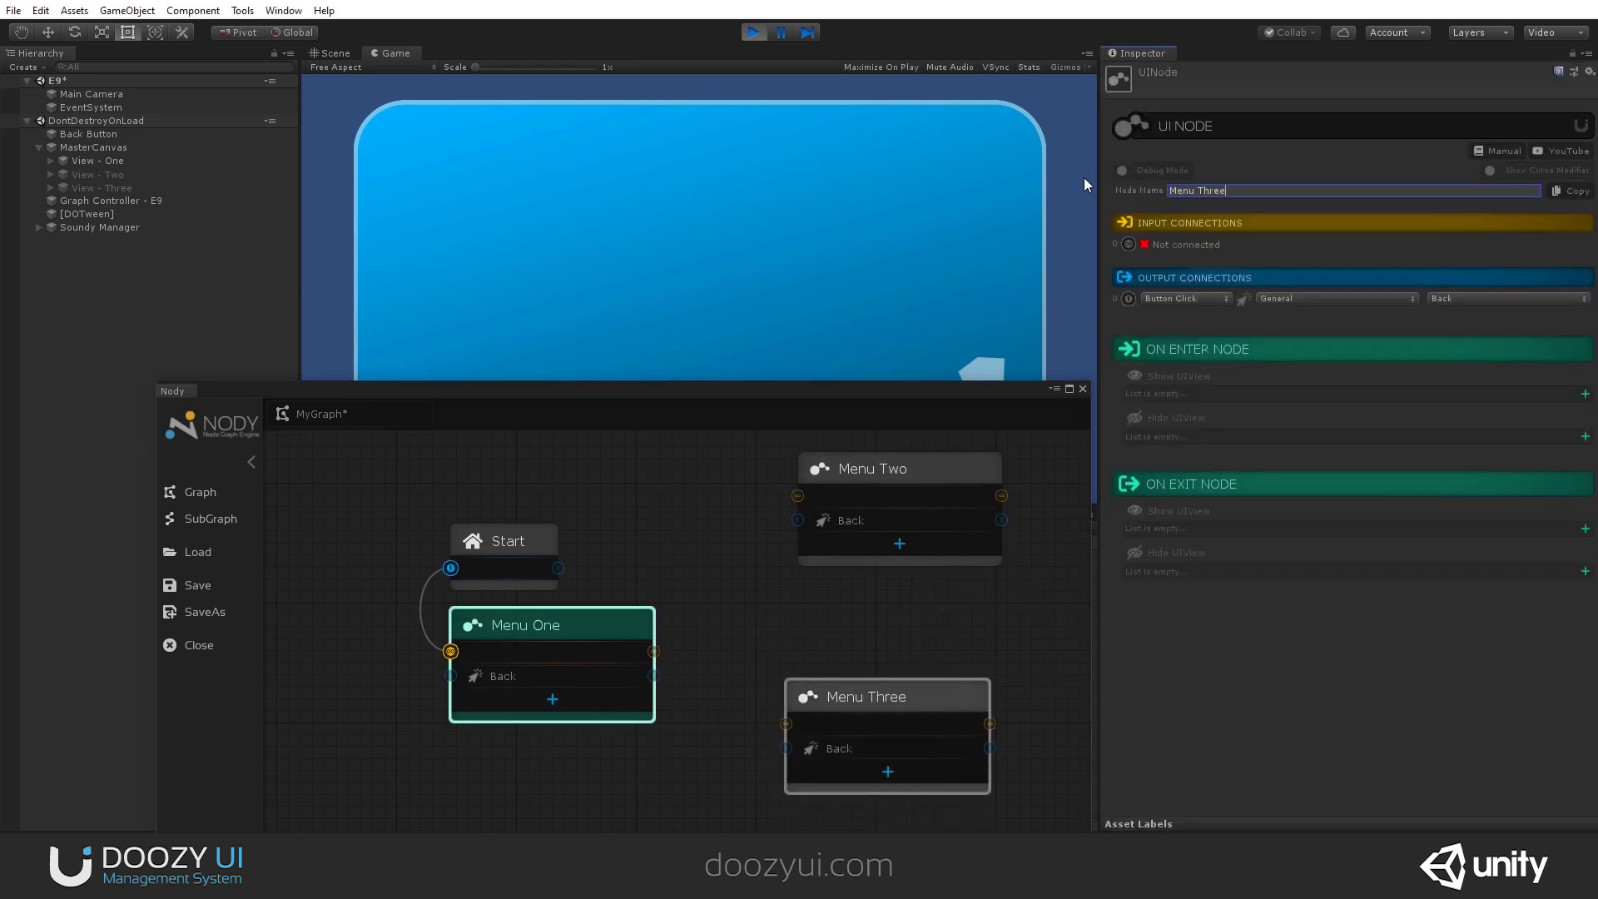
pyautogui.click(690, 423)
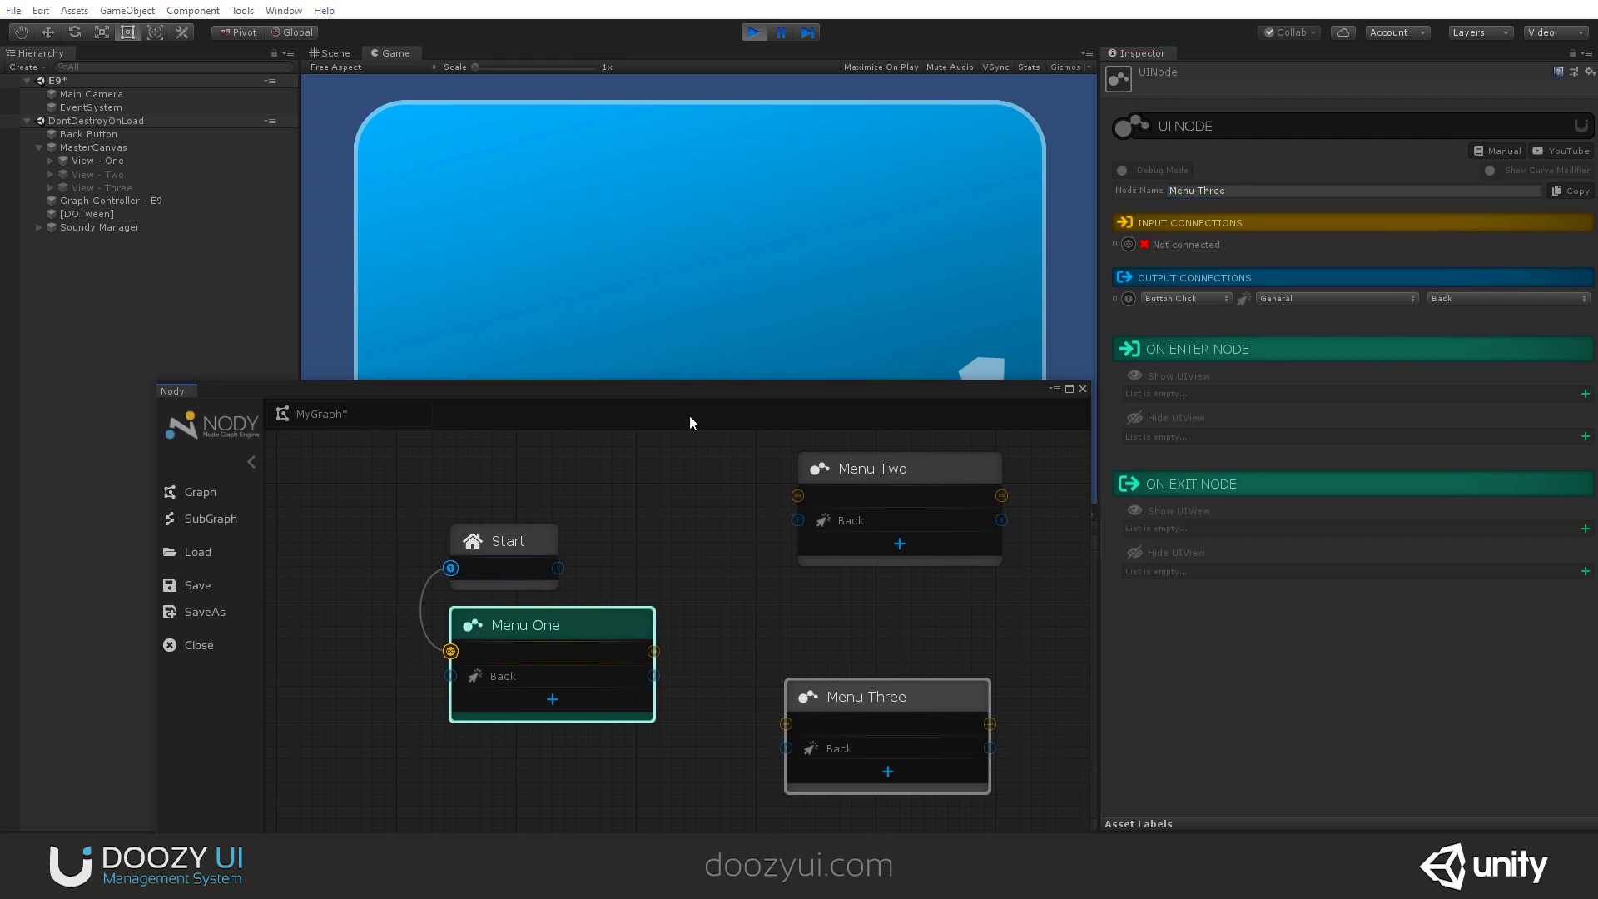
# Step: Make the Menu Two node show the Numbers - Two view on entering the node
pyautogui.click(722, 588)
pyautogui.moveTo(607, 390); pyautogui.dragTo(706, 367)
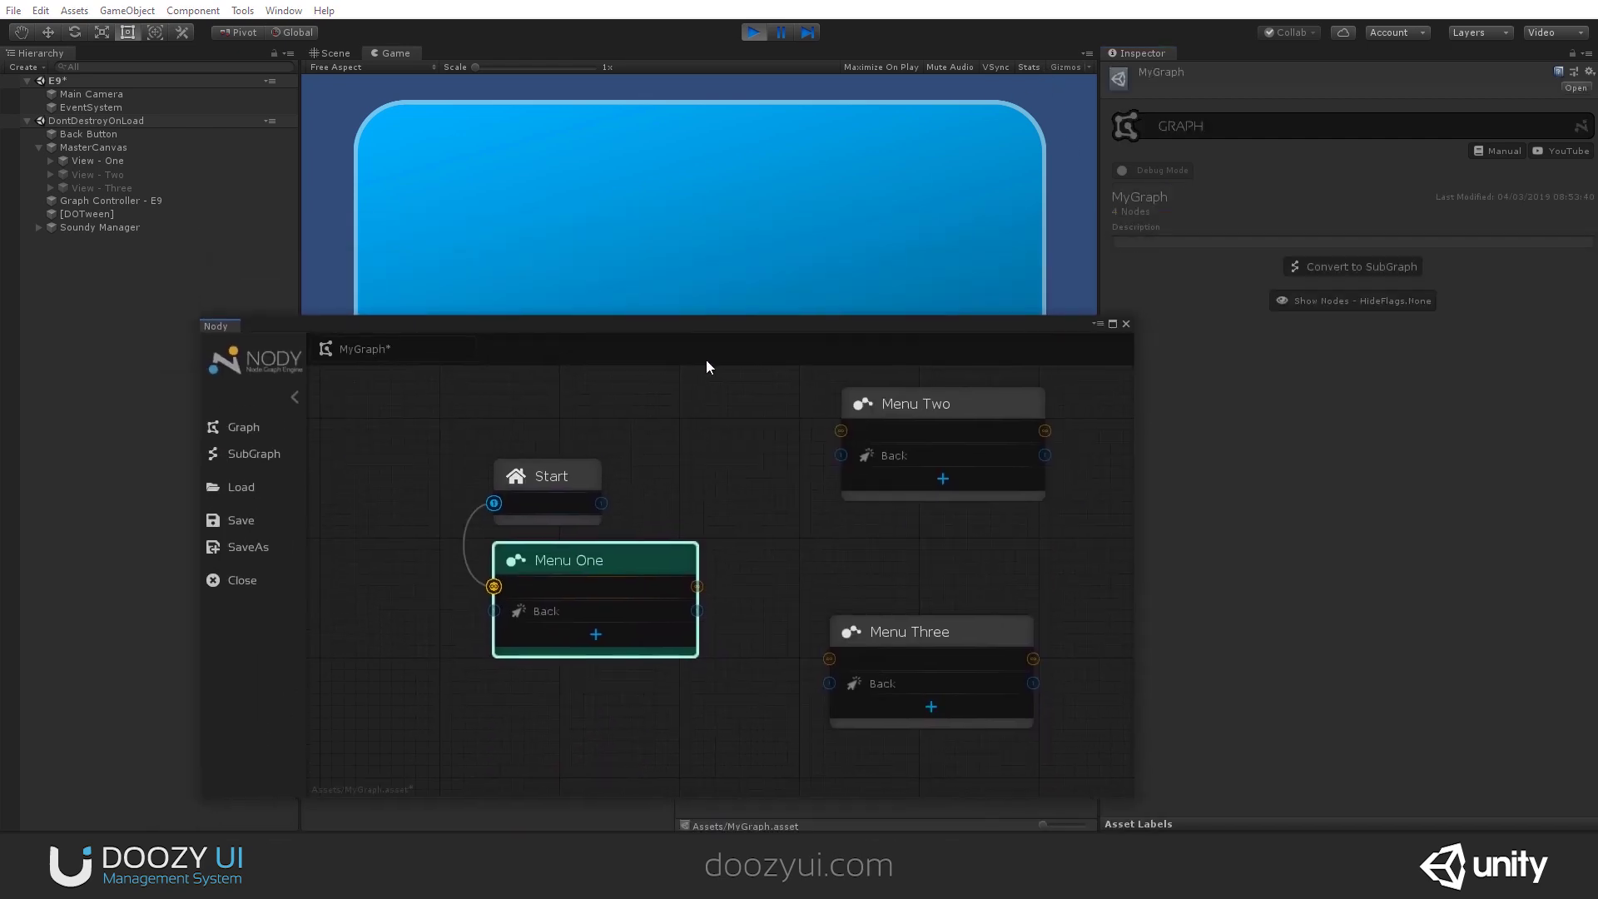
pyautogui.click(891, 400)
pyautogui.moveTo(857, 324); pyautogui.dragTo(694, 259)
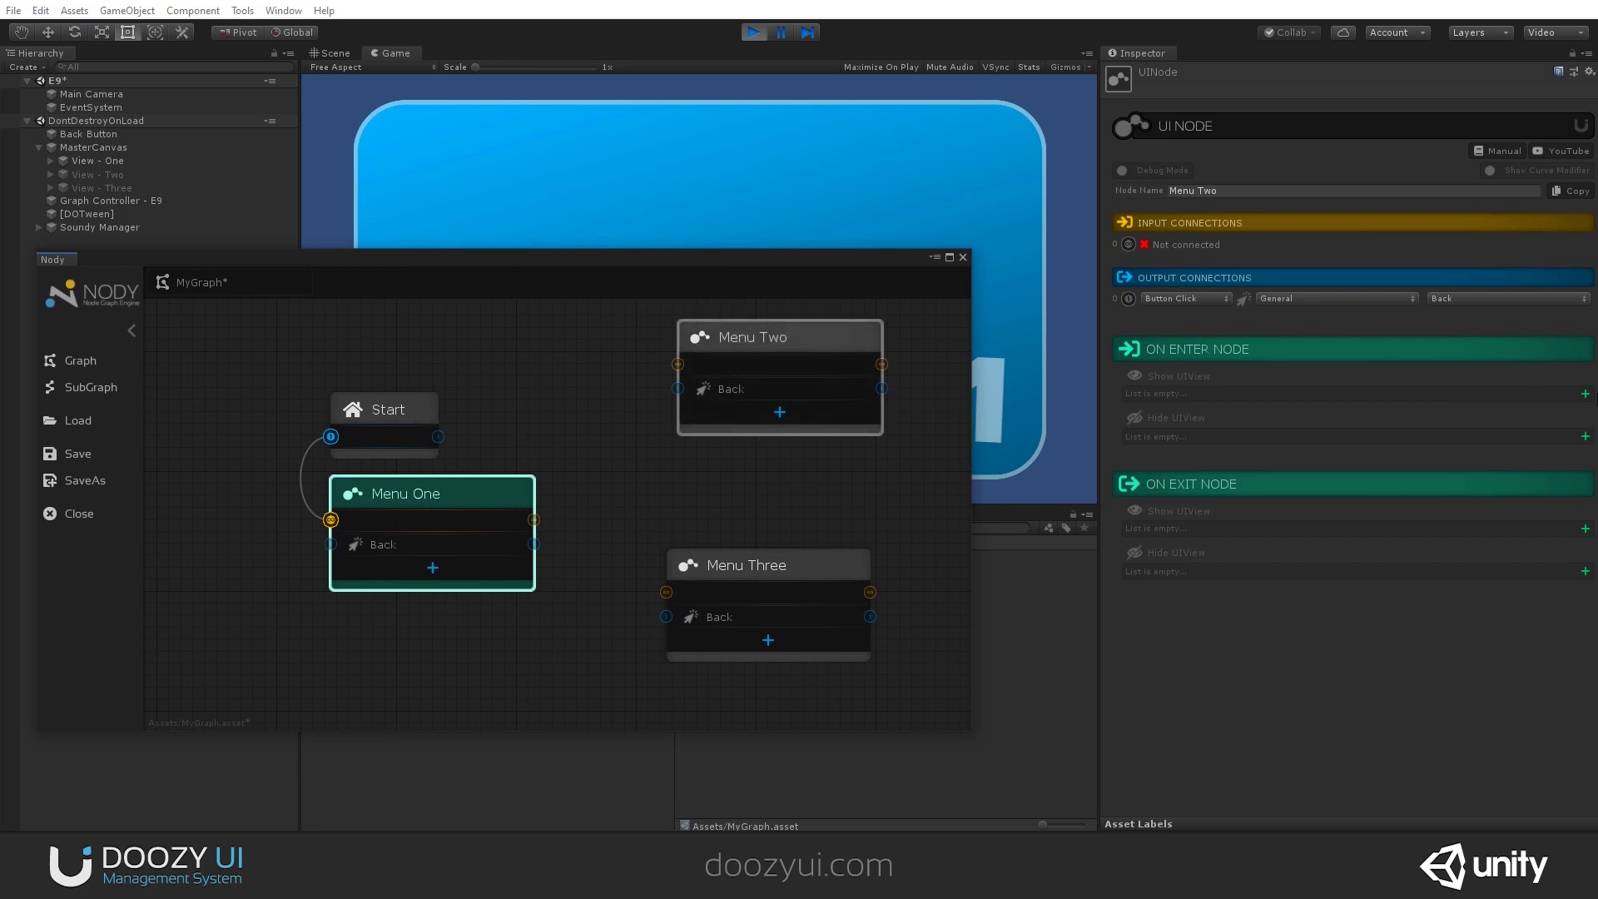
pyautogui.click(1585, 393)
pyautogui.click(1212, 397)
pyautogui.click(1165, 468)
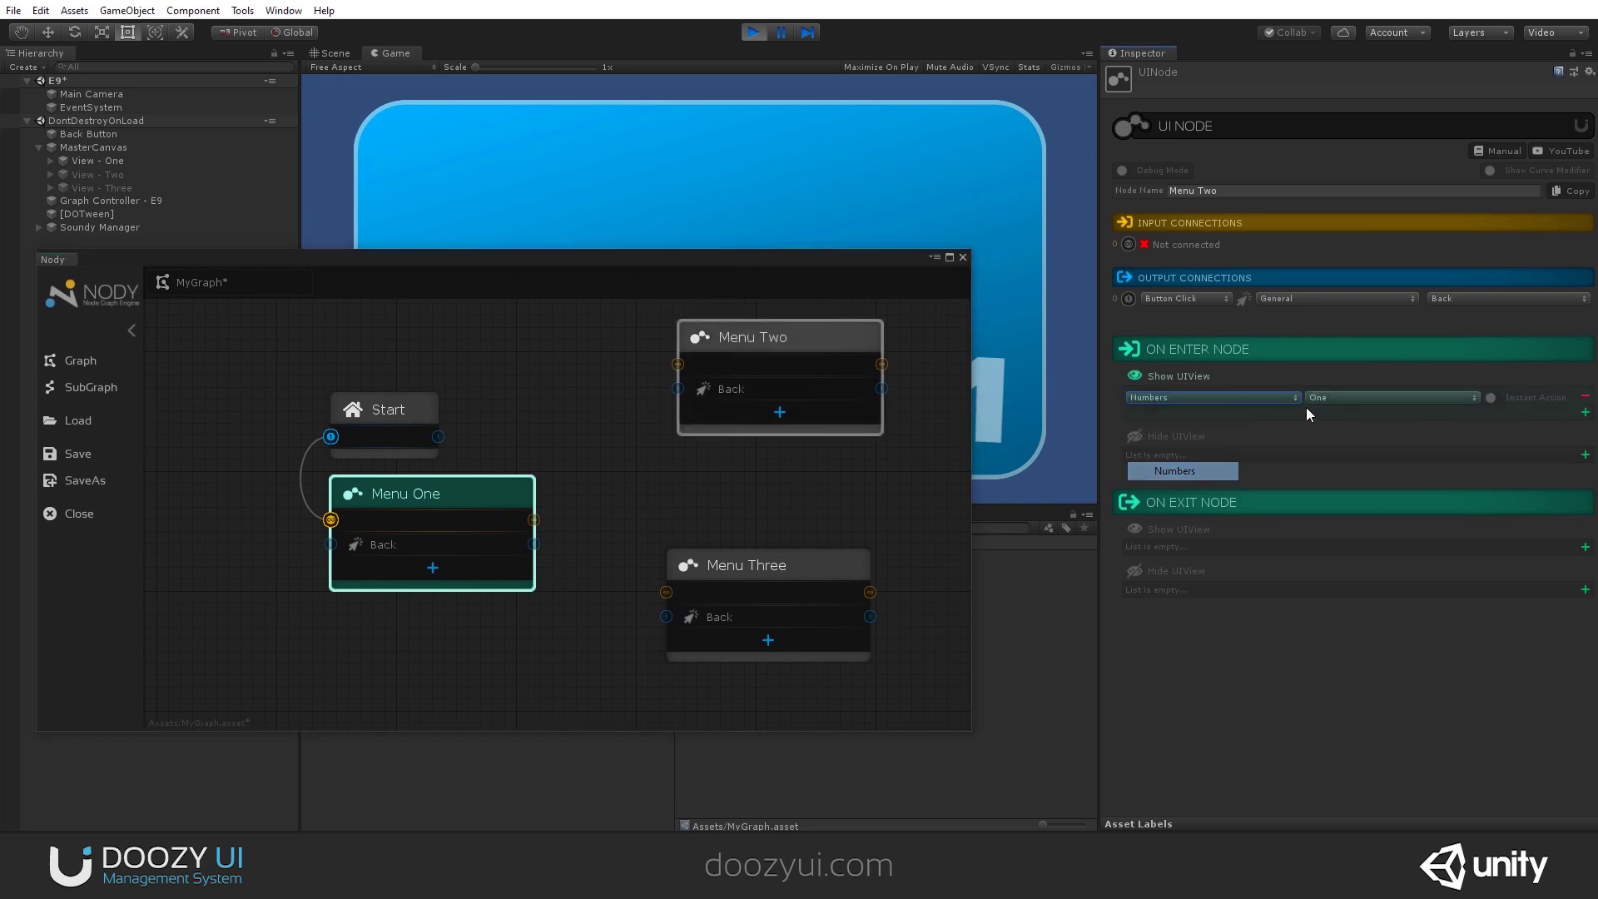
pyautogui.click(1332, 398)
pyautogui.click(1347, 434)
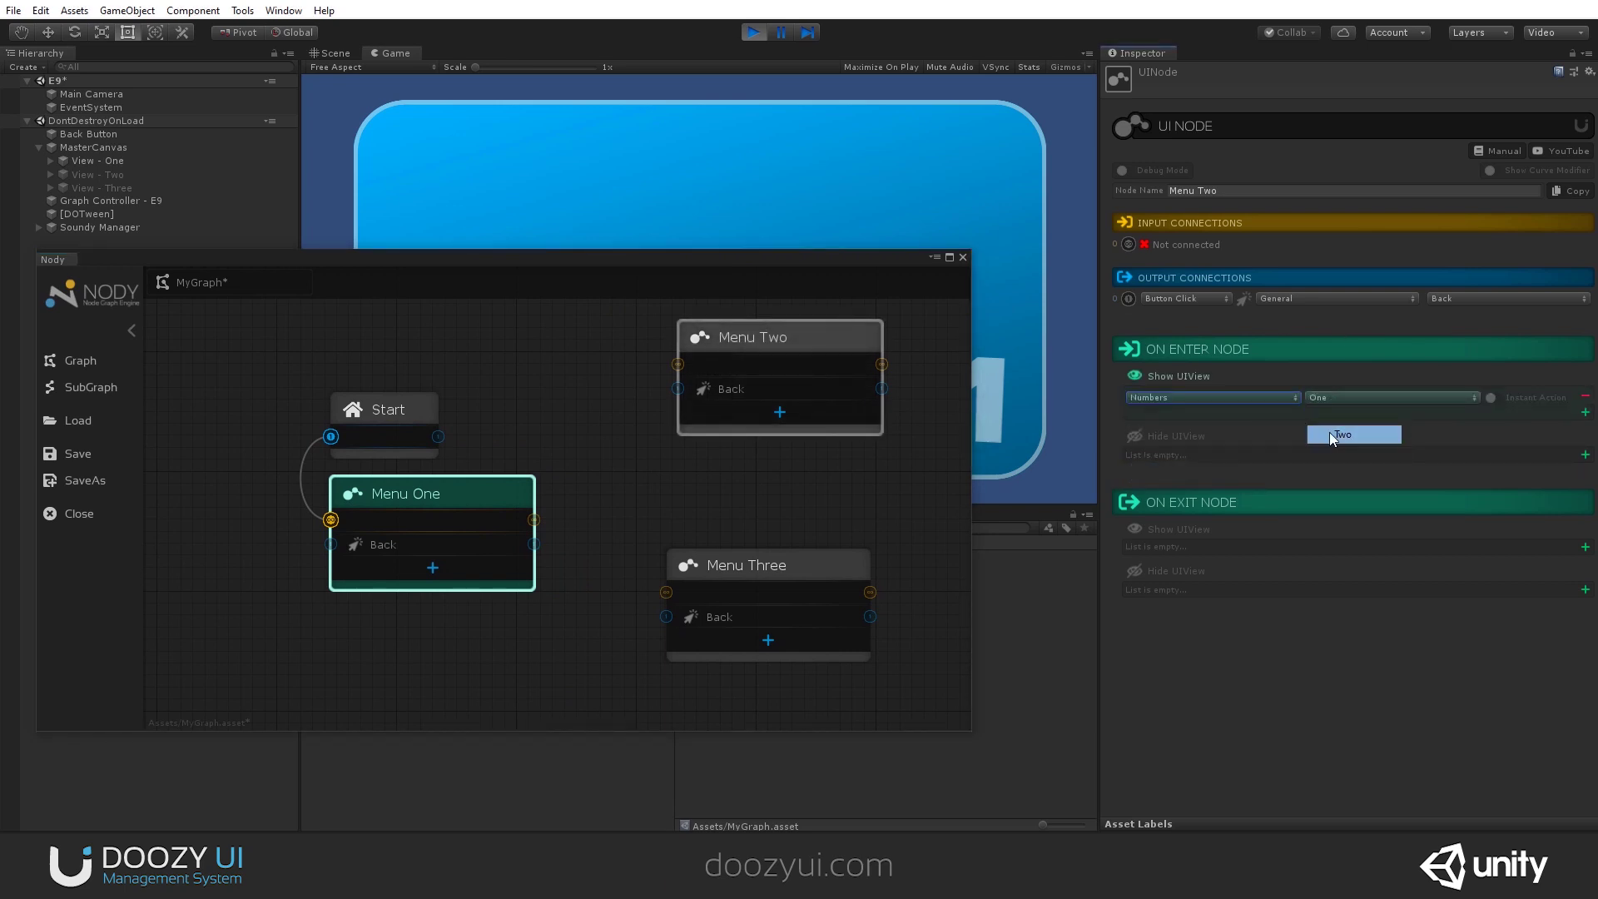
# Step: Make the Menu Two node hide the Numbers - Two view on exiting the node
pyautogui.click(1585, 590)
pyautogui.click(1212, 593)
pyautogui.click(1182, 666)
pyautogui.click(1332, 593)
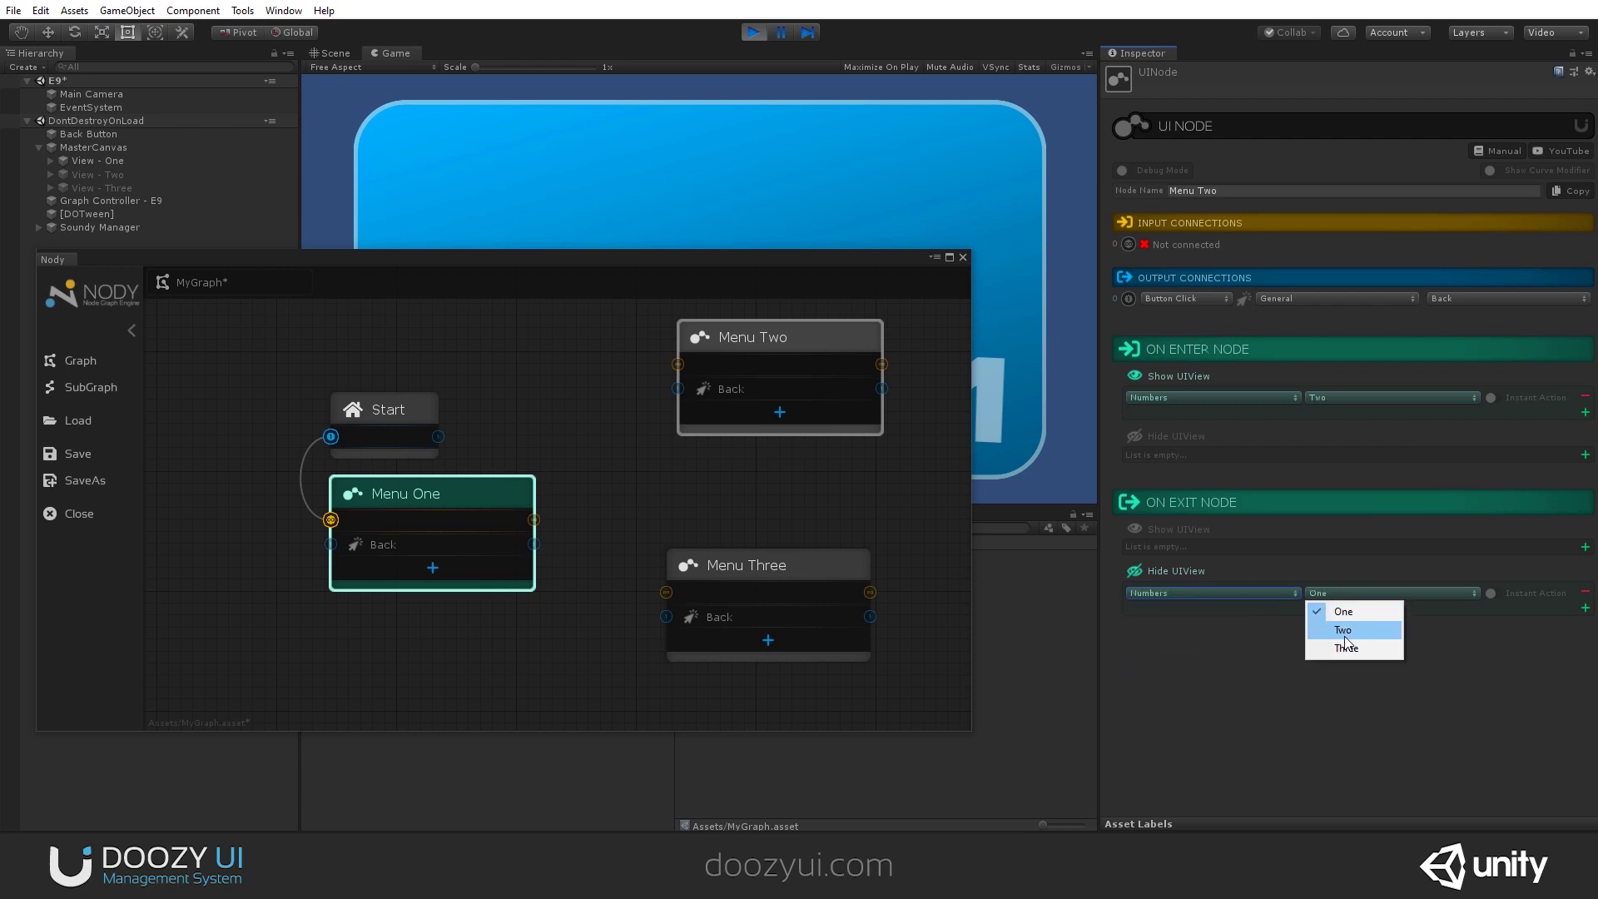
pyautogui.click(1347, 630)
# Step: Make the Menu Three node show the Numbers - Three view on entering and hide it on exiting
pyautogui.click(733, 566)
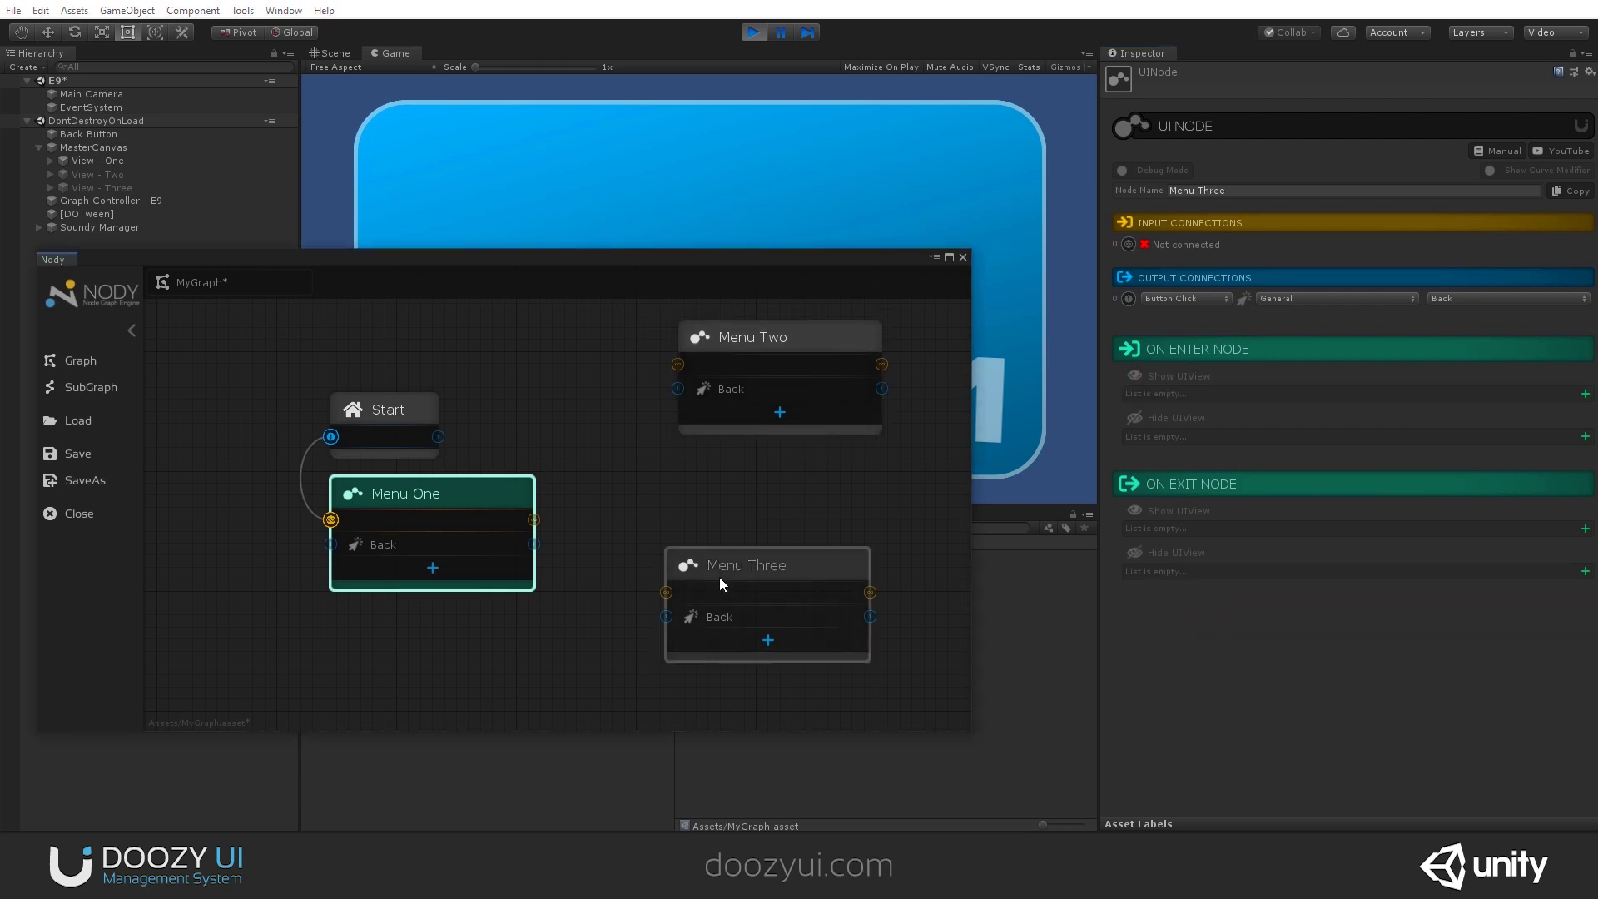
pyautogui.click(1585, 394)
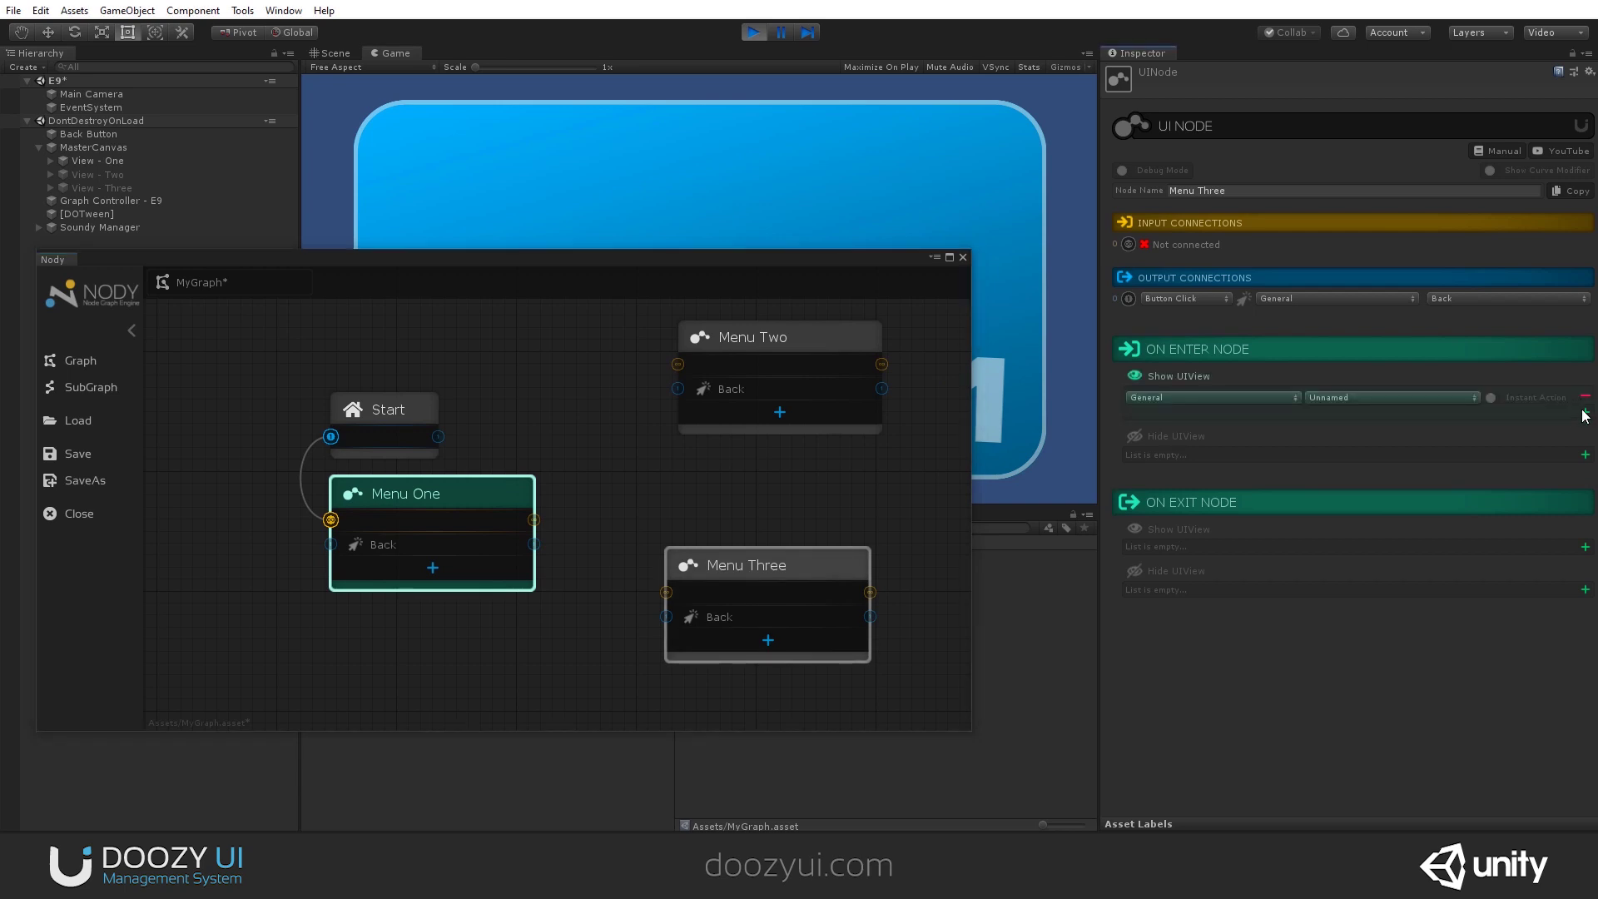
pyautogui.click(1586, 591)
pyautogui.click(1289, 396)
pyautogui.click(1178, 471)
pyautogui.click(1357, 397)
pyautogui.click(1350, 458)
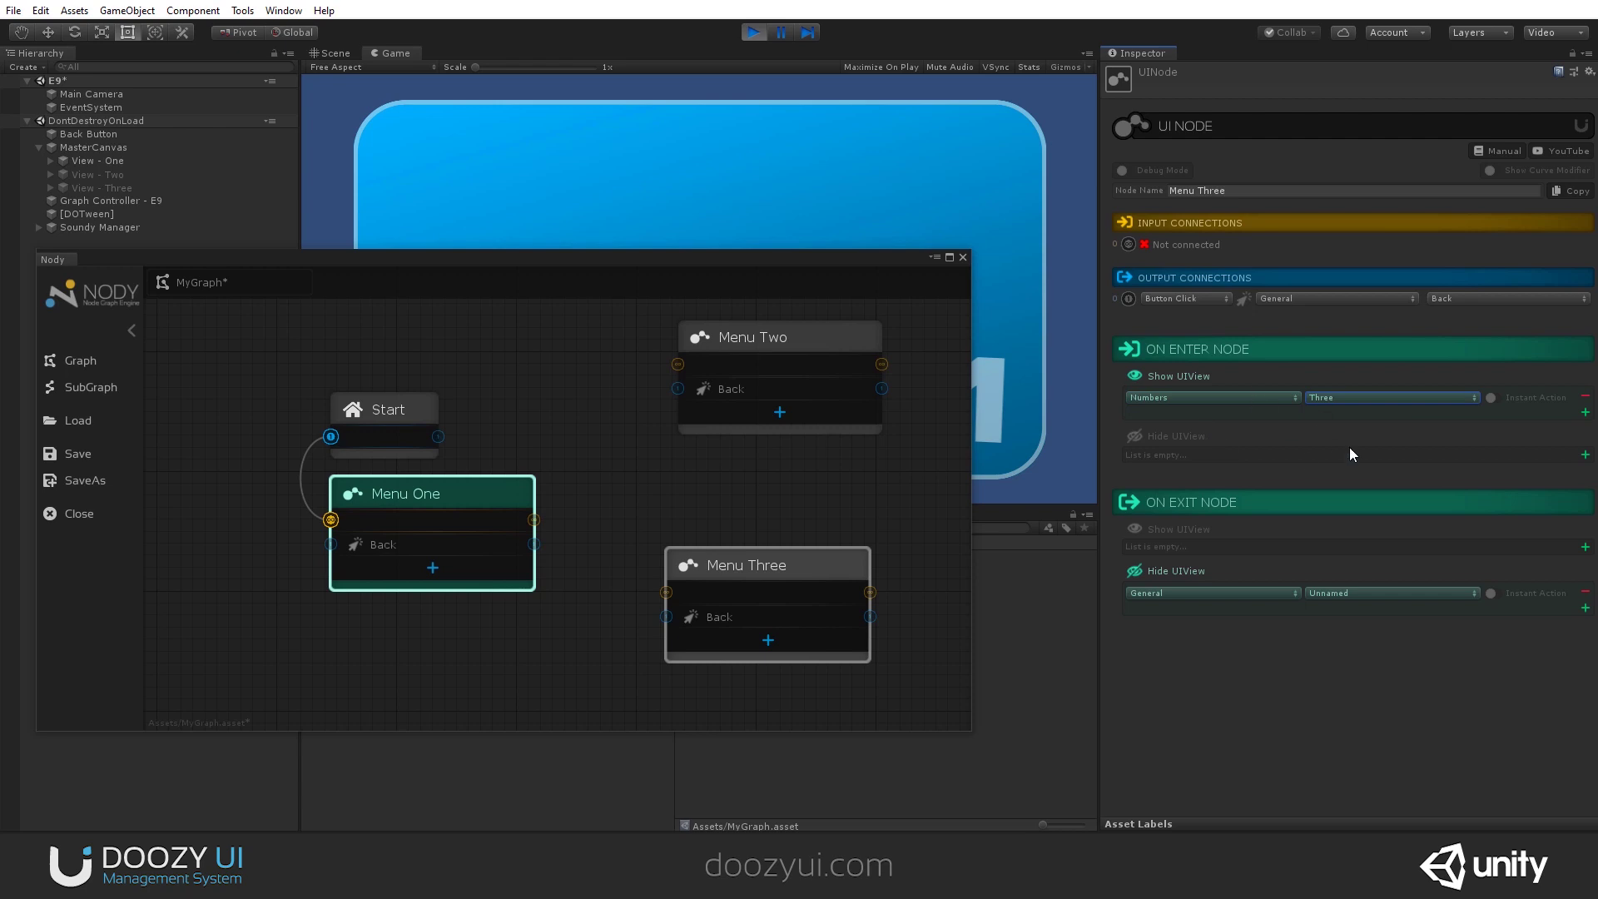
pyautogui.click(1232, 590)
pyautogui.click(1154, 665)
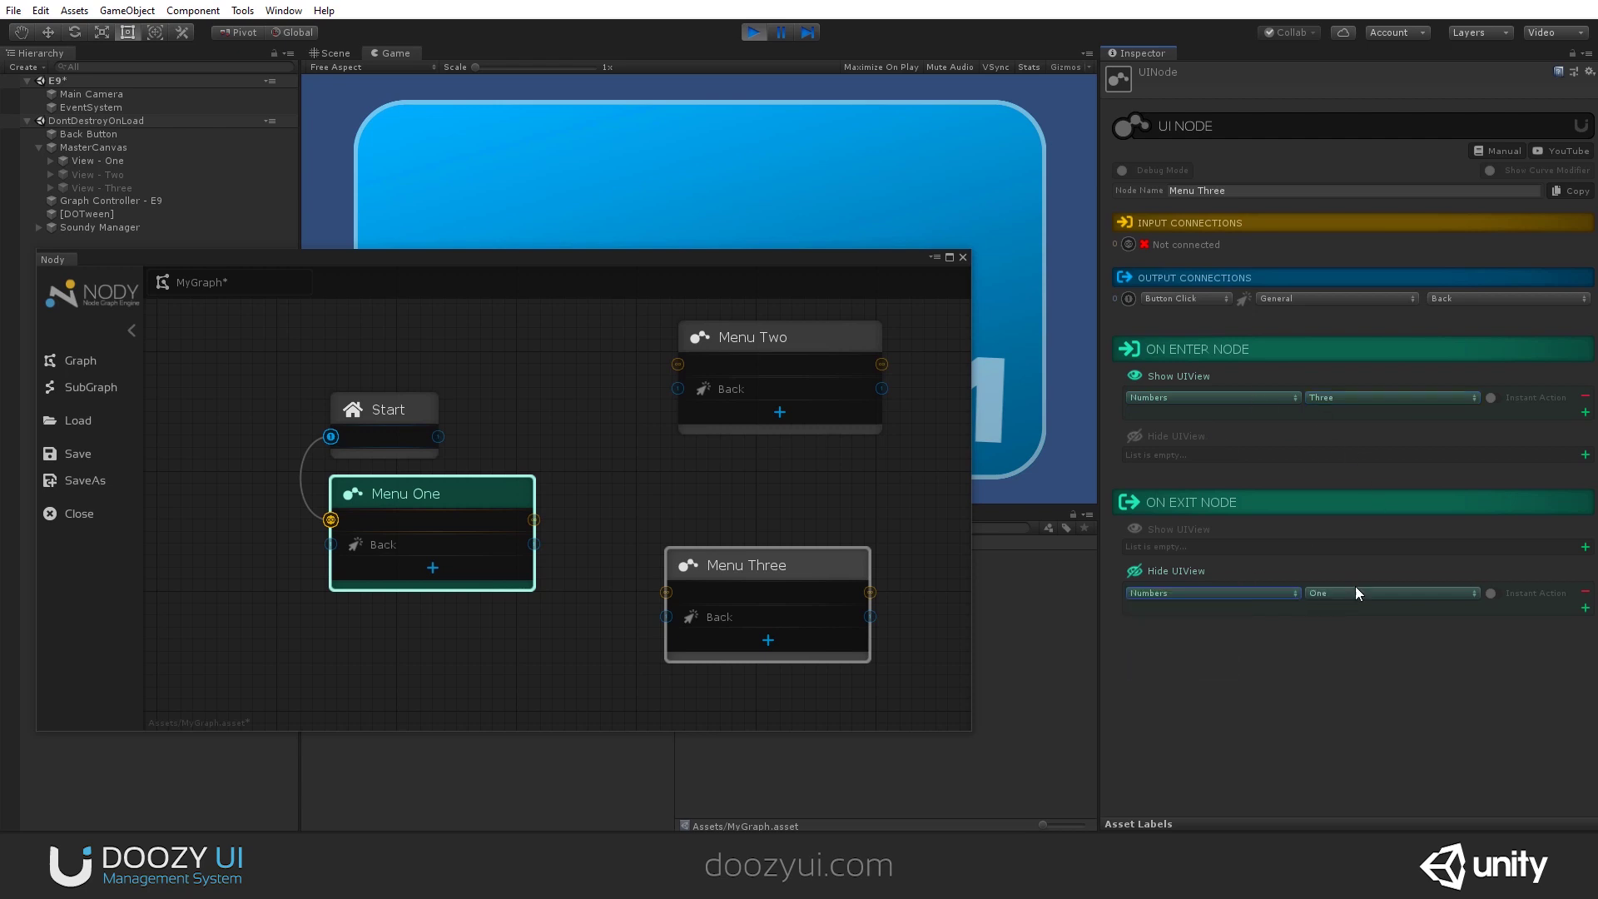
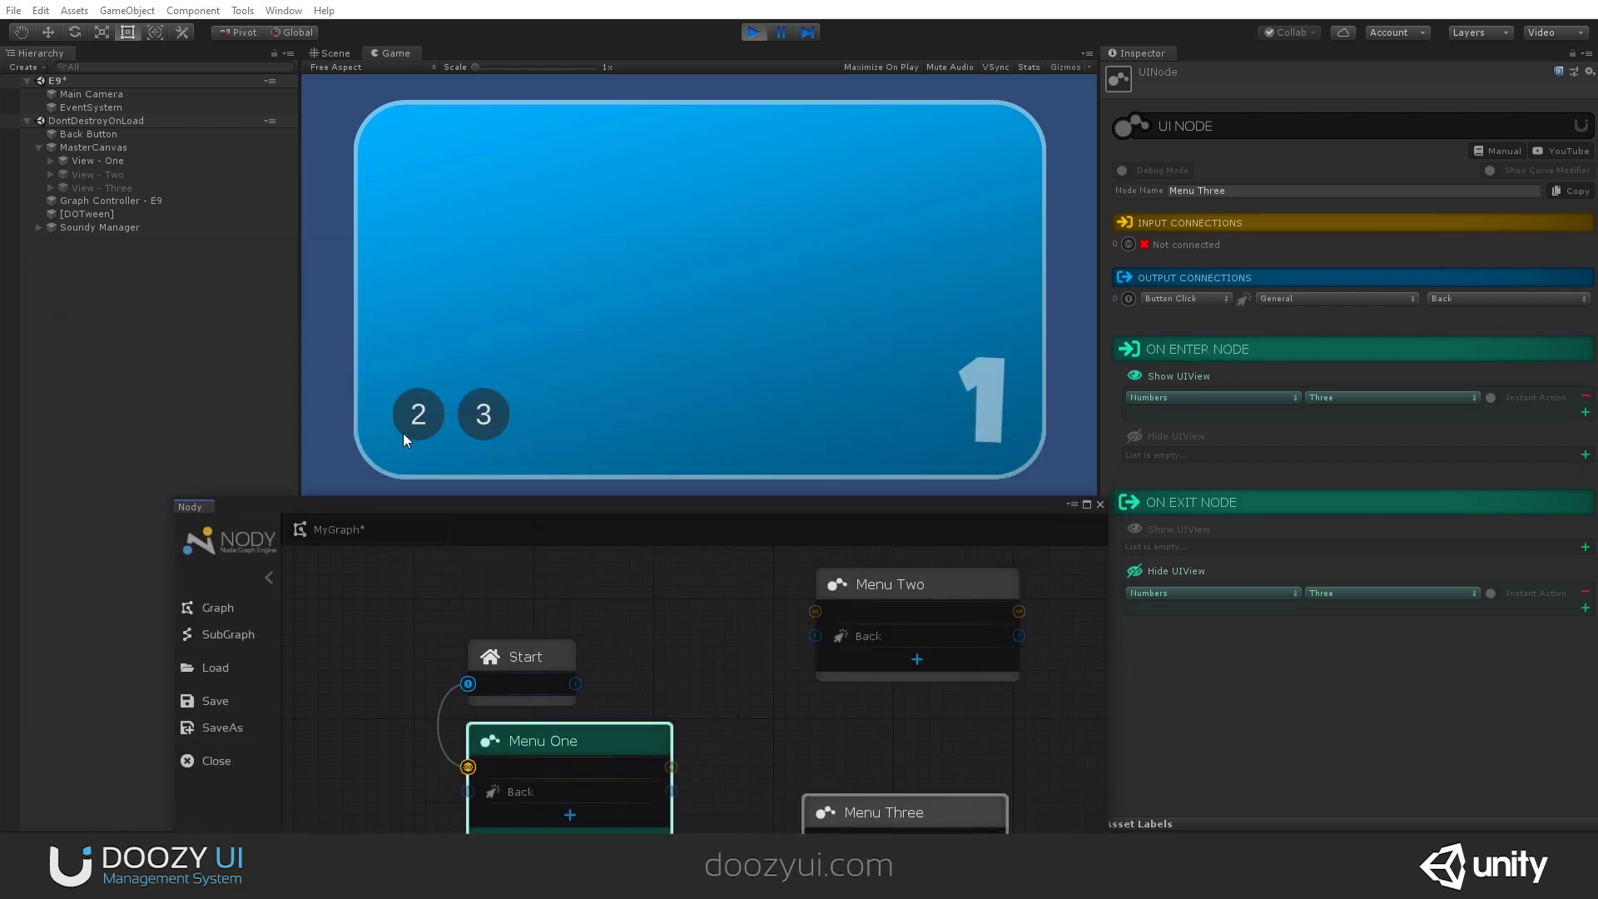
# Step: Add a second output connection to the Menu One node
pyautogui.moveTo(536, 511); pyautogui.dragTo(517, 192)
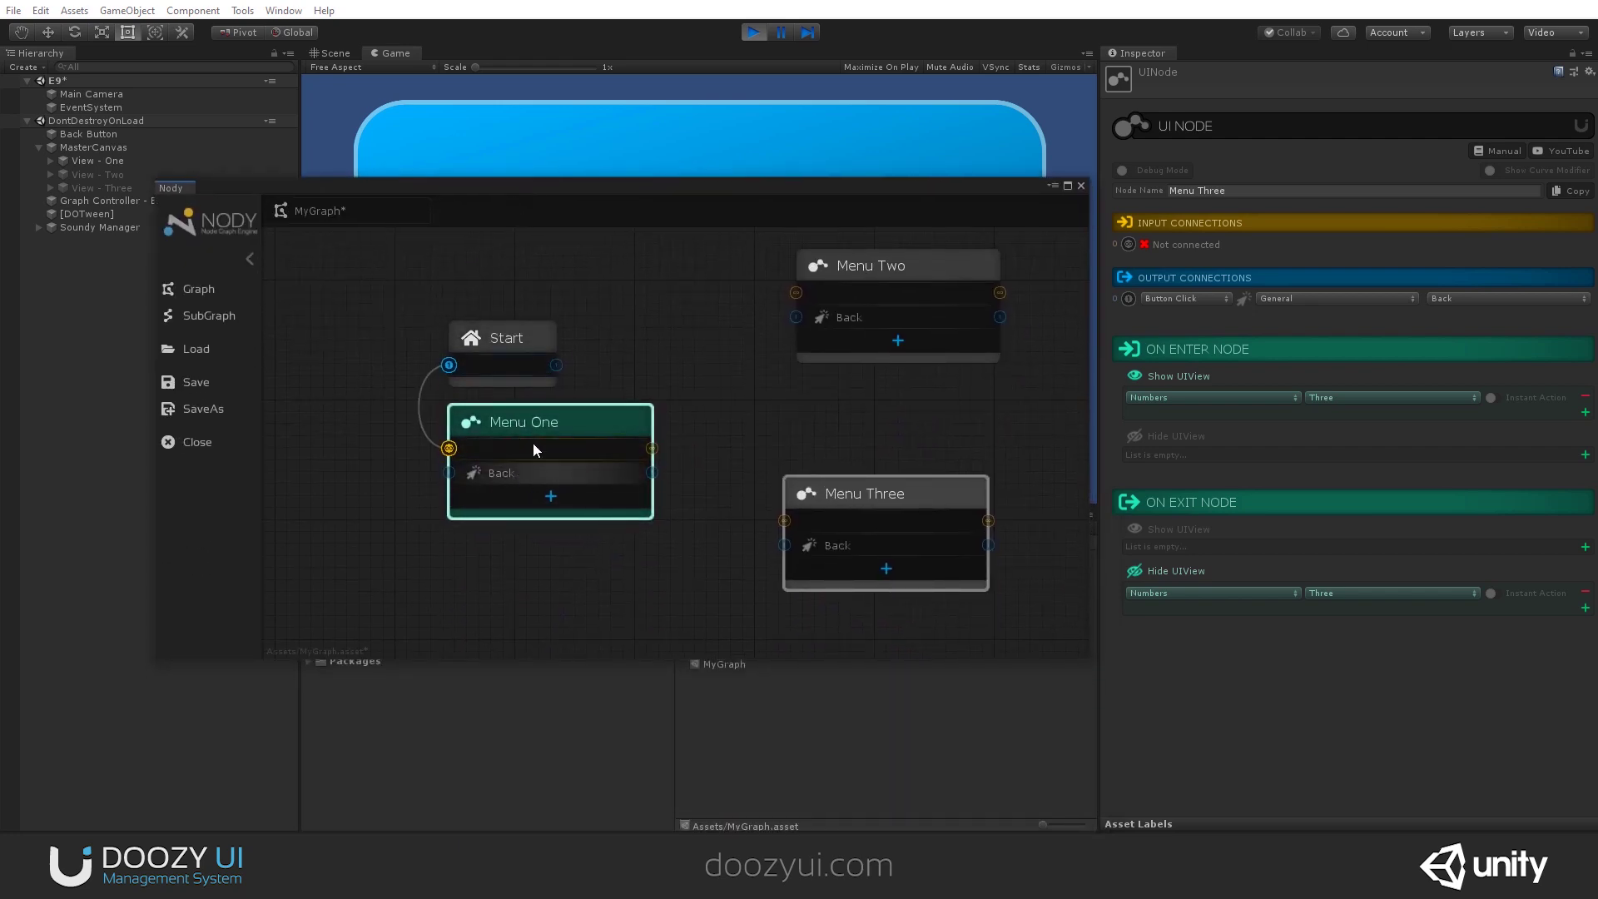
pyautogui.click(551, 496)
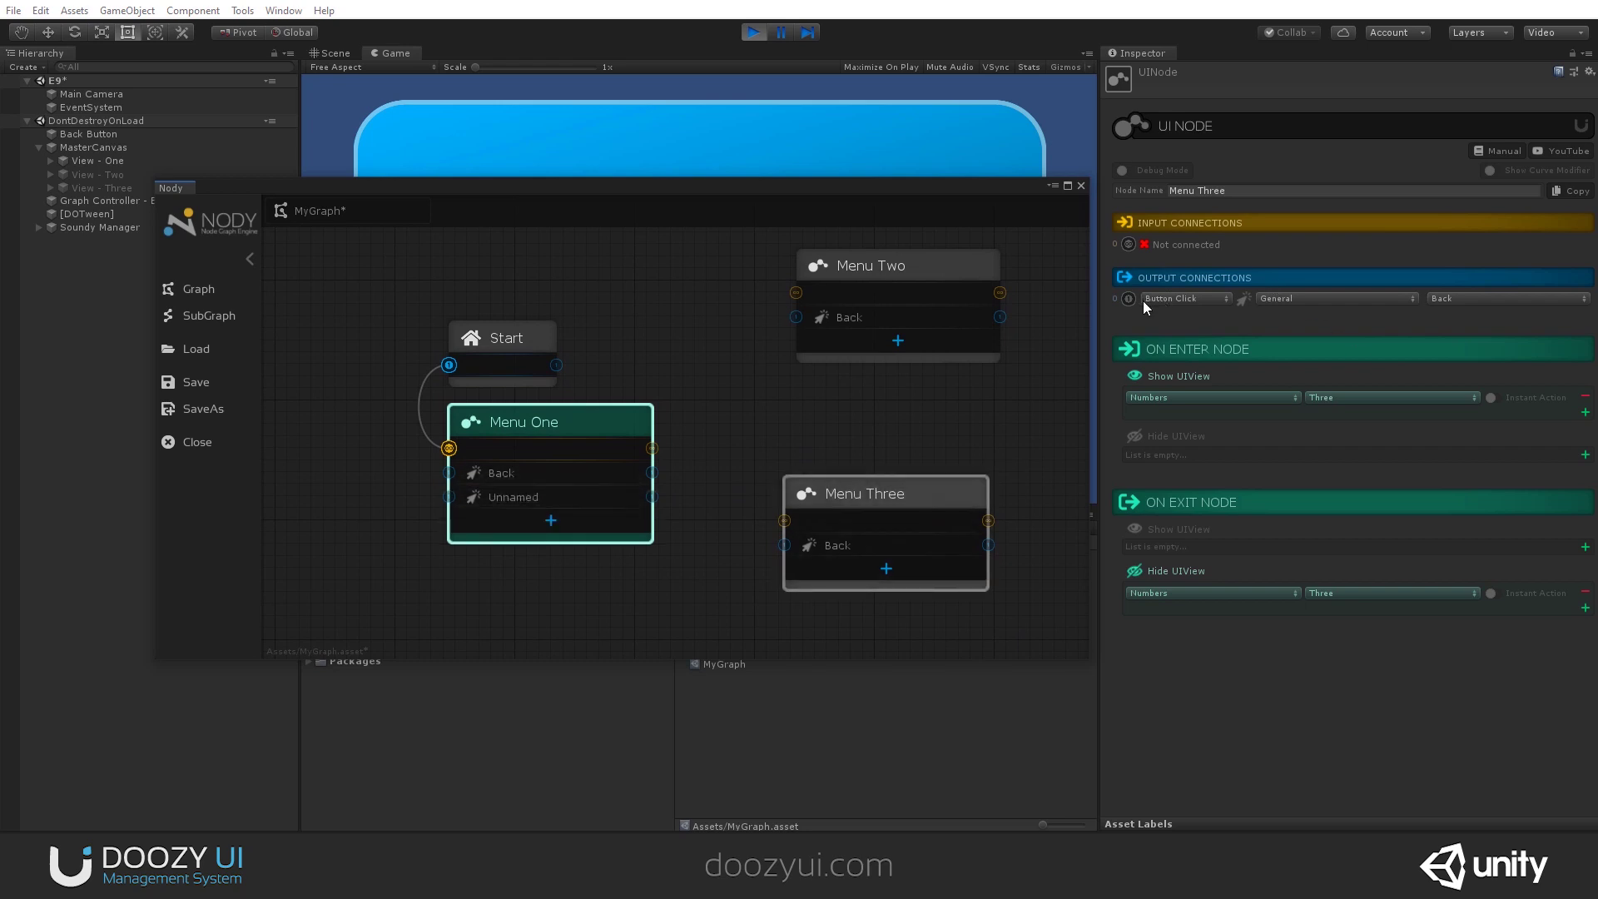
# Step: Set Menu Three's output button to Numbers - Two, declining to add the Back name to the Numbers category
pyautogui.click(1304, 298)
pyautogui.click(1332, 390)
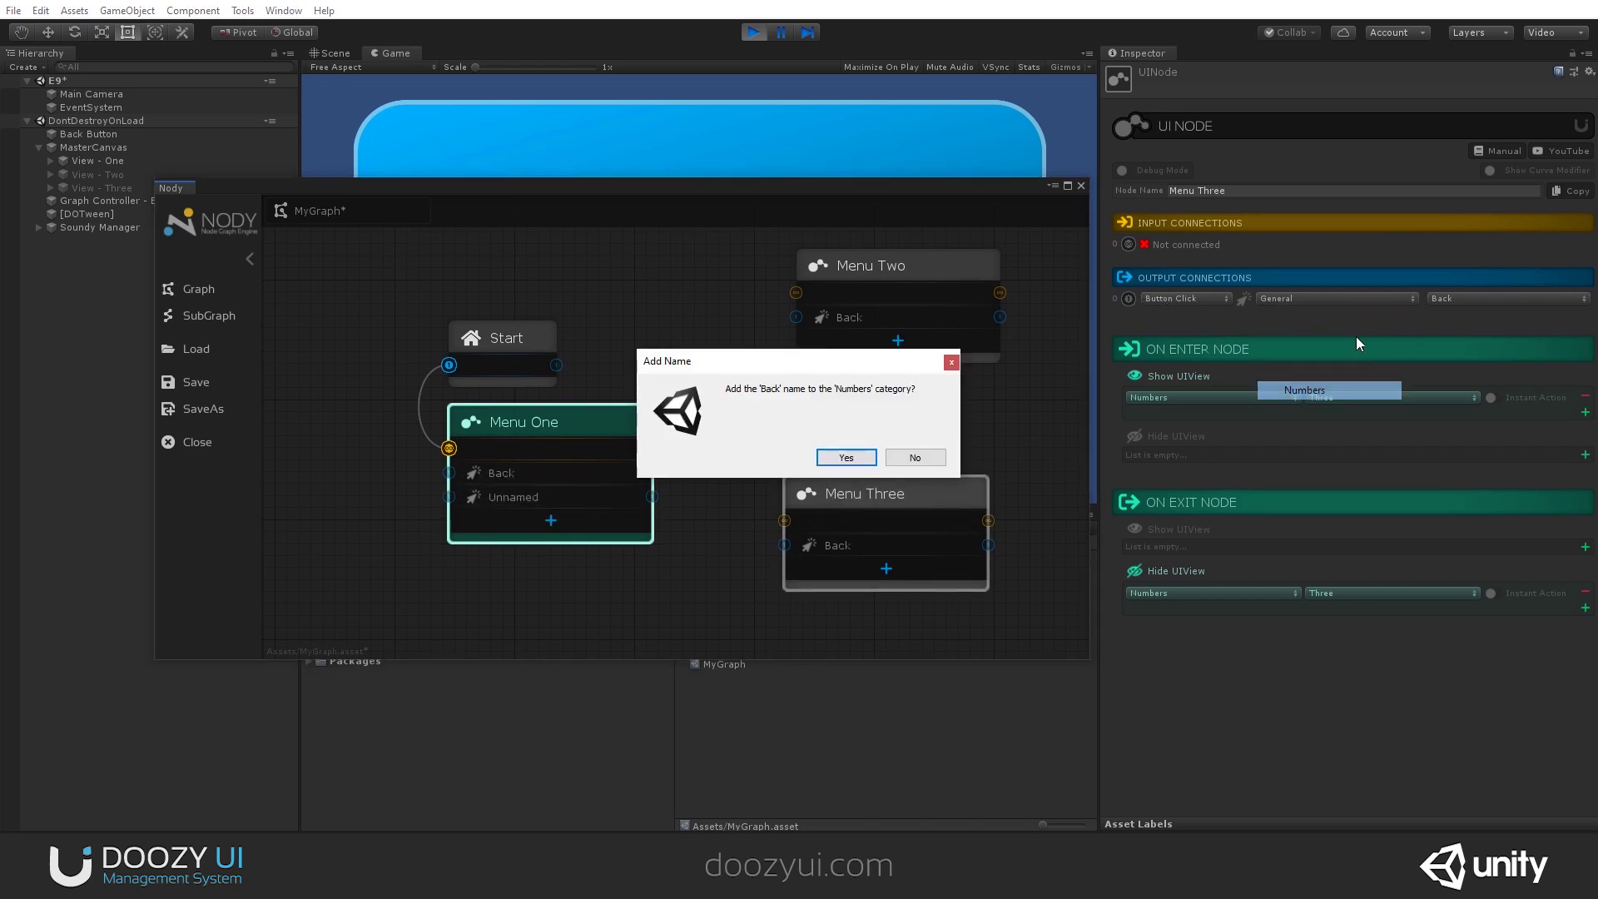
pyautogui.click(916, 457)
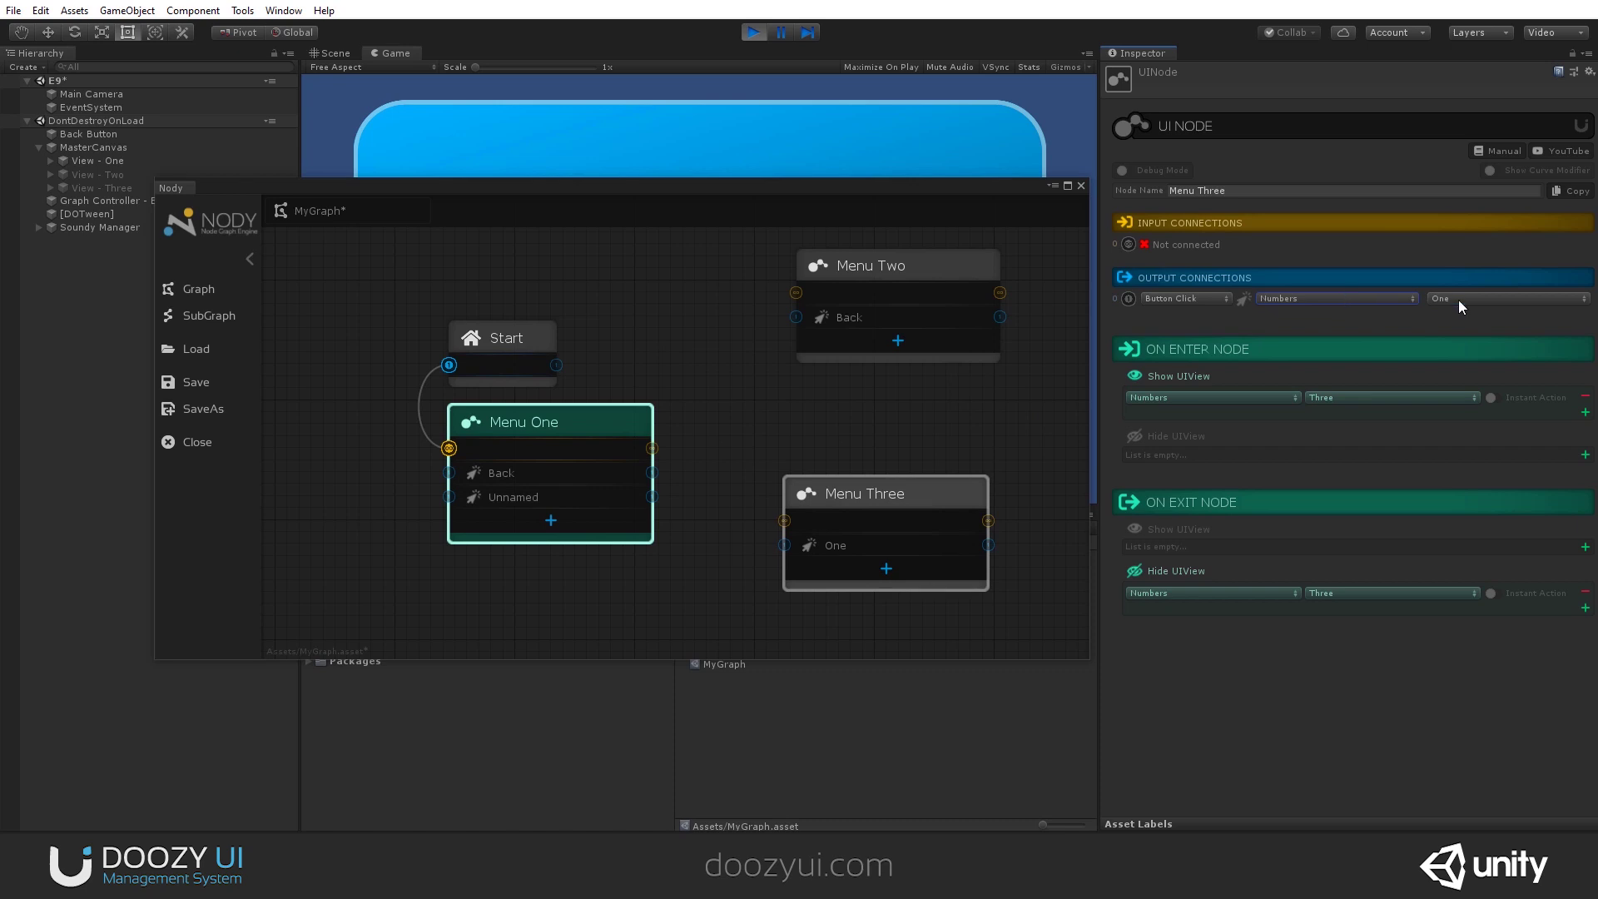
pyautogui.moveTo(756, 208); pyautogui.dragTo(1000, 252)
pyautogui.click(1499, 298)
pyautogui.click(1469, 327)
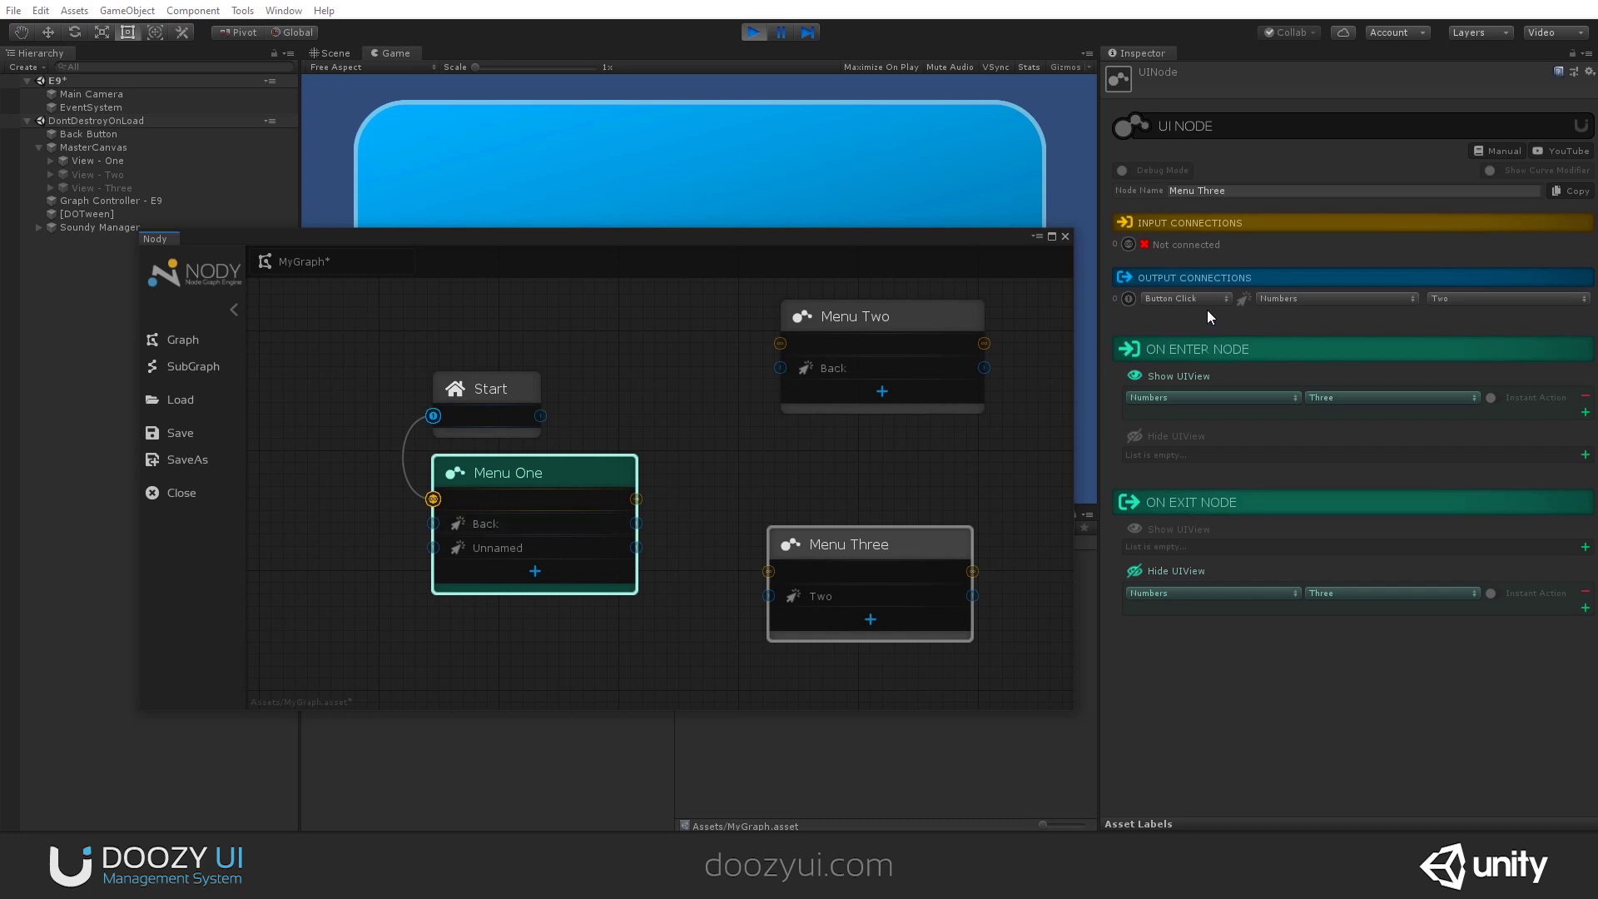
# Step: Set Menu One's first output button to Numbers - Two without adding the Back name to Numbers, and connect it to the Menu Two node
pyautogui.click(551, 475)
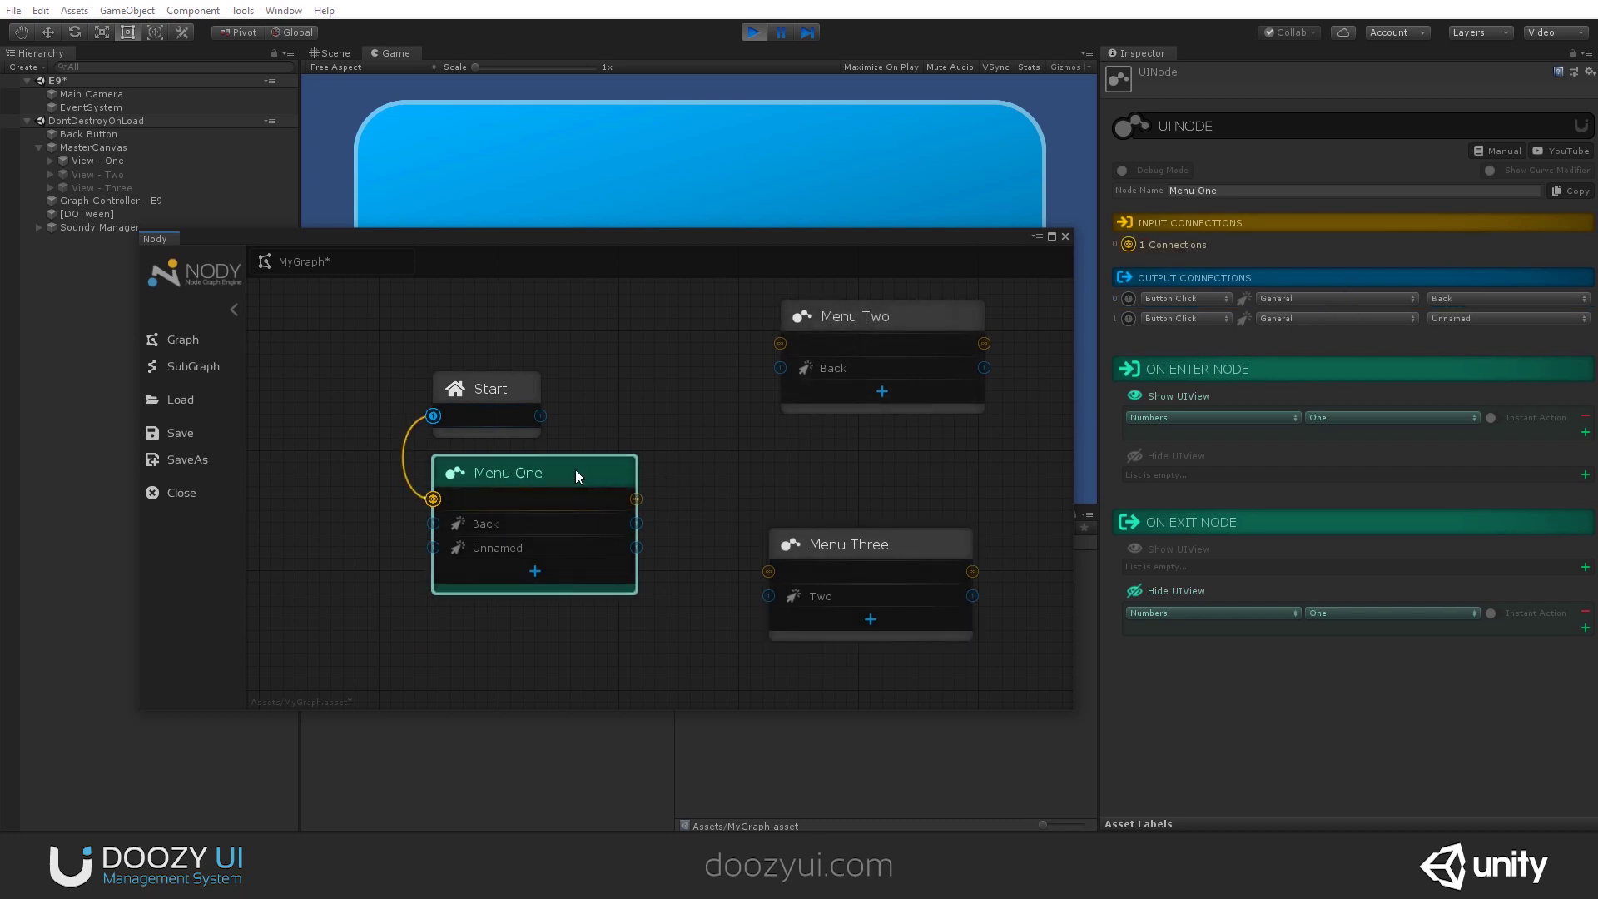
pyautogui.moveTo(576, 471); pyautogui.dragTo(575, 489)
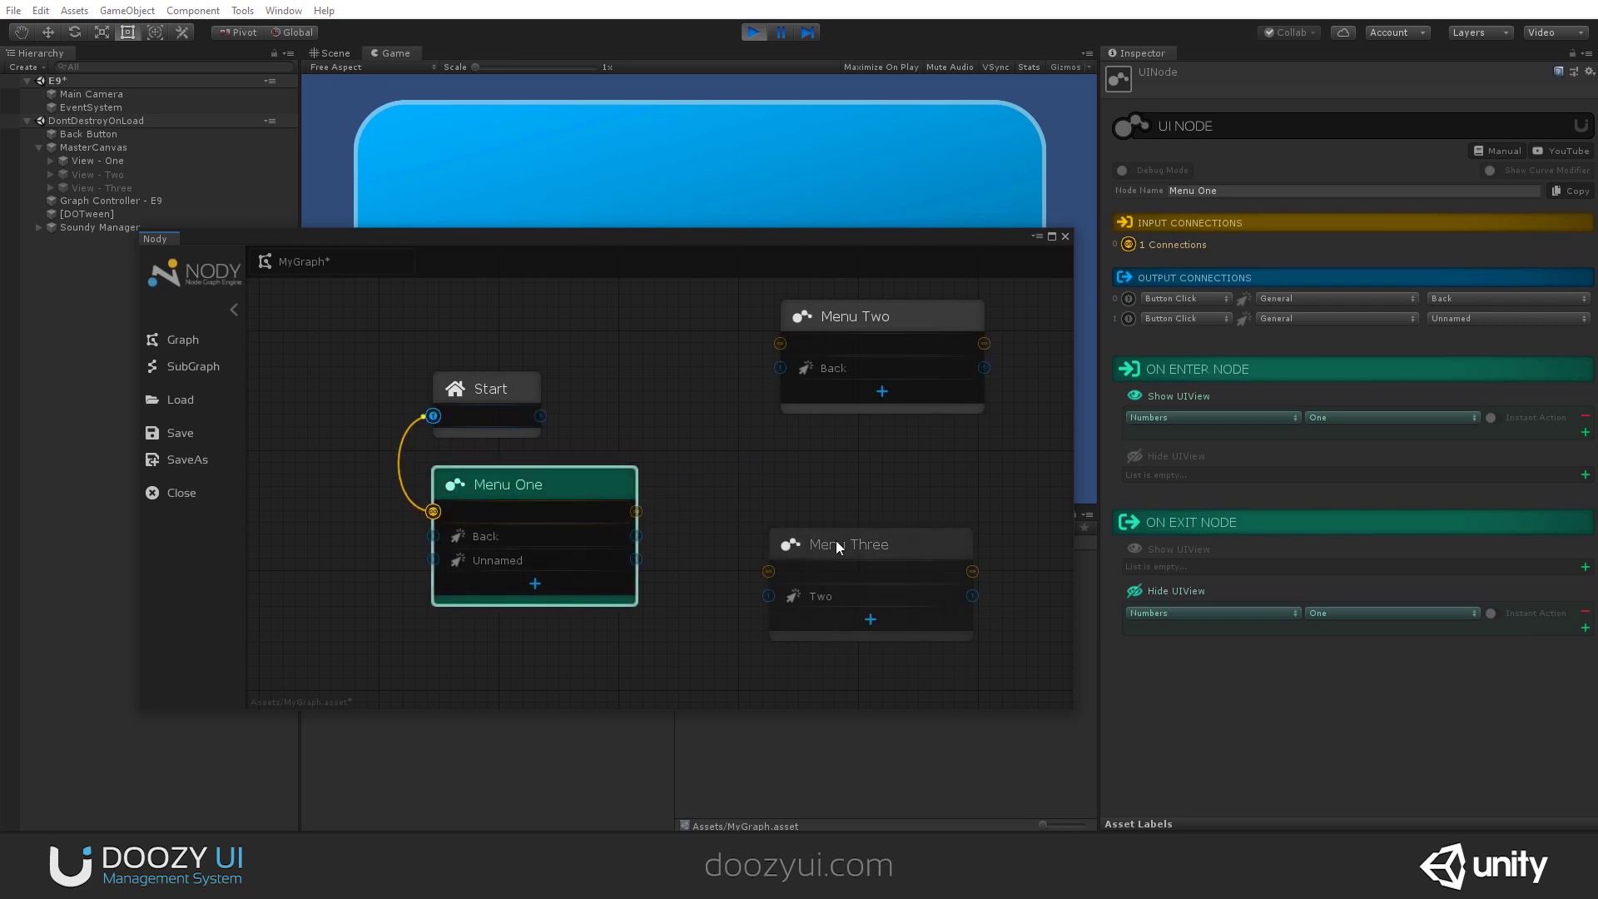
pyautogui.click(858, 542)
pyautogui.click(544, 482)
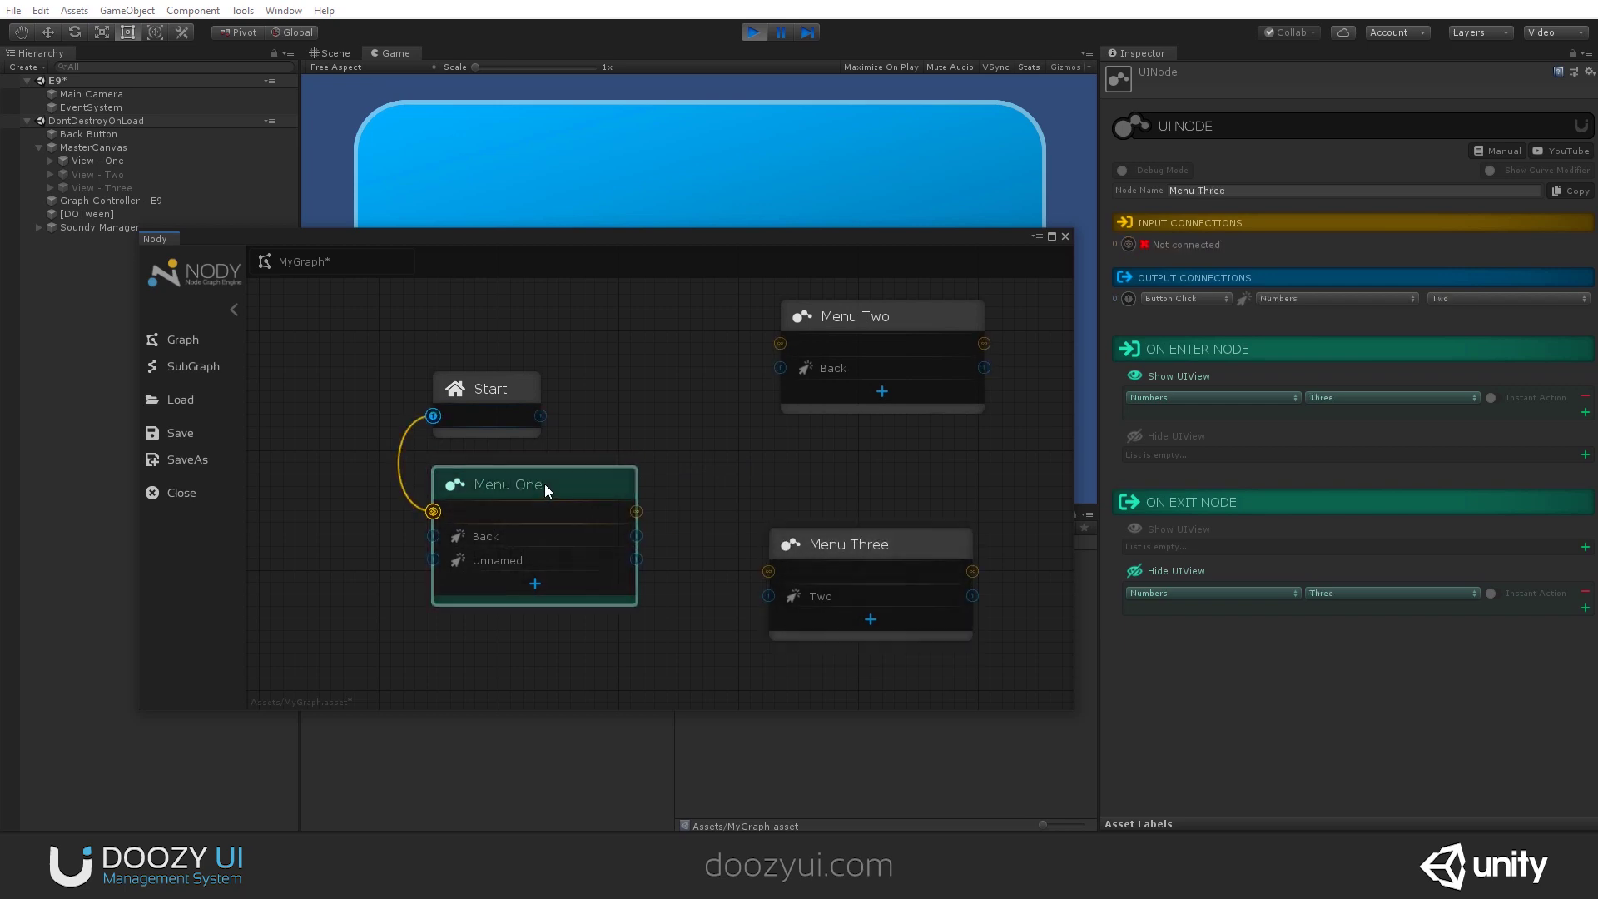
pyautogui.click(1332, 298)
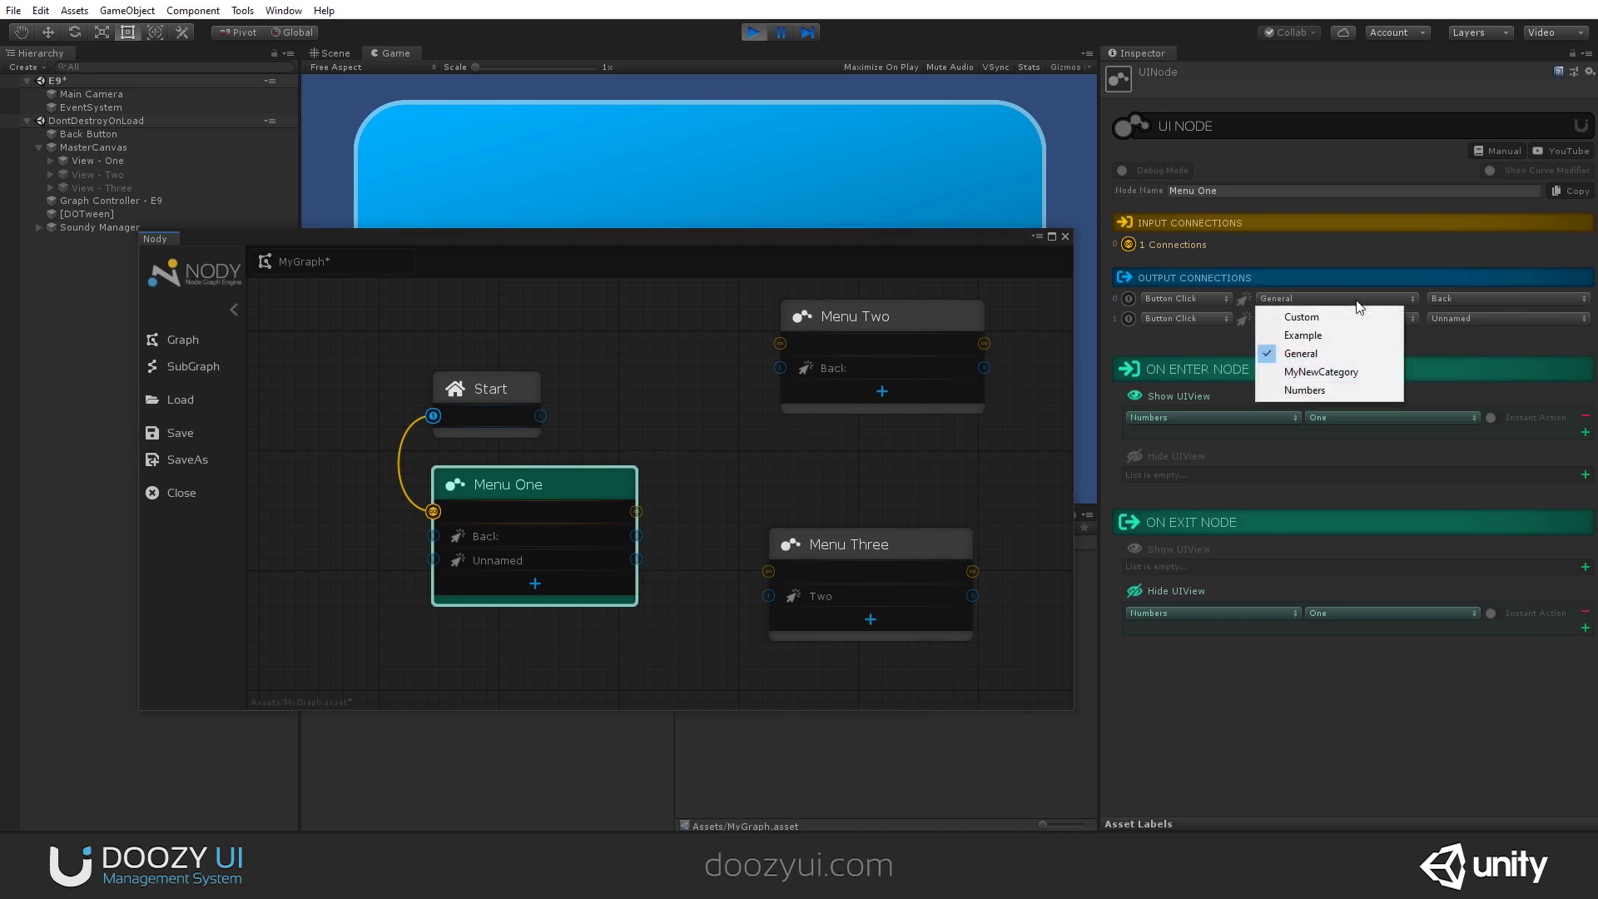
pyautogui.click(1321, 389)
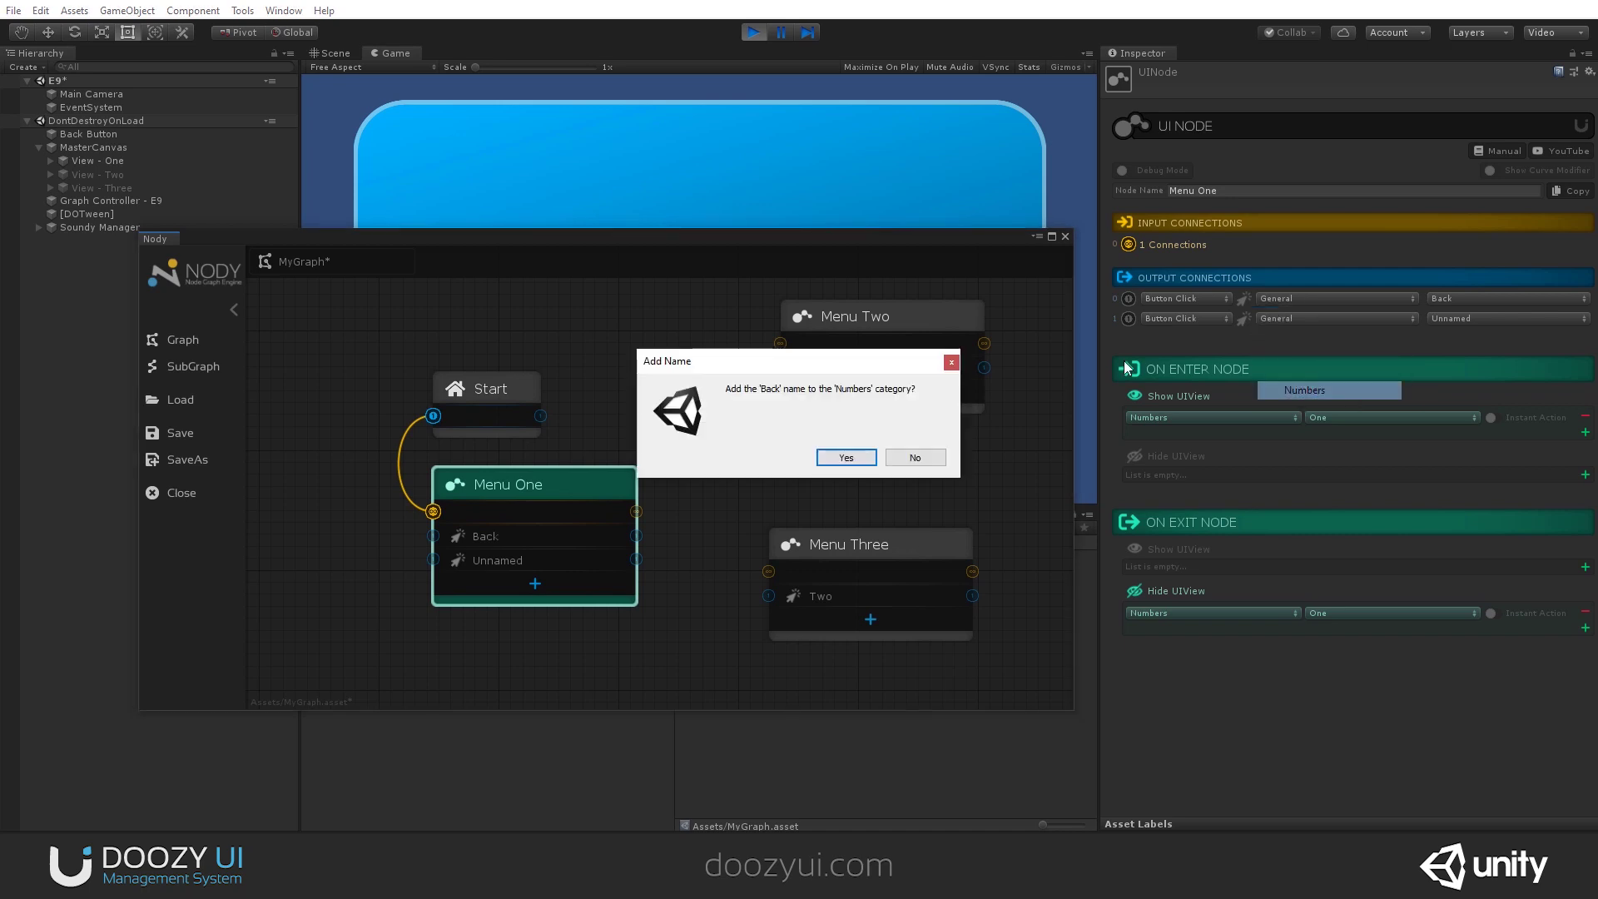
pyautogui.click(922, 455)
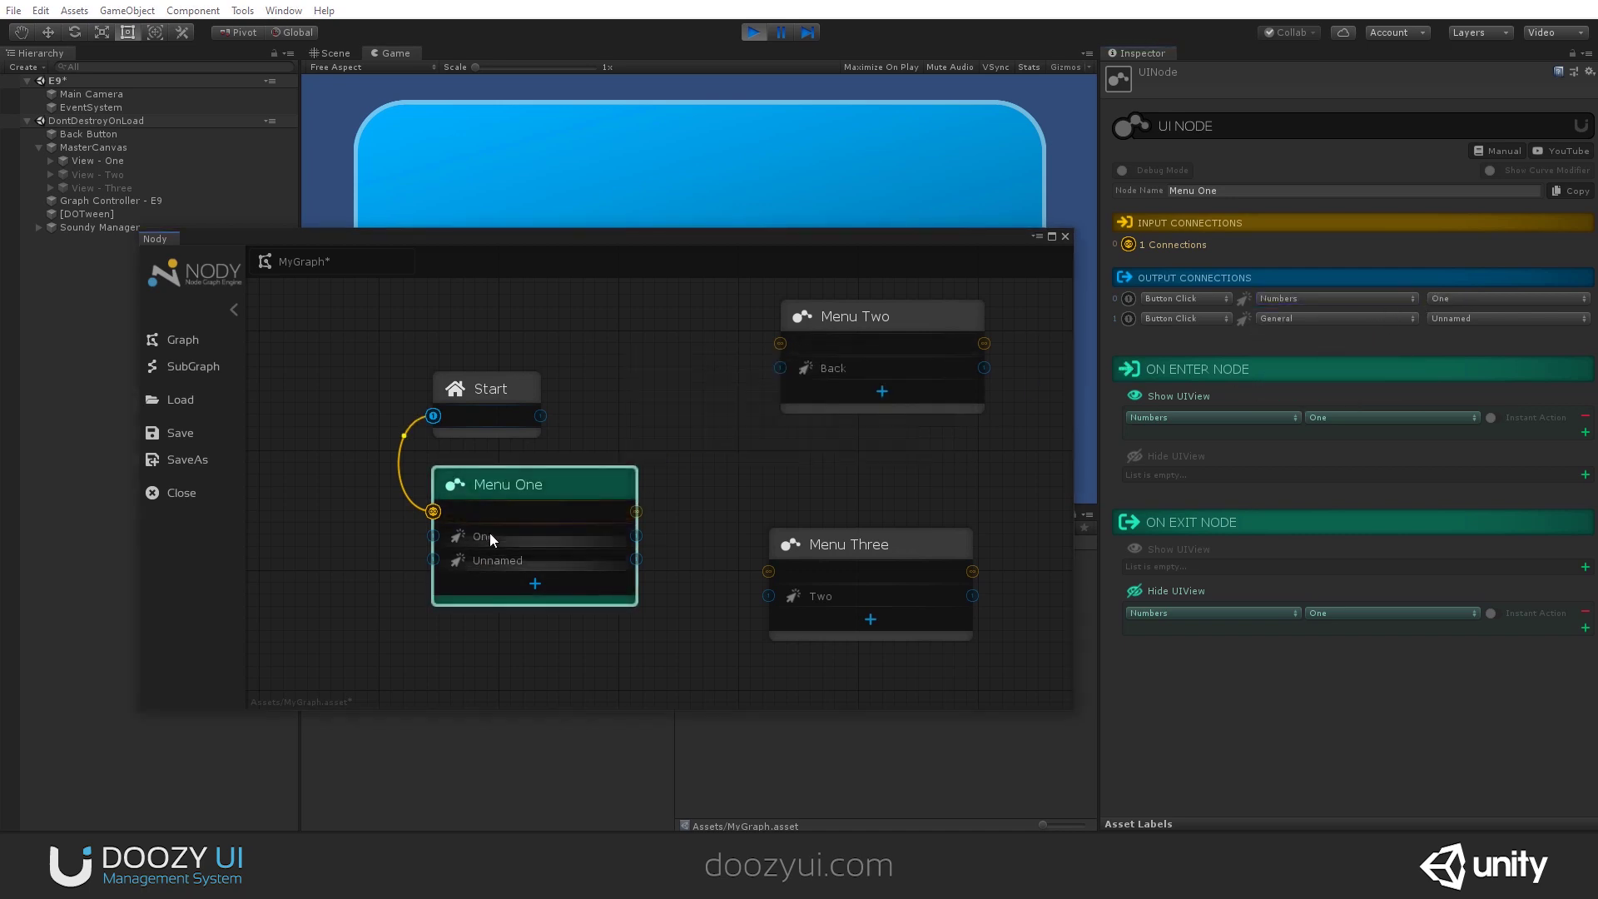
pyautogui.click(1452, 298)
pyautogui.click(1465, 340)
pyautogui.moveTo(636, 536); pyautogui.dragTo(846, 348)
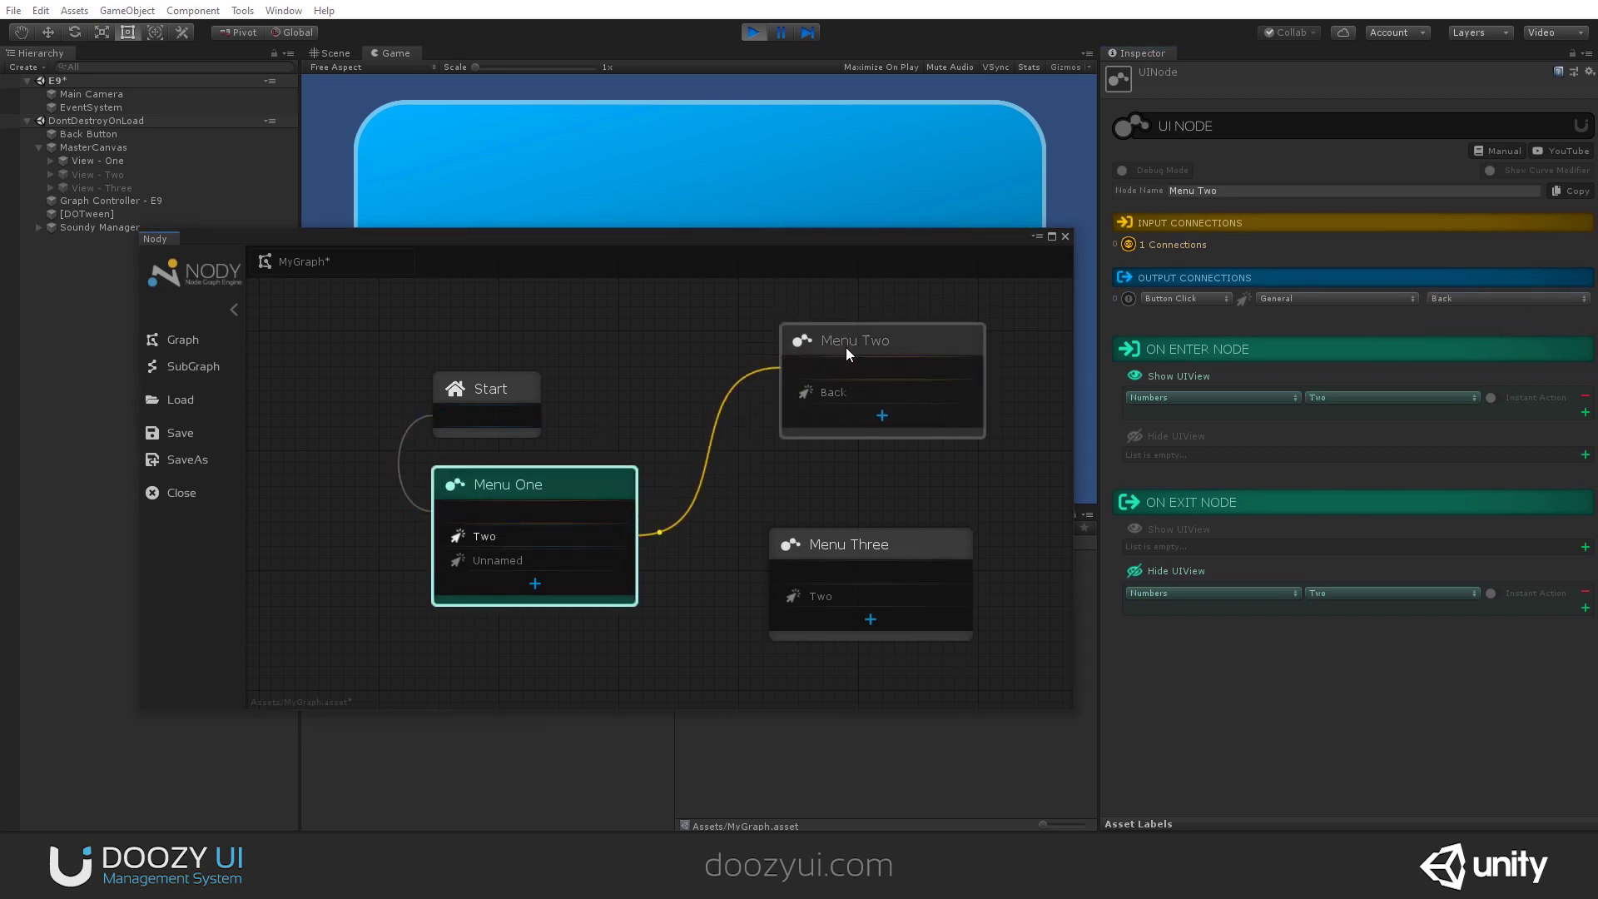
# Step: Set Menu One's second output button to Numbers - Three and connect it to the Menu Three node
pyautogui.click(531, 487)
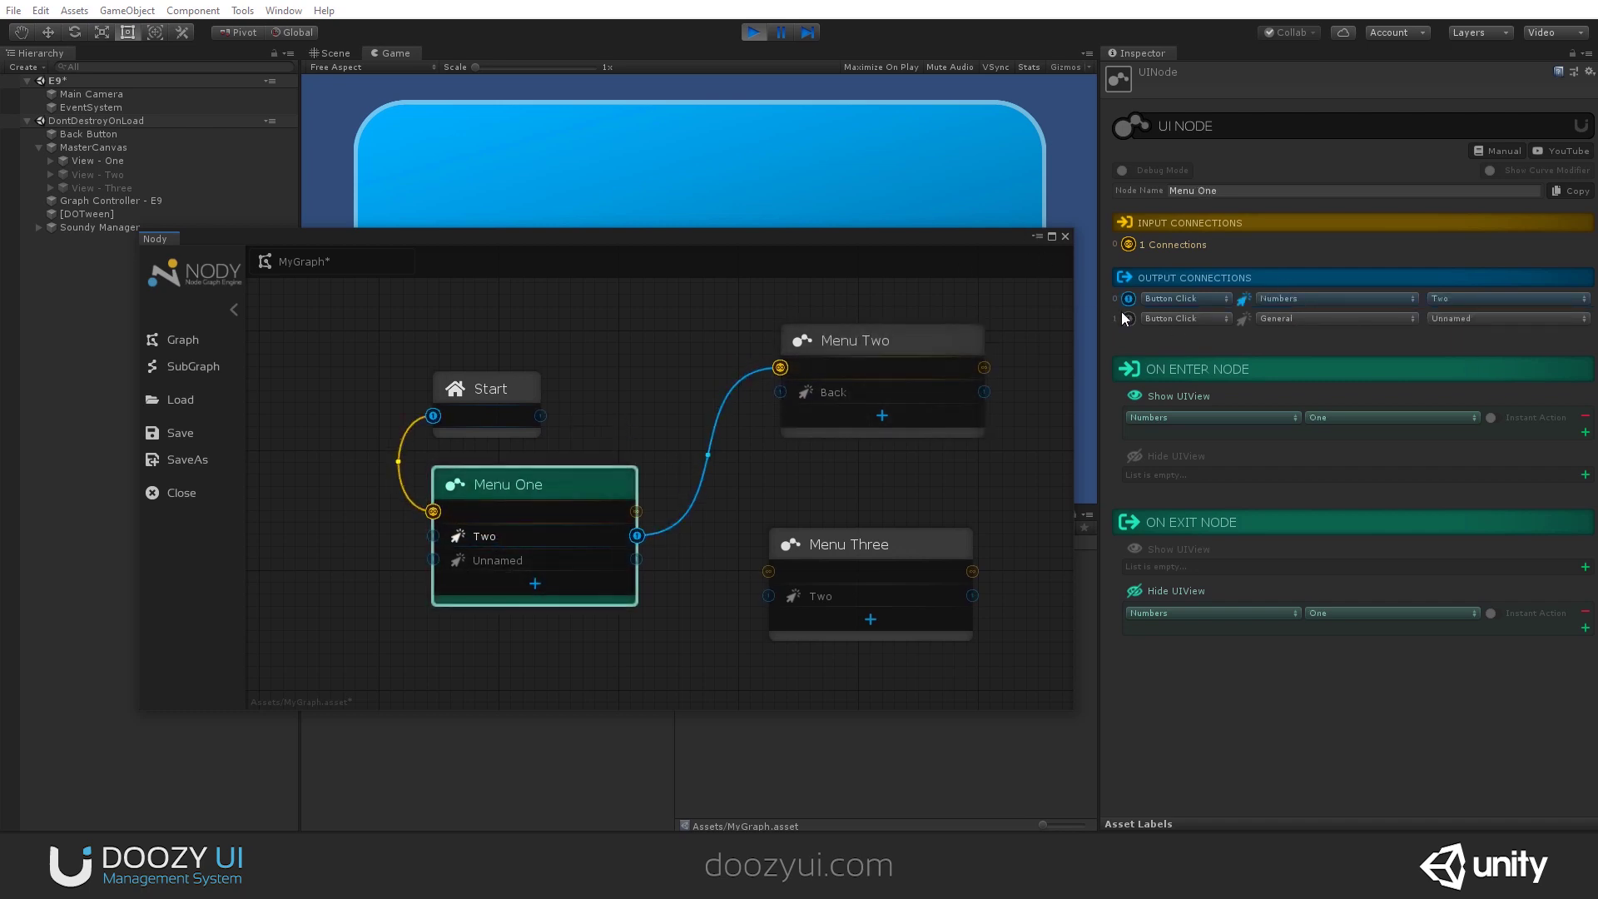
pyautogui.click(1314, 319)
pyautogui.click(1299, 407)
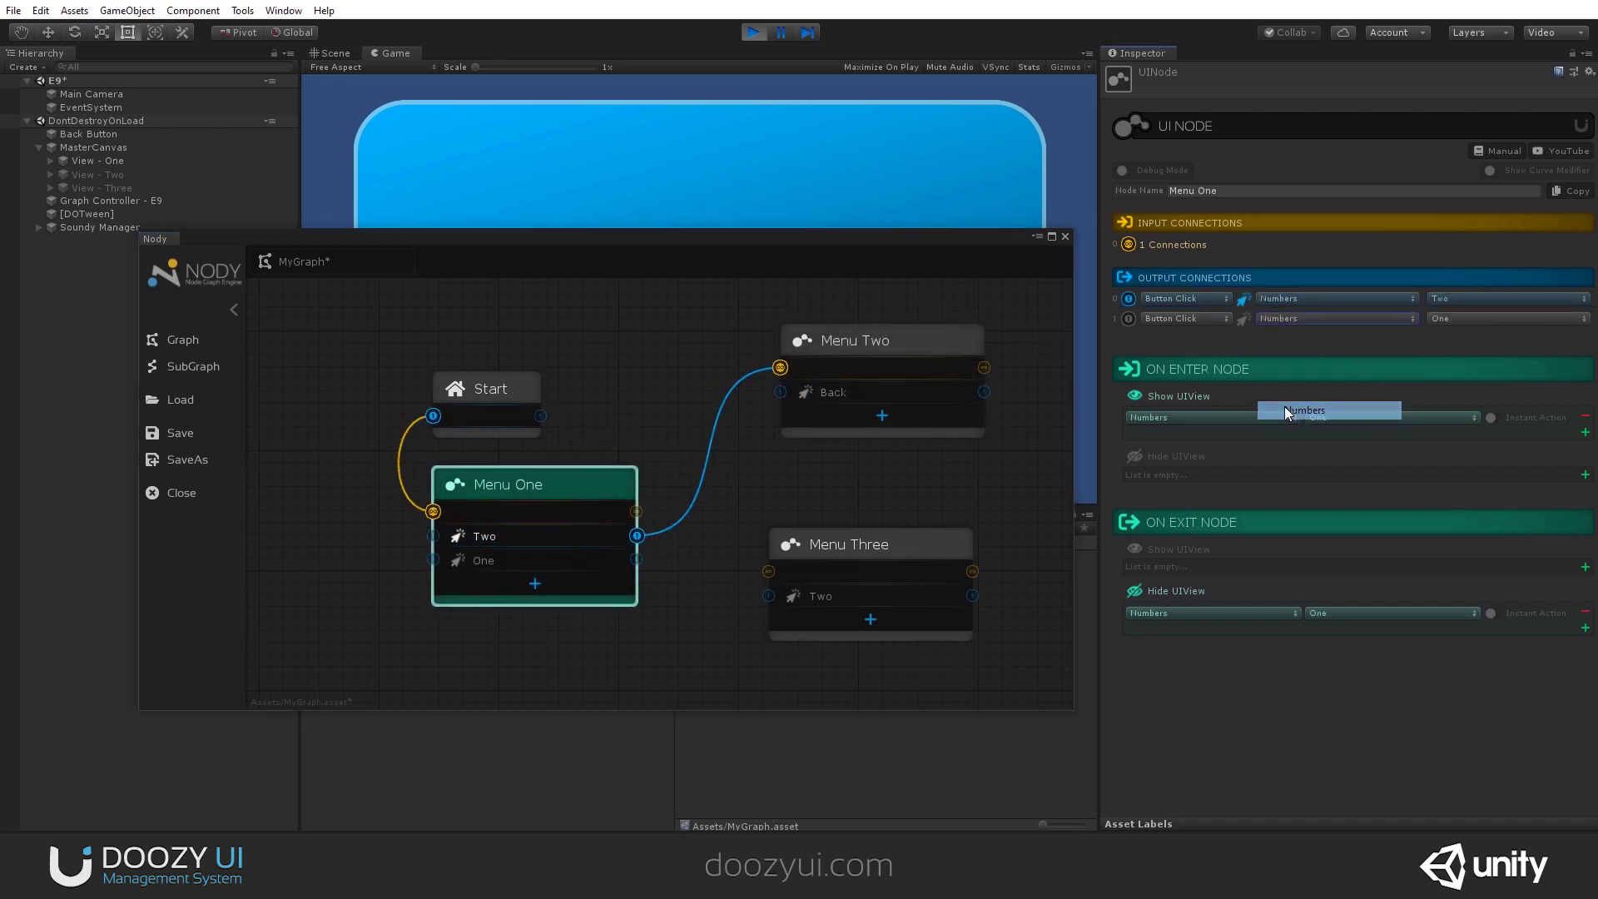
pyautogui.click(1529, 321)
pyautogui.click(1467, 354)
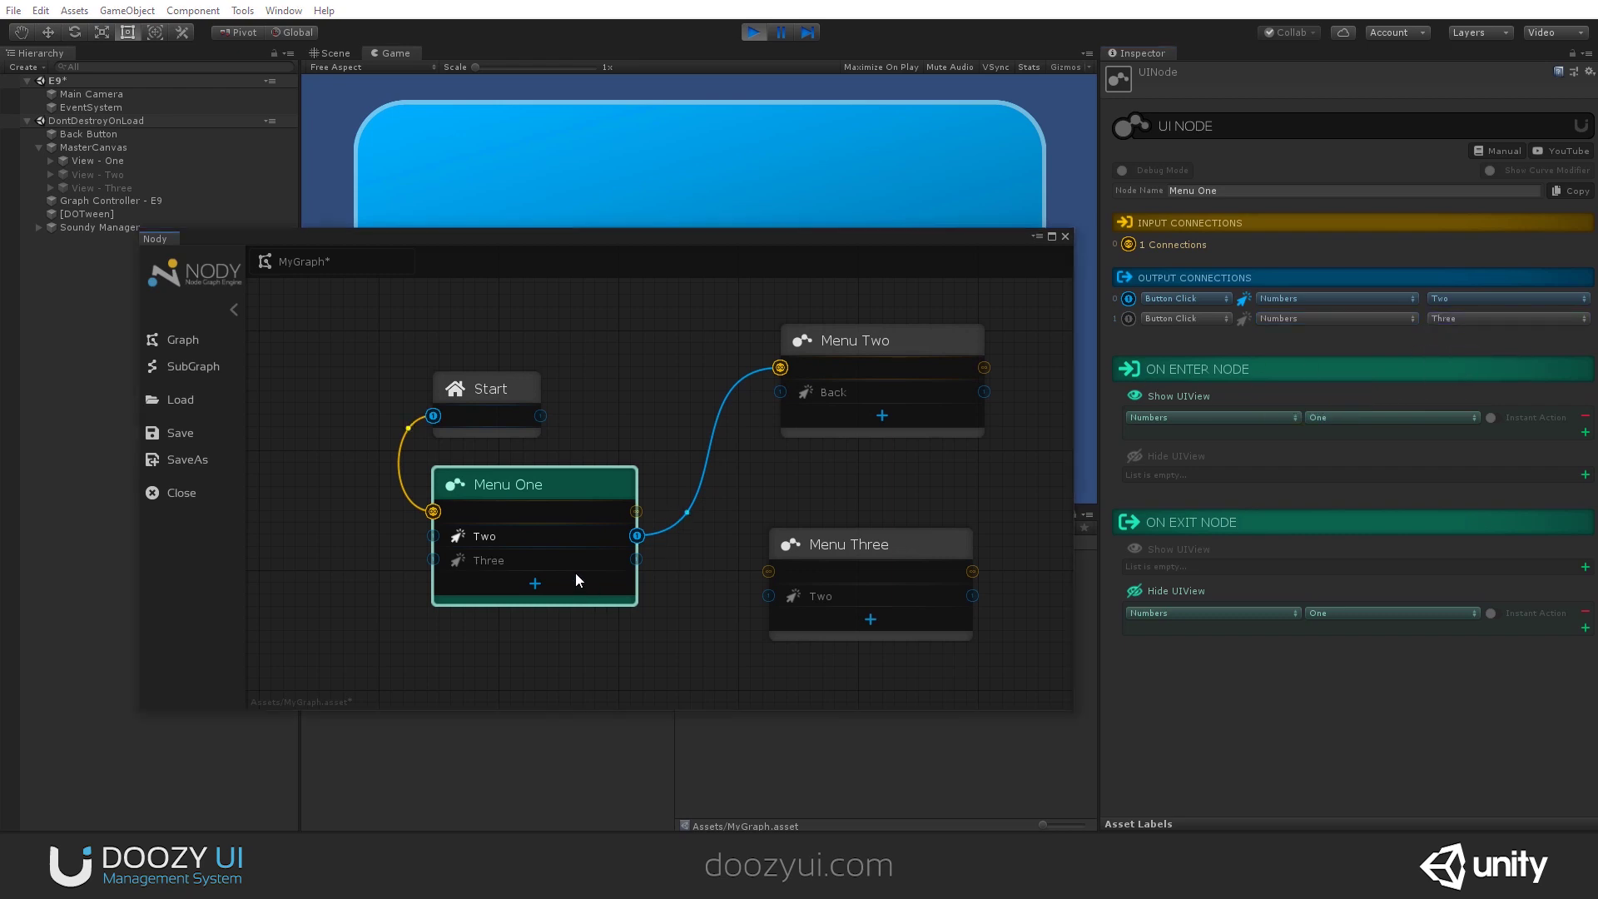
pyautogui.moveTo(588, 564); pyautogui.dragTo(820, 576)
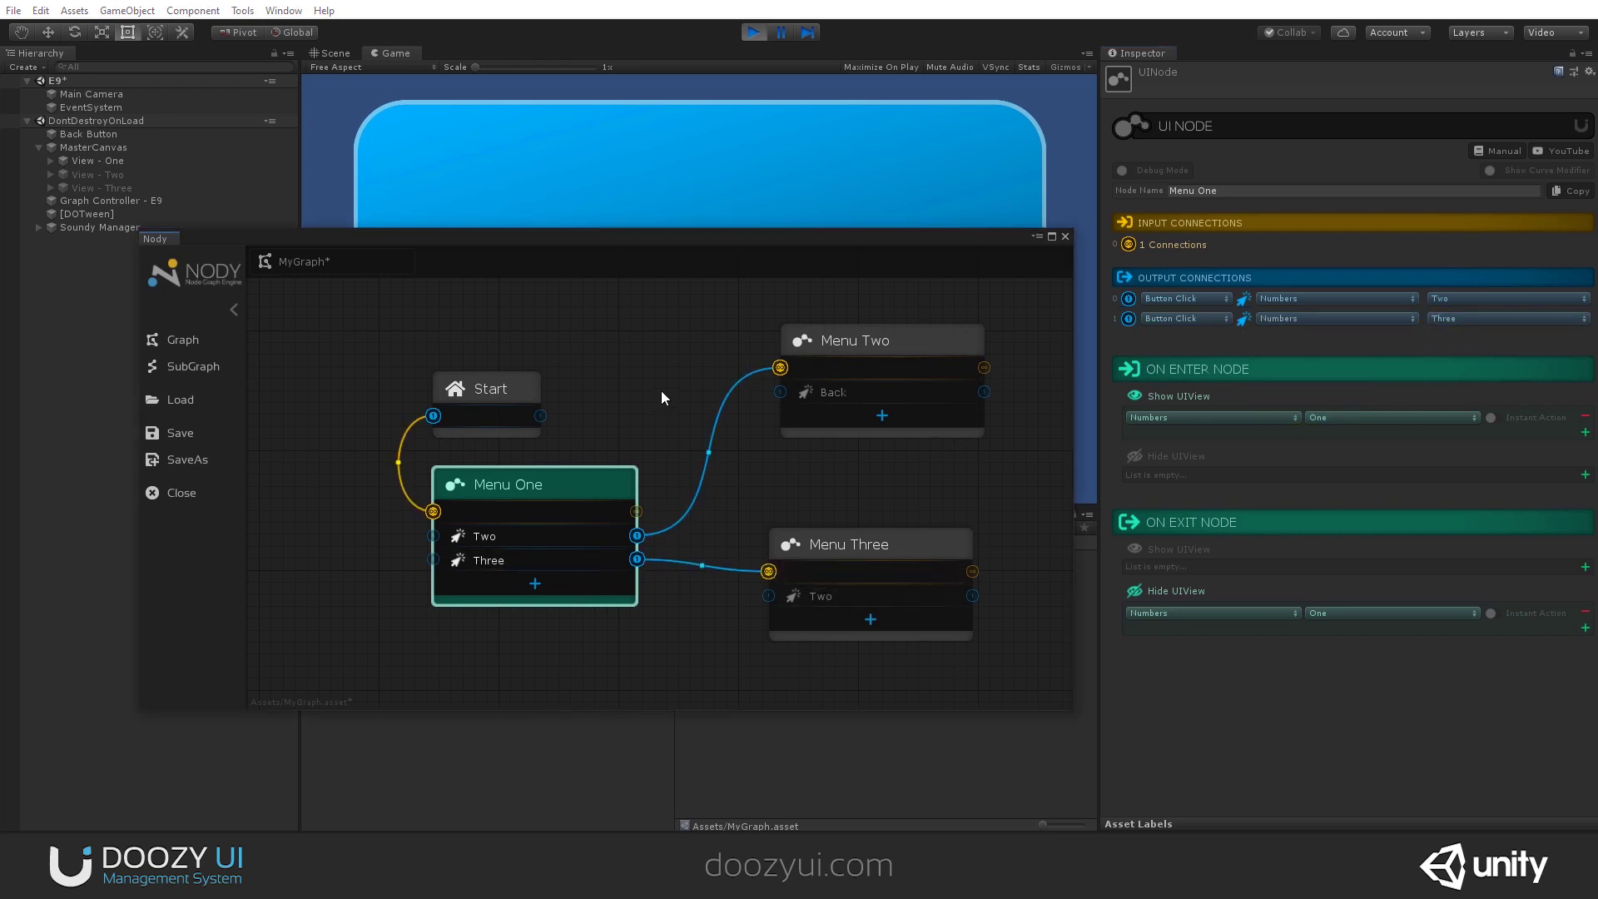
# Step: Move the Nody window clear of the running game's numbered buttons and test the navigation from view 1 to view 2
pyautogui.scroll(-3, 661, 386)
pyautogui.moveTo(684, 241); pyautogui.dragTo(704, 513)
pyautogui.click(418, 414)
# Step: Reposition the Menu Two node and shift the Menu Three node slightly lower in the graph
pyautogui.moveTo(861, 561)
pyautogui.mouseDown()
pyautogui.moveTo(878, 527)
pyautogui.moveTo(876, 548)
pyautogui.mouseUp()
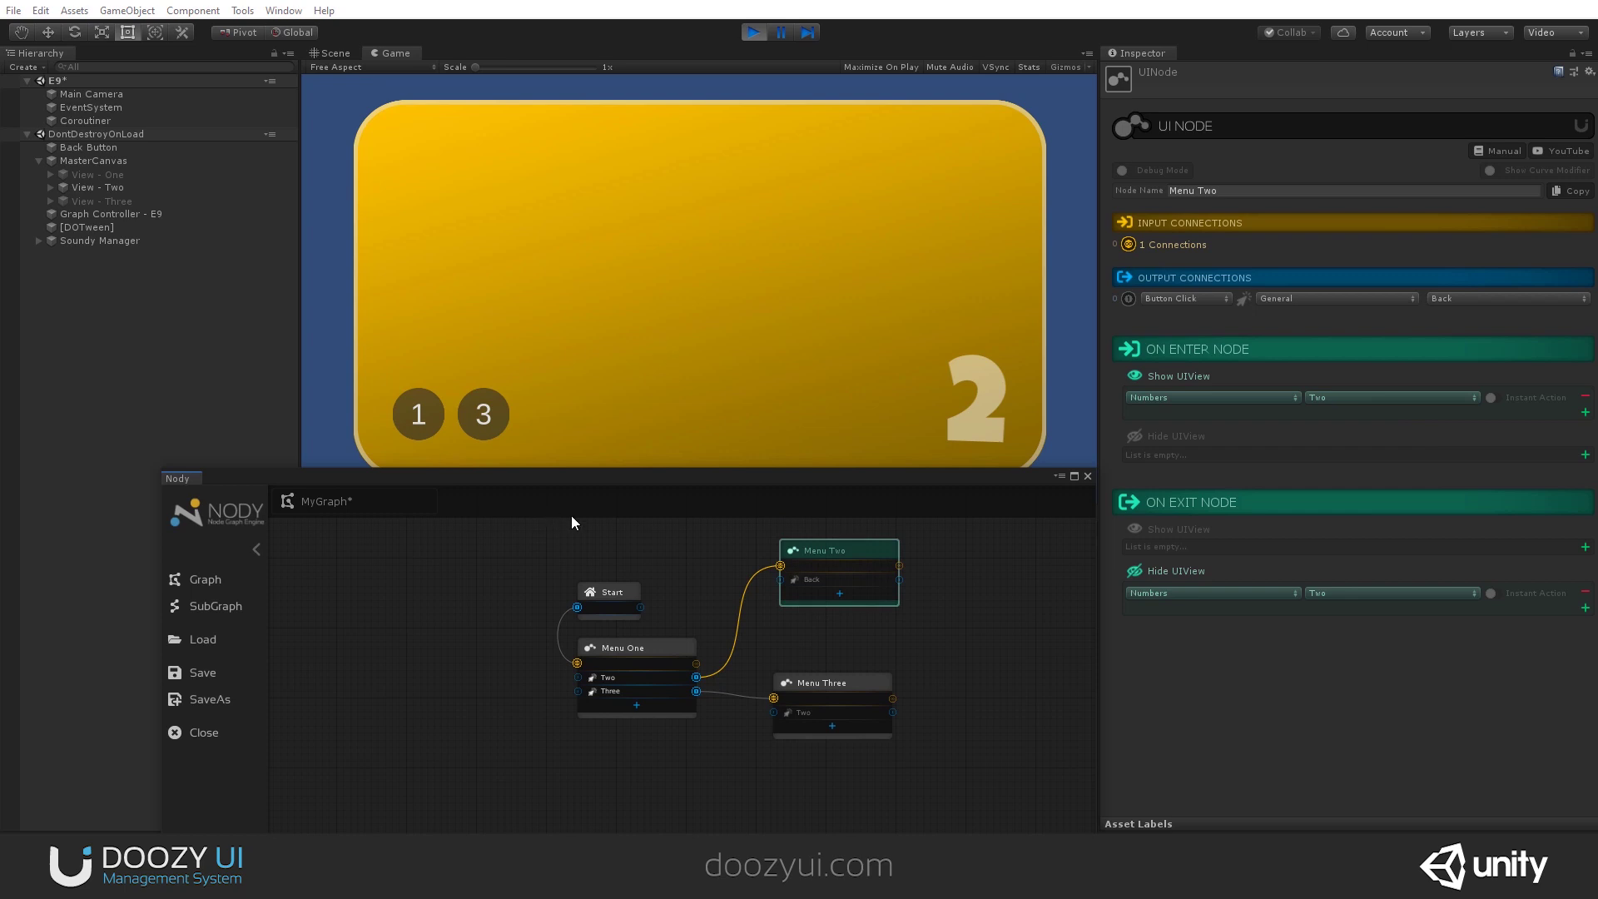
pyautogui.moveTo(827, 547); pyautogui.dragTo(828, 555)
pyautogui.moveTo(837, 679); pyautogui.dragTo(831, 703)
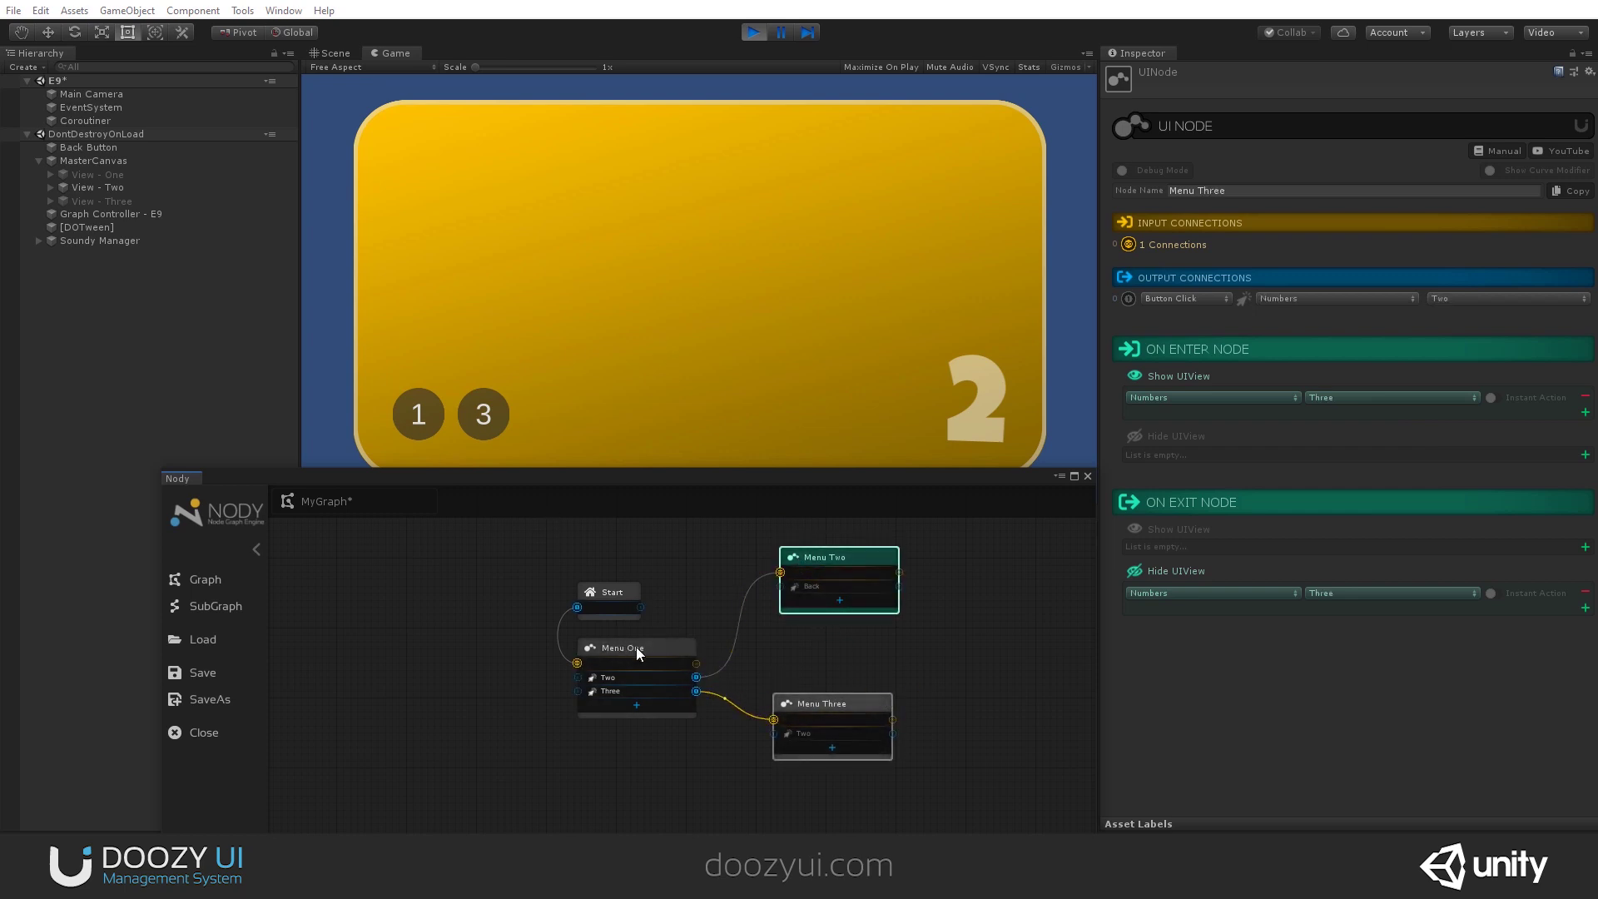
# Step: Make Menu One the active node and test the navigation from view 1 to view 3 in the running game
pyautogui.rightClick(665, 647)
pyautogui.click(702, 657)
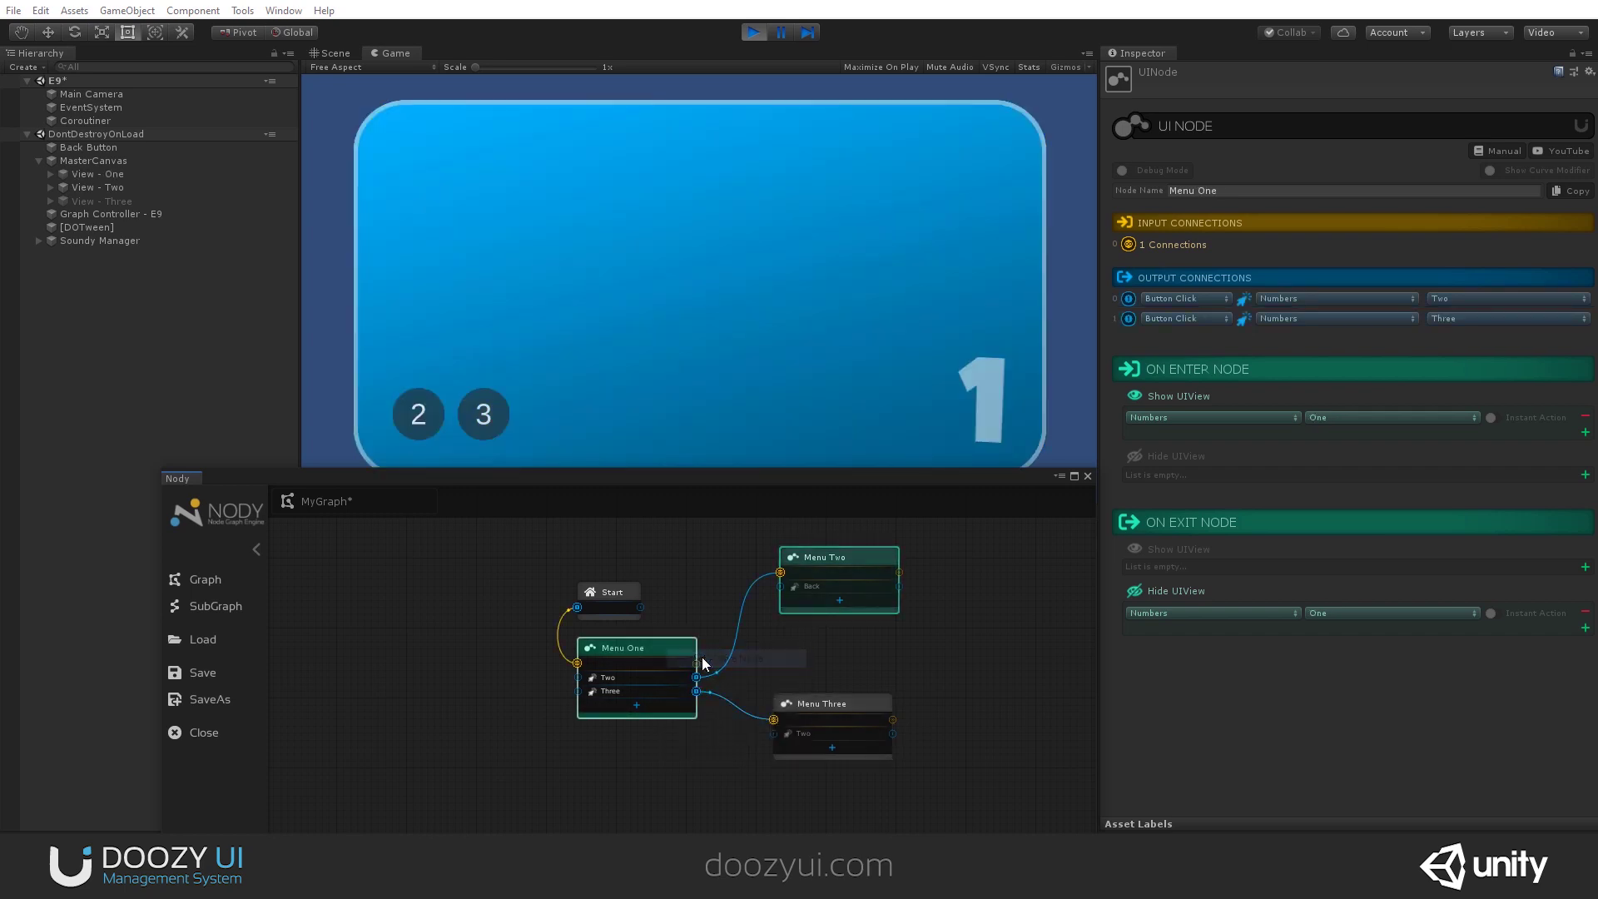
pyautogui.click(494, 413)
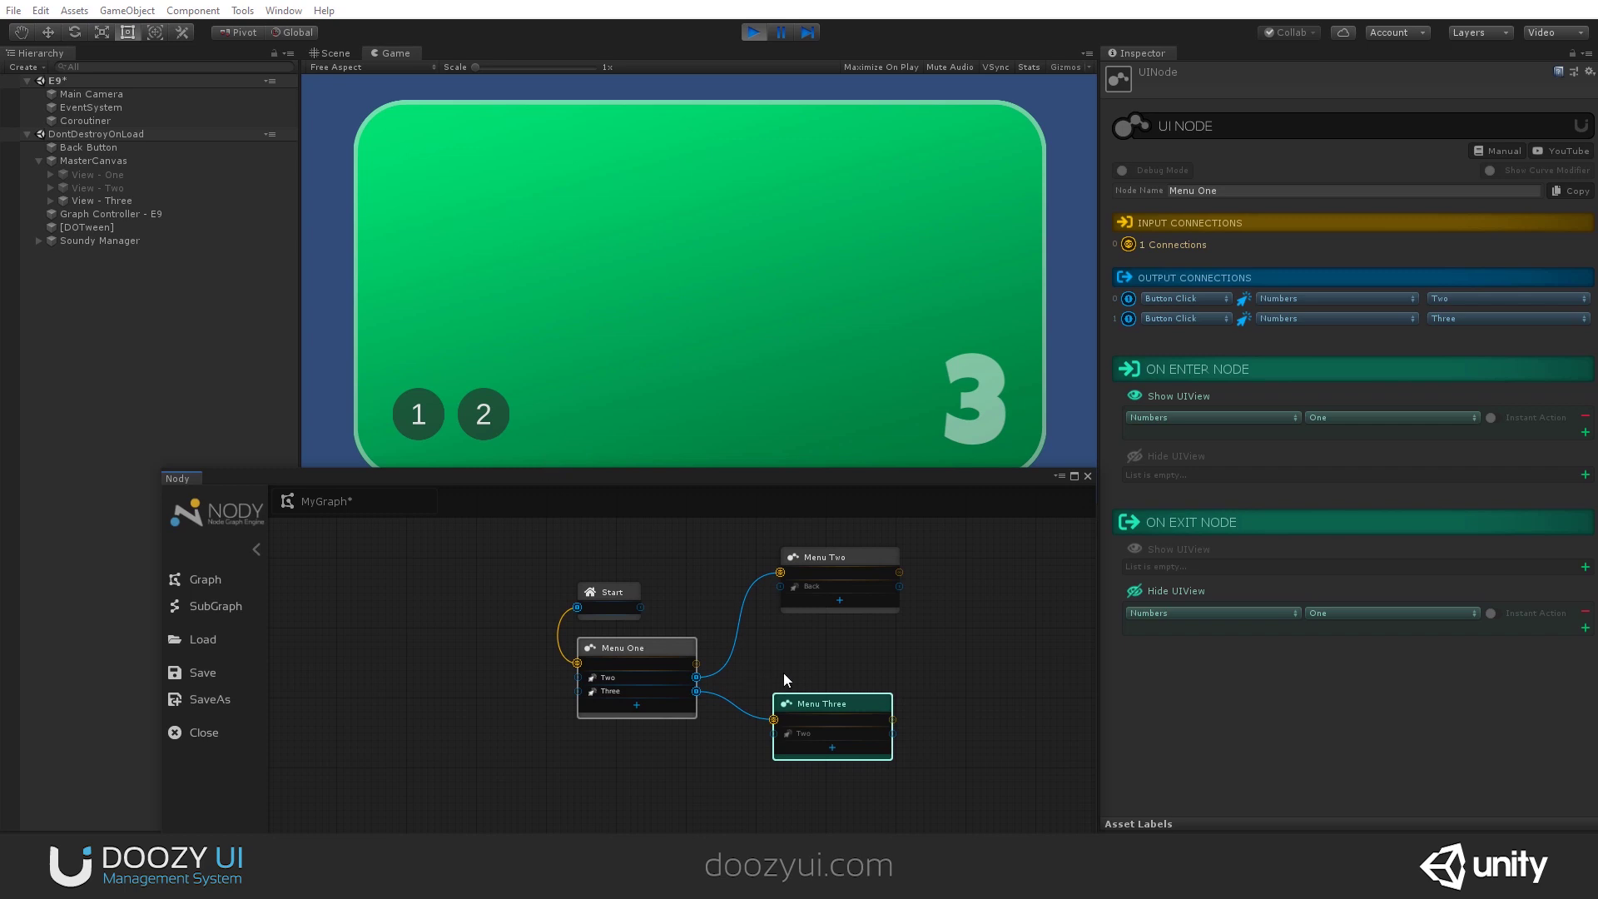
# Step: Add a second output connection to the Menu Three node and set its button to Numbers - One
pyautogui.scroll(5, 822, 734)
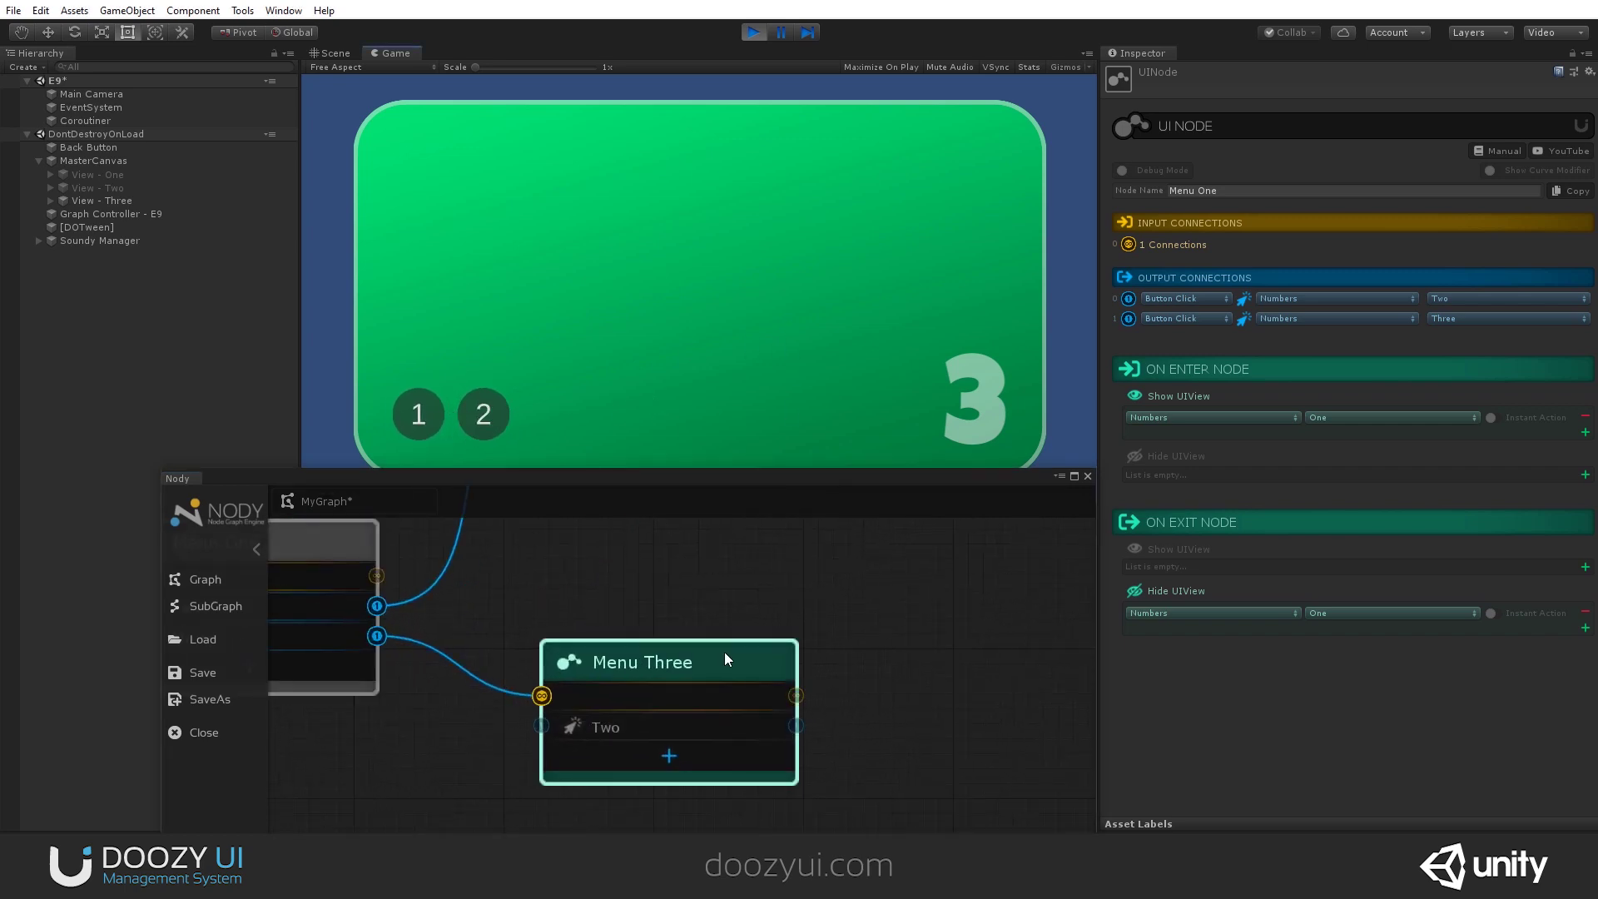
pyautogui.moveTo(724, 661); pyautogui.dragTo(798, 615)
pyautogui.click(766, 615)
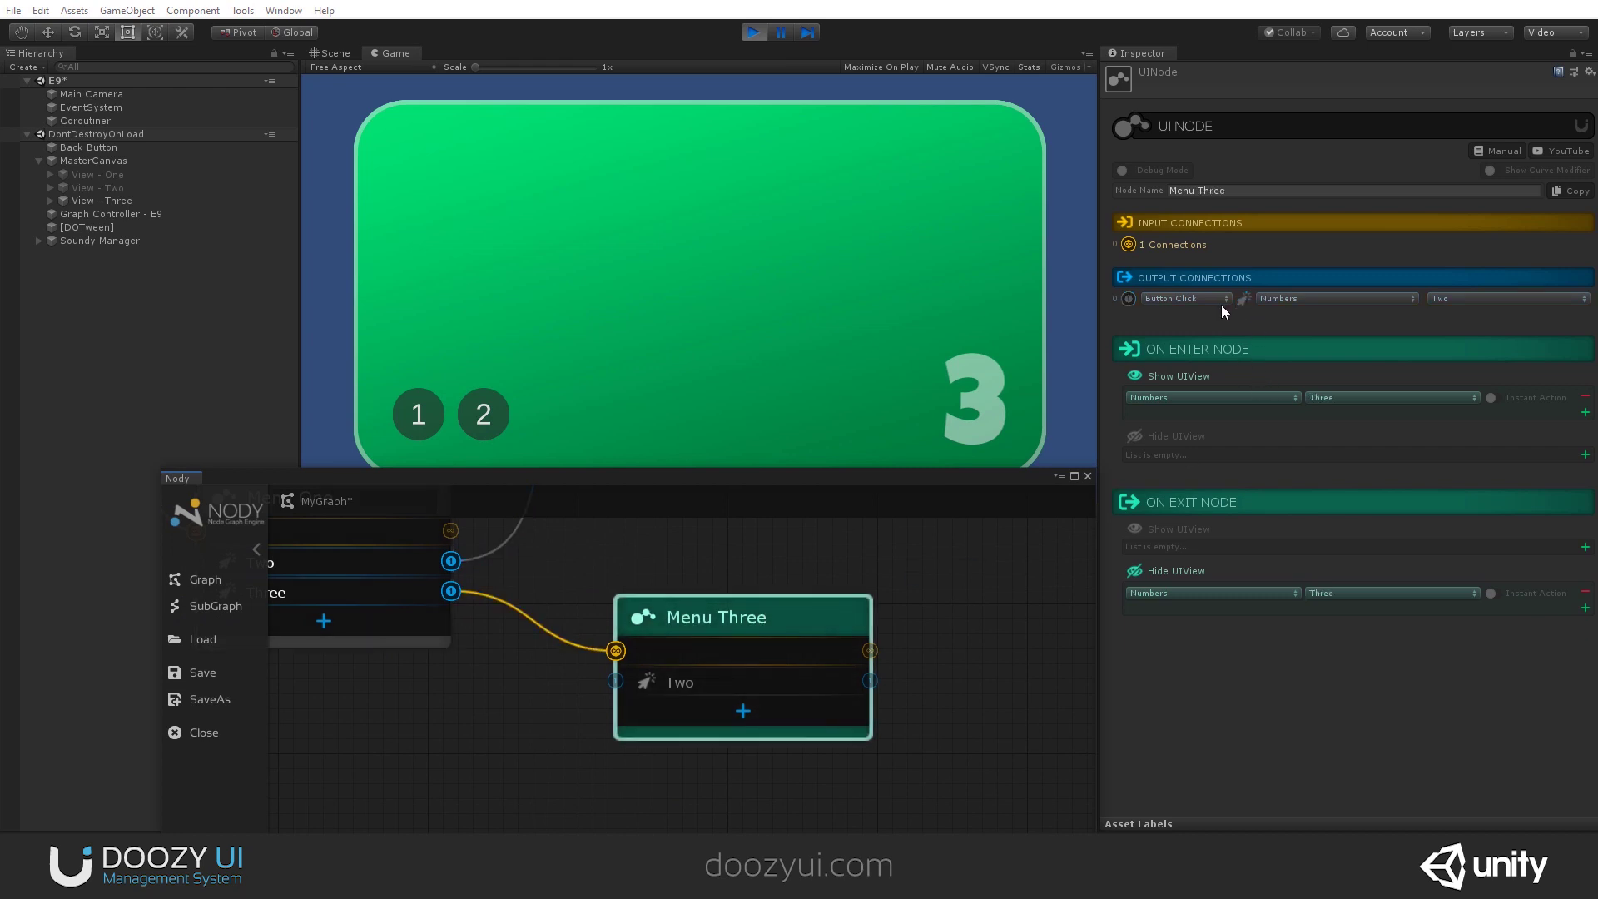
pyautogui.click(744, 710)
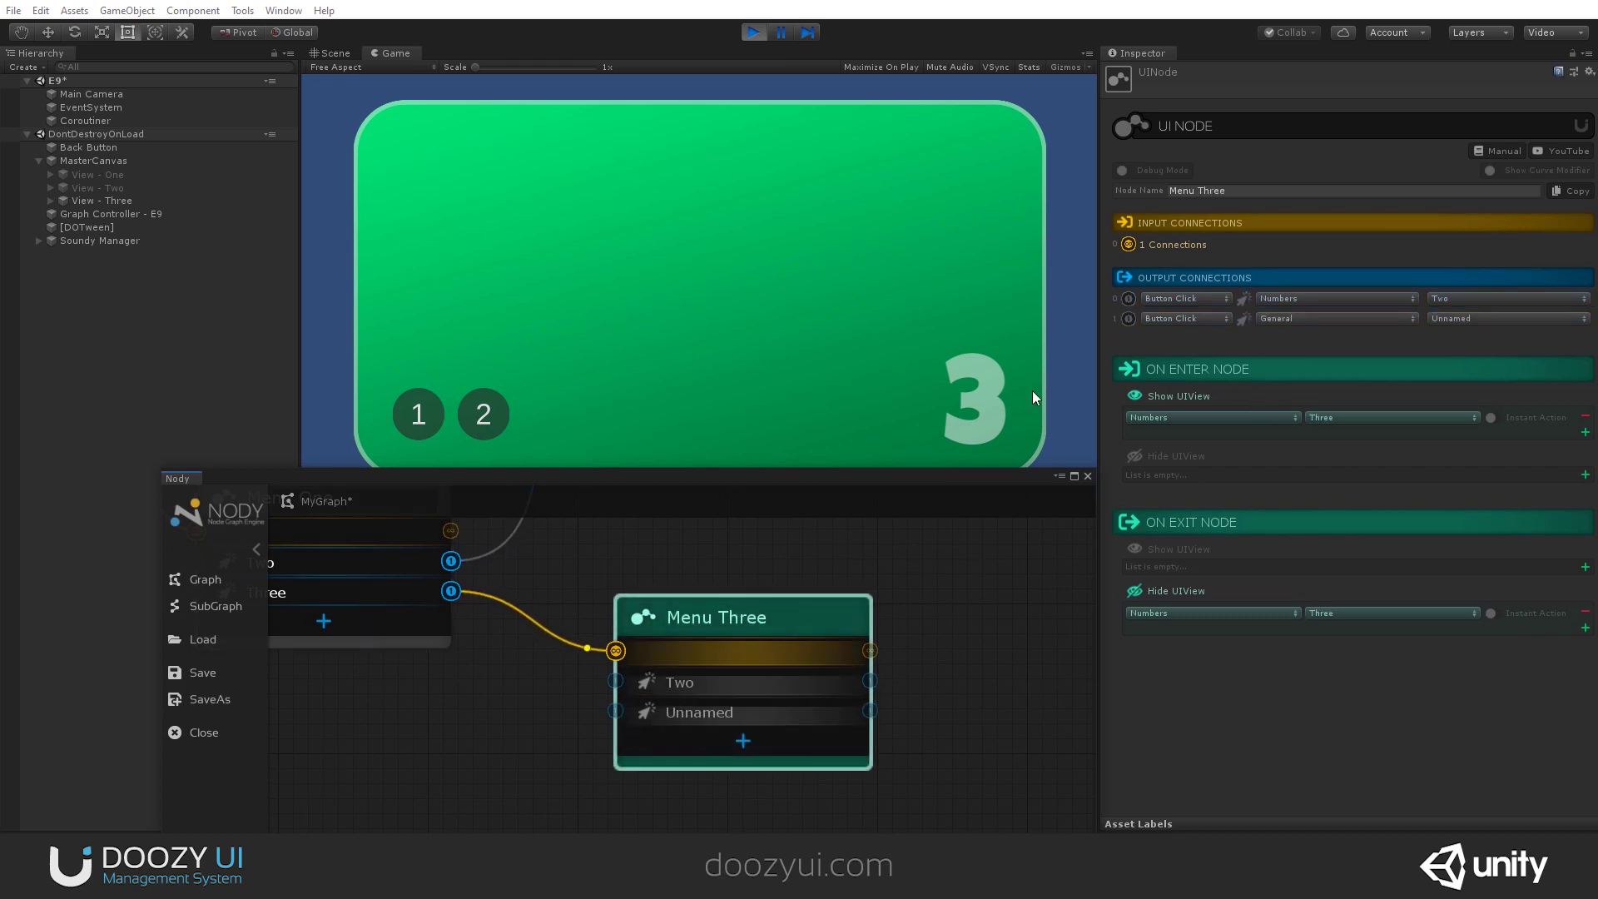
pyautogui.click(1292, 316)
pyautogui.click(1299, 411)
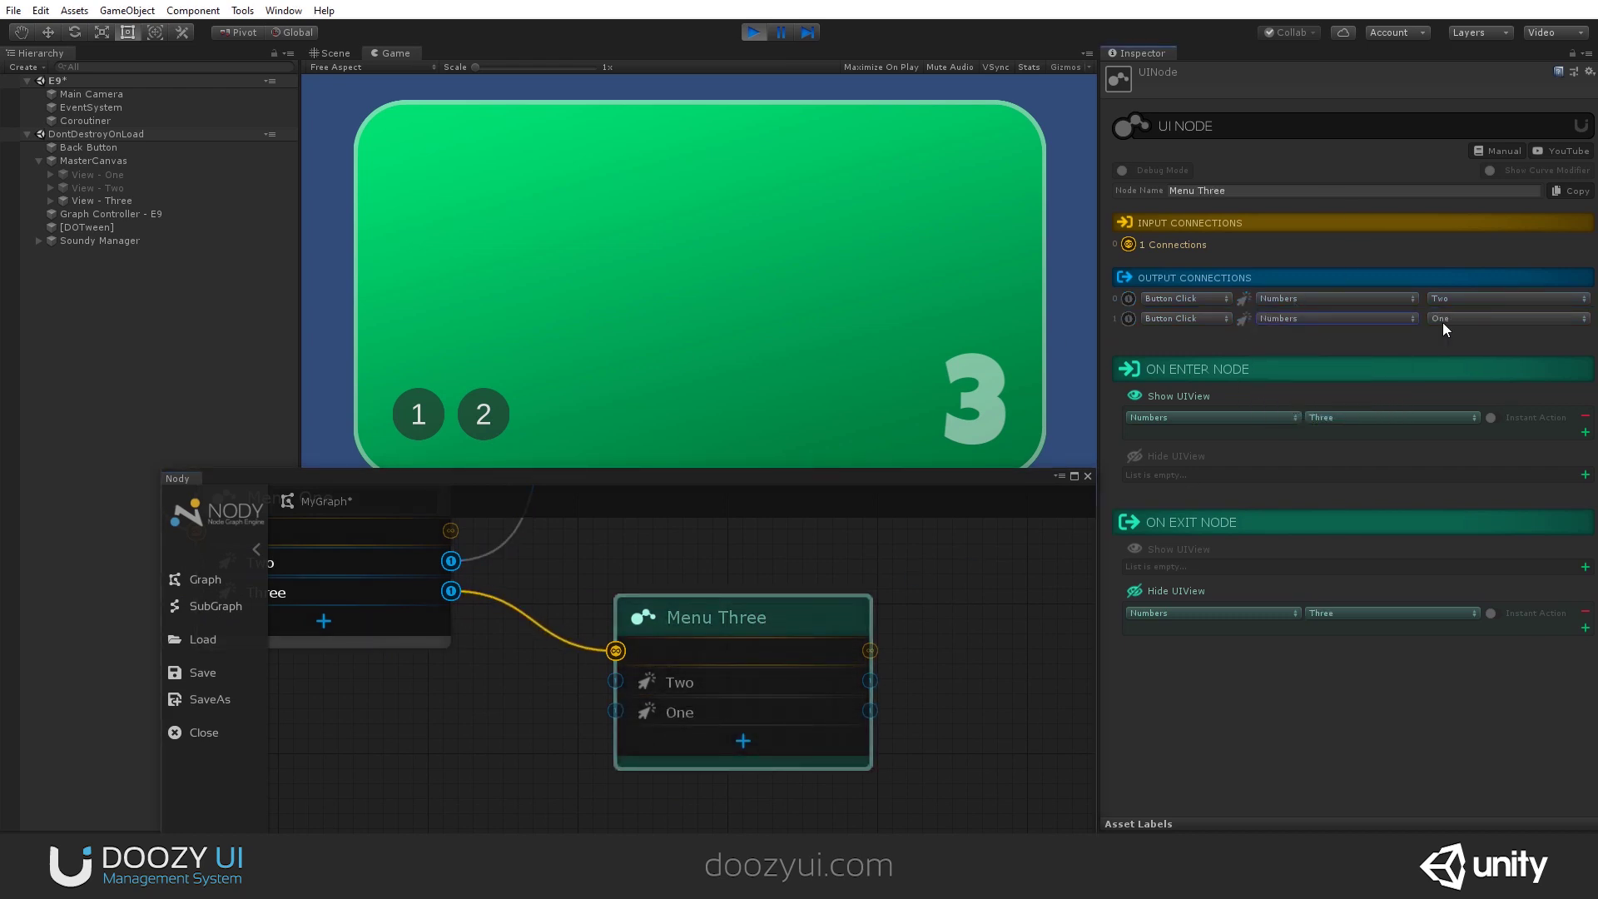
# Step: Connect Menu Three's One output to the Menu One node and its Two output to the Menu Two node
pyautogui.moveTo(720, 557); pyautogui.dragTo(840, 583, button='middle')
pyautogui.moveTo(723, 737); pyautogui.dragTo(537, 570)
pyautogui.scroll(-2, 597, 608)
pyautogui.moveTo(673, 592); pyautogui.dragTo(673, 632, button='middle')
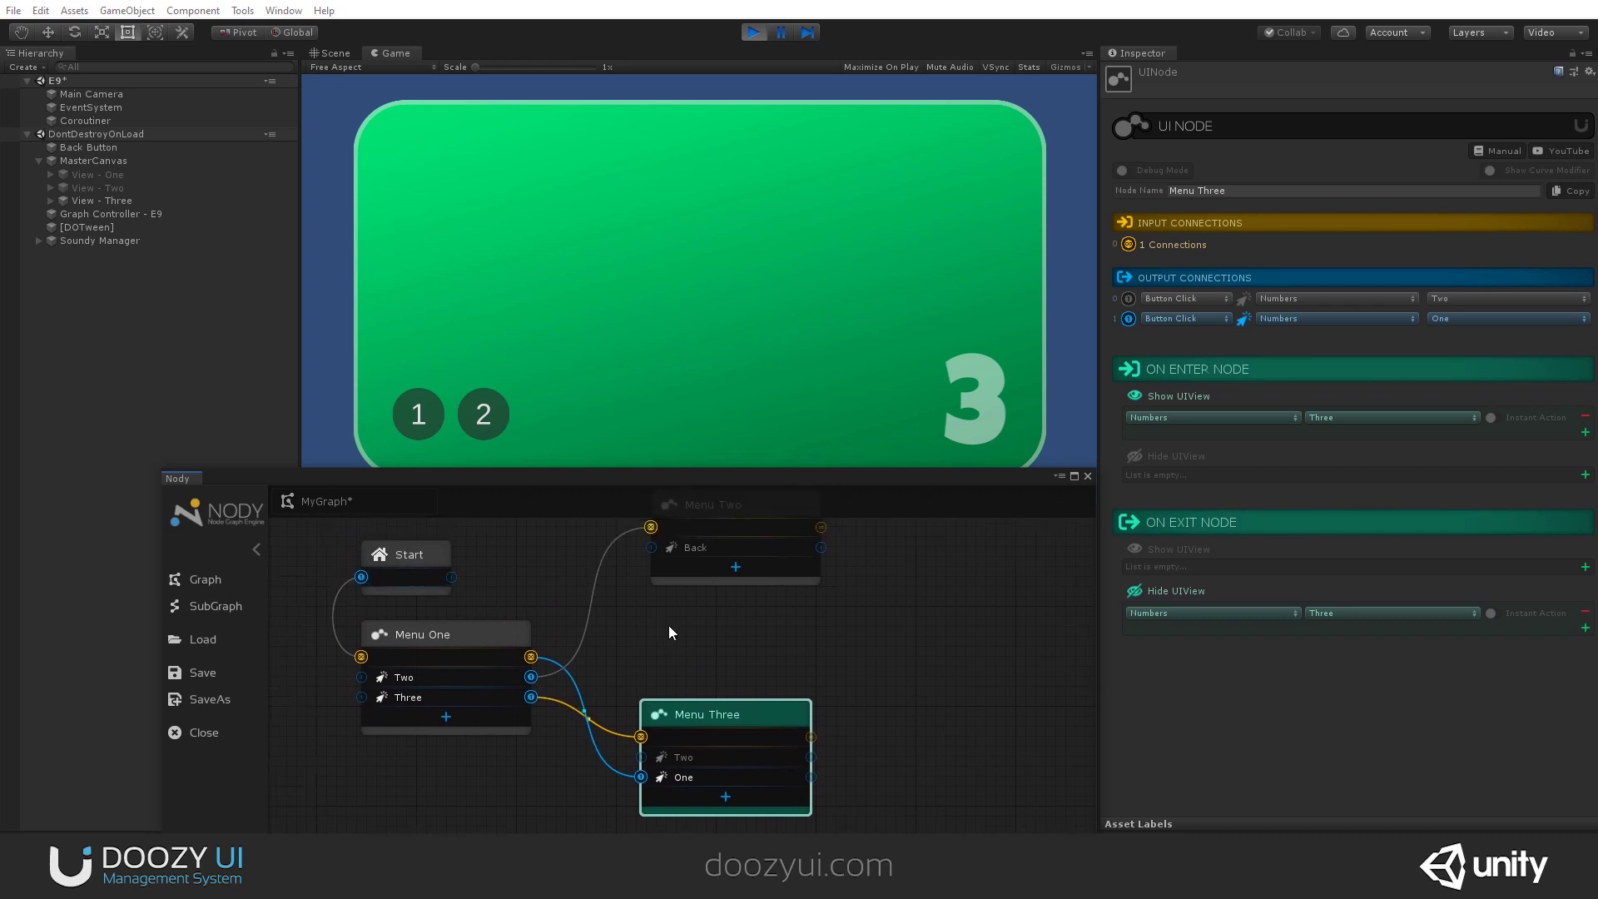
pyautogui.moveTo(690, 757); pyautogui.dragTo(731, 532)
pyautogui.moveTo(695, 711); pyautogui.dragTo(717, 683)
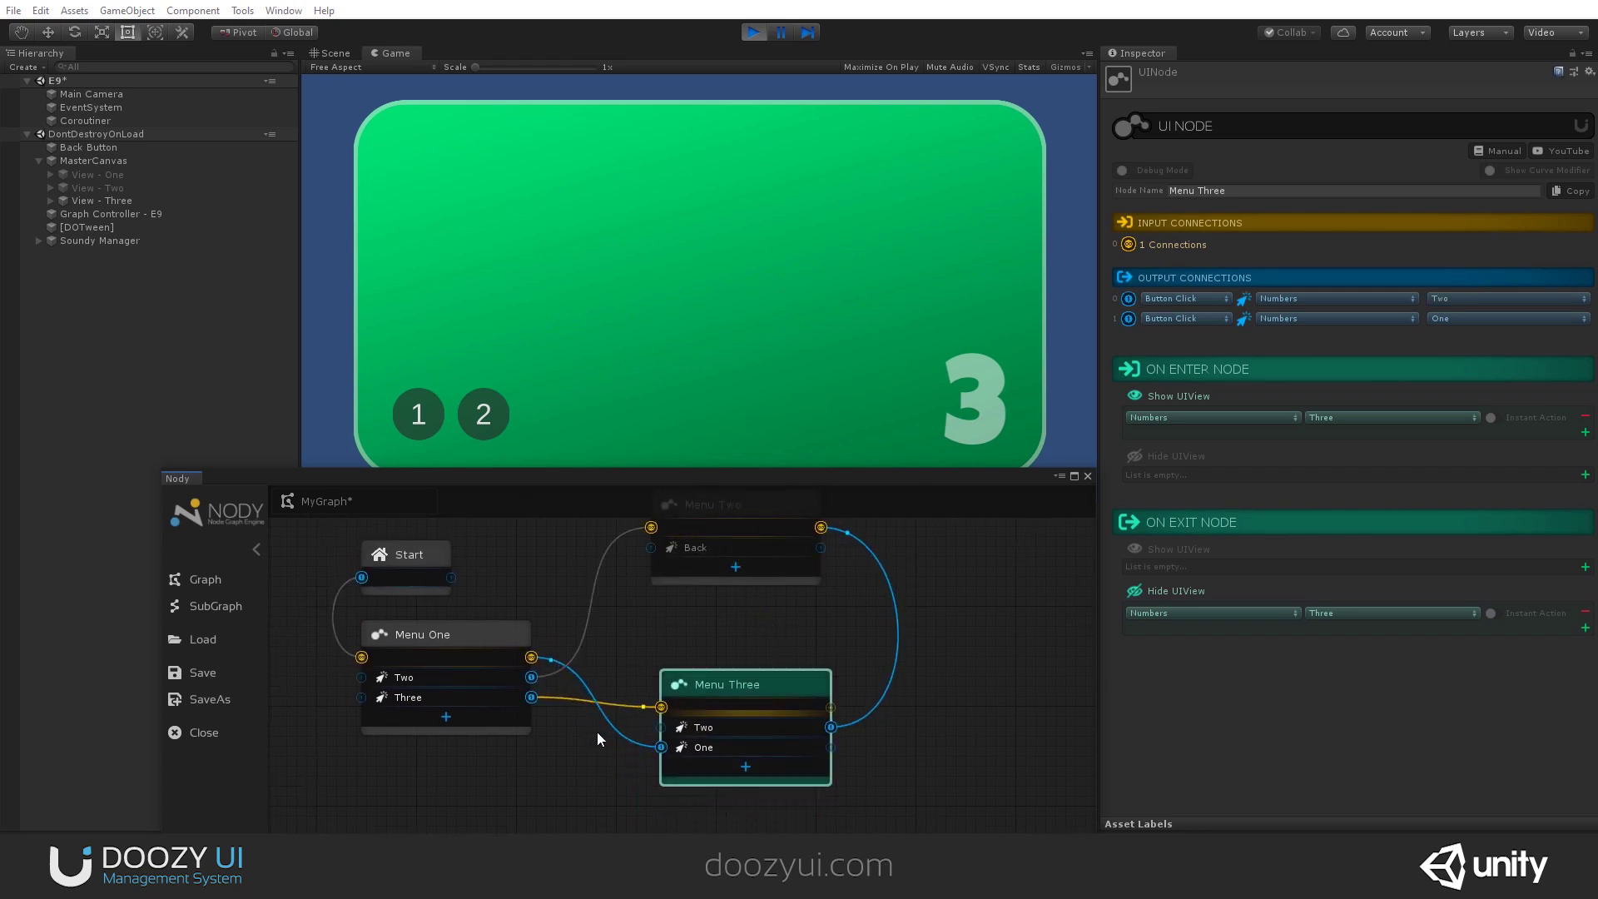
# Step: Move the Three output above Two in Menu One, and the One output above Two in Menu Three
pyautogui.rightClick(442, 703)
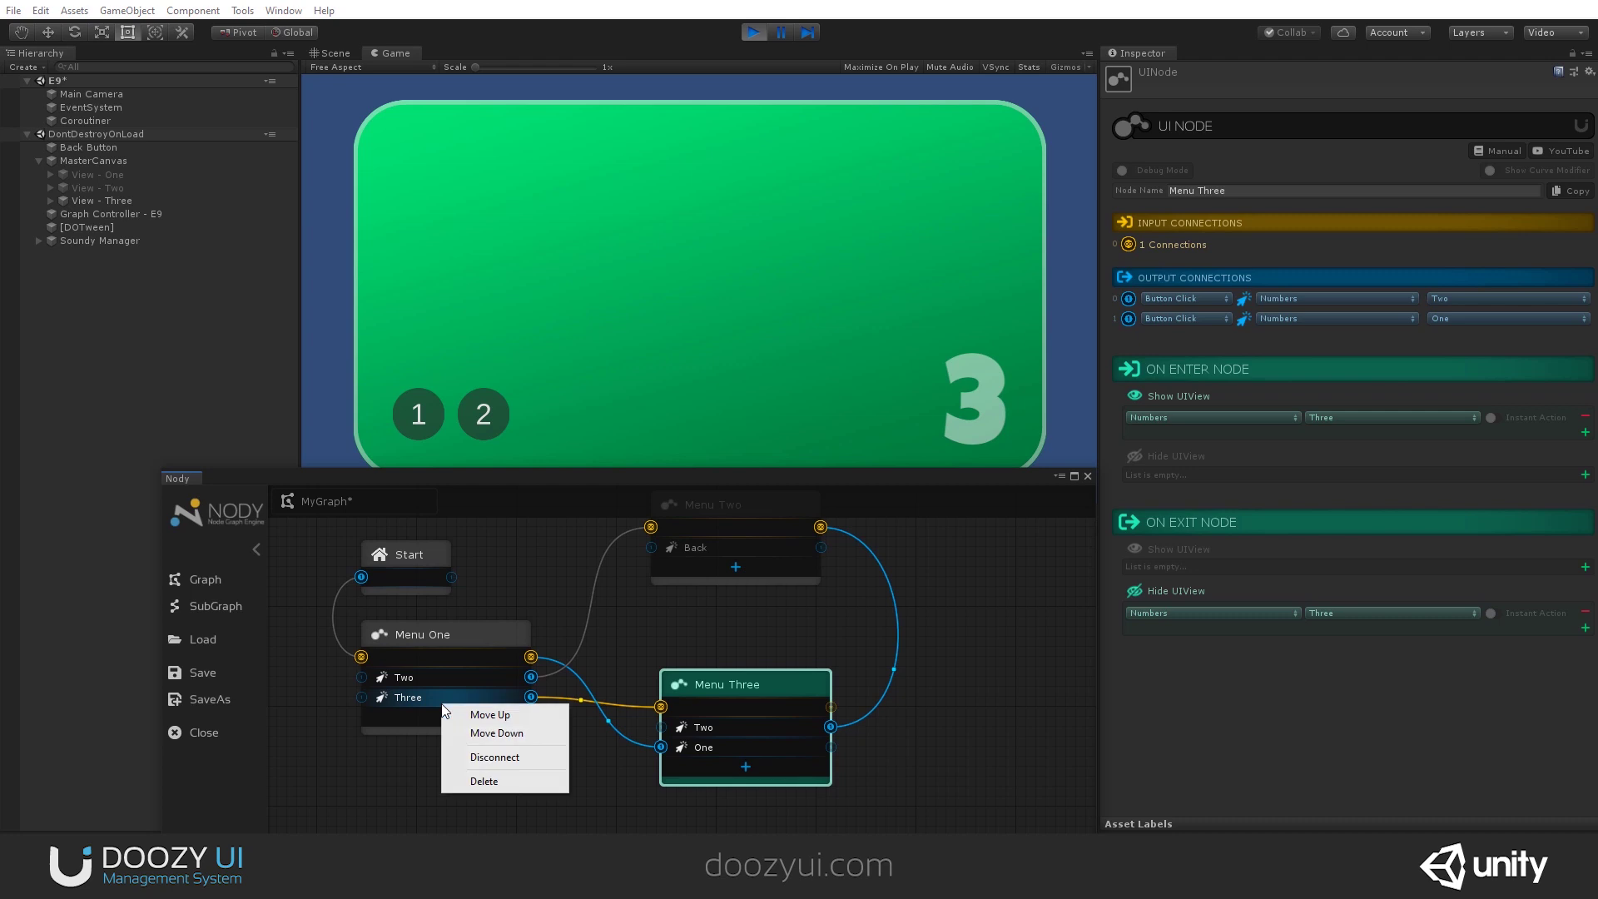
pyautogui.click(485, 715)
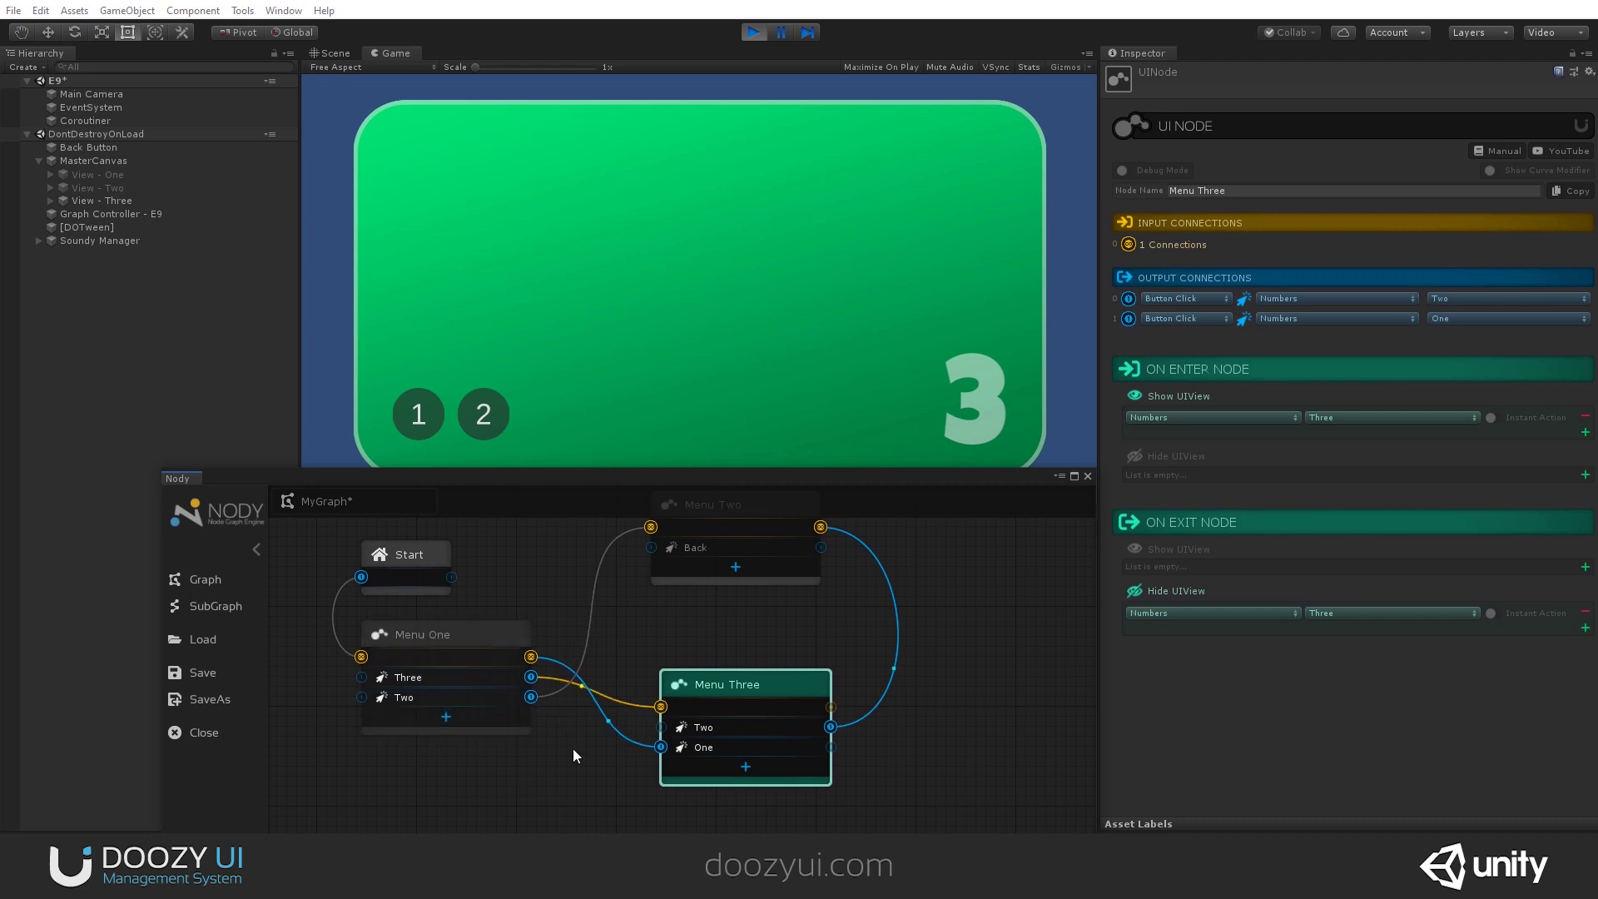
pyautogui.rightClick(692, 749)
pyautogui.click(719, 760)
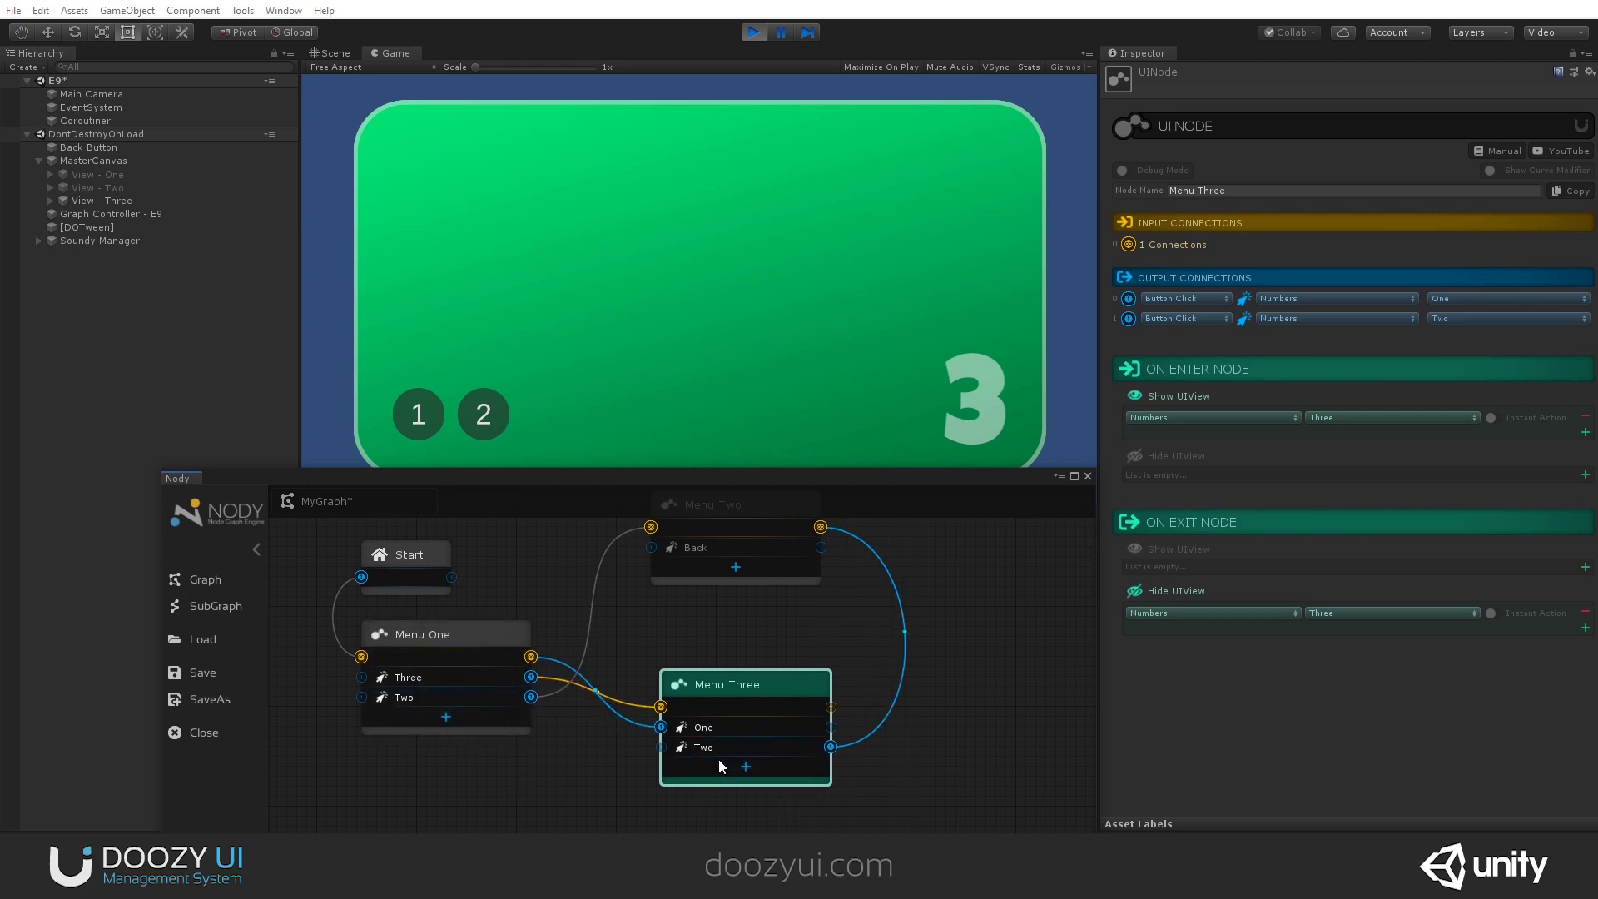
# Step: Move Menu One's Two output back above Three and align the Menu Three node beneath Menu Two
pyautogui.rightClick(492, 701)
pyautogui.click(511, 713)
pyautogui.moveTo(702, 683); pyautogui.dragTo(692, 672)
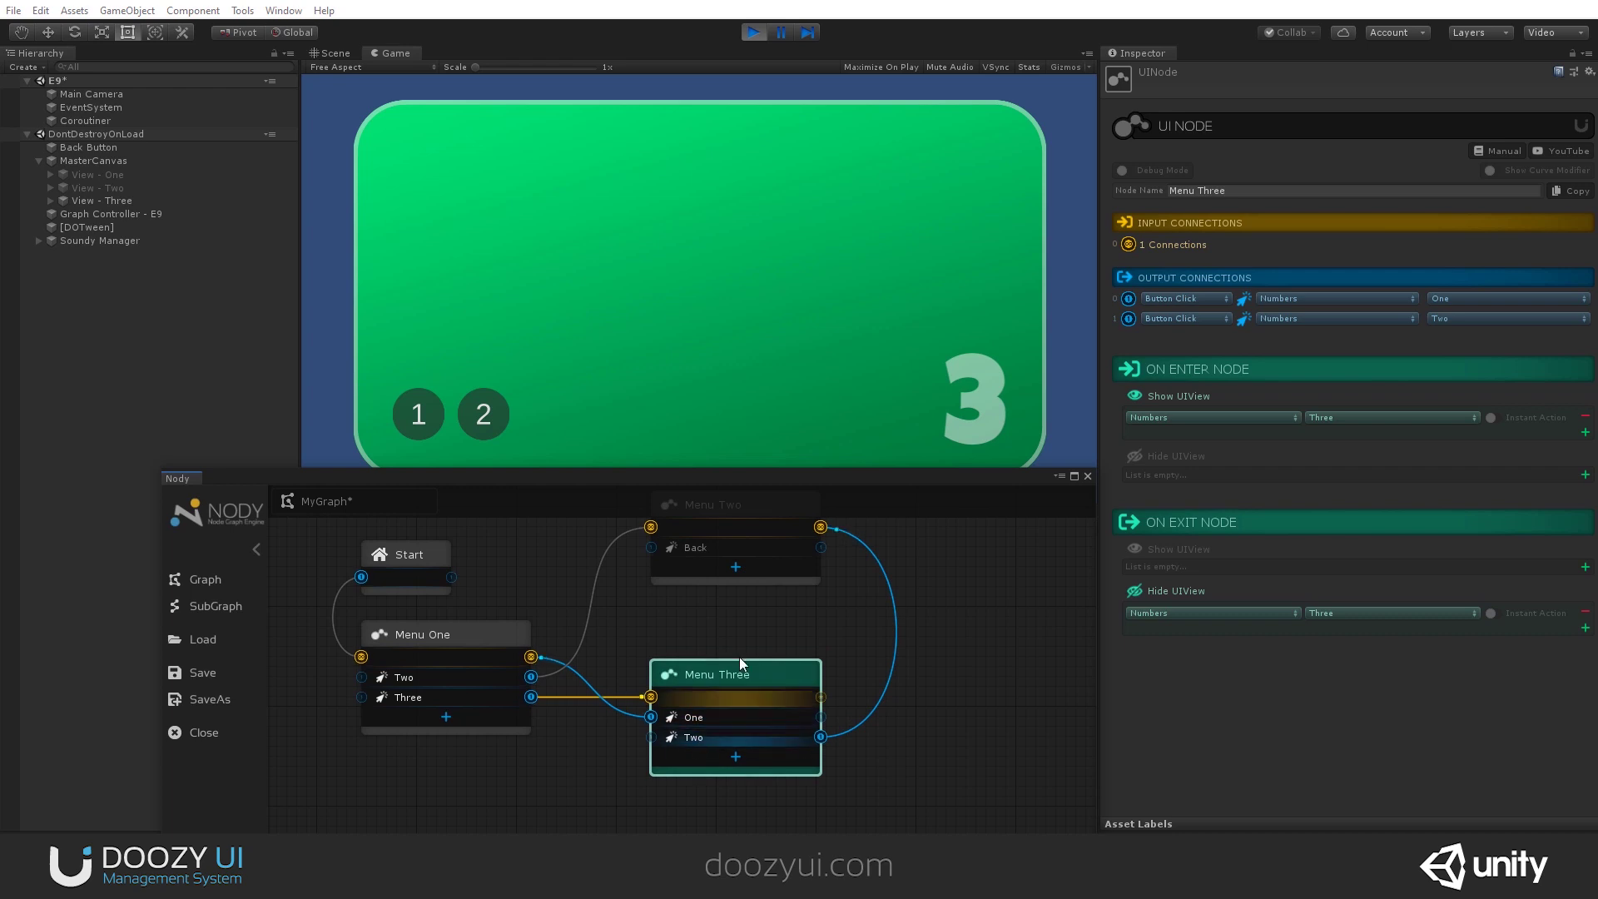
# Step: Test the running game's number buttons by switching between views 1 and 3 repeatedly, finishing on view 2
pyautogui.moveTo(748, 624); pyautogui.dragTo(751, 650, button='middle')
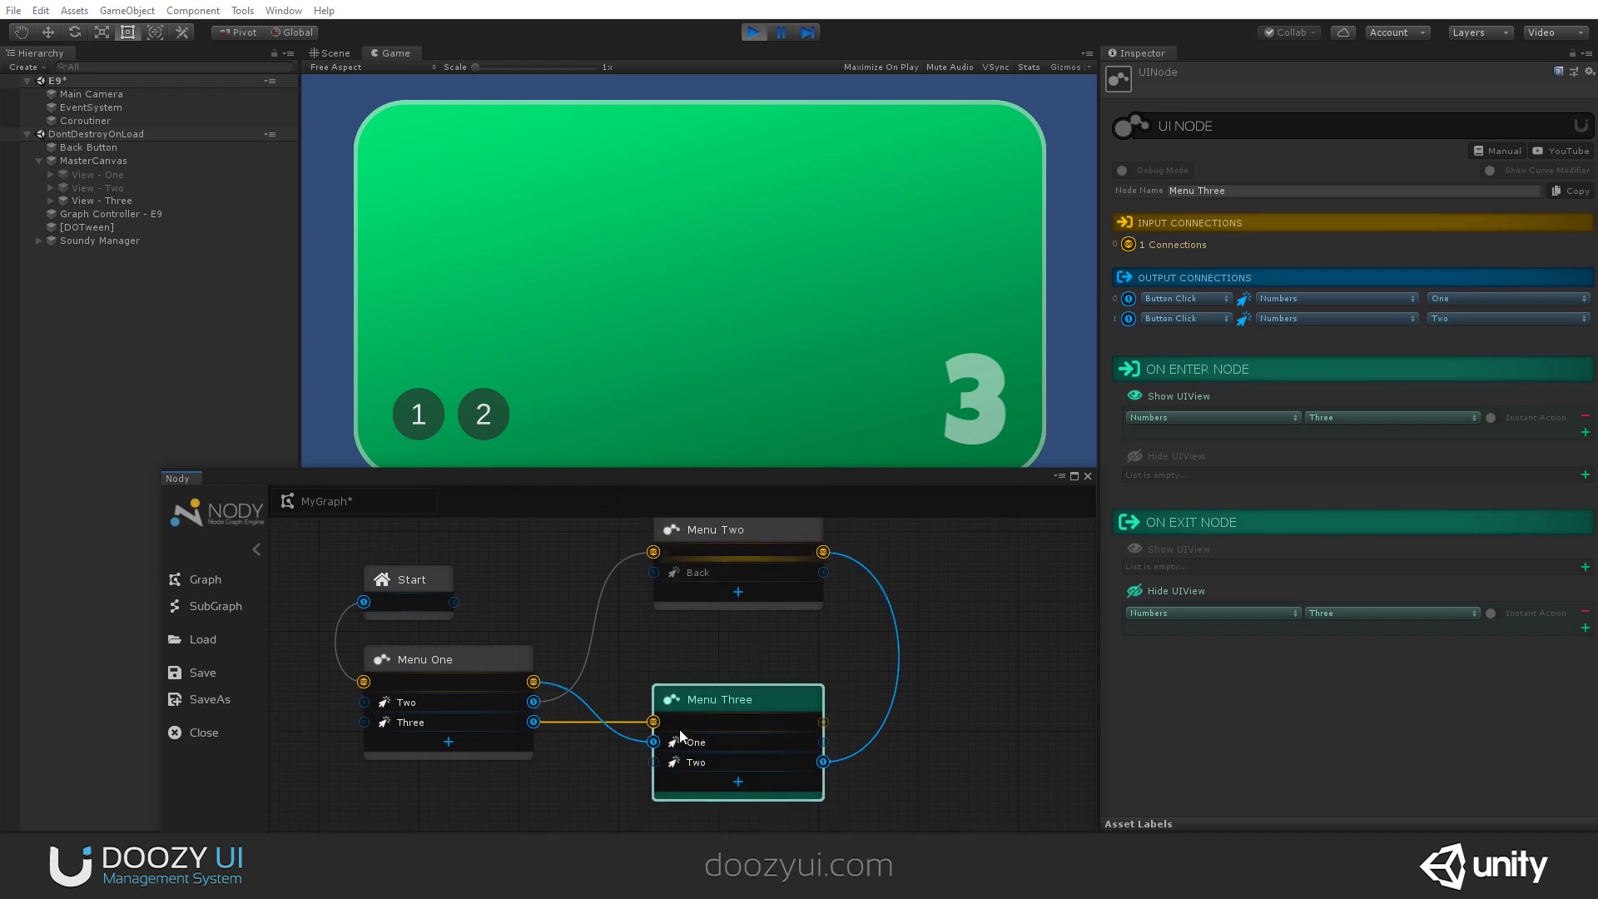
pyautogui.click(425, 426)
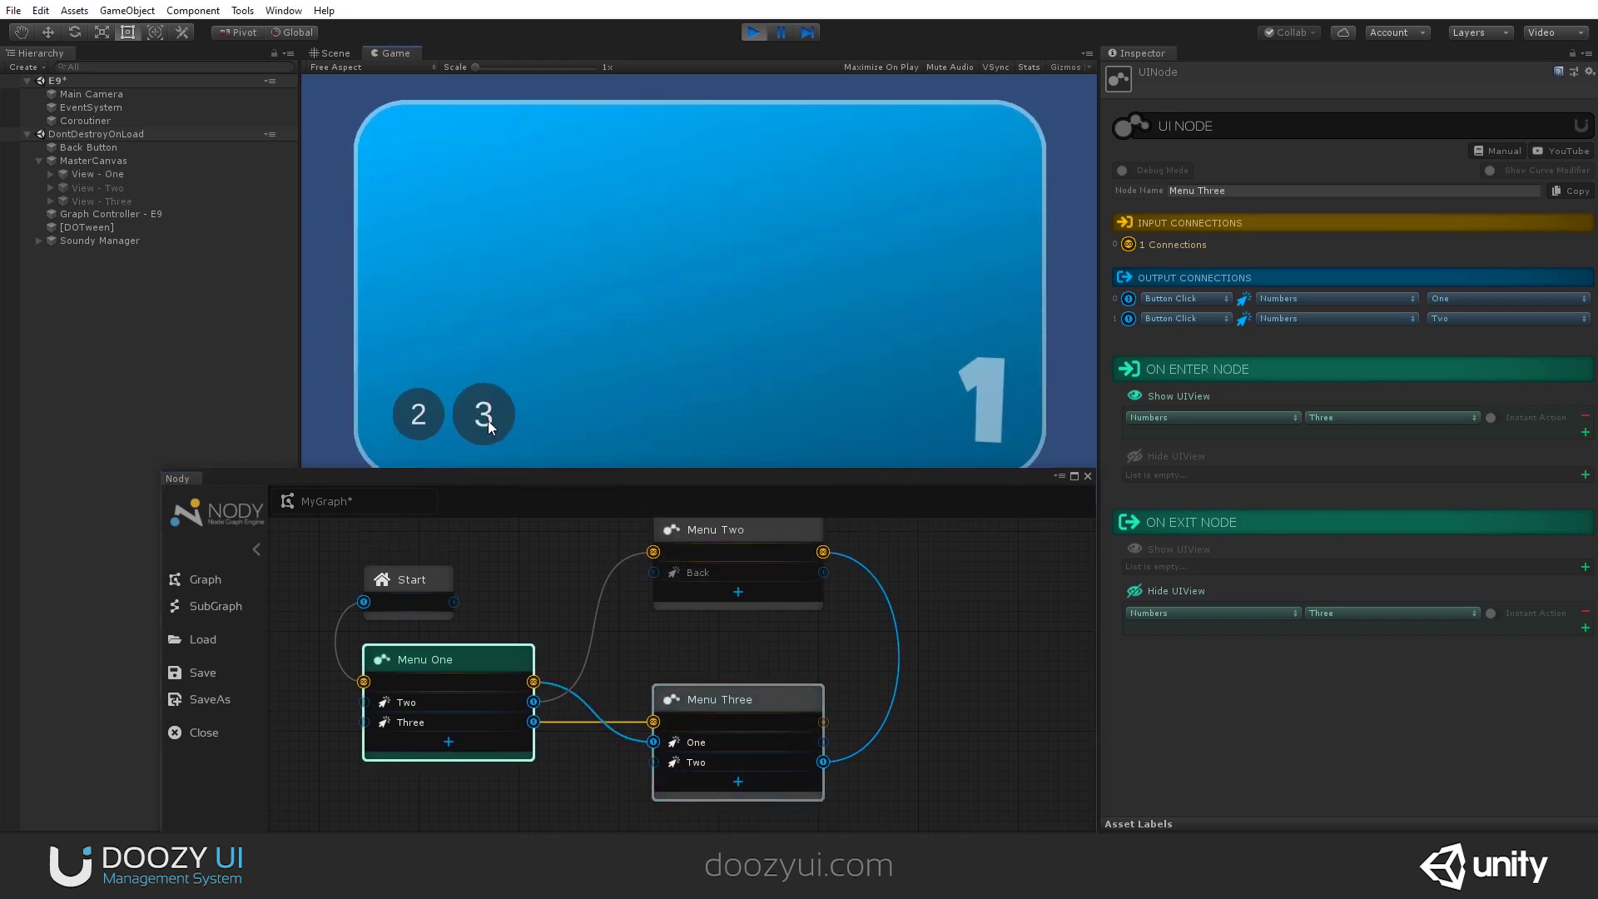
pyautogui.click(485, 418)
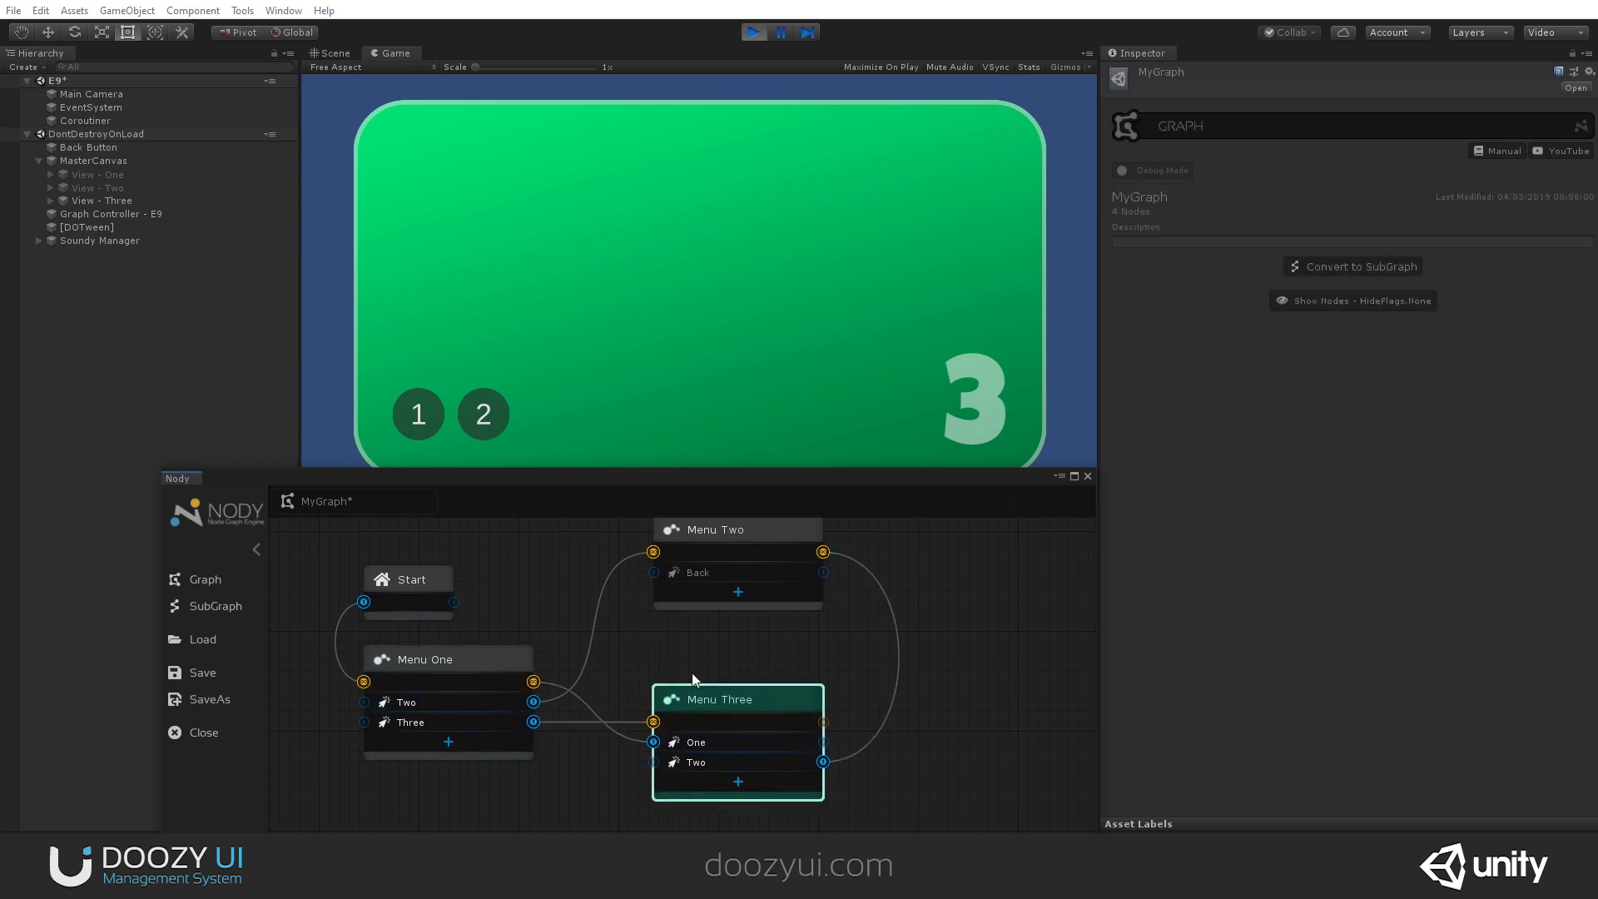
pyautogui.click(419, 415)
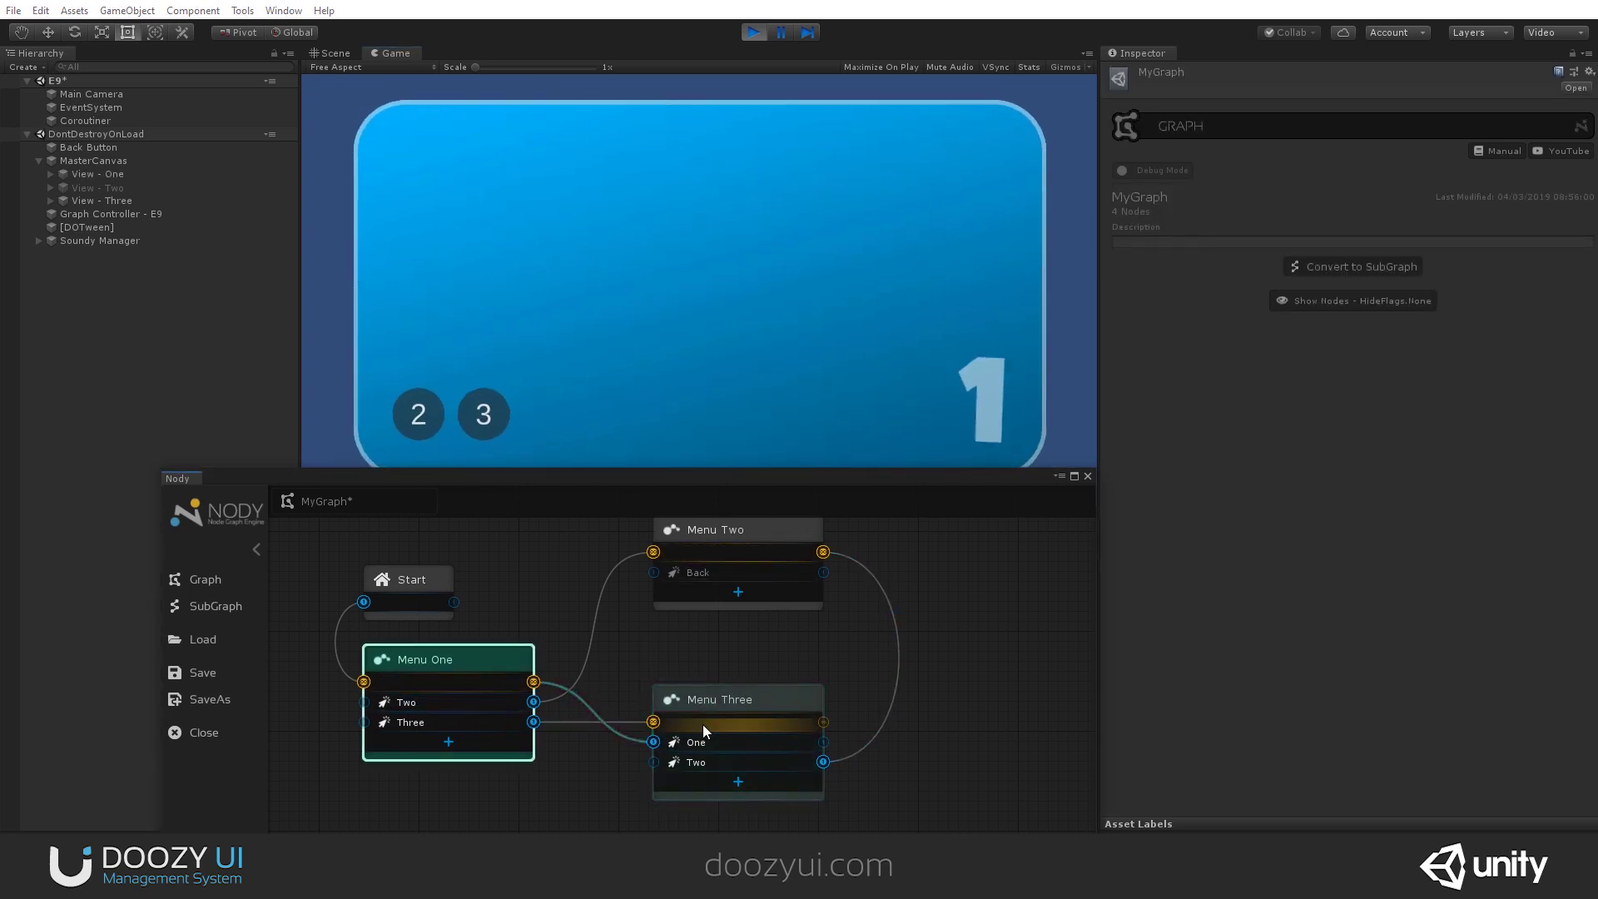
pyautogui.click(487, 418)
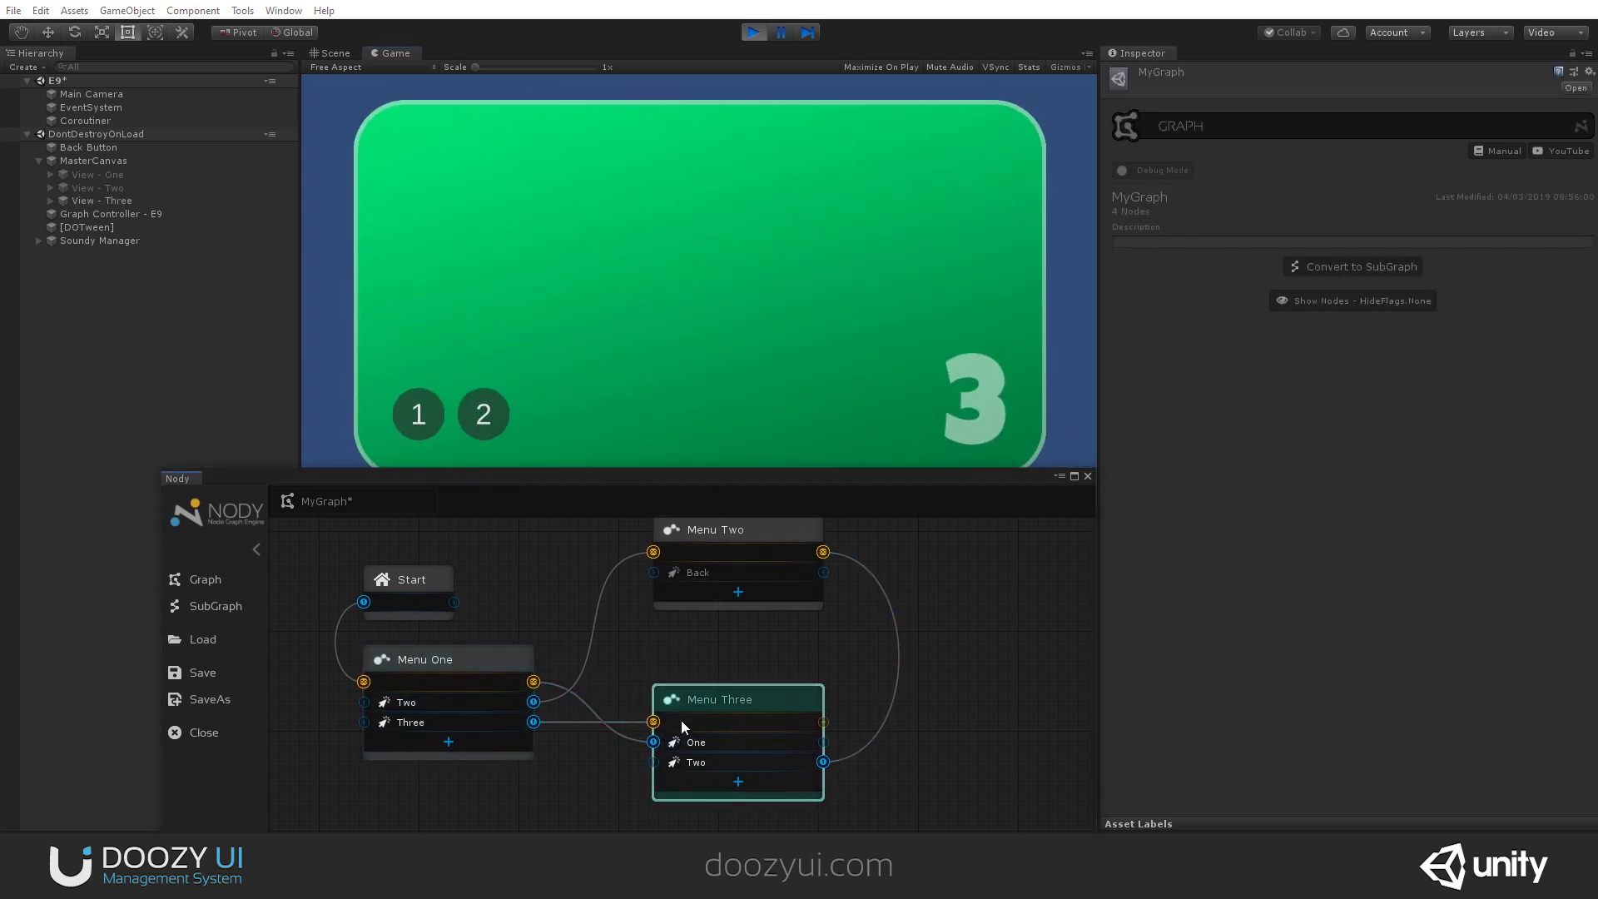
pyautogui.click(481, 420)
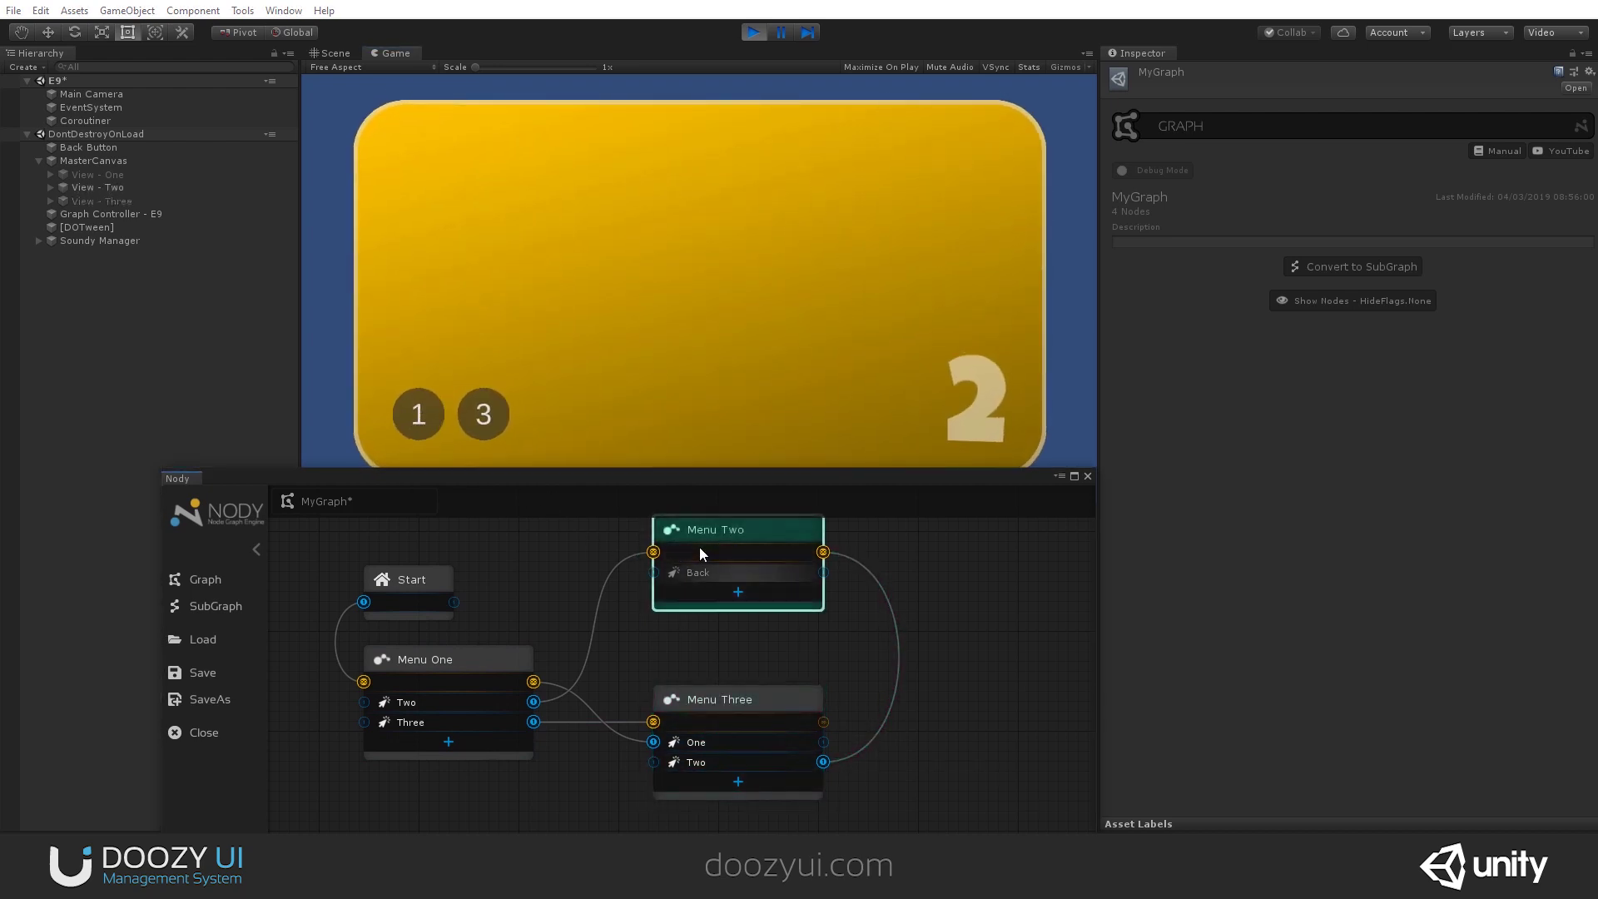
# Step: Add a second output to the Menu Two node and set its first output to Numbers - One, declining to add the Back name
pyautogui.scroll(3, 722, 612)
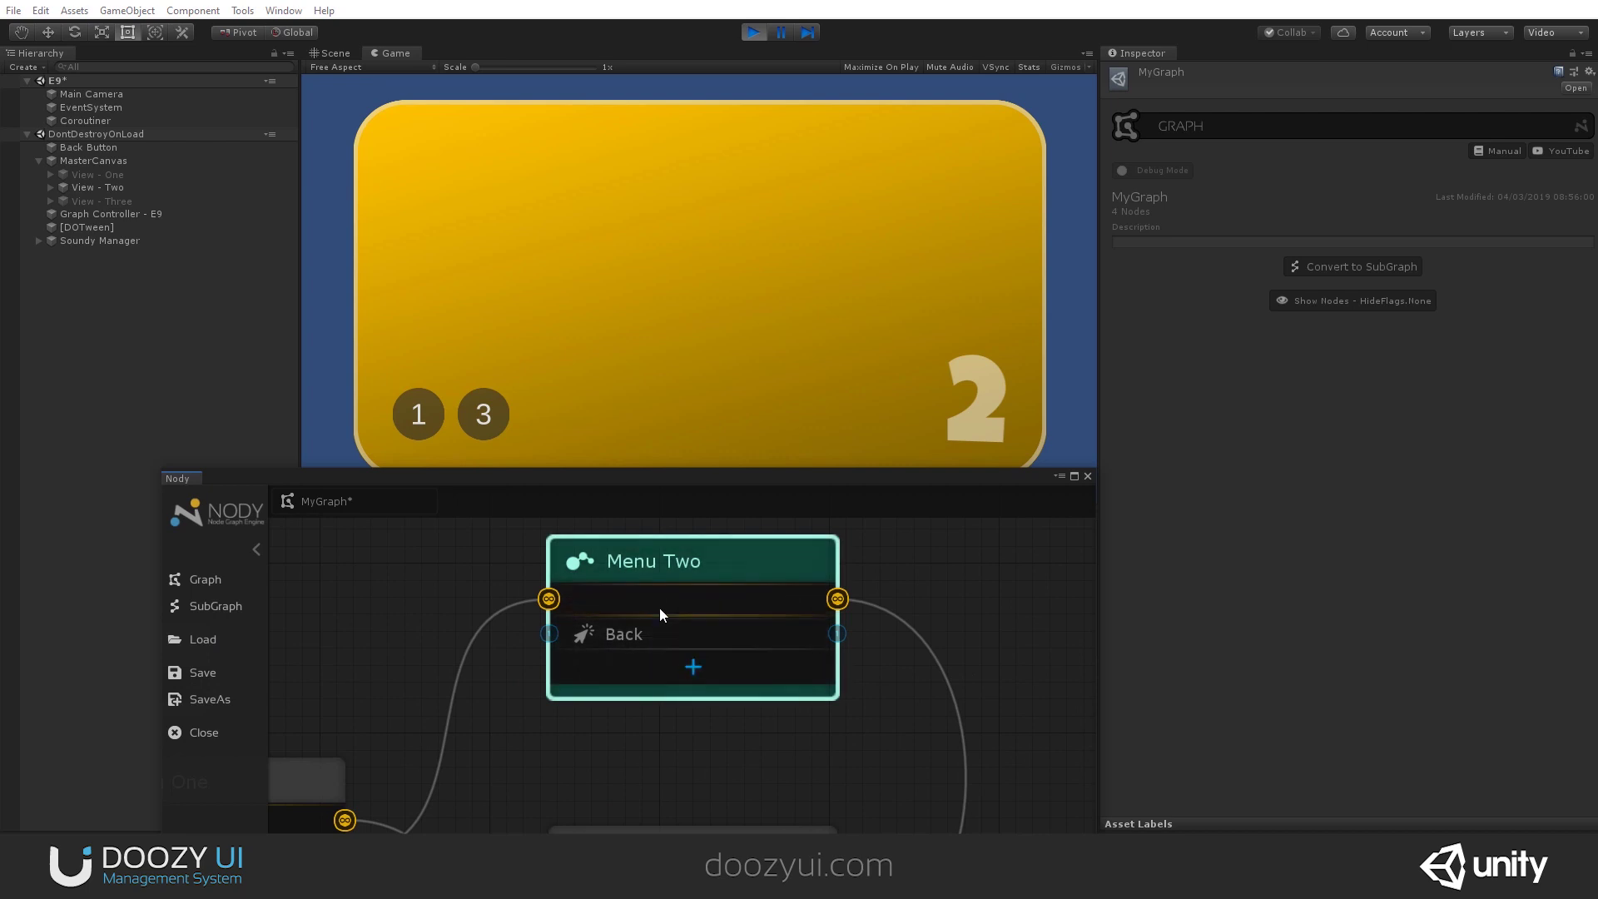
pyautogui.click(662, 551)
pyautogui.click(698, 673)
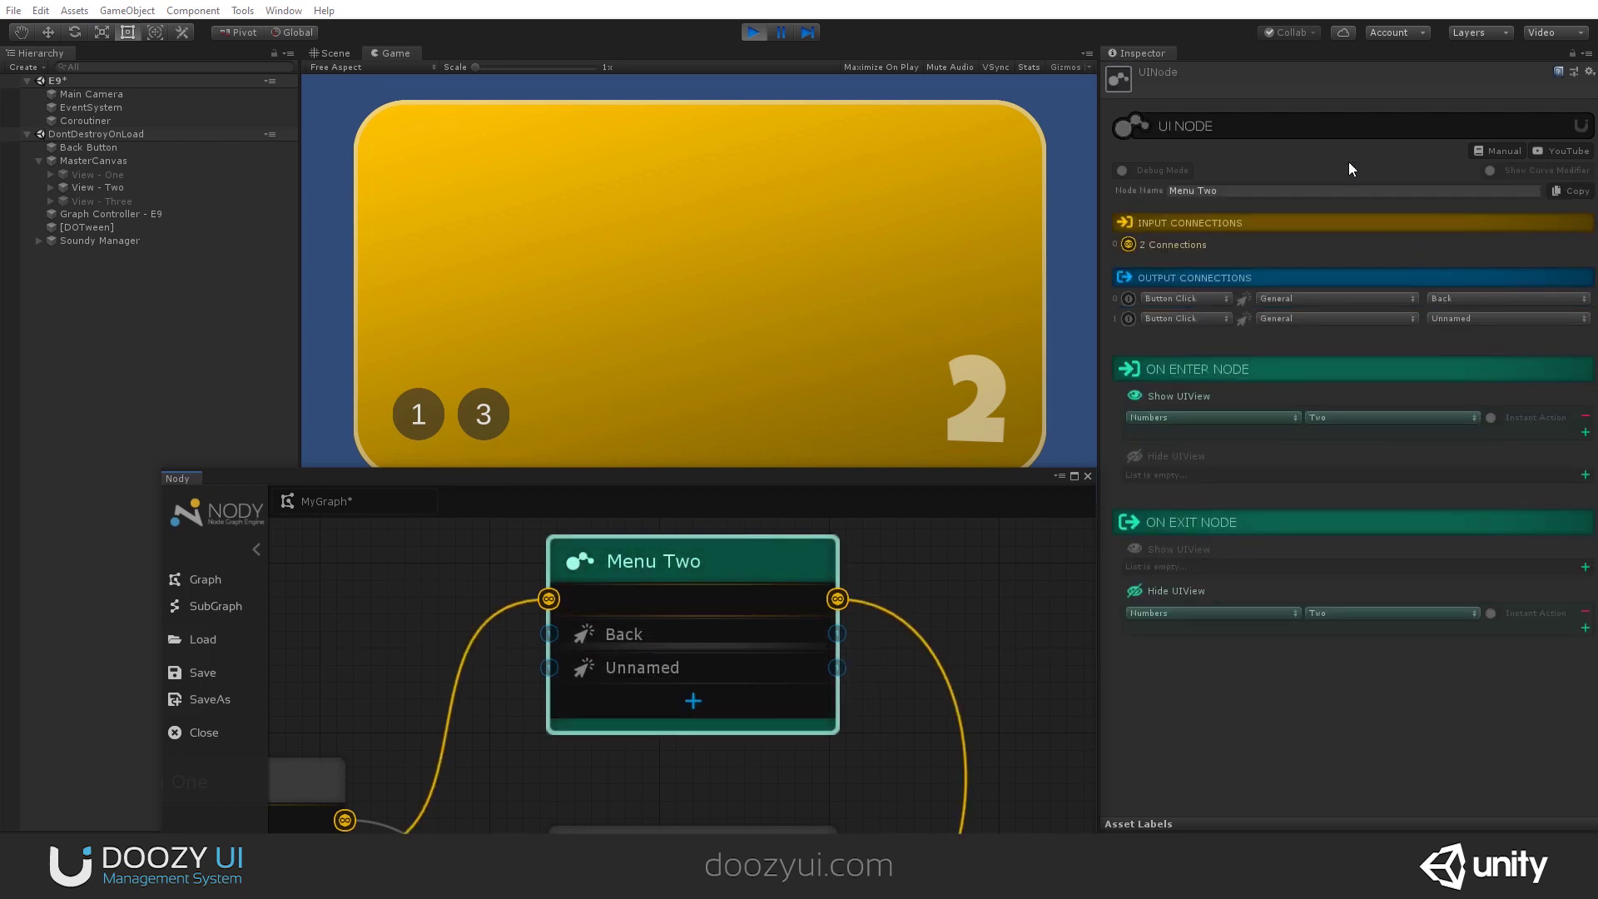
pyautogui.click(1294, 299)
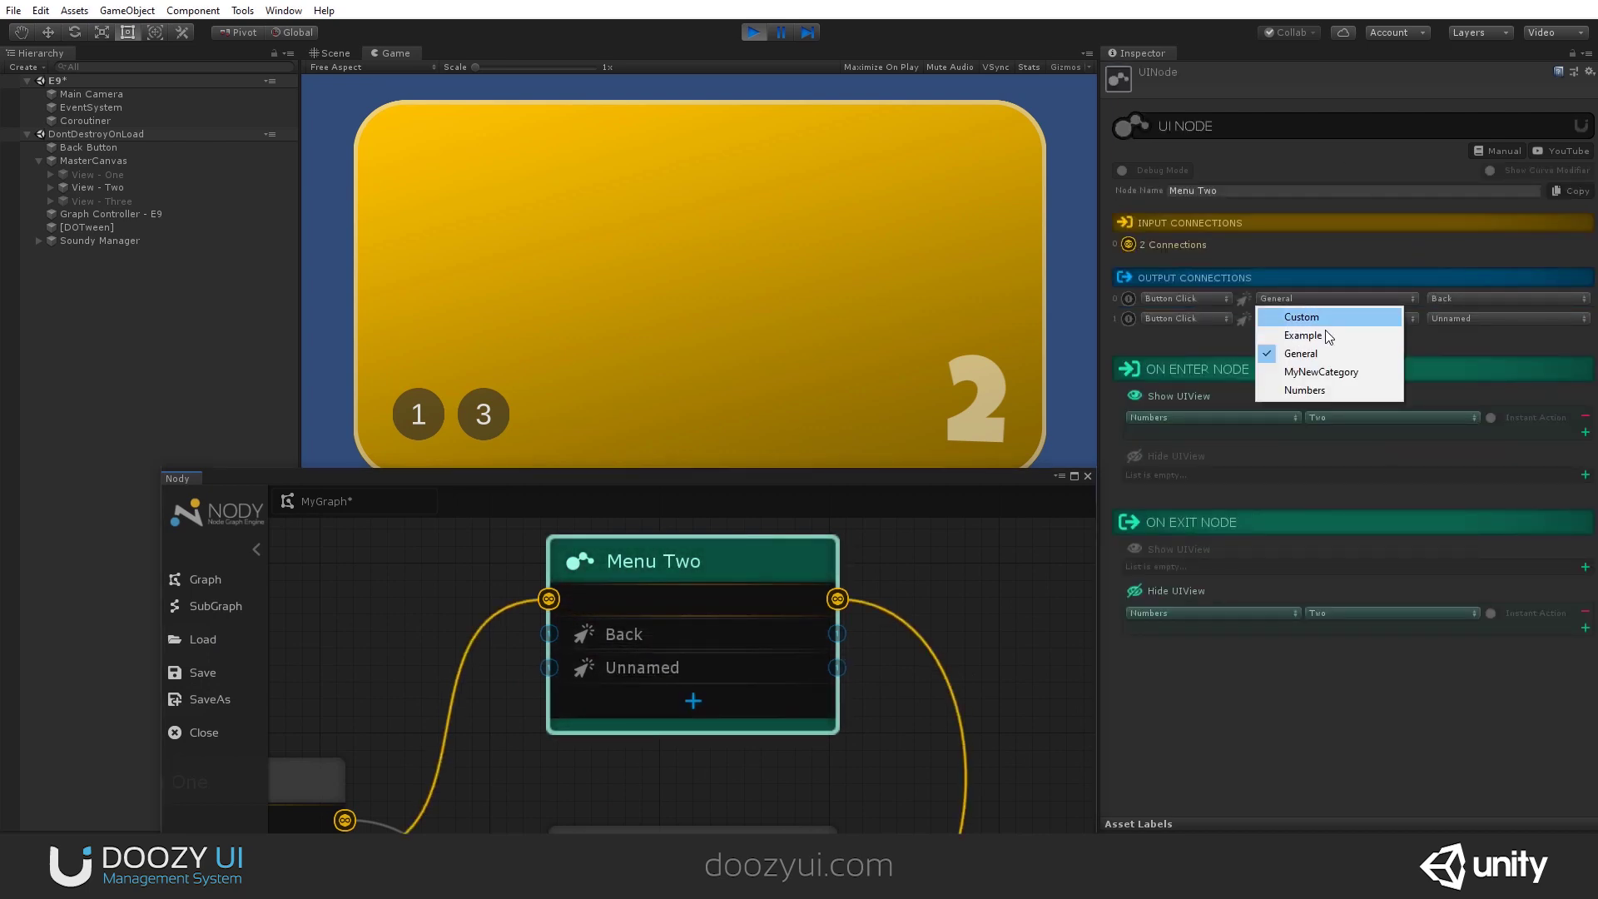
pyautogui.click(1350, 388)
pyautogui.click(912, 458)
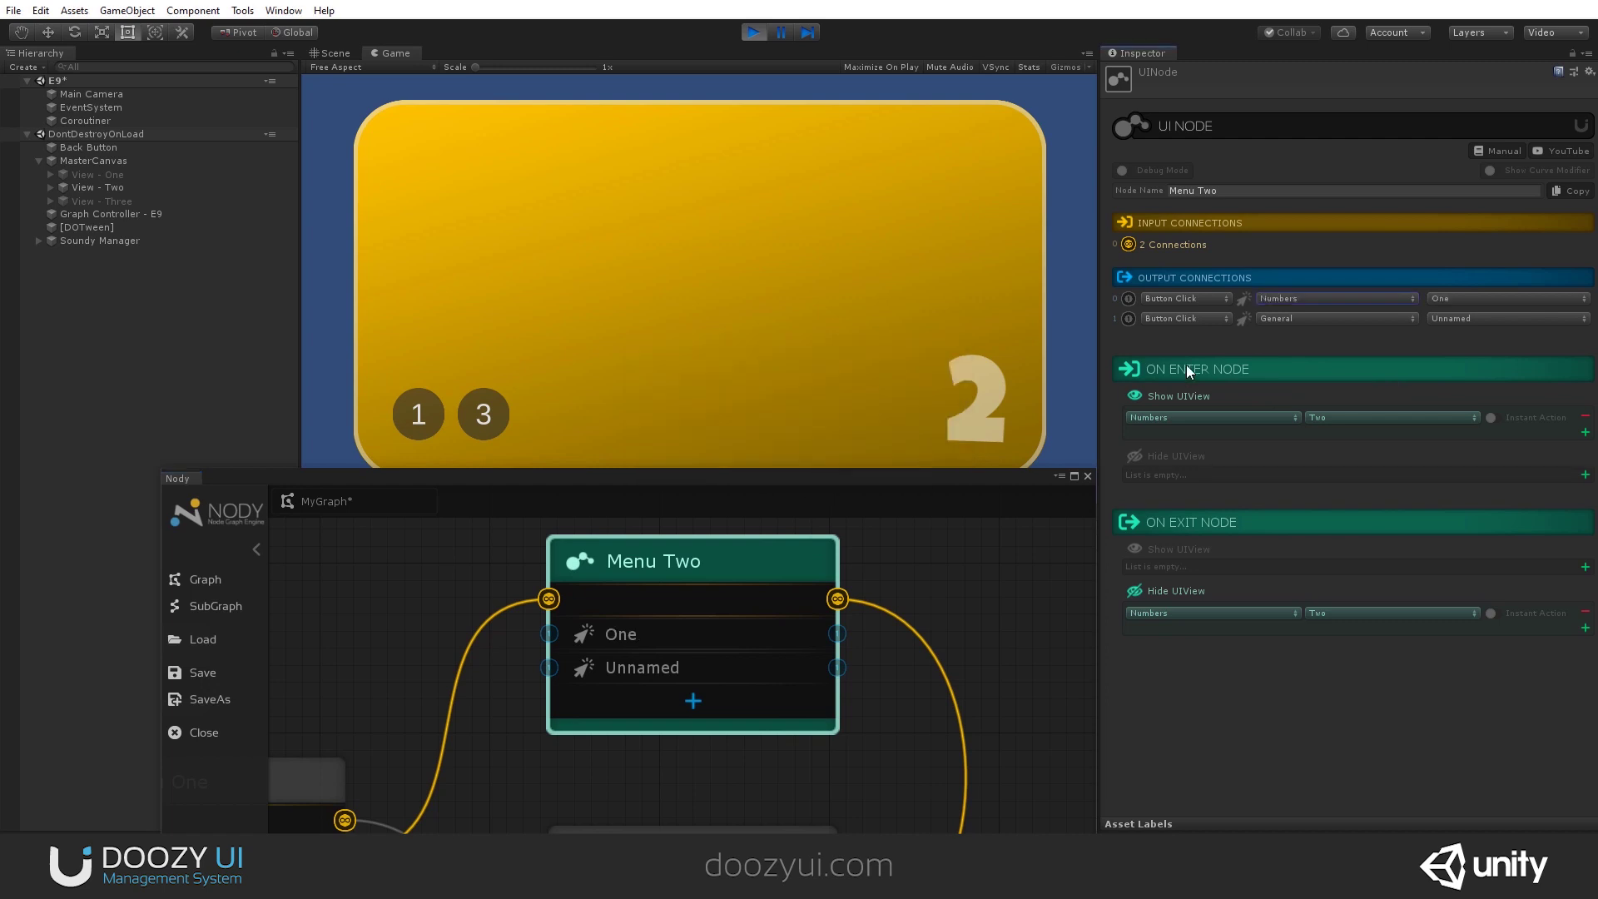
# Step: Keep Menu Two's first output on One and set its second output to the Numbers category with the name Three
pyautogui.click(1469, 317)
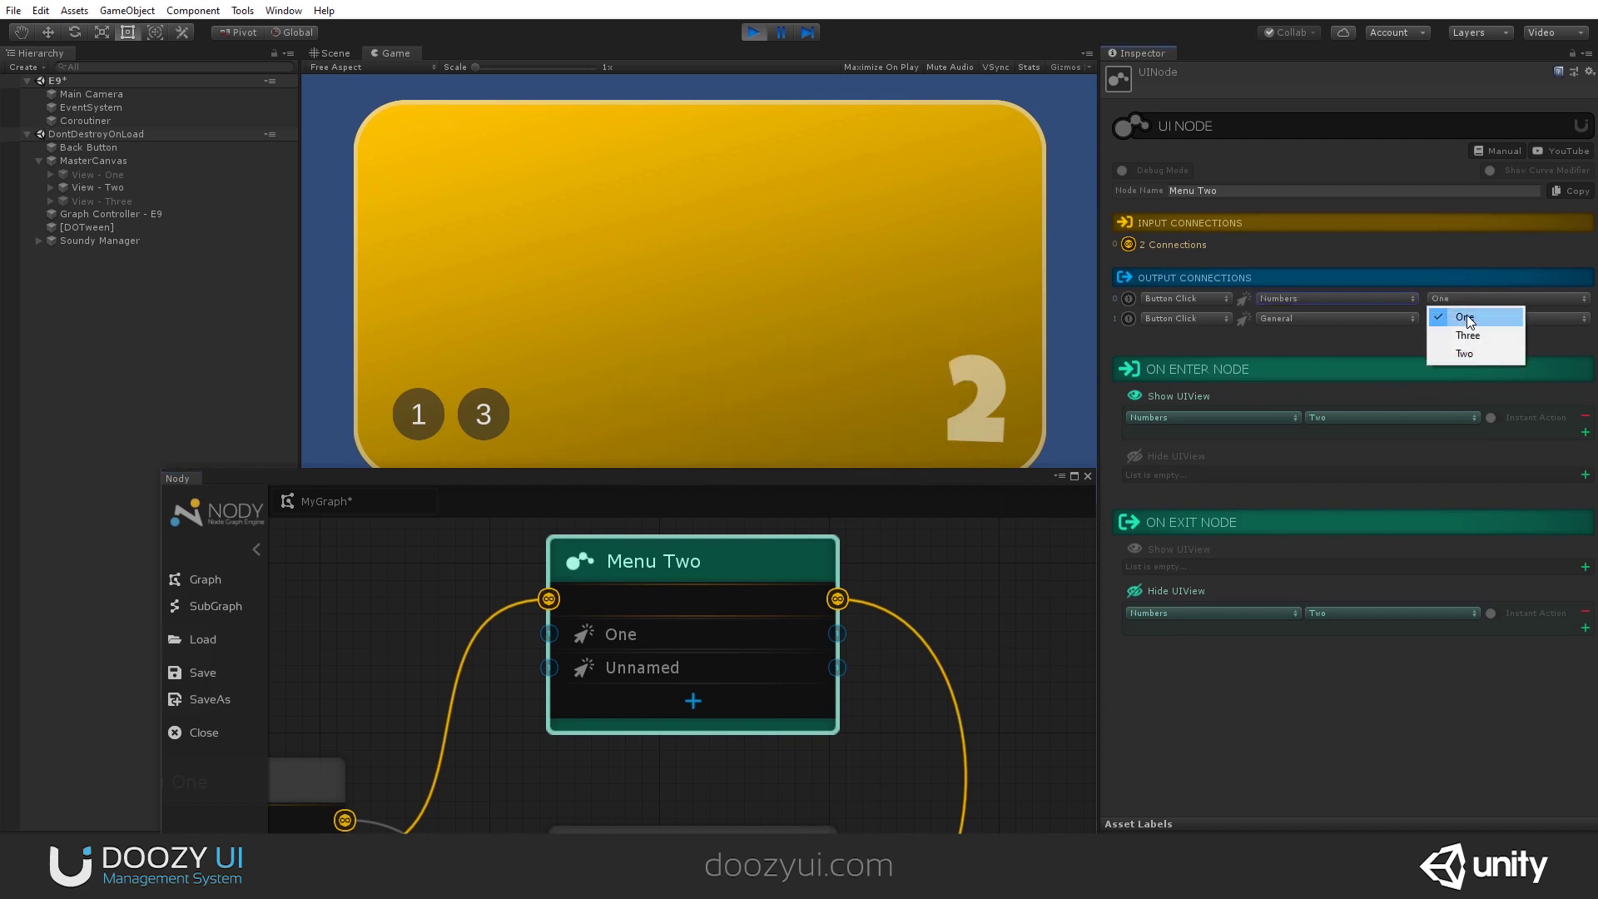
pyautogui.click(1465, 316)
pyautogui.click(1327, 319)
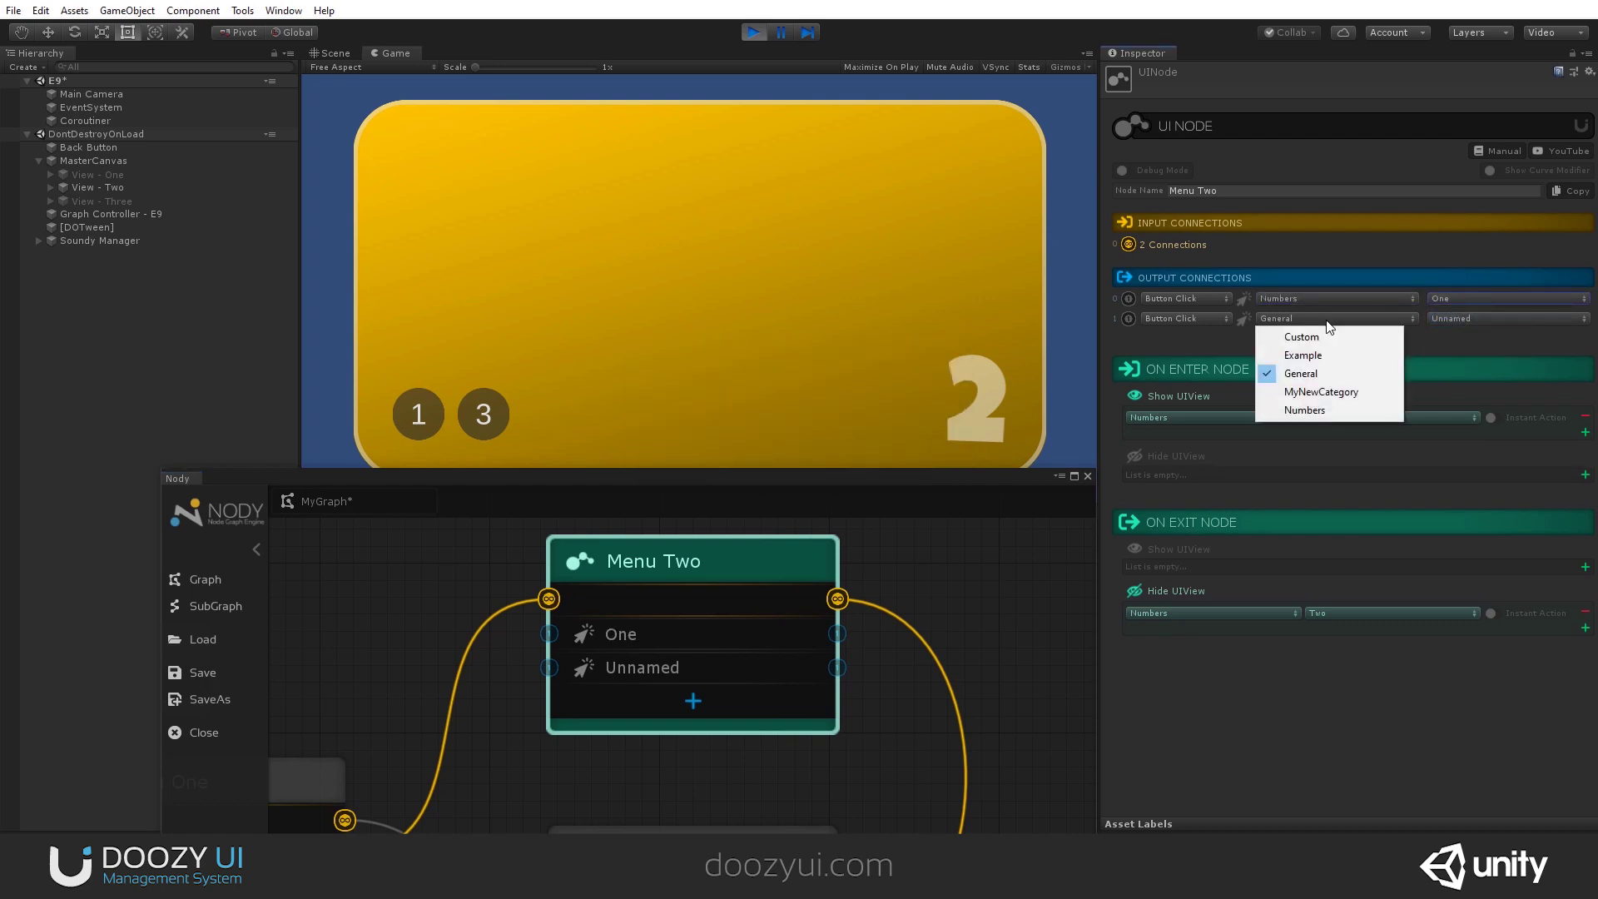
pyautogui.click(1311, 410)
pyautogui.click(1446, 321)
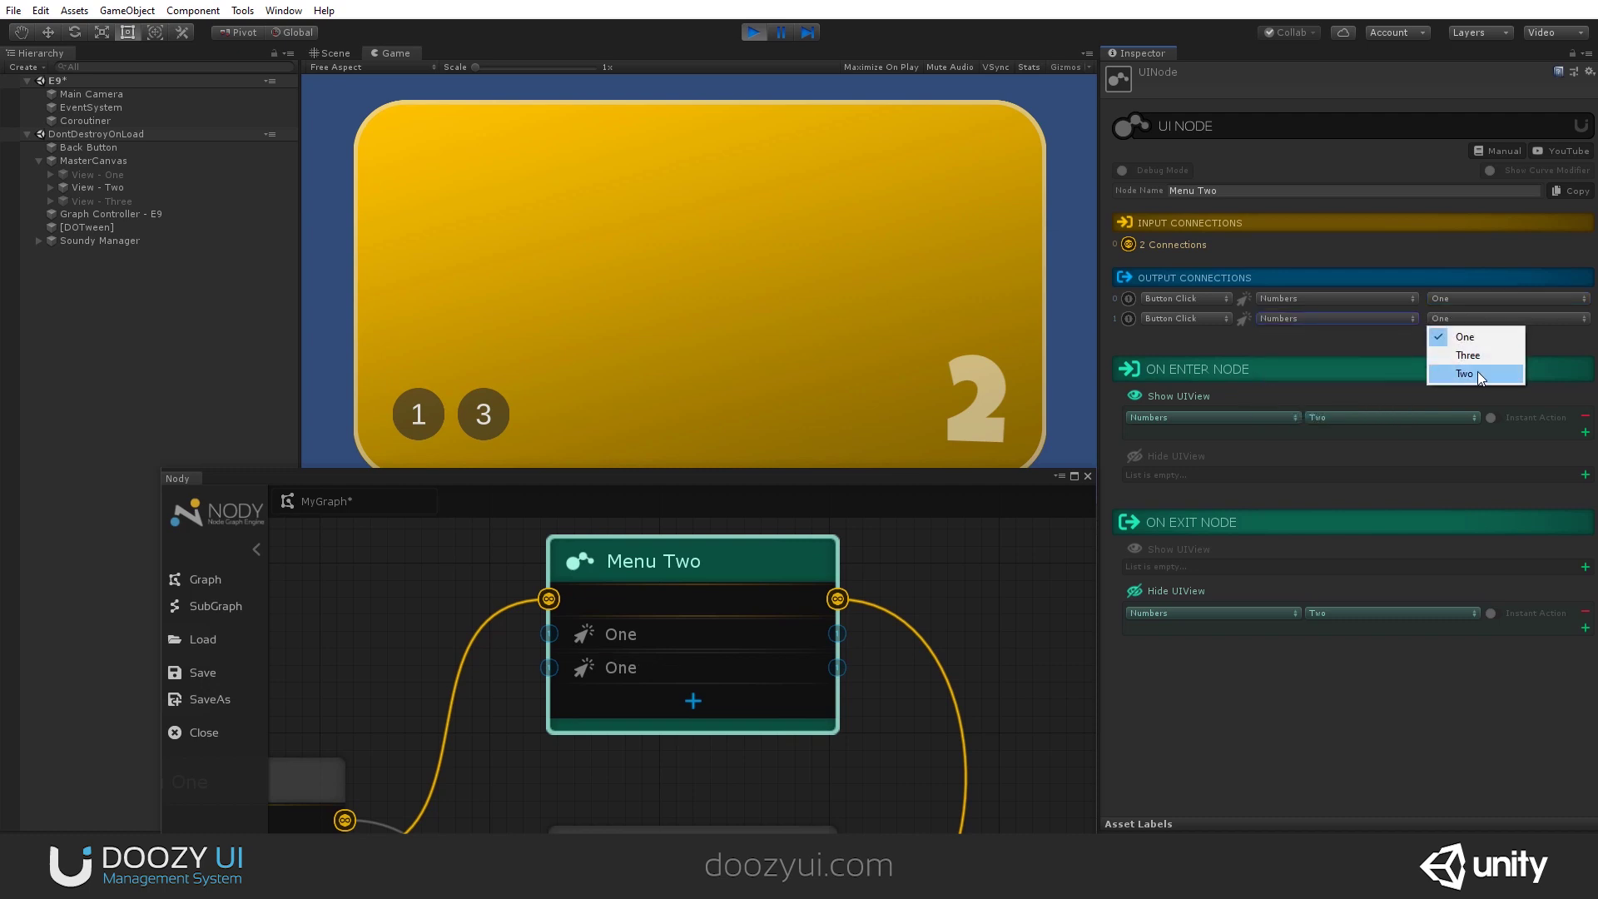
pyautogui.click(1455, 356)
# Step: Connect Menu Two's One output to the Menu One node and its Three output to the Menu Three node
pyautogui.moveTo(671, 762); pyautogui.dragTo(755, 691, button='middle')
pyautogui.scroll(-2, 757, 636)
pyautogui.moveTo(786, 564); pyautogui.dragTo(550, 707)
pyautogui.moveTo(886, 591); pyautogui.dragTo(866, 754)
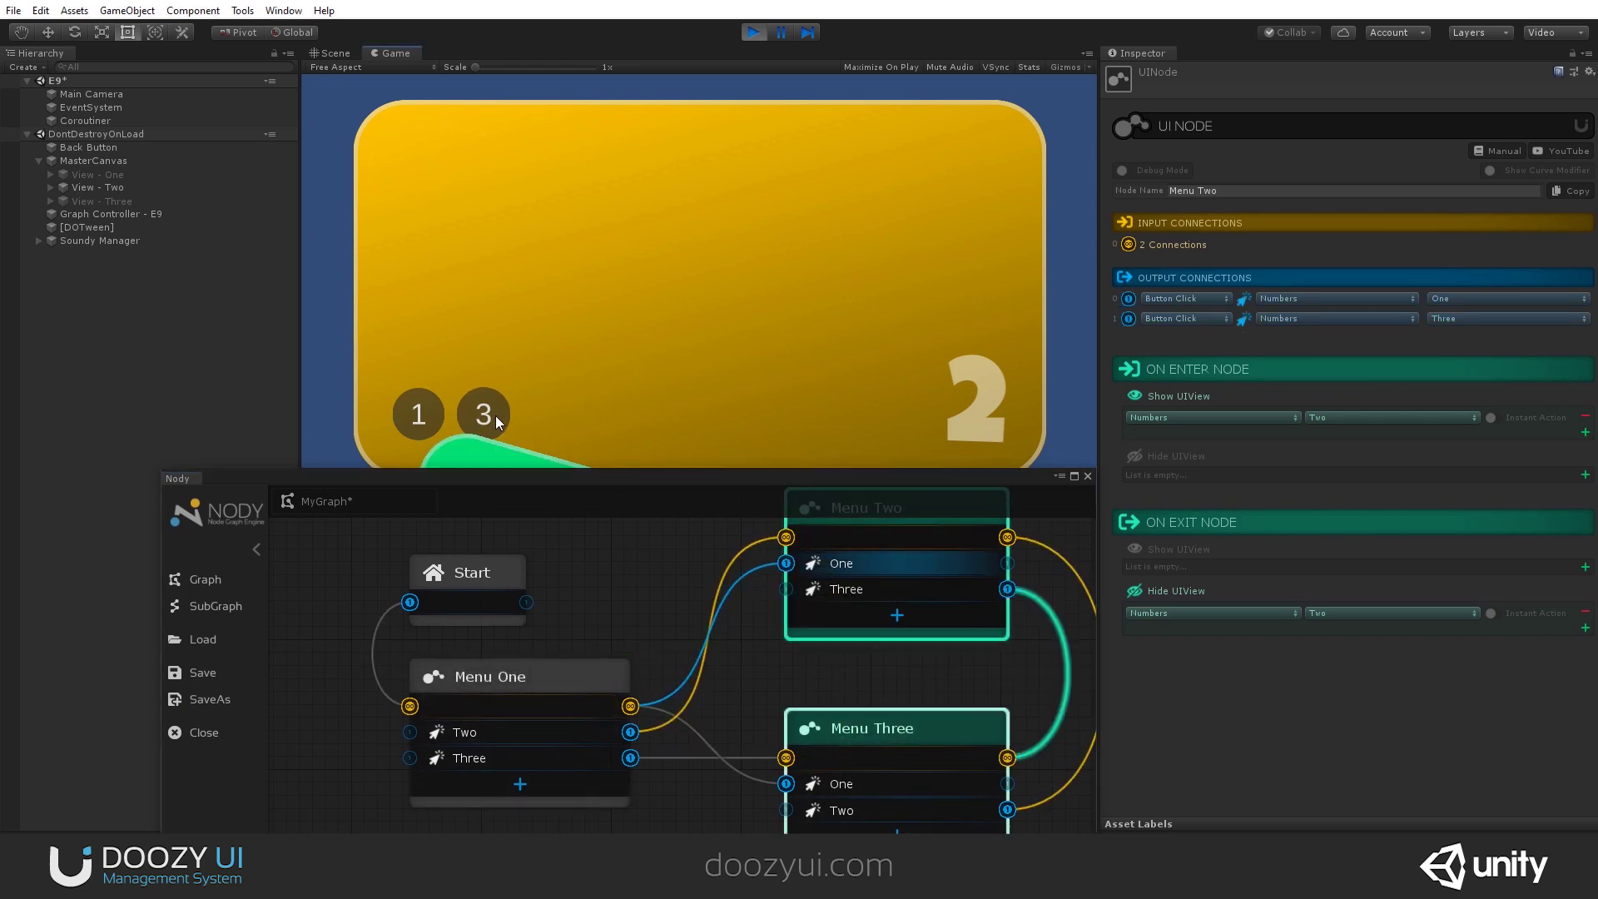
# Step: Test Menu Two's new connections in the running game by switching between views 2, 3 and 1, finishing on view 1
pyautogui.click(496, 417)
pyautogui.click(495, 420)
pyautogui.click(437, 411)
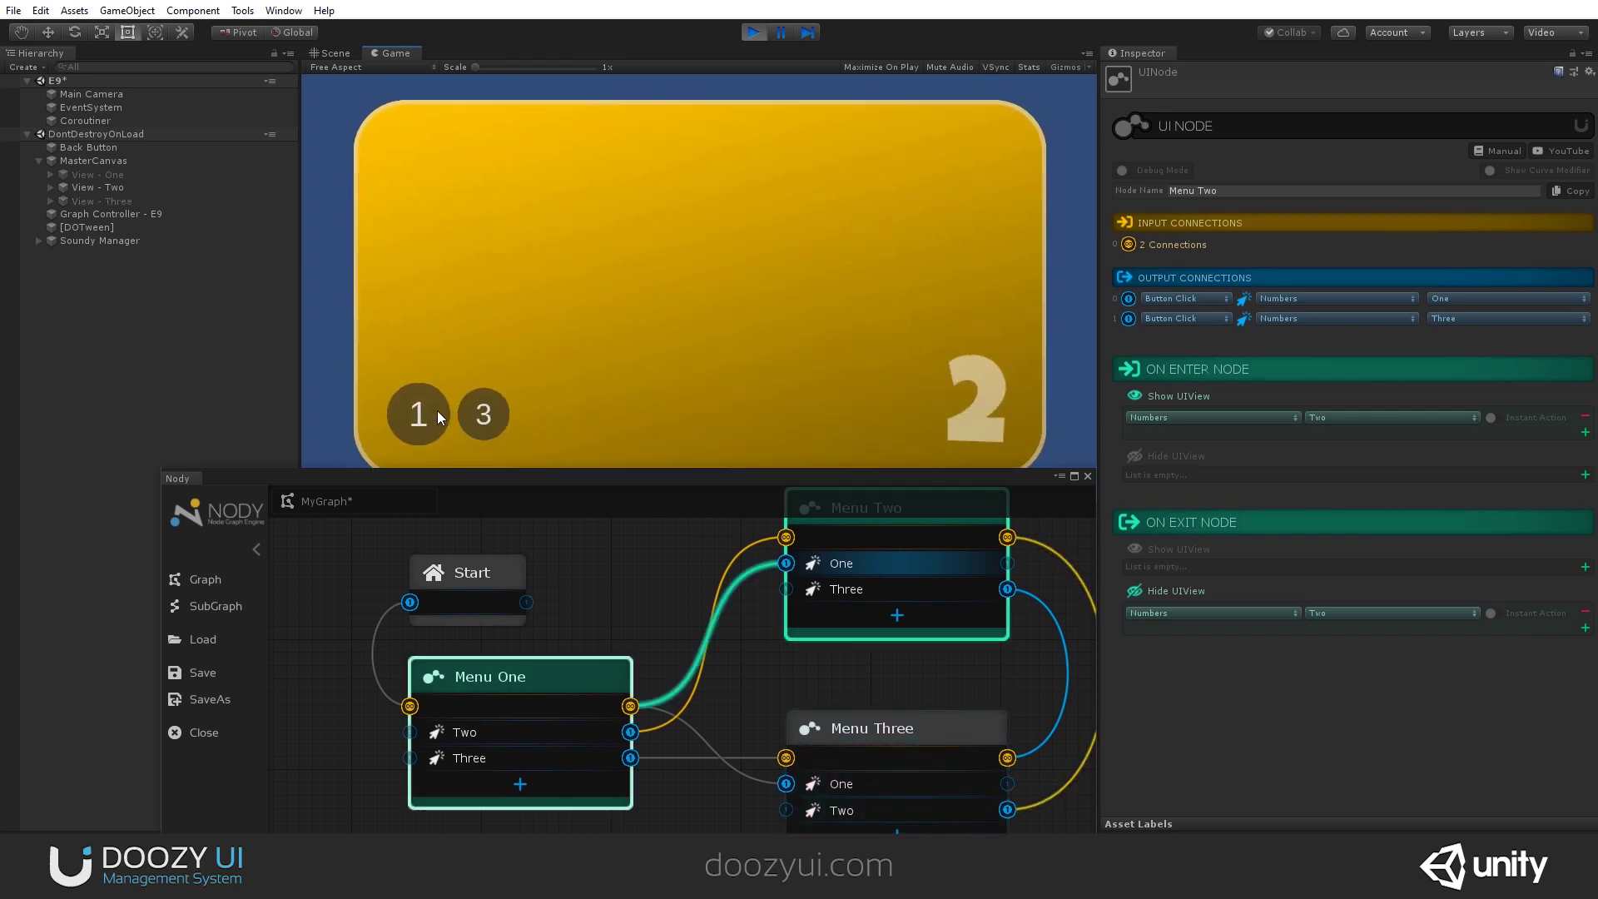
# Step: Add a third output to the Menu One node and set its trigger to a Time Delay of 3 seconds
pyautogui.scroll(-3, 841, 692)
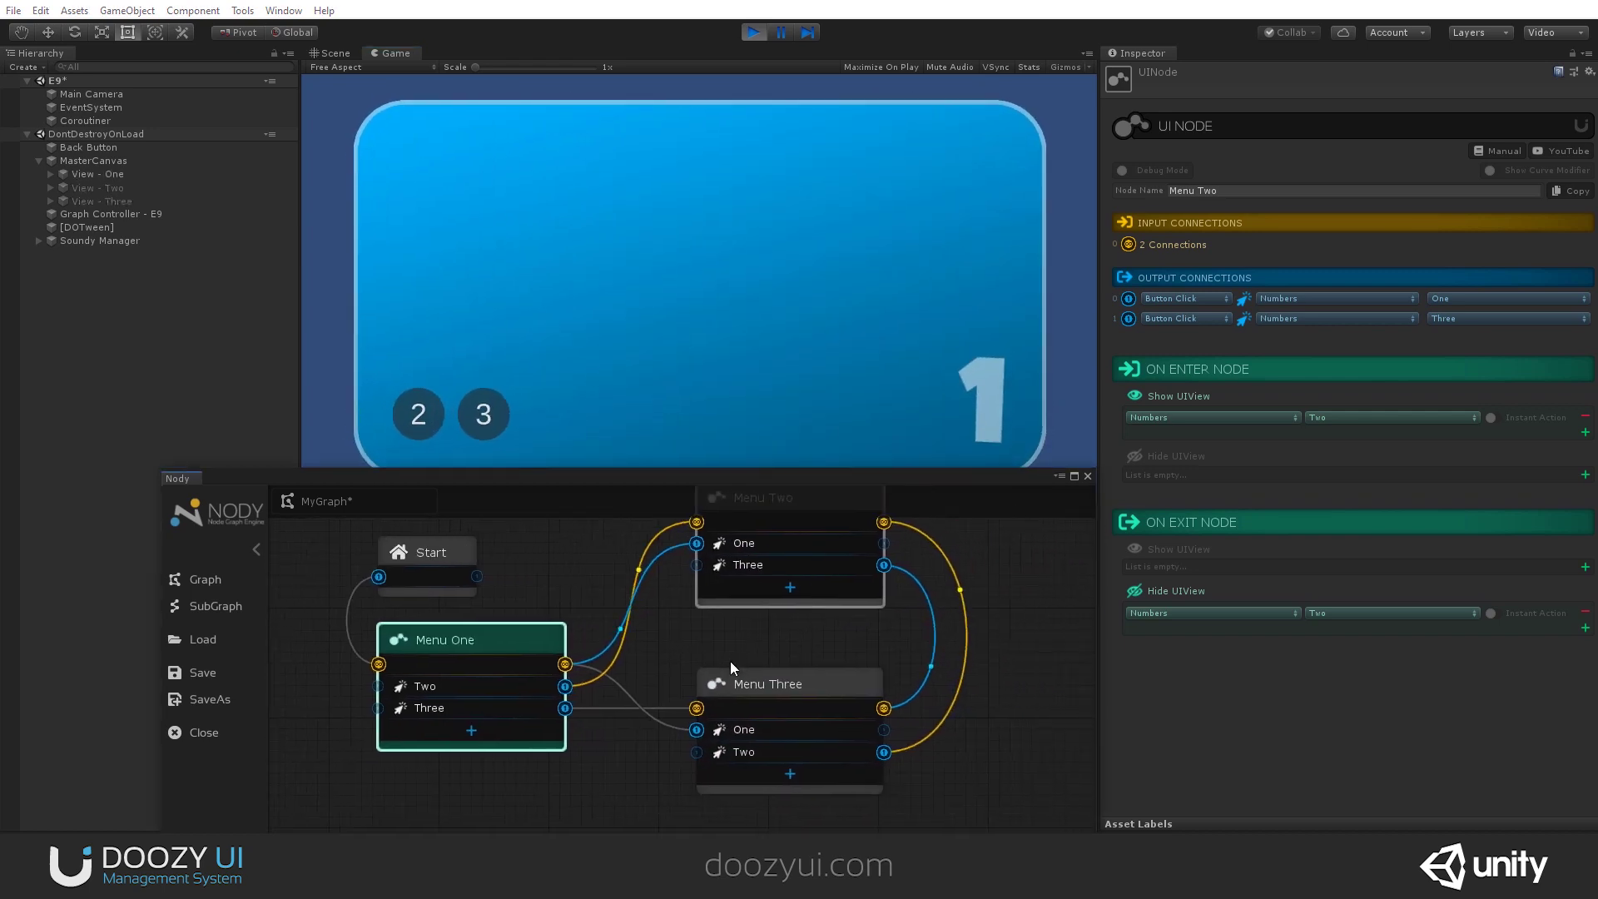
pyautogui.moveTo(731, 662); pyautogui.dragTo(724, 678, button='middle')
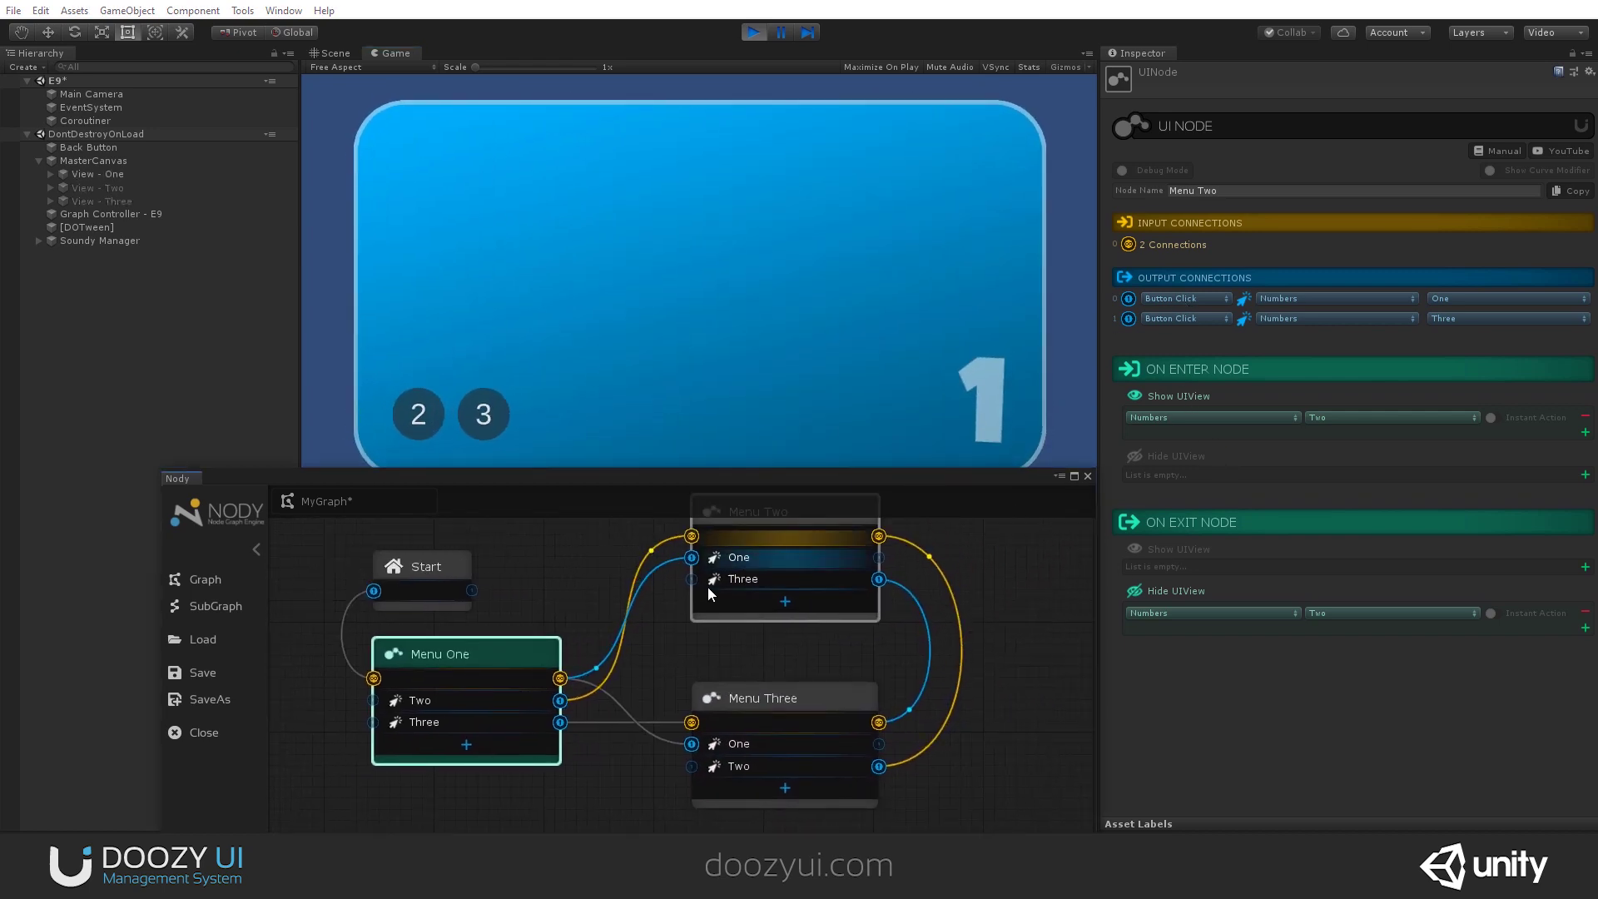
pyautogui.click(468, 745)
pyautogui.moveTo(599, 769); pyautogui.dragTo(661, 706, button='middle')
pyautogui.click(512, 592)
pyautogui.click(1196, 340)
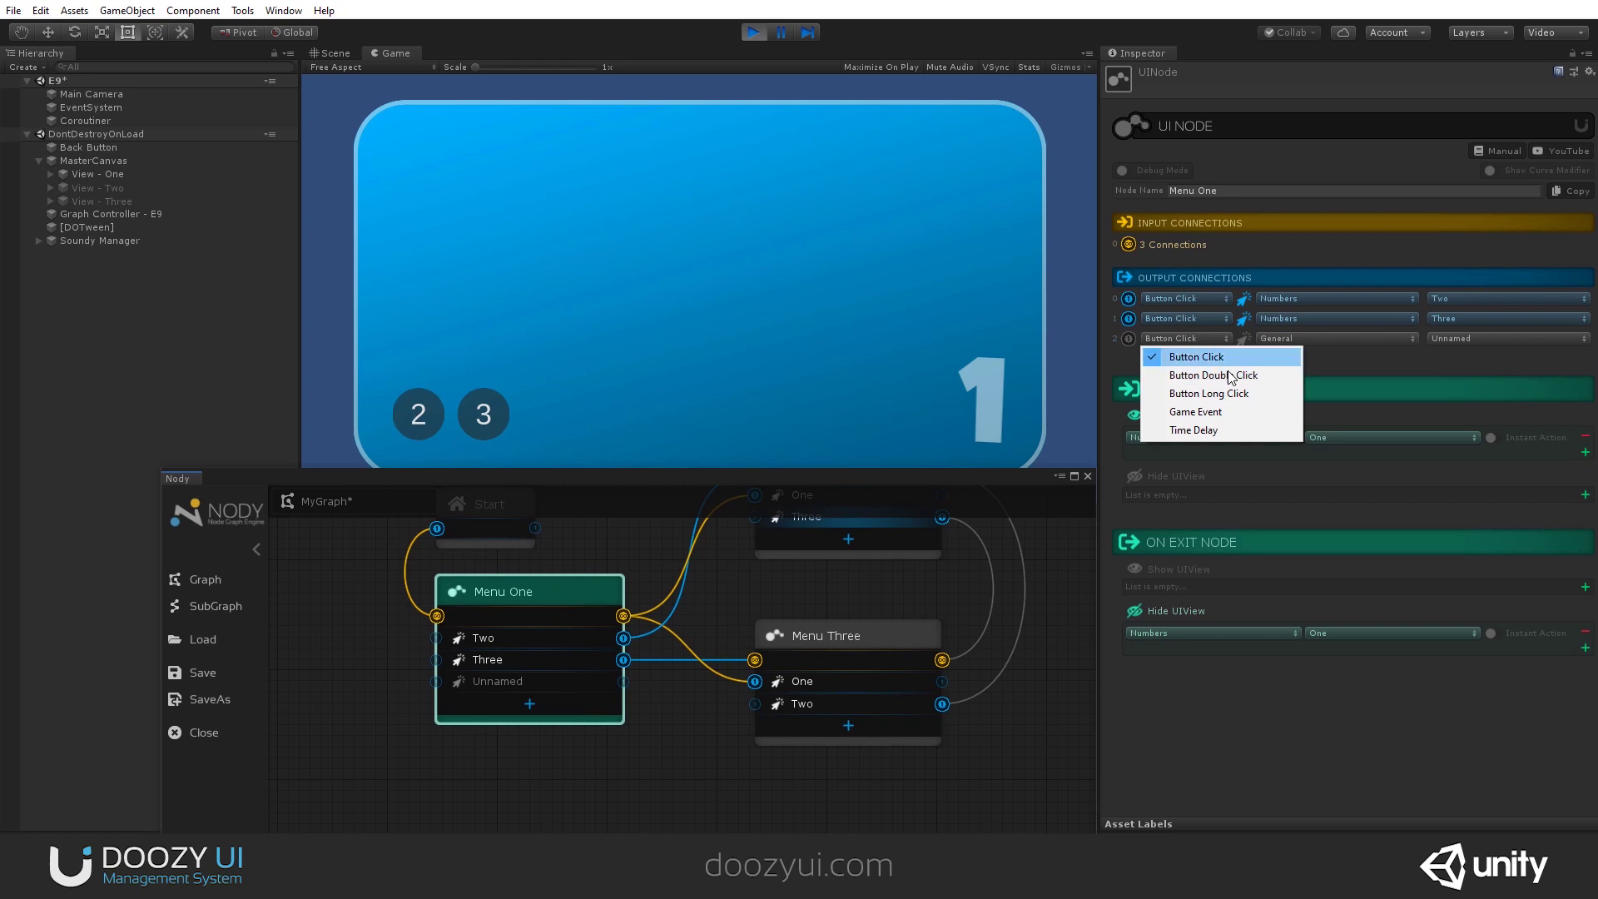
pyautogui.click(1195, 430)
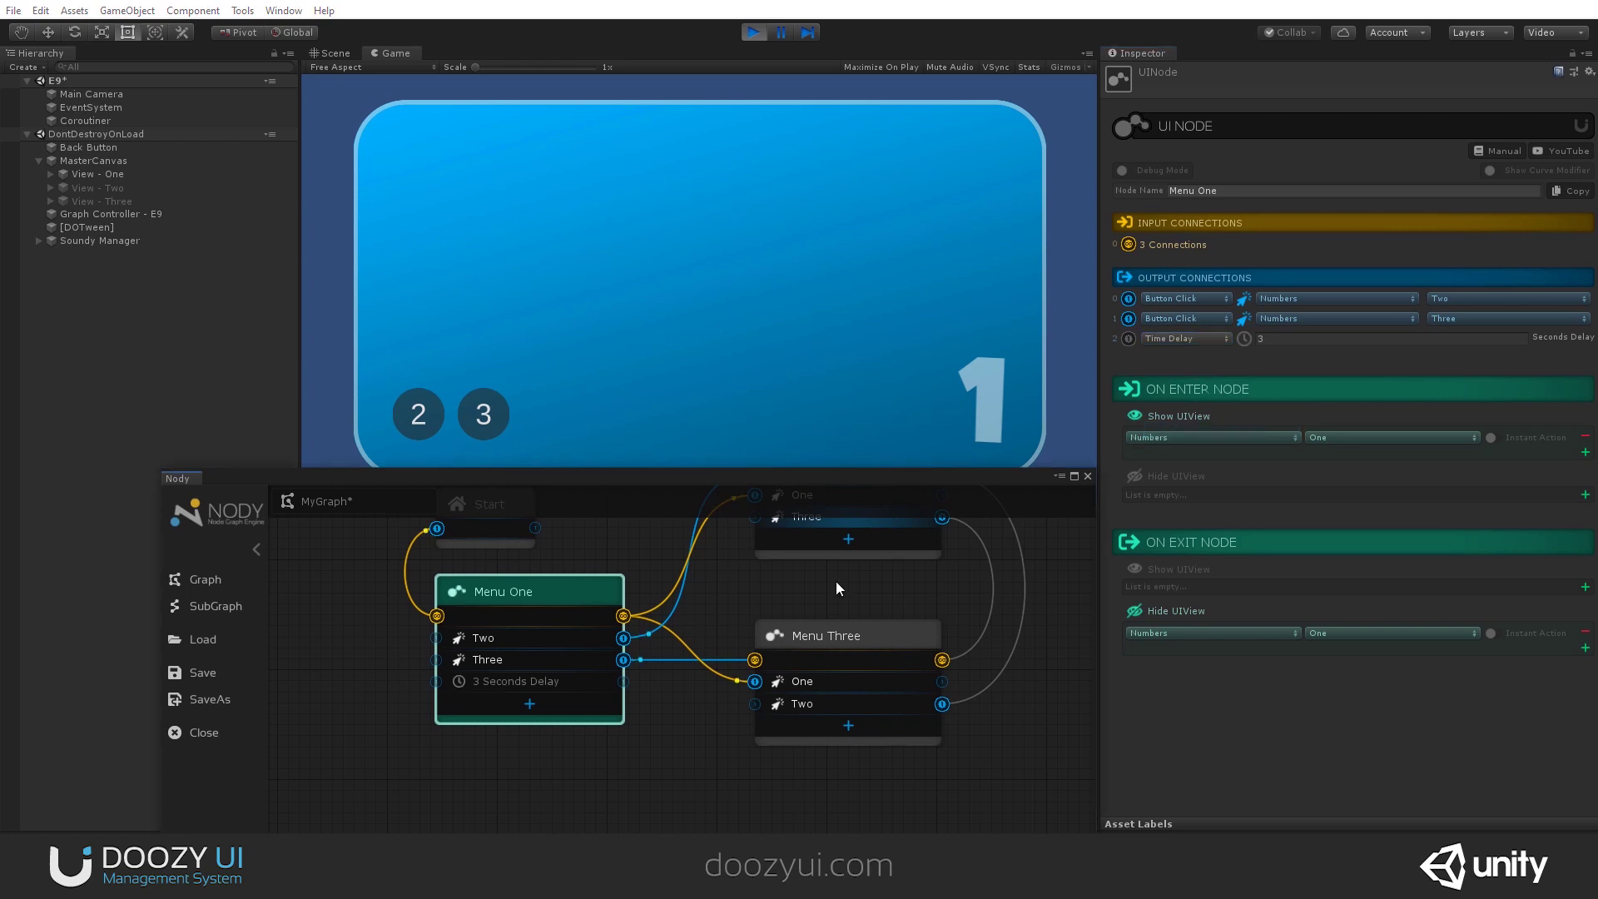
# Step: Connect Menu One's 3 Seconds Delay output to Menu Two and test it by switching the game to view 2 and back to 1
pyautogui.moveTo(633, 757); pyautogui.dragTo(635, 742)
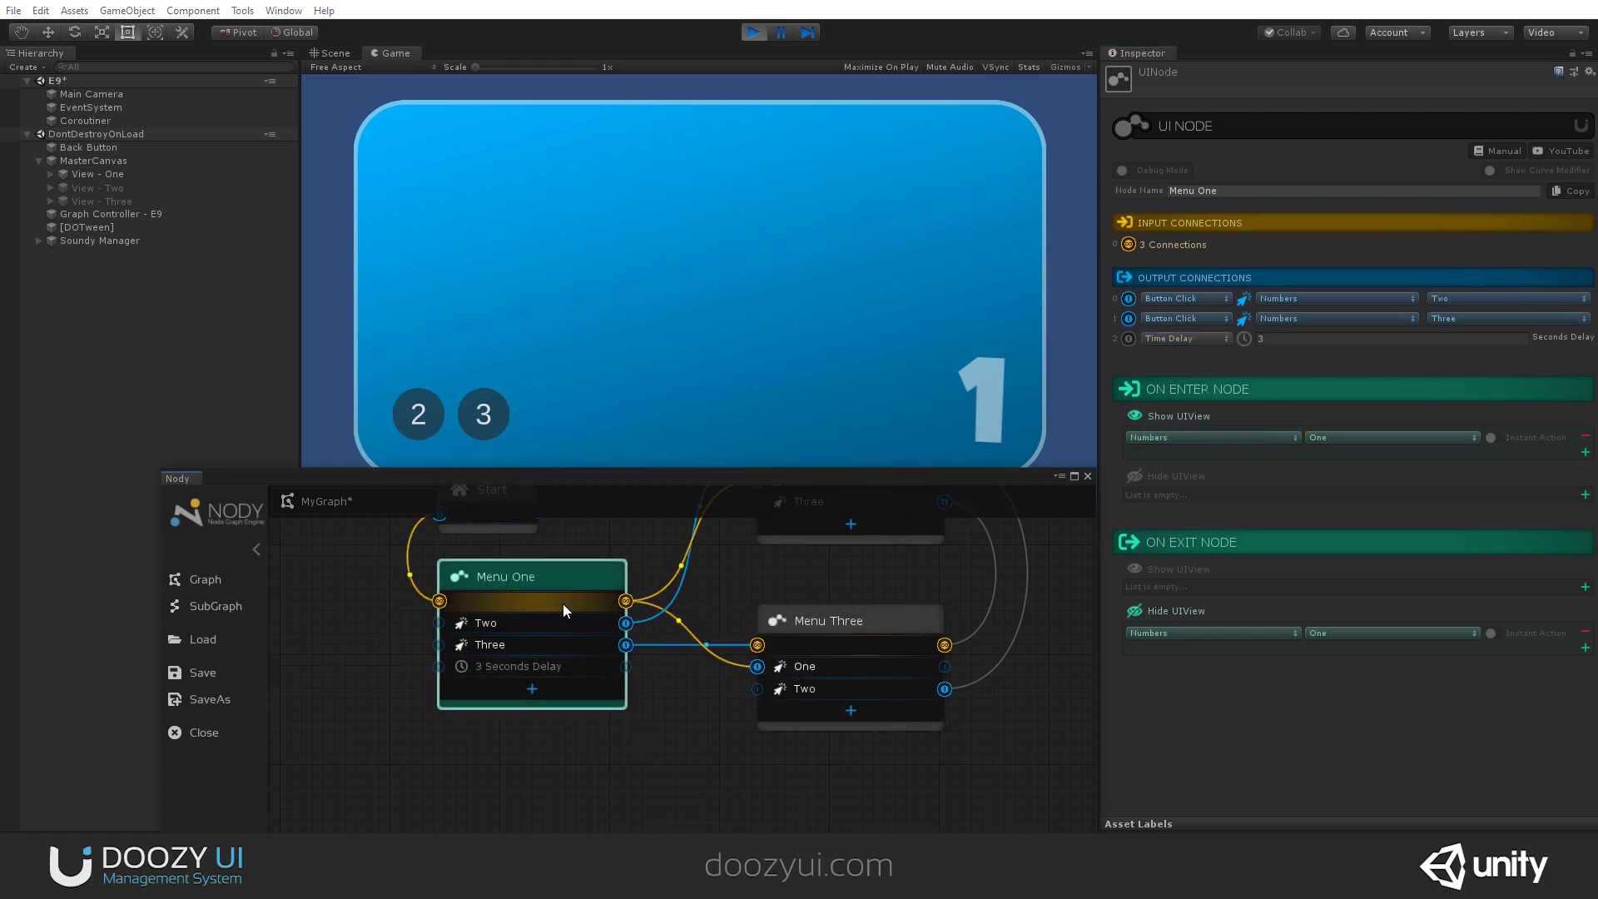
pyautogui.moveTo(627, 661); pyautogui.dragTo(829, 550)
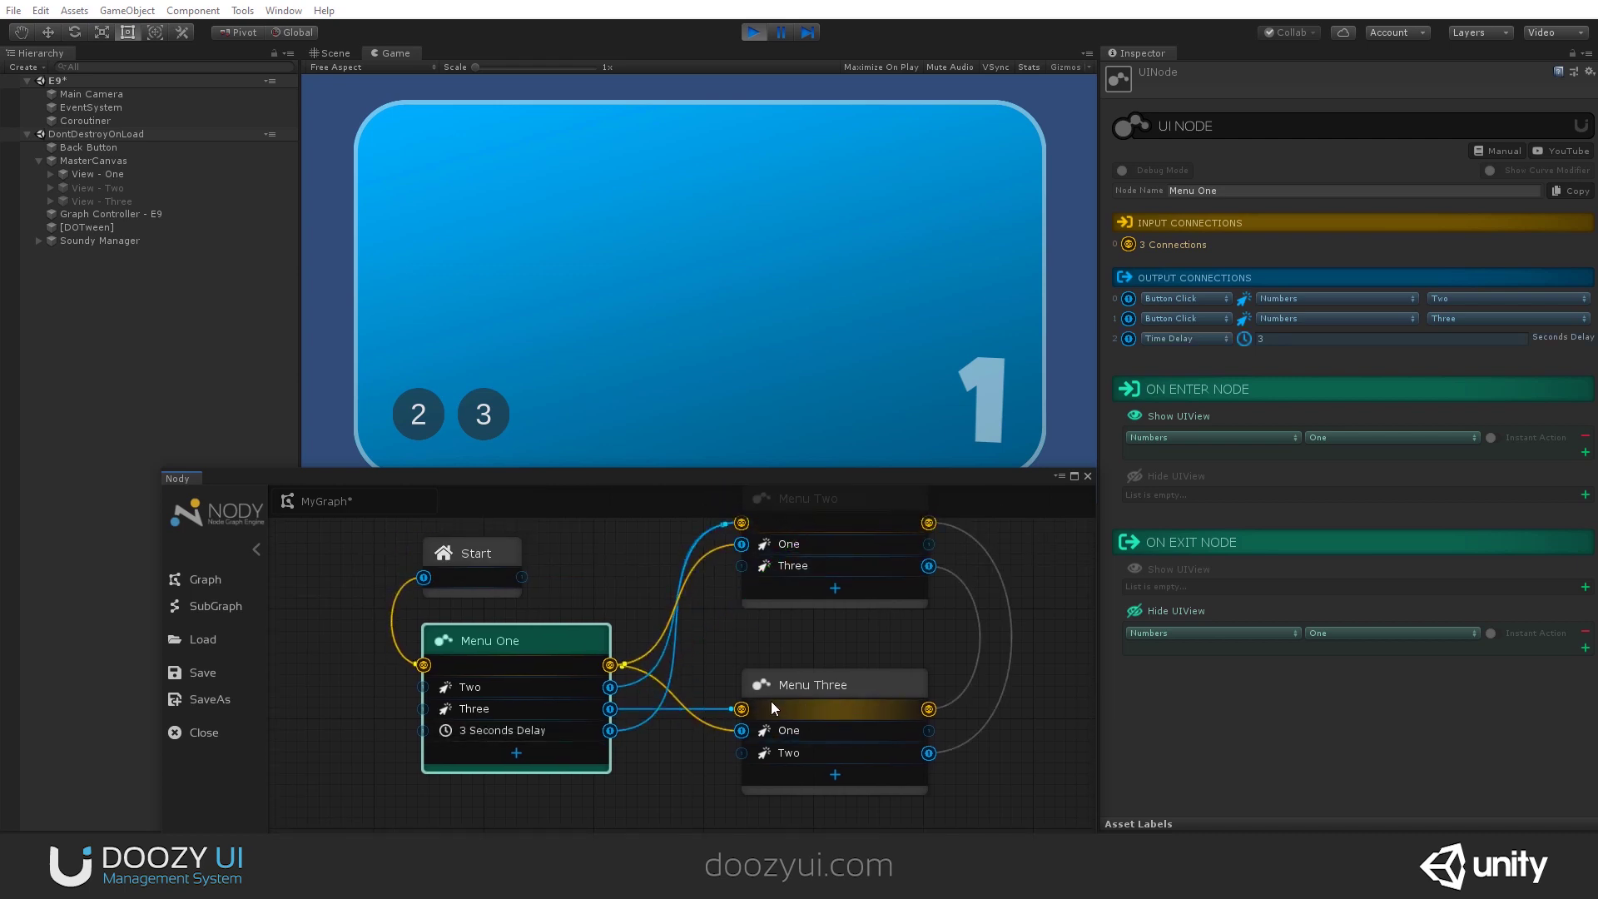
pyautogui.click(422, 416)
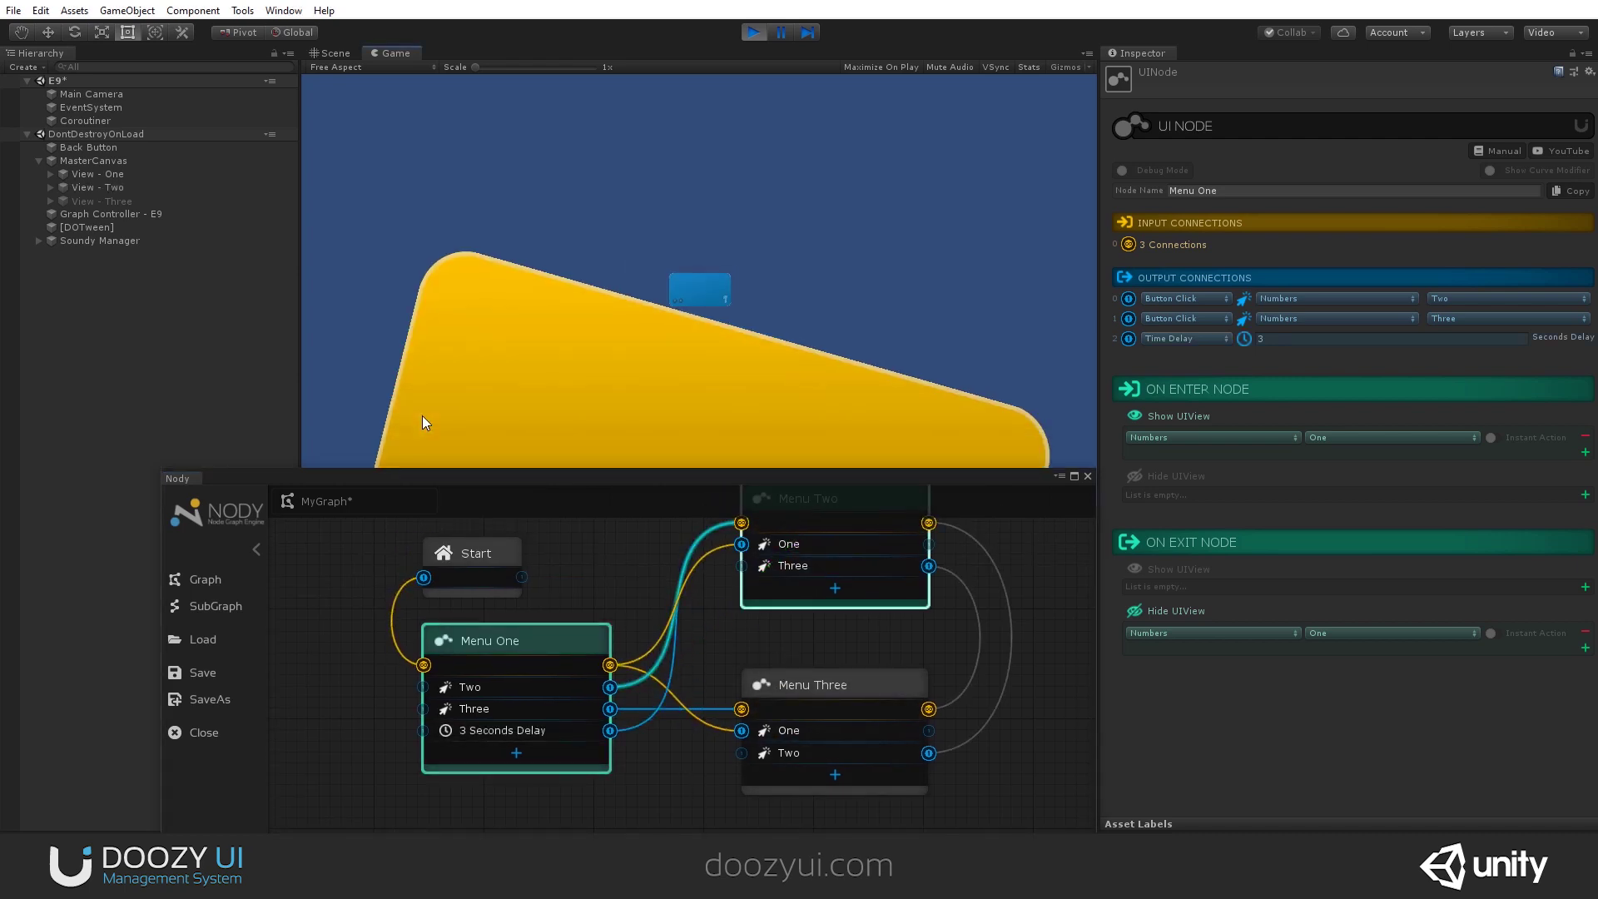
pyautogui.click(421, 408)
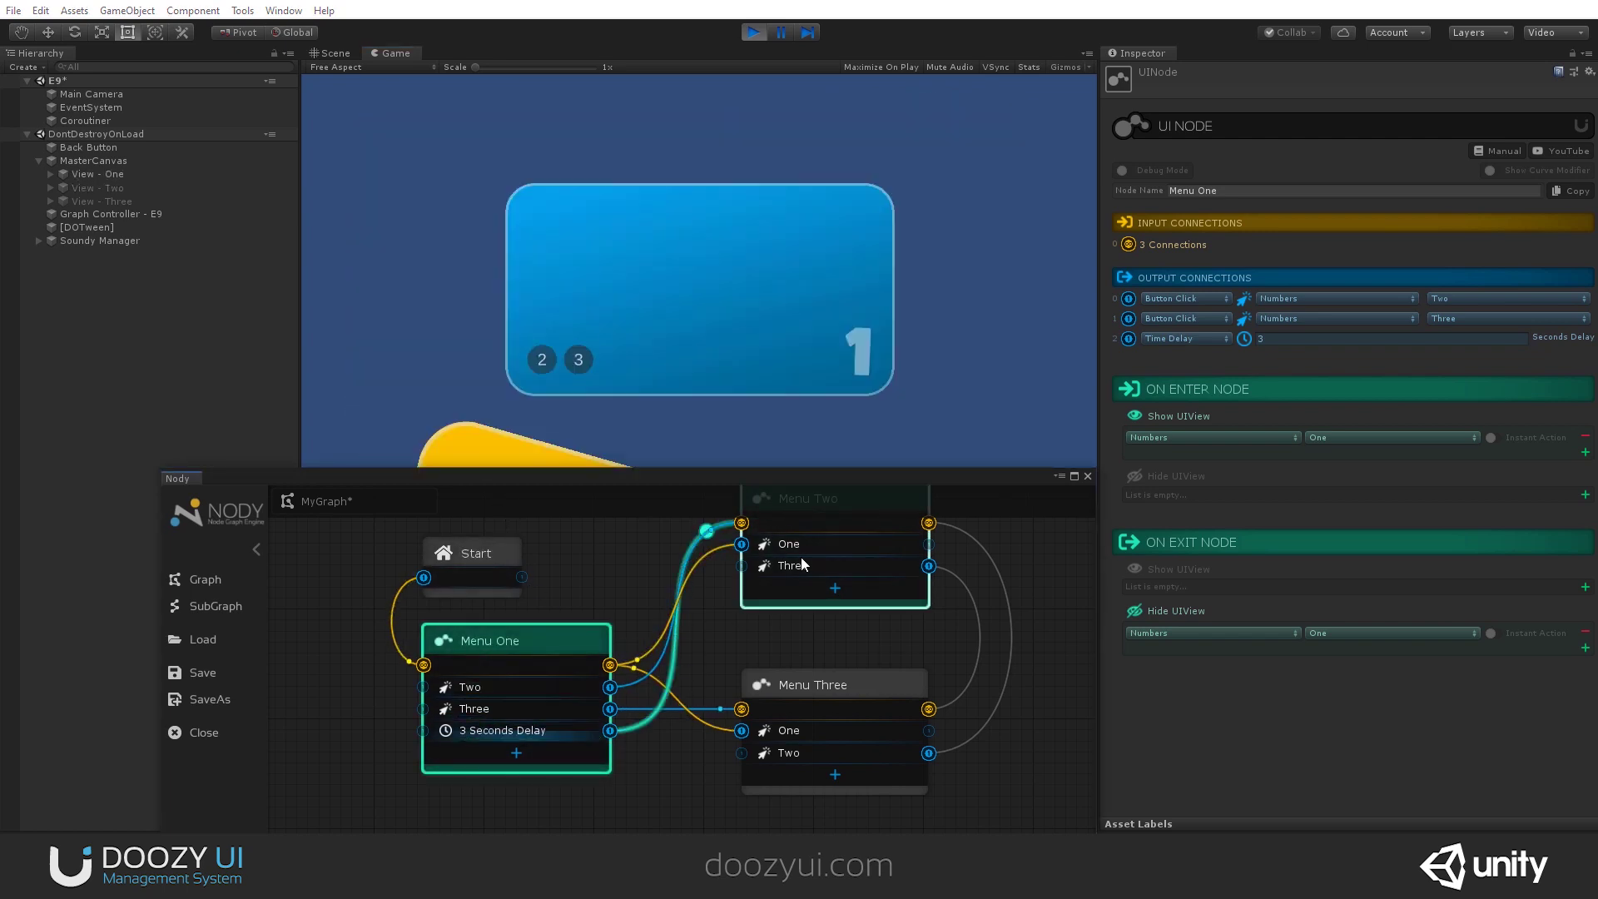
# Step: Add a 3-second Time Delay output to the Menu Two node and connect it to Menu Three
pyautogui.moveTo(887, 583); pyautogui.dragTo(864, 638, button='middle')
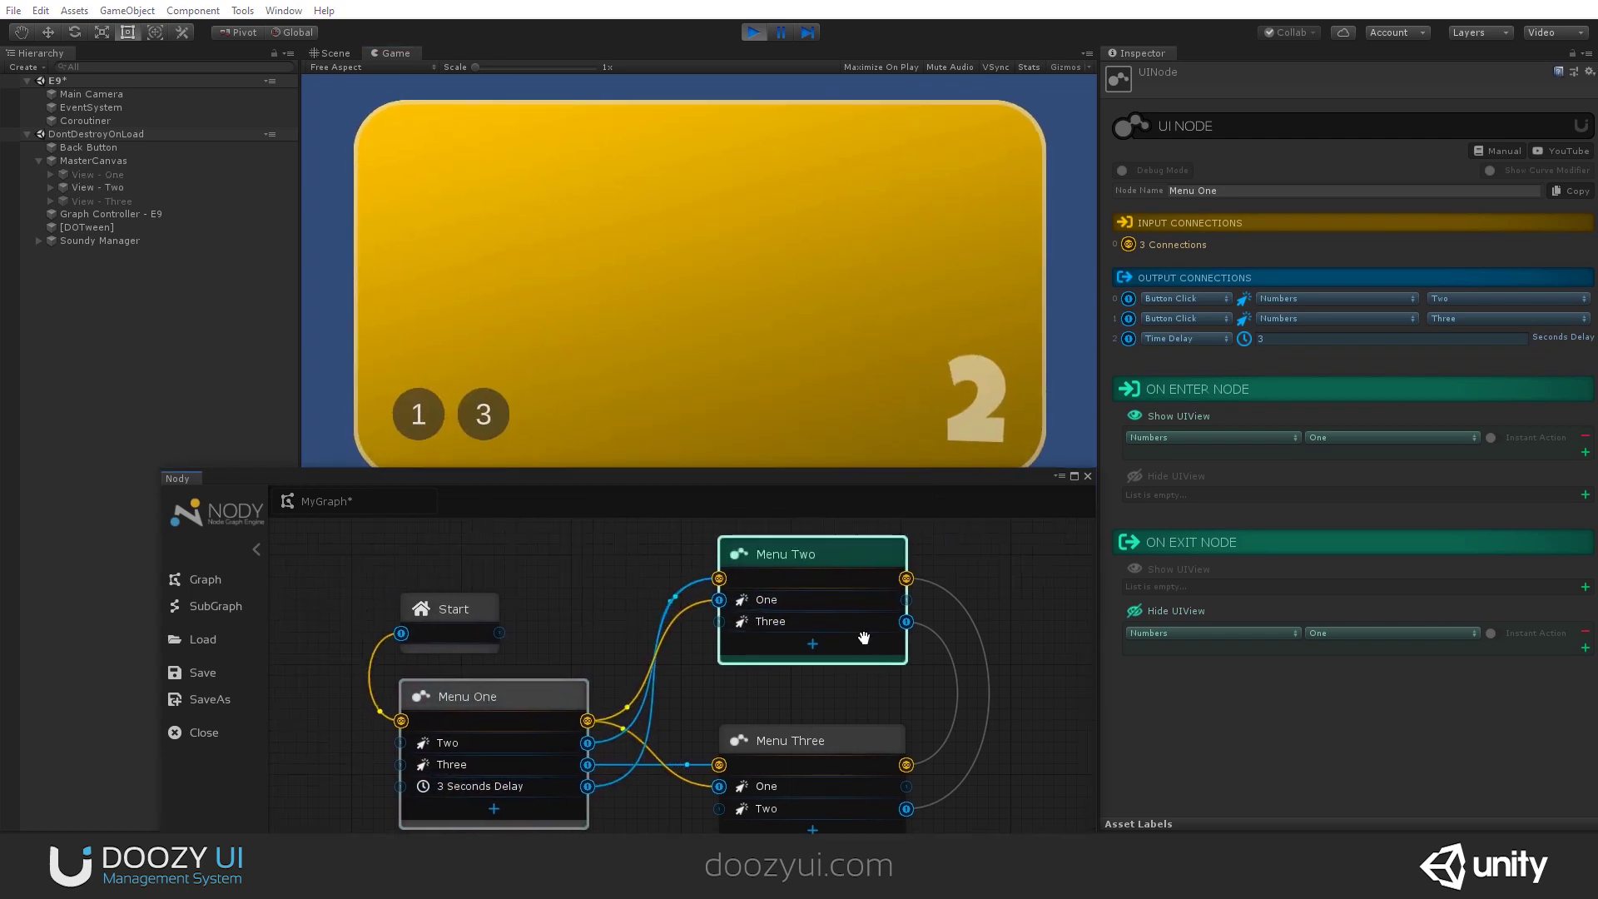
pyautogui.click(819, 548)
pyautogui.click(808, 650)
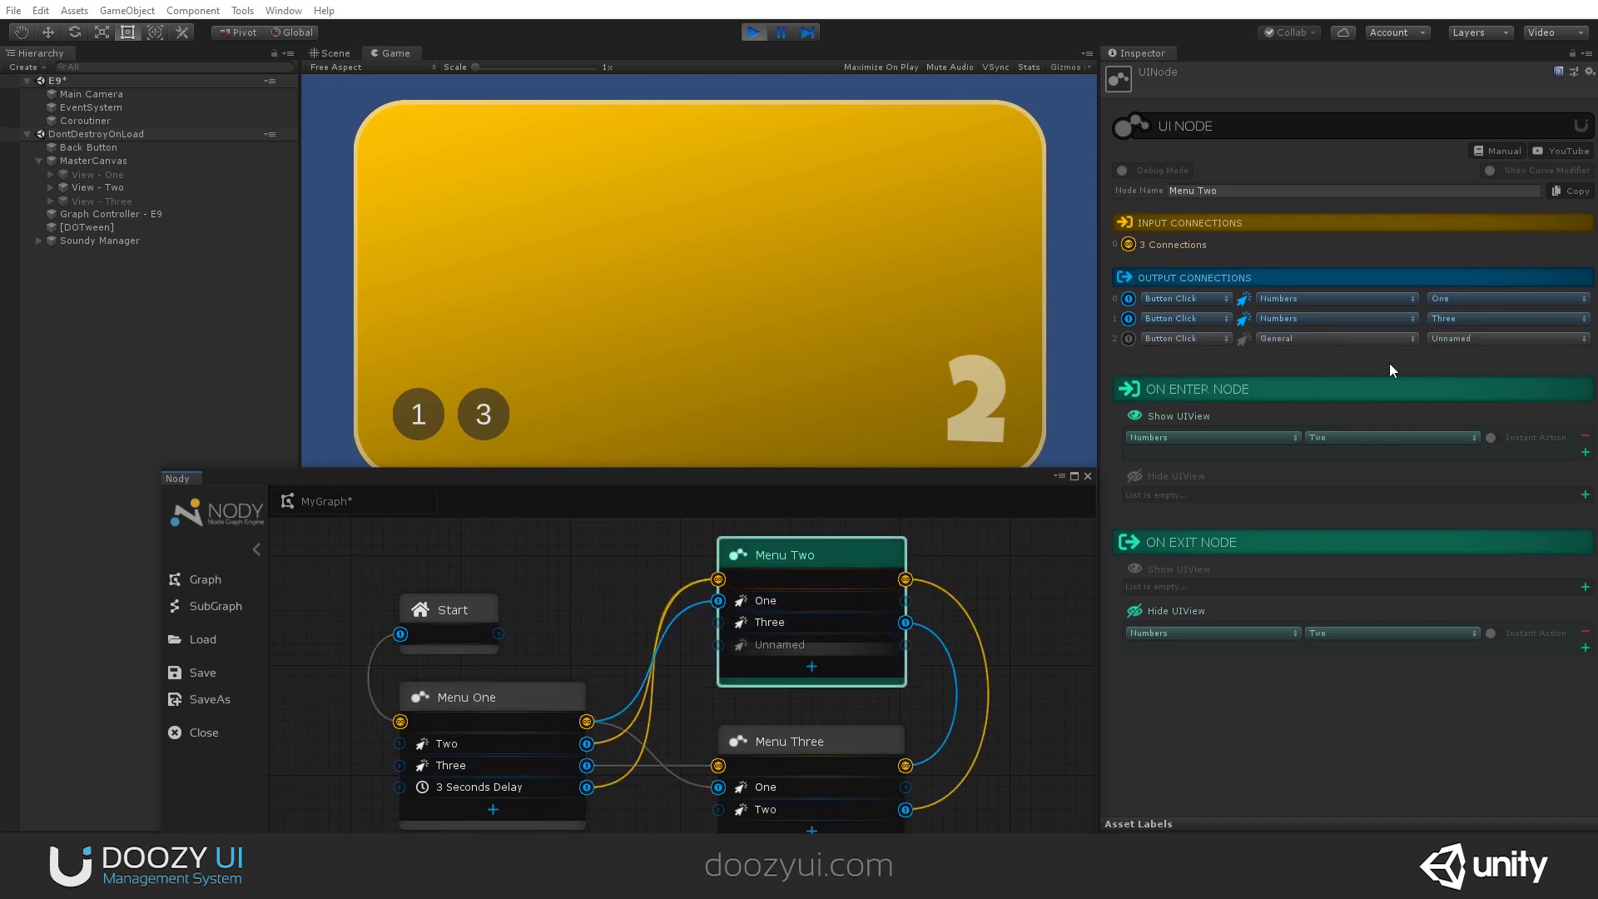
pyautogui.click(1211, 339)
pyautogui.click(1207, 429)
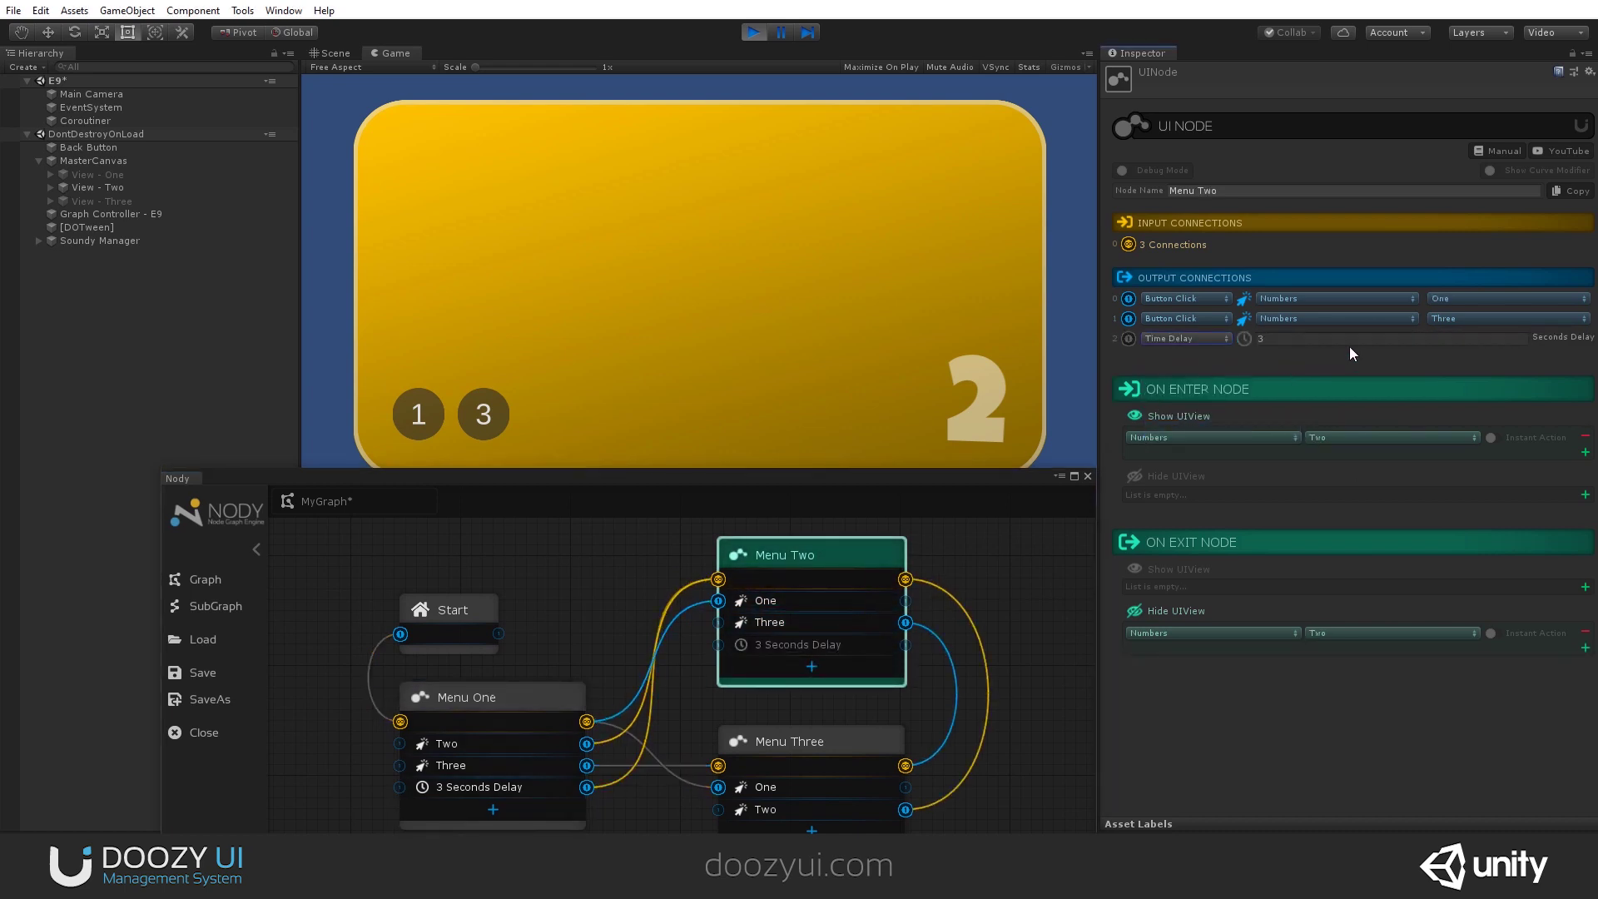
pyautogui.moveTo(846, 665); pyautogui.dragTo(866, 591, button='middle')
pyautogui.moveTo(857, 575); pyautogui.dragTo(858, 692)
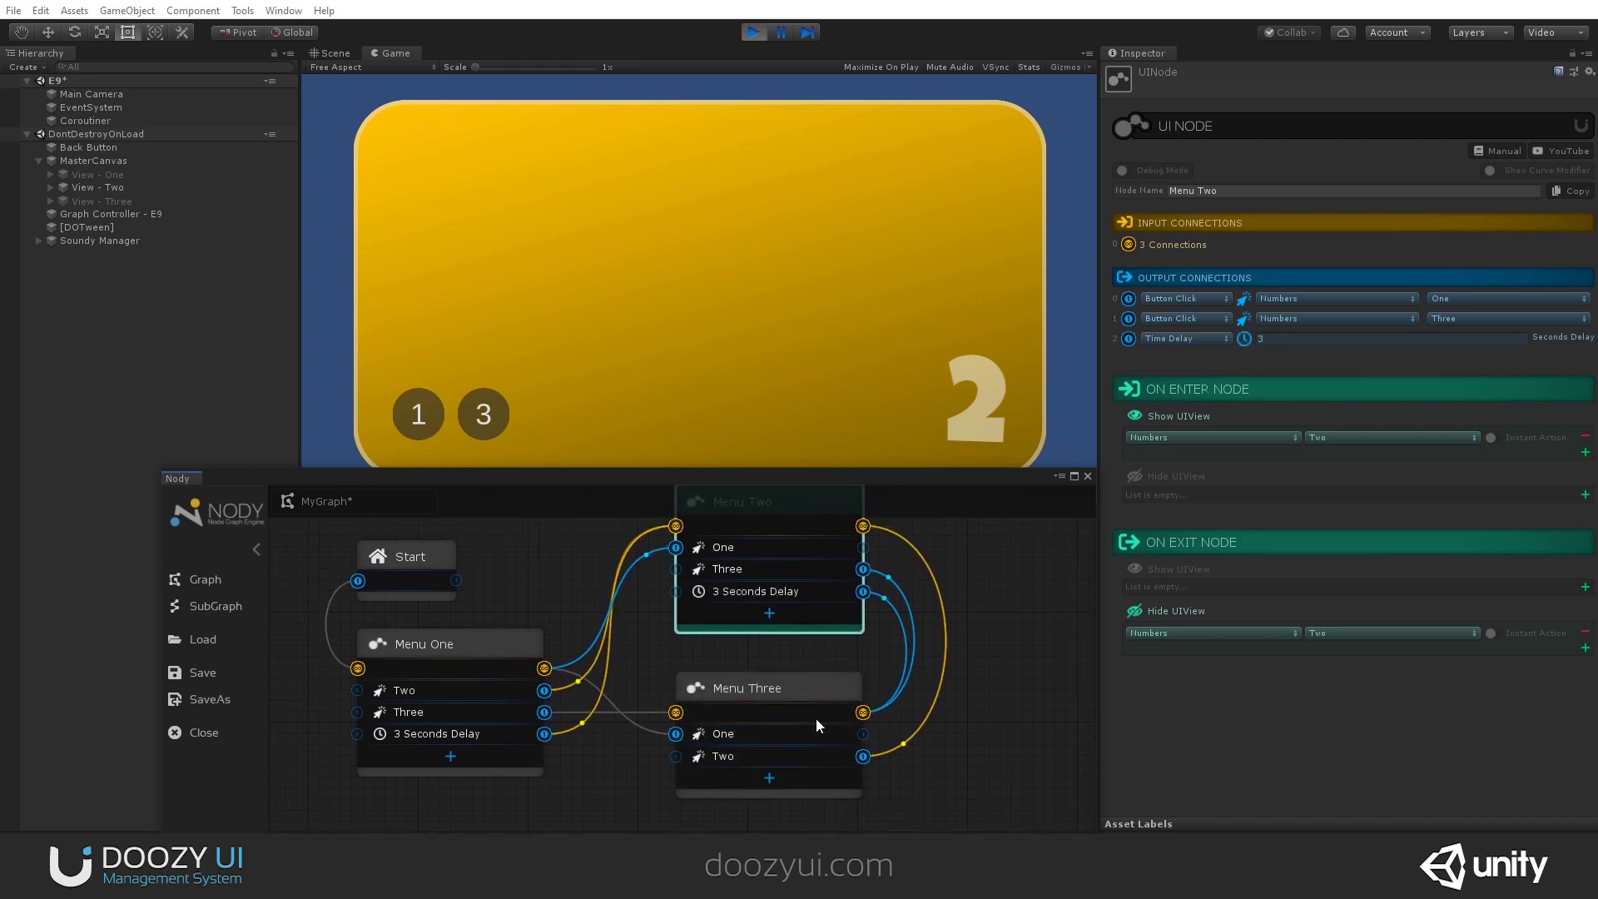
# Step: Add a 3-second Time Delay output to the Menu Three node and connect it to Menu One
pyautogui.click(783, 688)
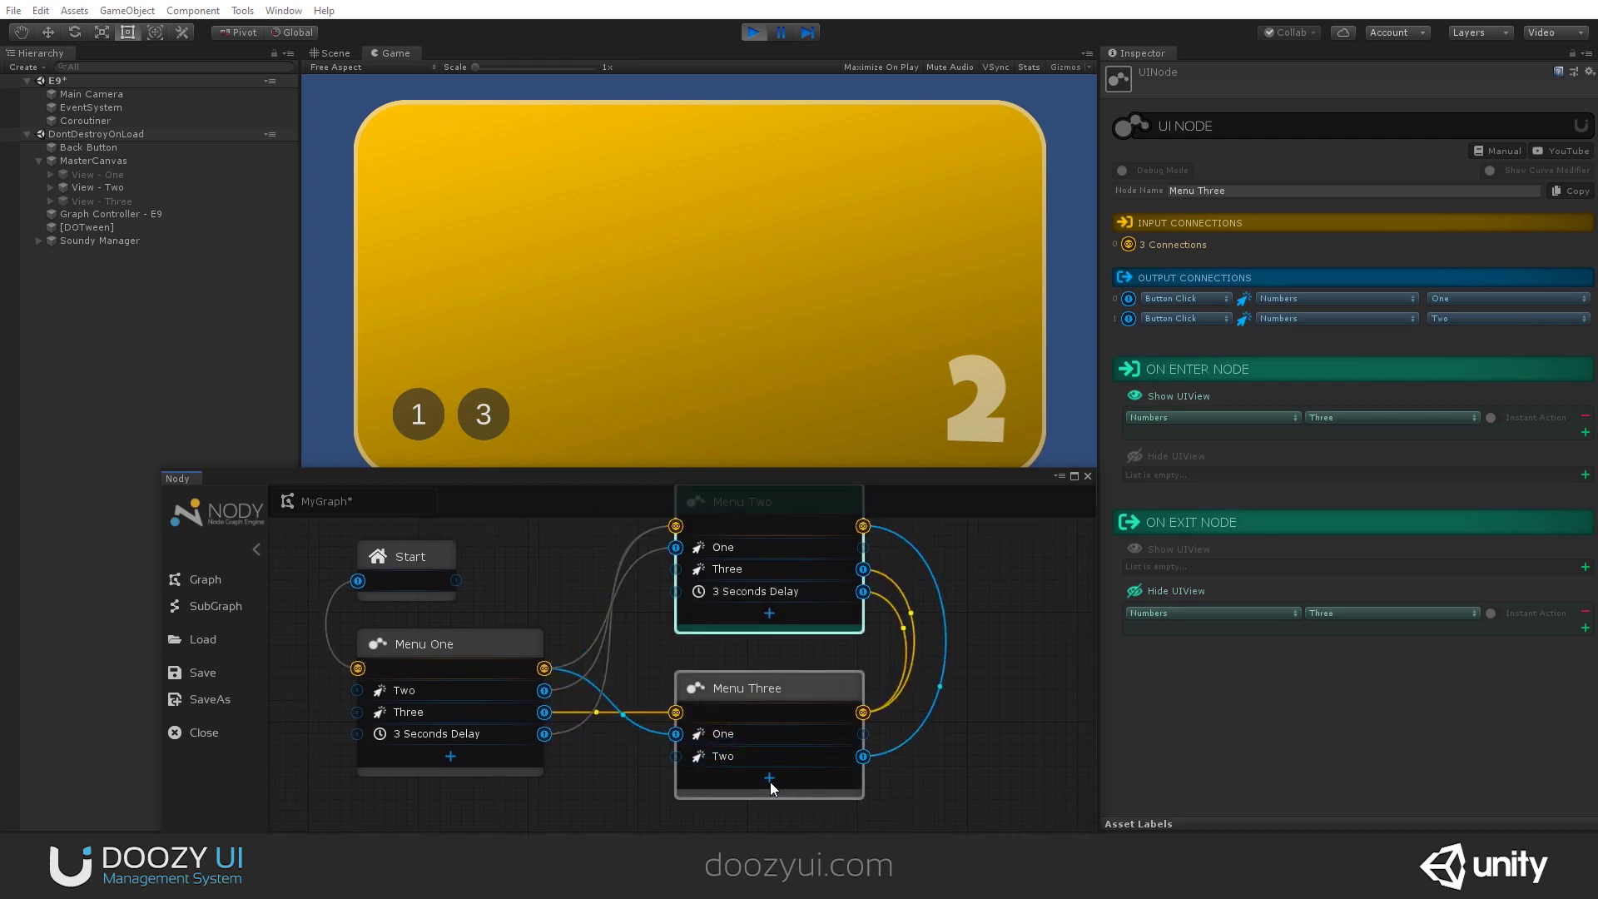
pyautogui.click(769, 780)
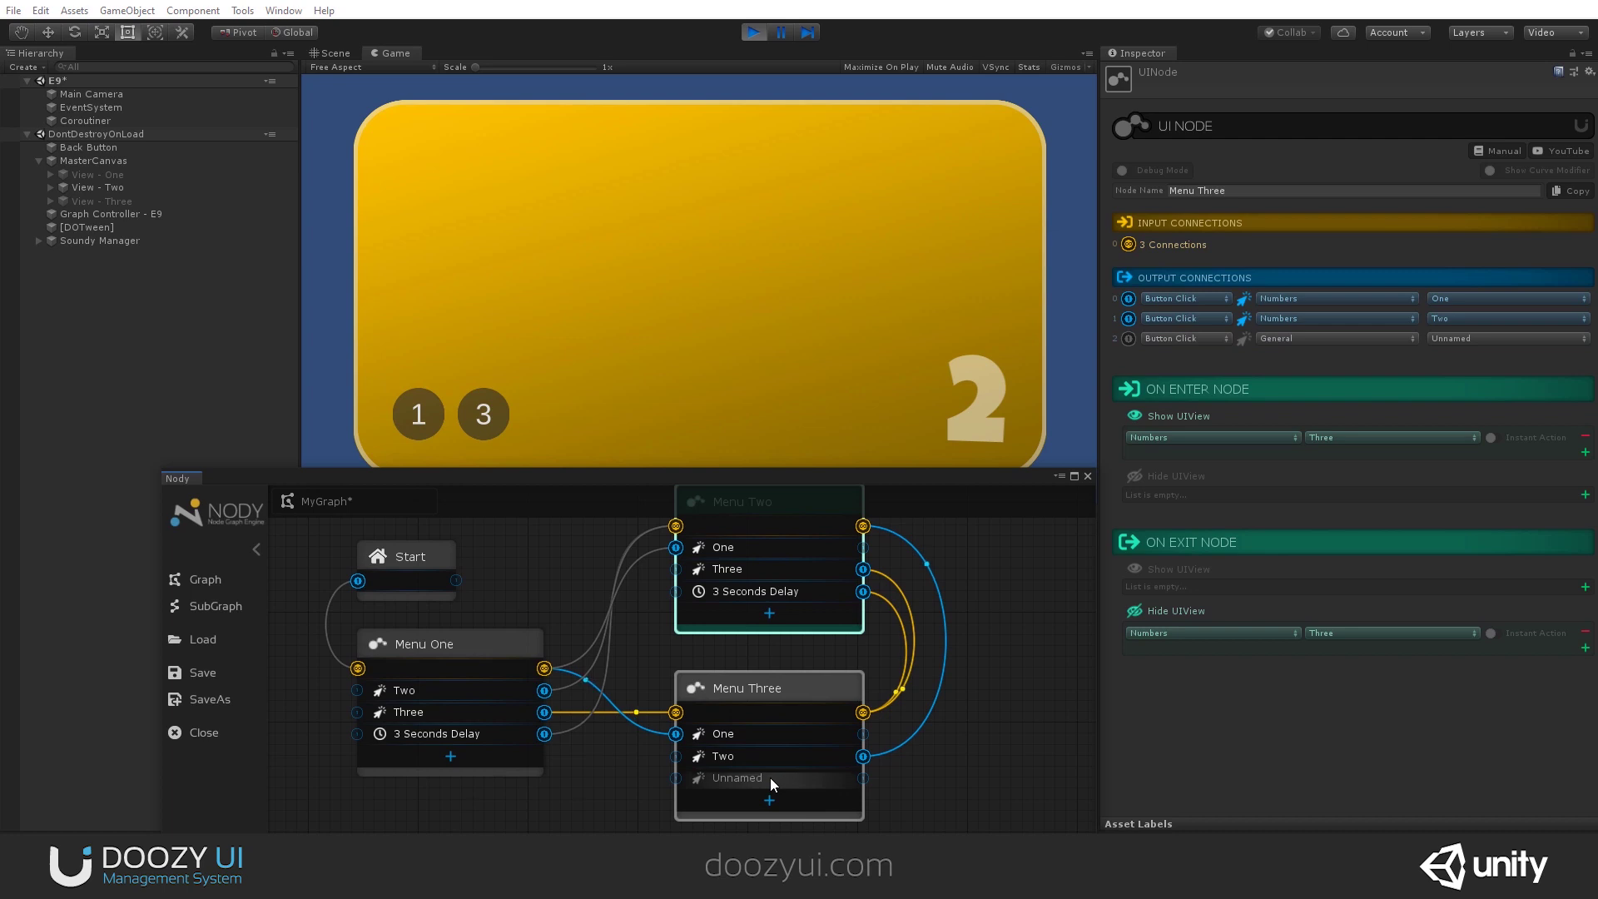
pyautogui.click(1227, 338)
pyautogui.click(1249, 429)
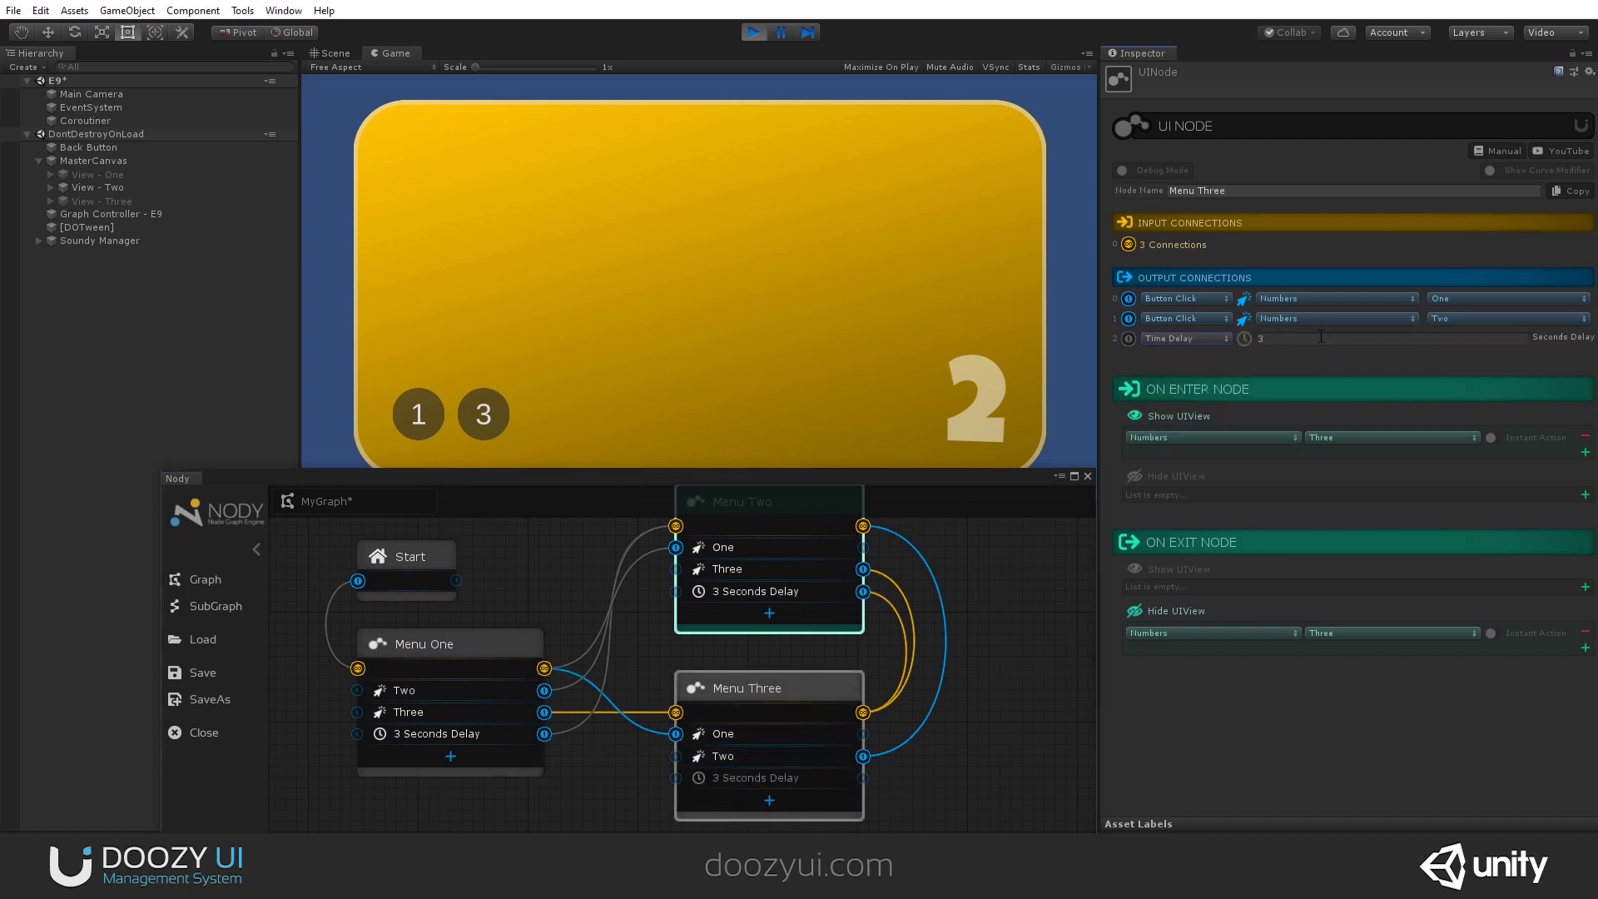
pyautogui.moveTo(751, 779); pyautogui.dragTo(466, 669)
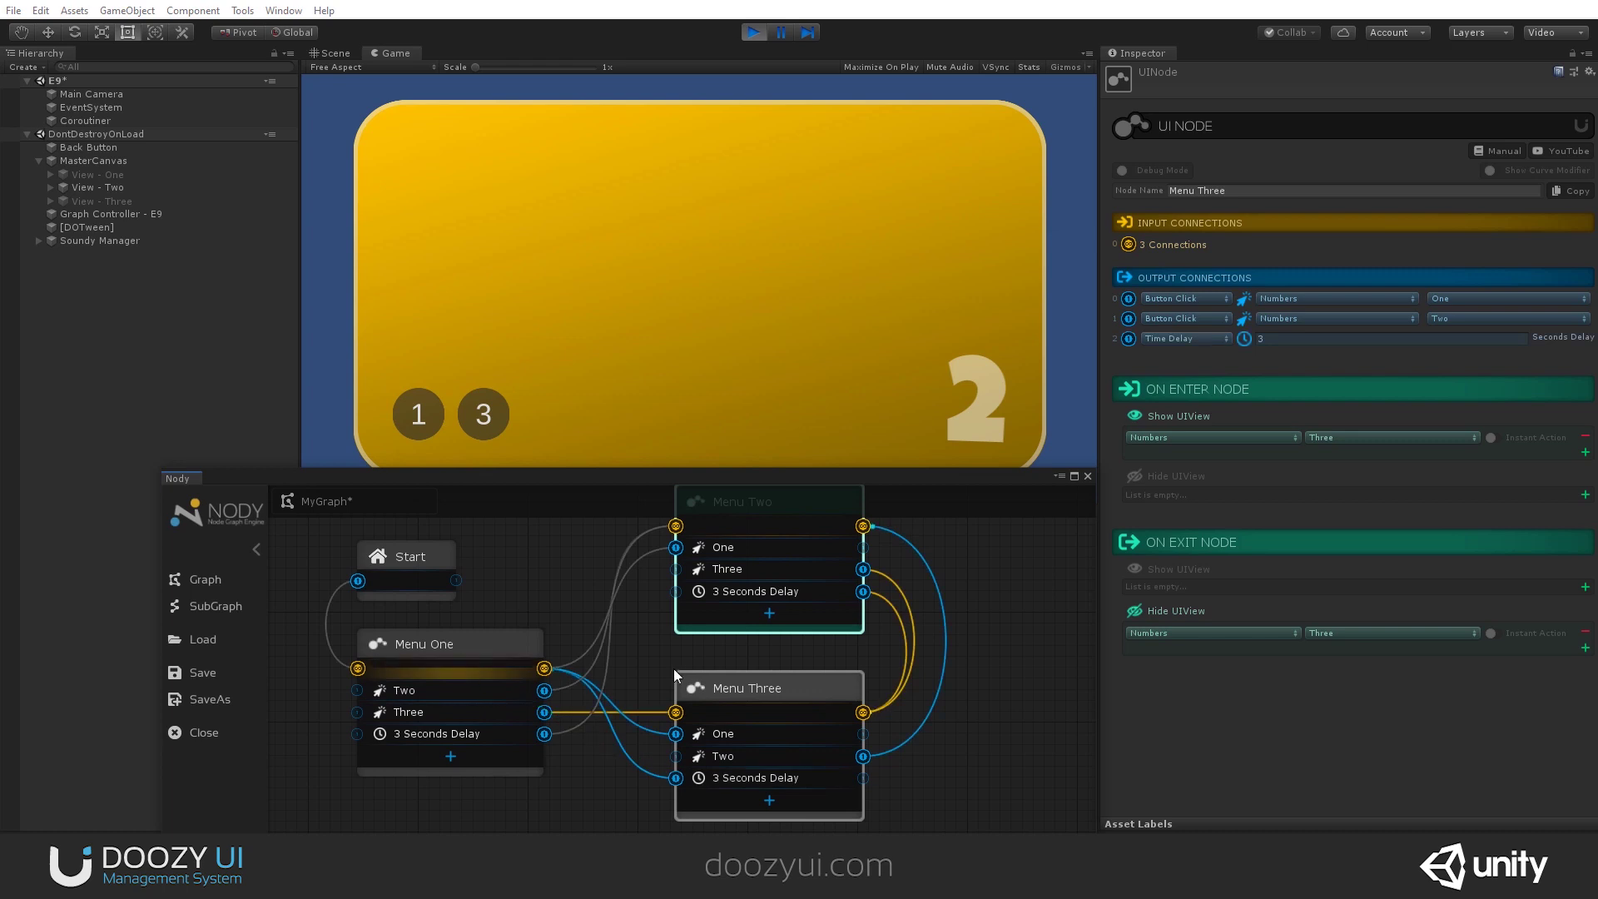
# Step: Switch the running game to view 1 and watch the time delays cycle through the three menu nodes
pyautogui.scroll(-2, 741, 676)
pyautogui.moveTo(718, 653); pyautogui.dragTo(709, 697, button='middle')
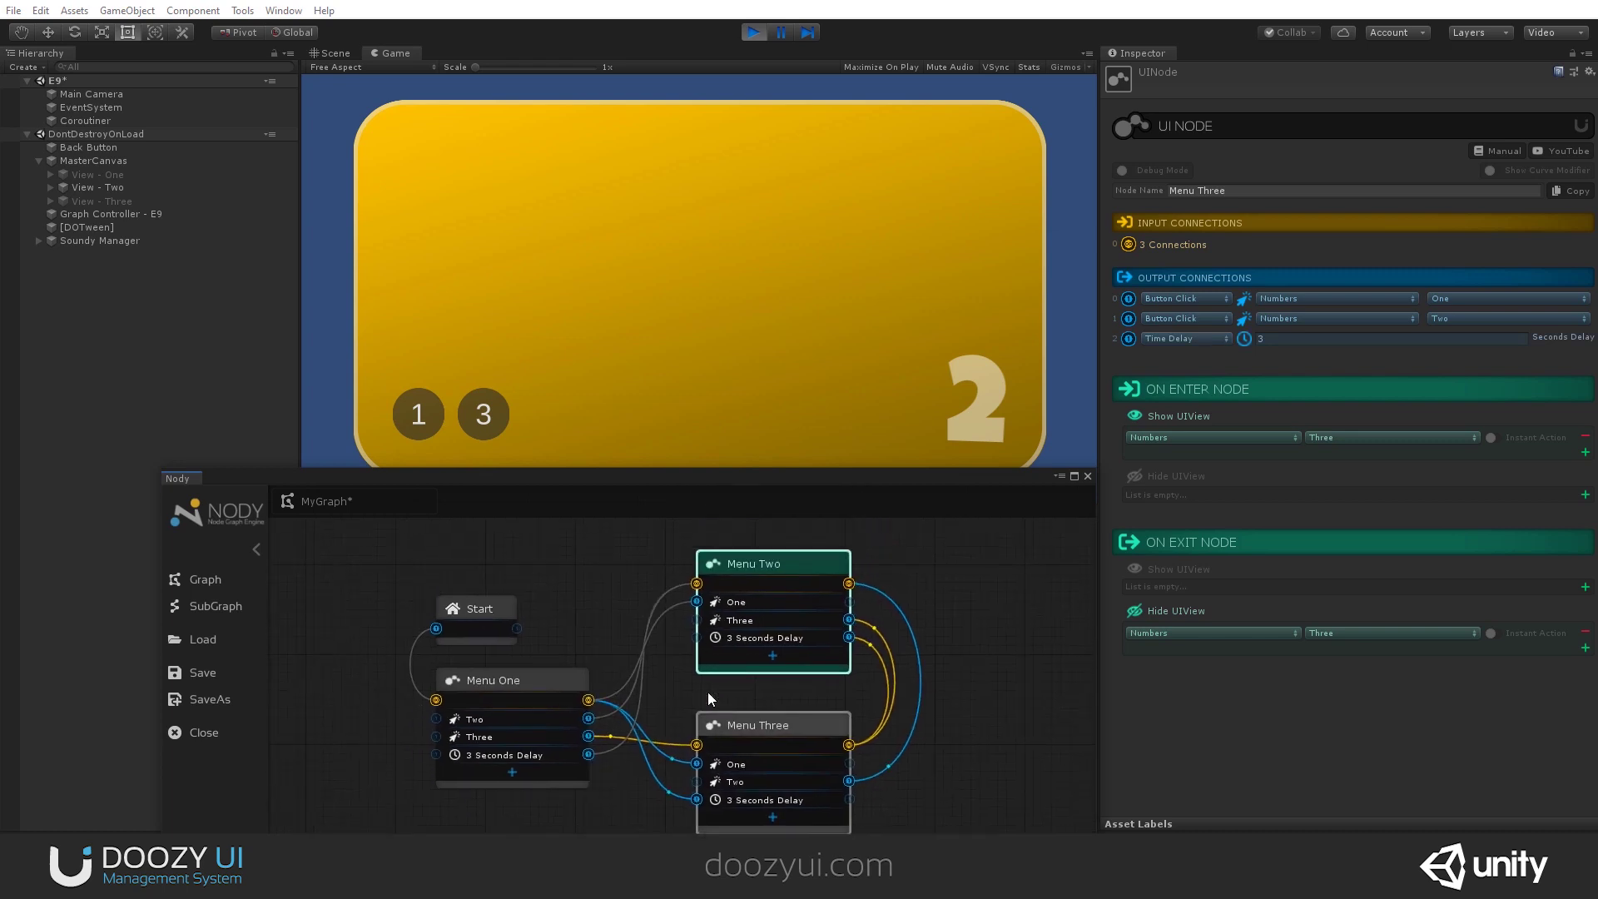
pyautogui.click(432, 422)
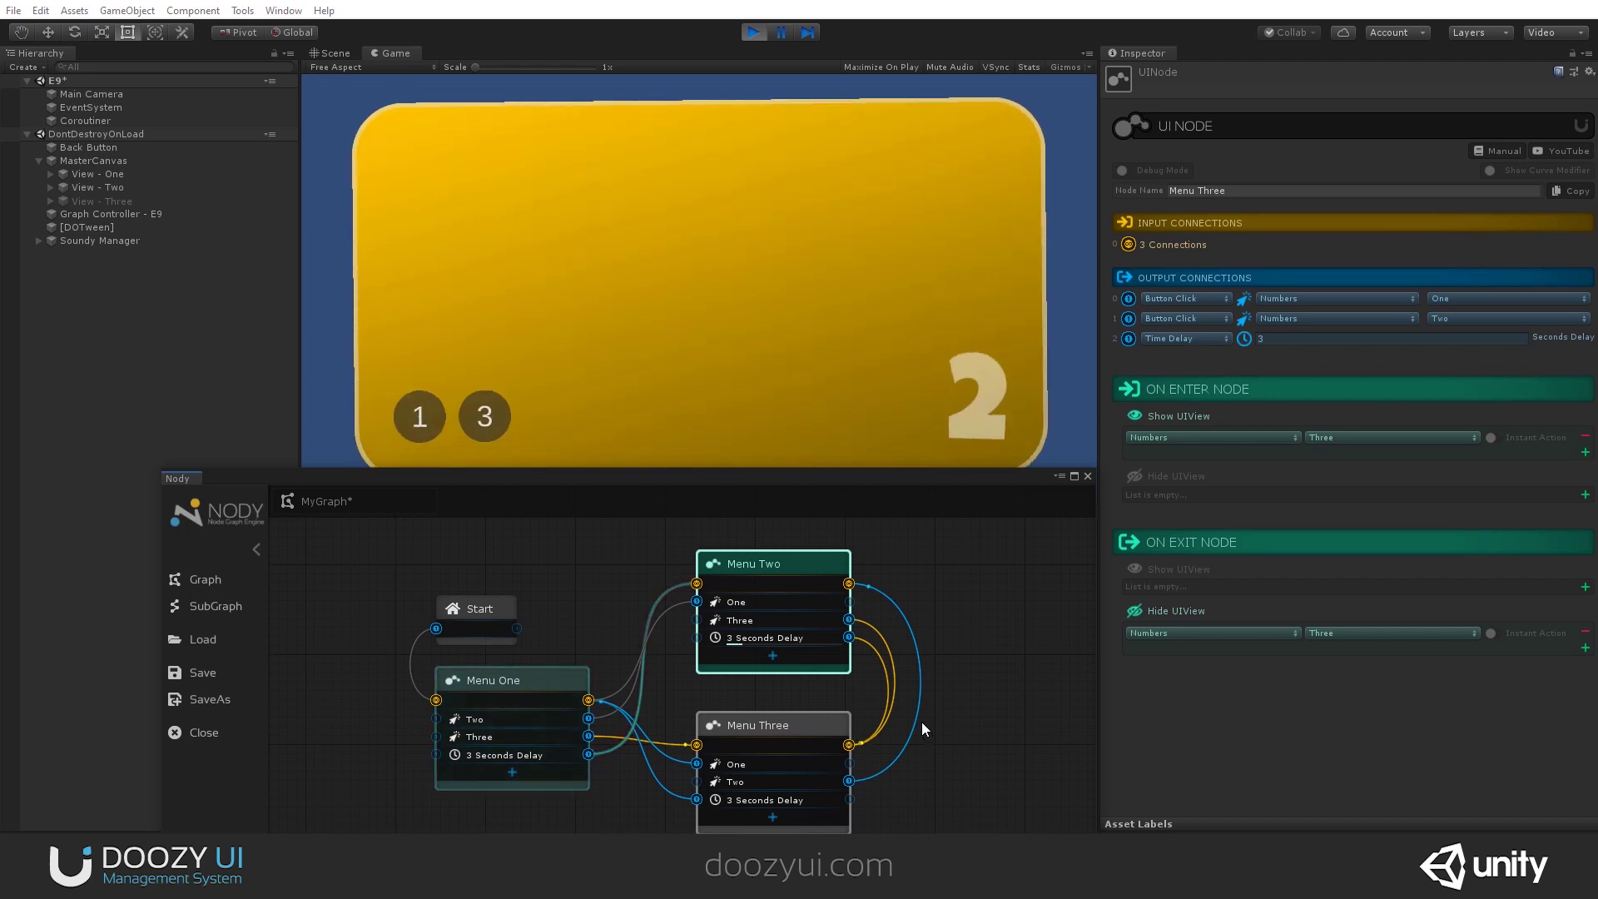
# Step: Delete the 3 Seconds Delay outputs from the Menu Two, Three and One nodes and return the running game to view 1
pyautogui.click(769, 571)
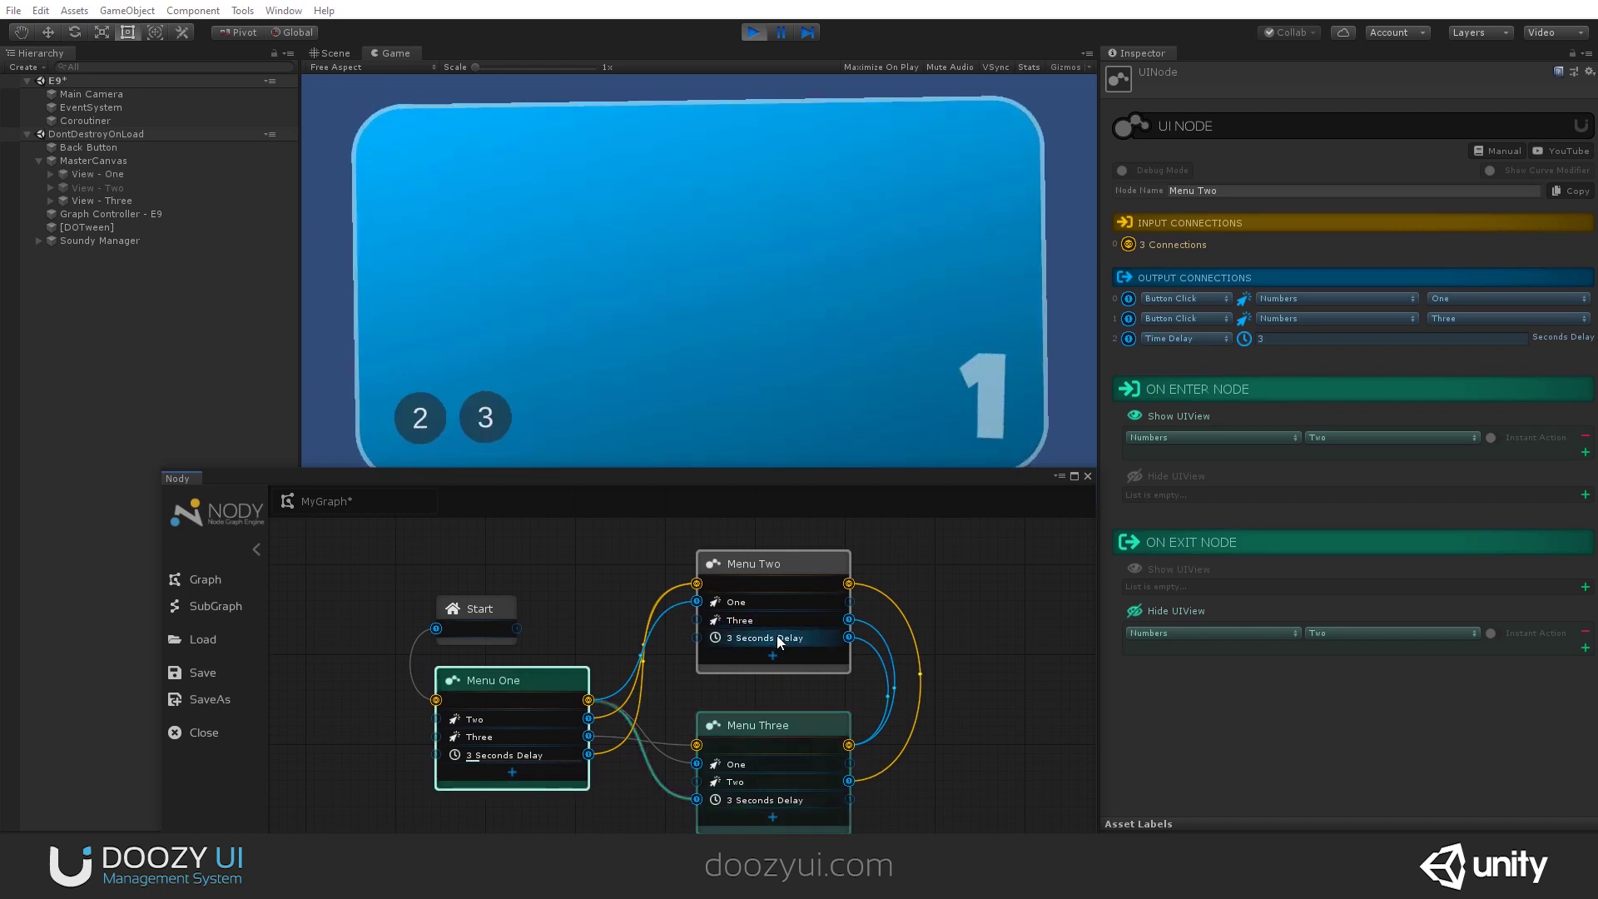
pyautogui.click(776, 636)
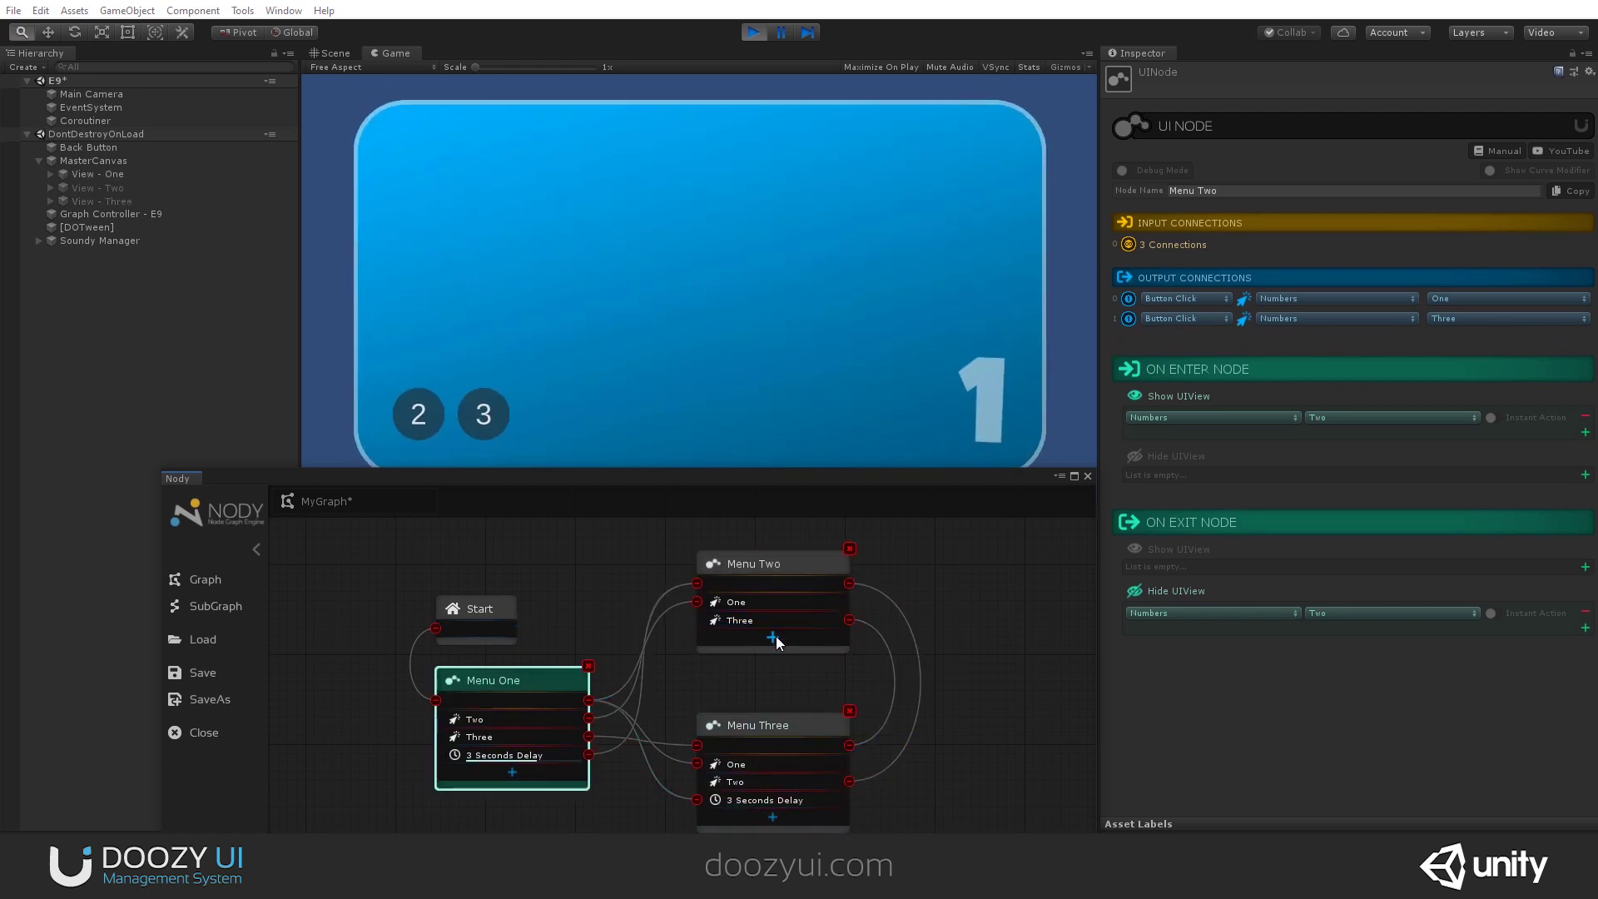
pyautogui.click(773, 797)
pyautogui.click(518, 754)
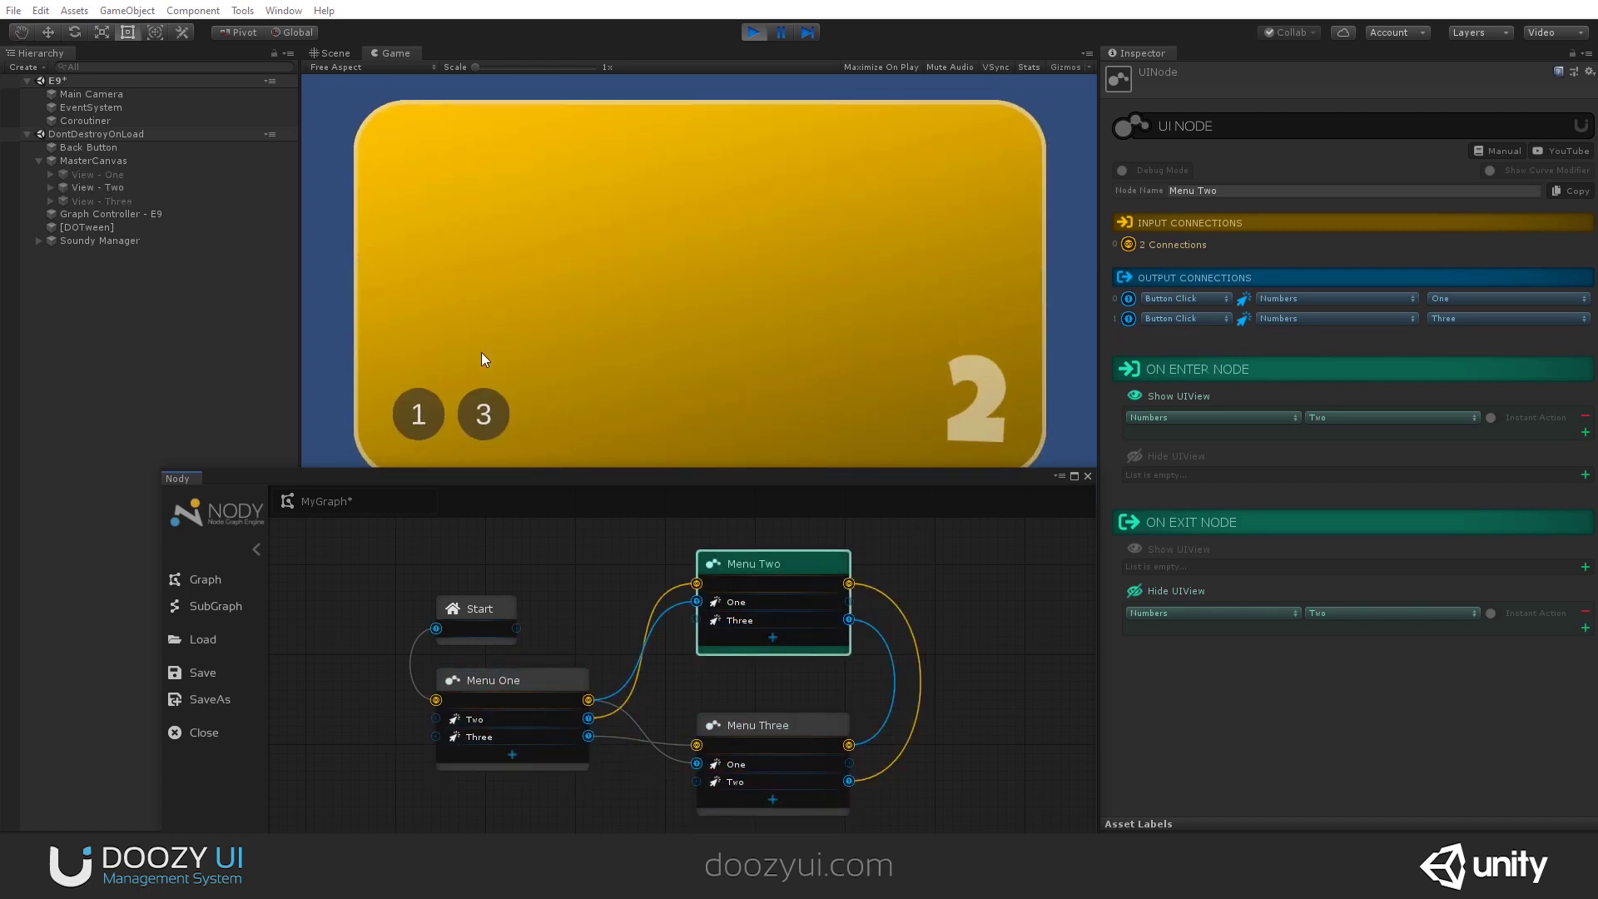
pyautogui.click(433, 406)
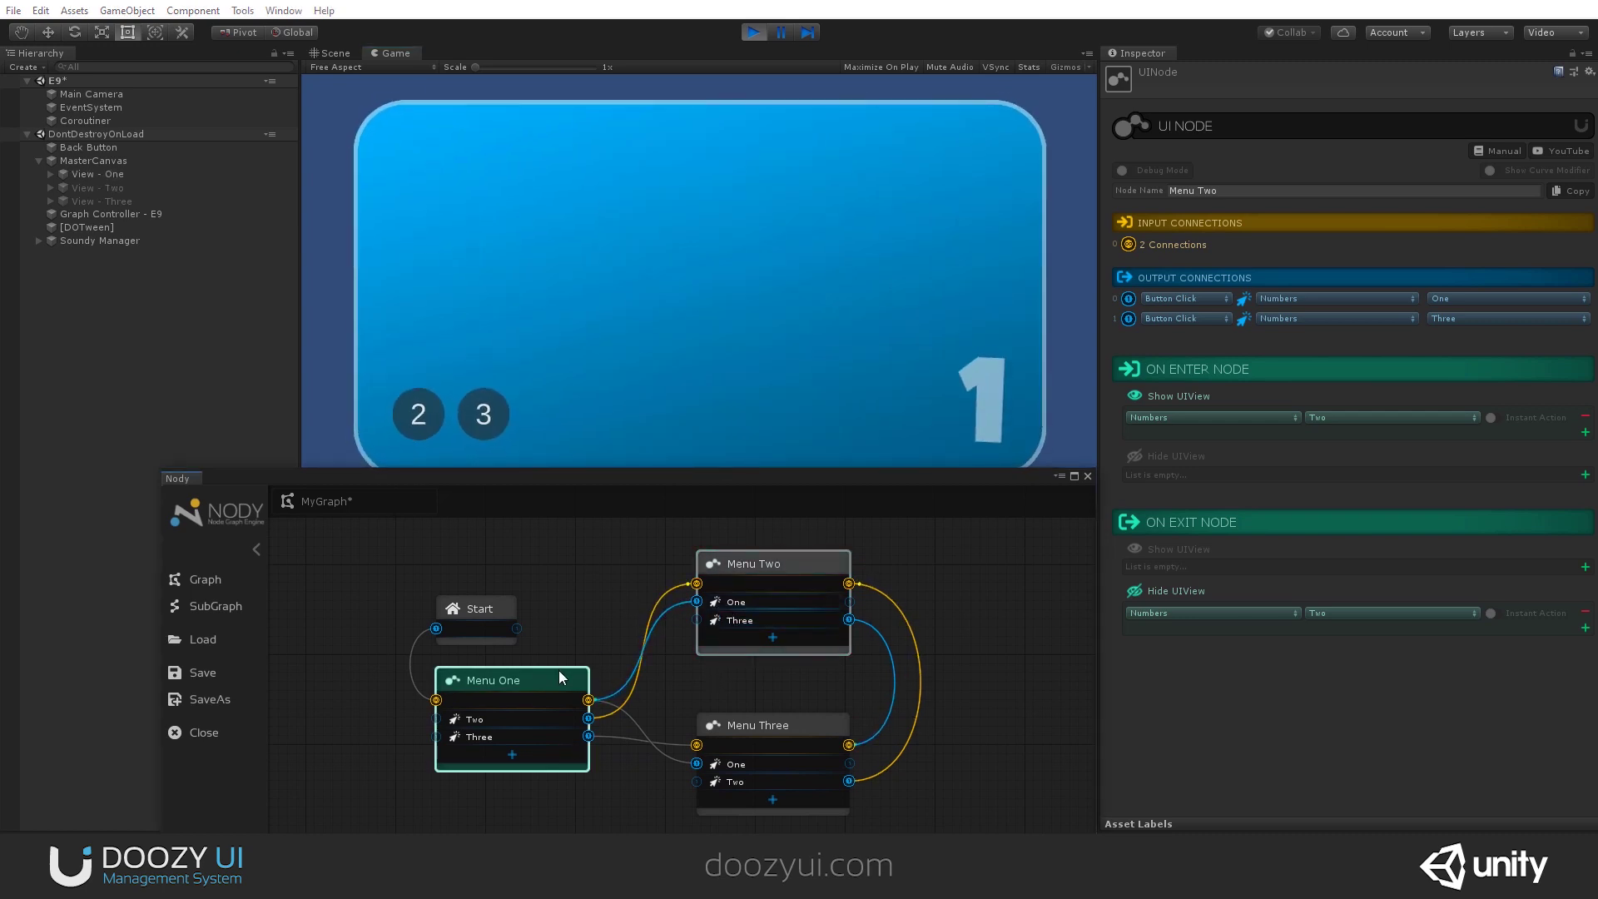
# Step: Set the Left offset of View - One to 512 and the Right offset of View - Two to 512 during play
pyautogui.moveTo(595, 678); pyautogui.dragTo(617, 640, button='middle')
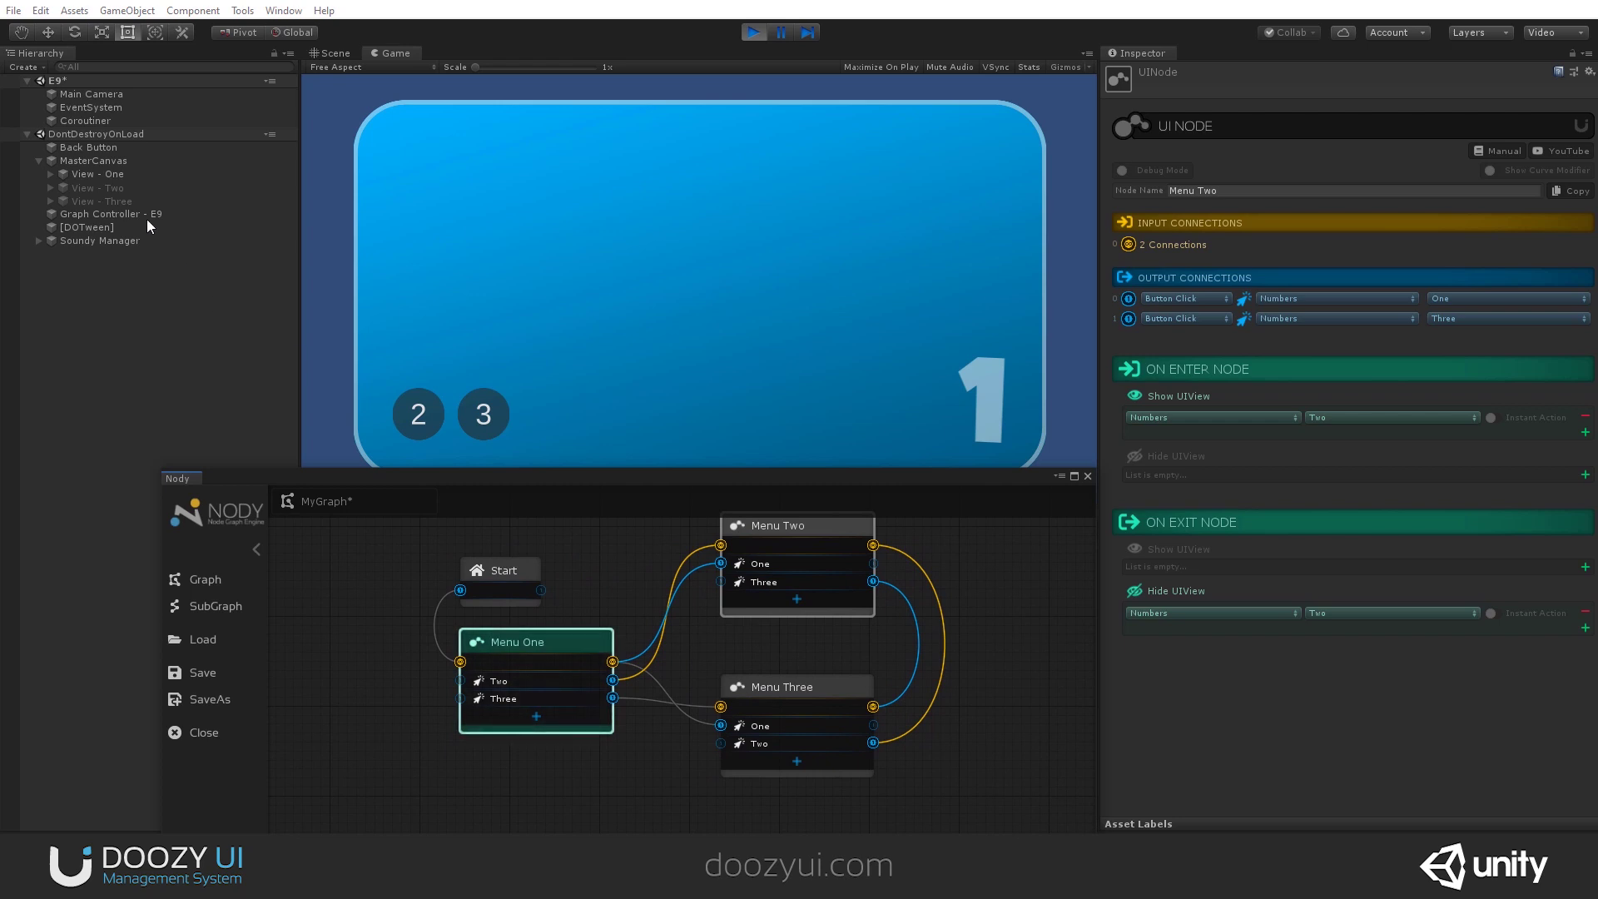
pyautogui.click(103, 176)
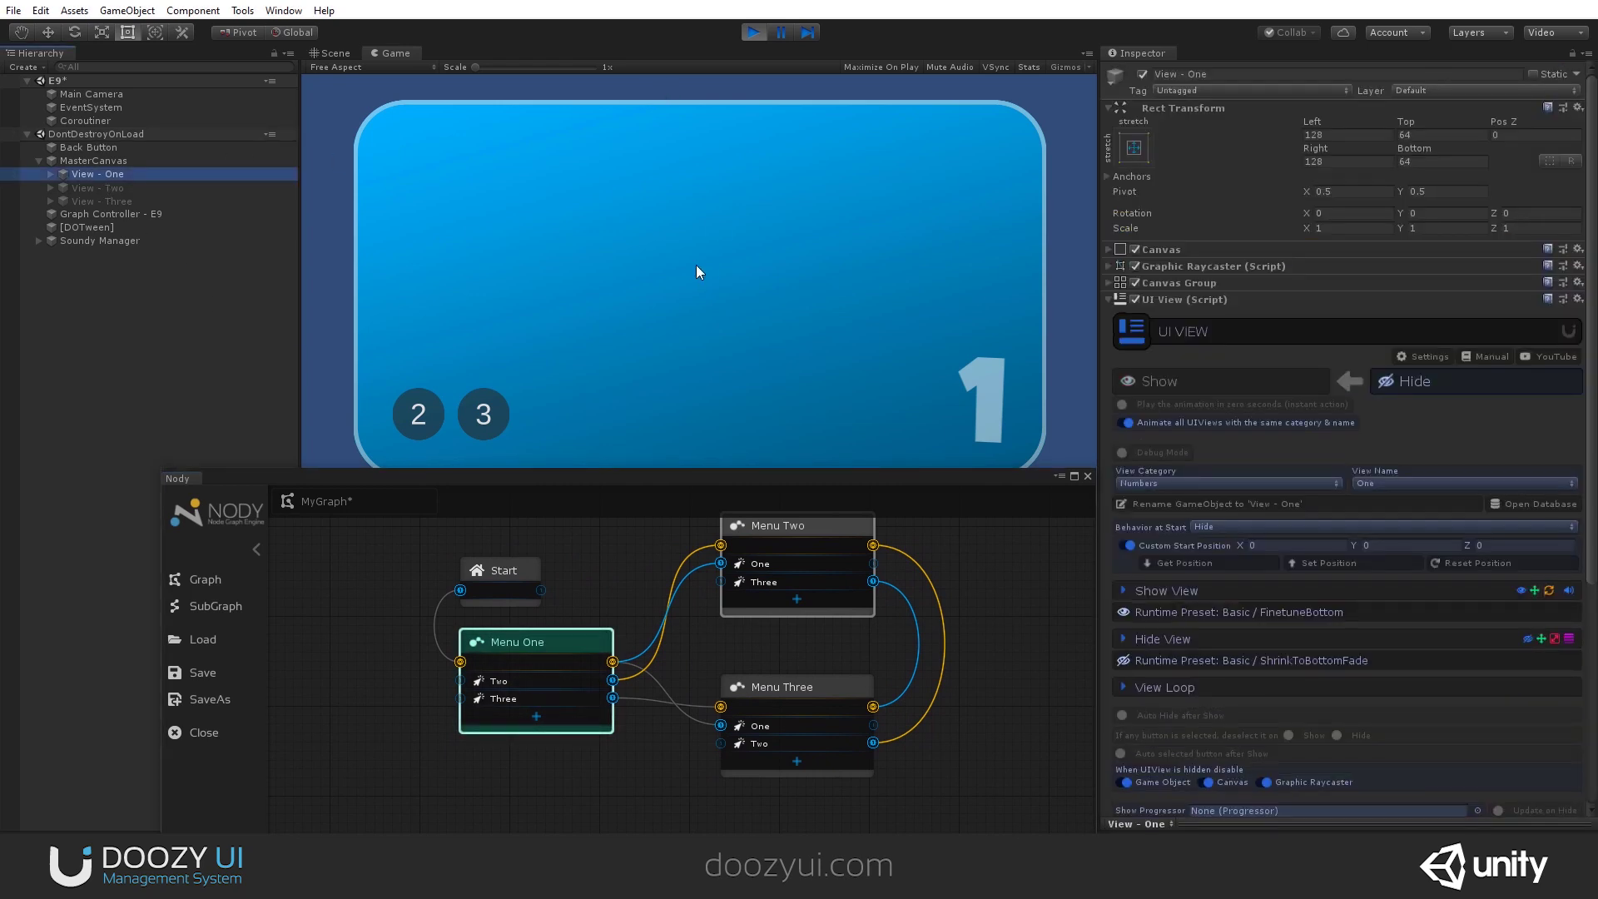
pyautogui.moveTo(1325, 117); pyautogui.dragTo(1274, 333)
pyautogui.doubleClick(1332, 134)
pyautogui.write('512')
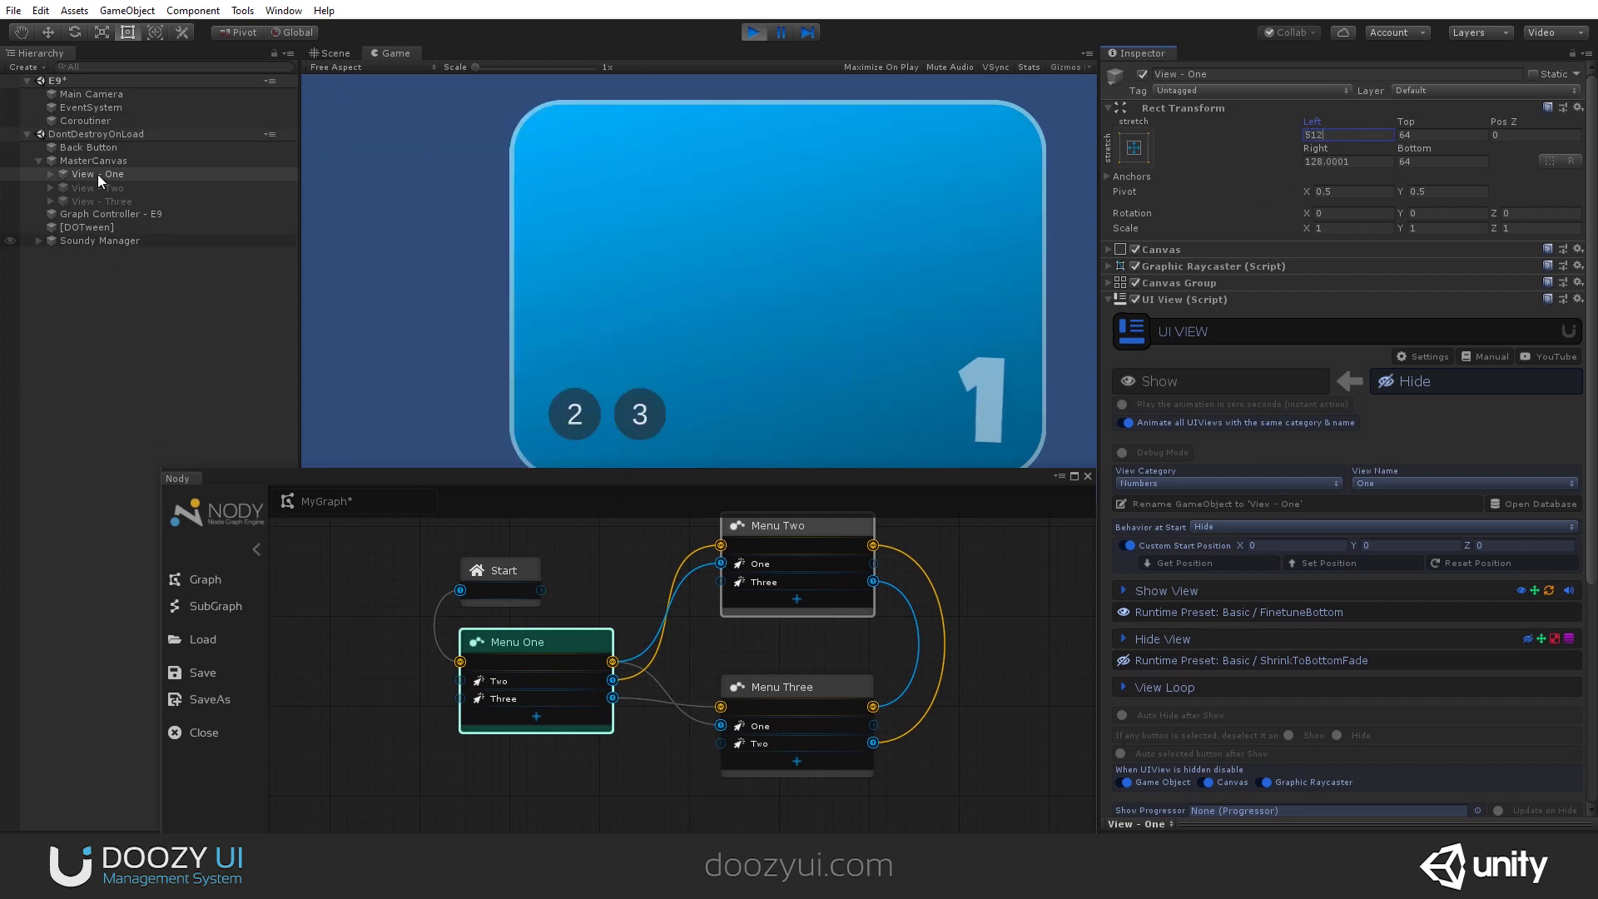
pyautogui.click(110, 186)
pyautogui.click(1342, 161)
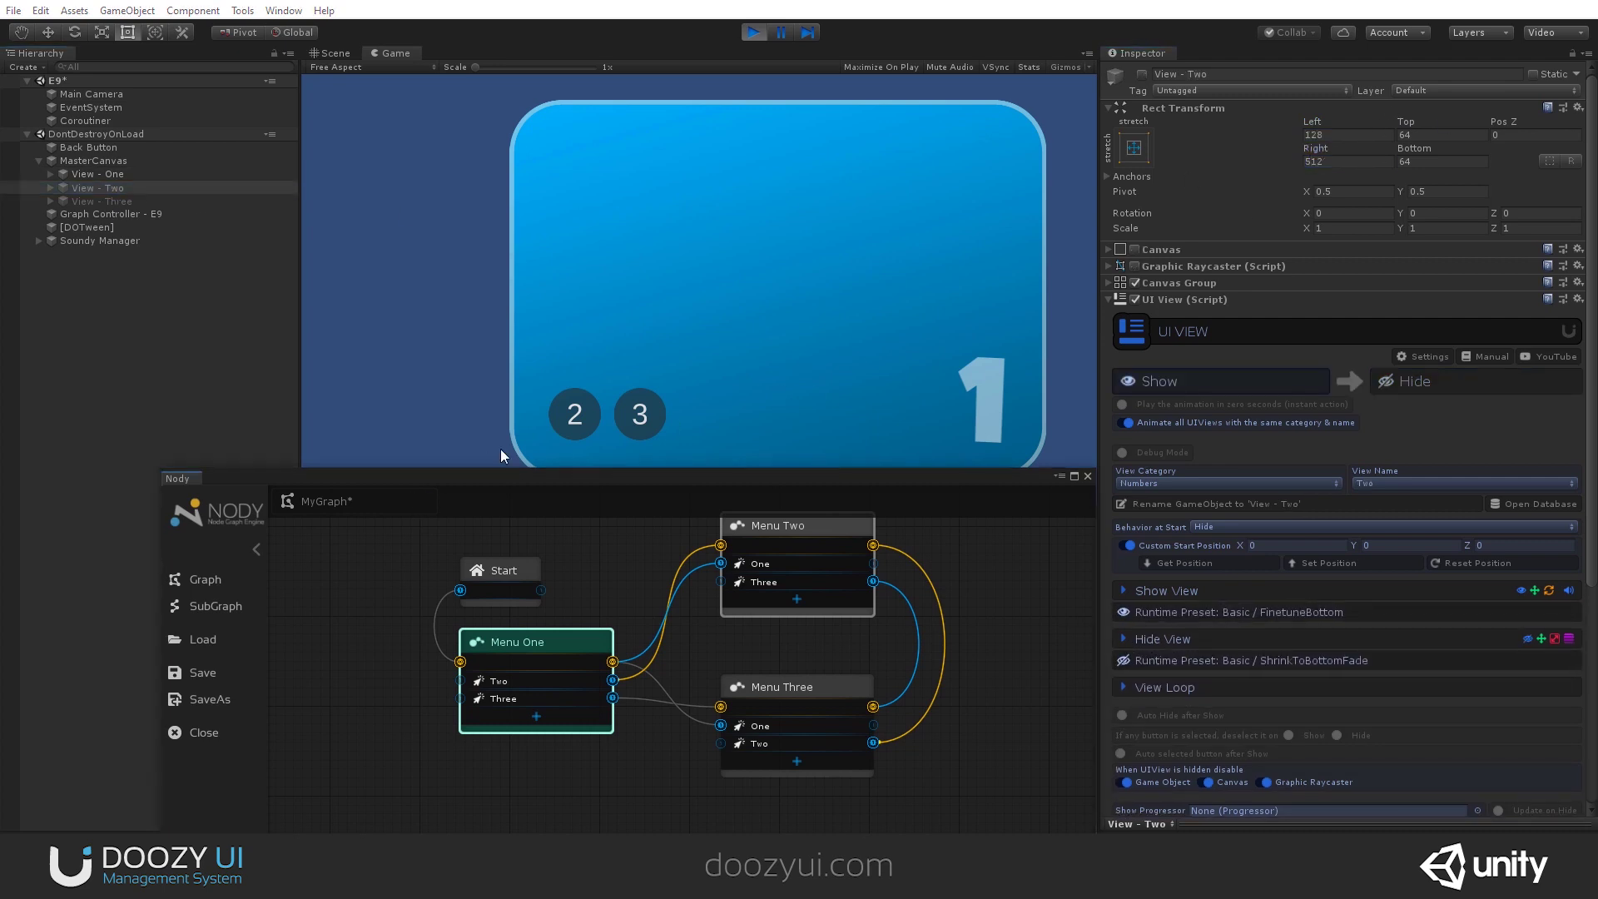
# Step: Test the offset views by switching to view 2 and back to 1, check View - One's Rect Transform, and stop play mode
pyautogui.click(569, 424)
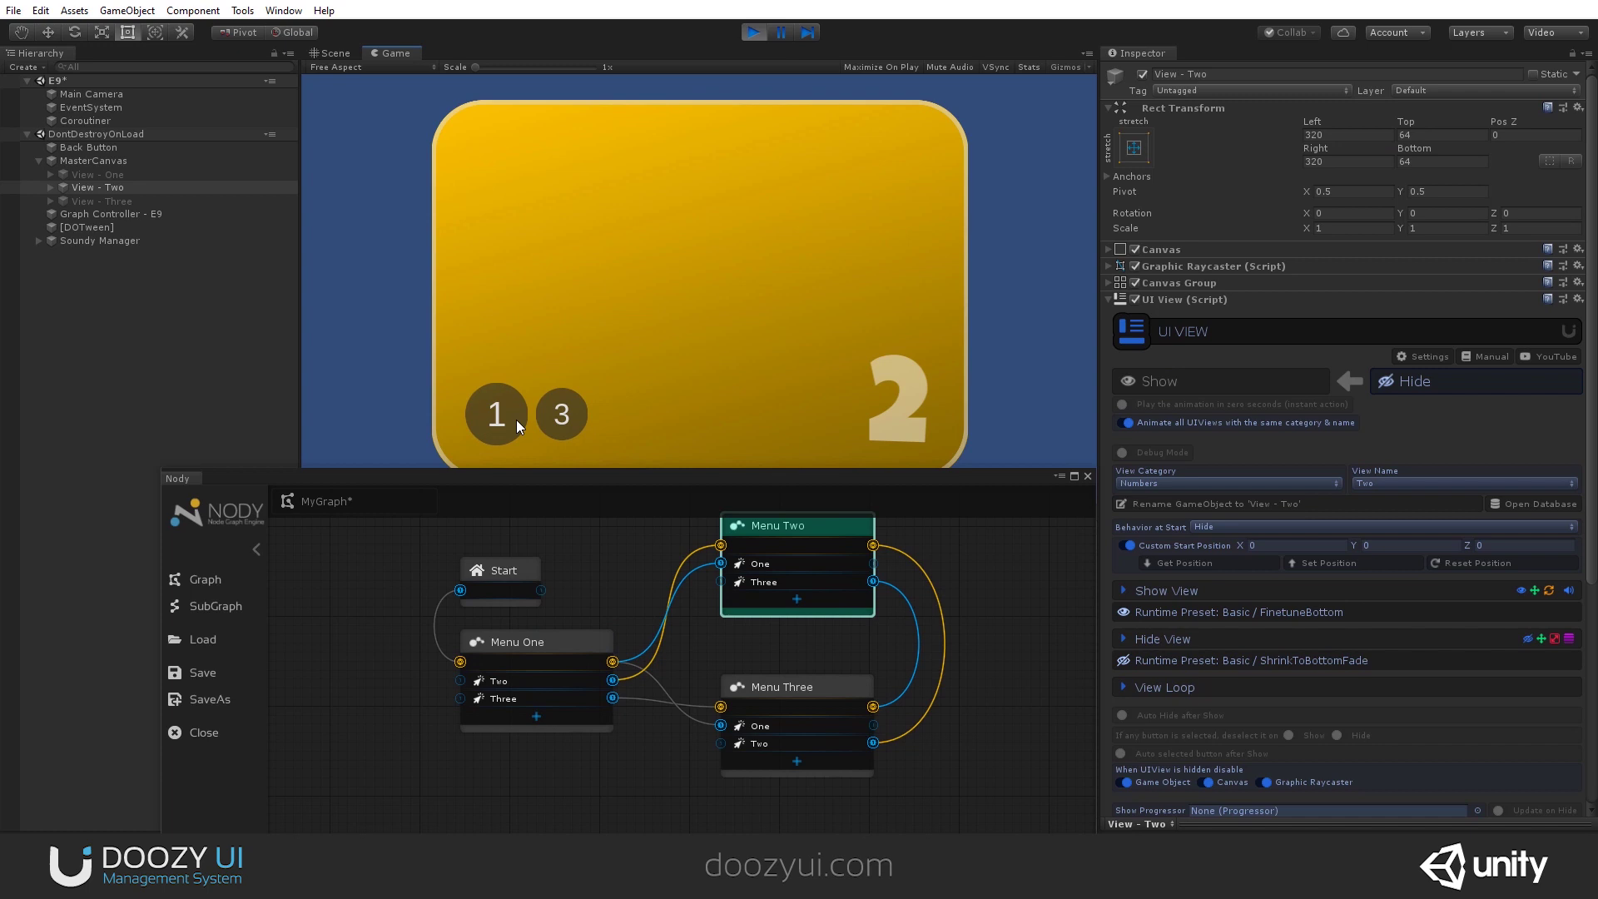
pyautogui.click(512, 418)
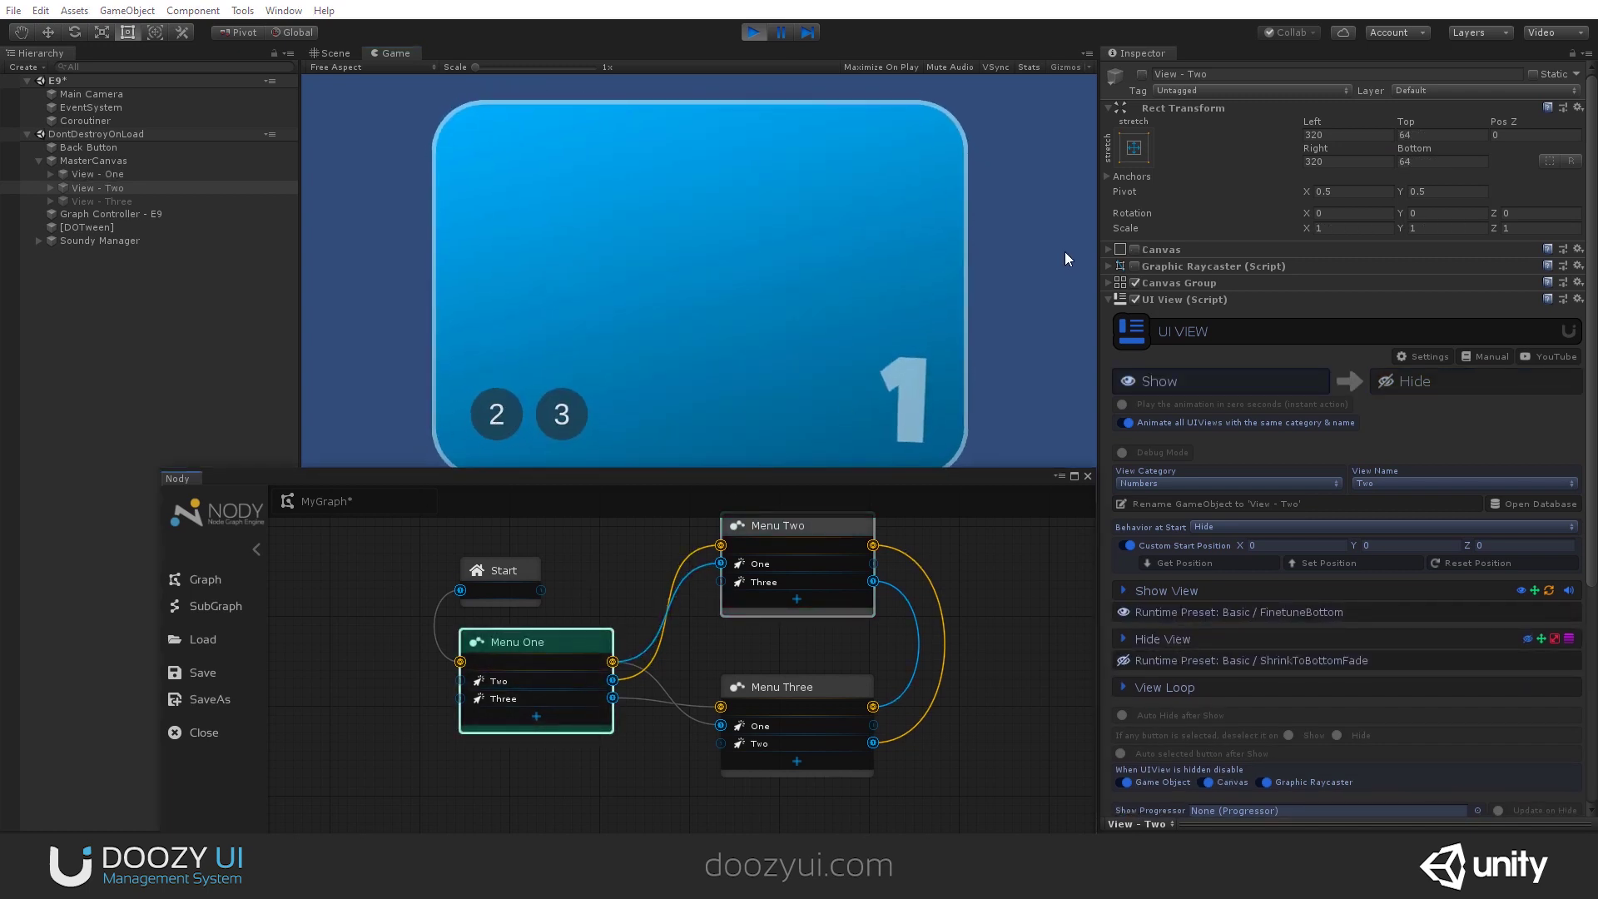
pyautogui.click(101, 176)
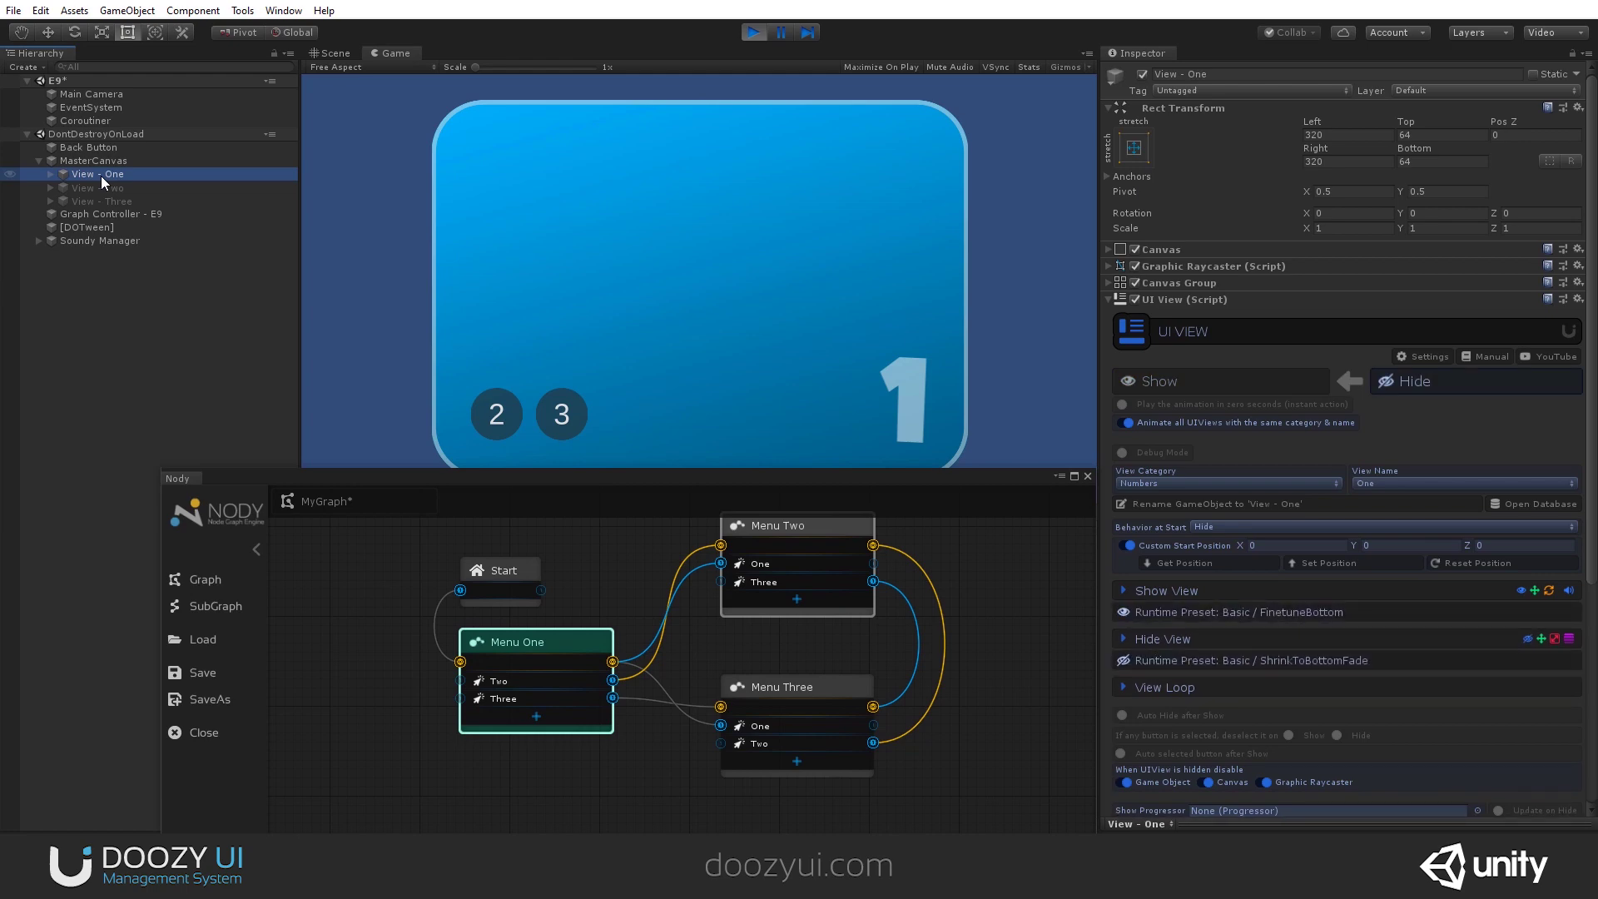
pyautogui.click(753, 33)
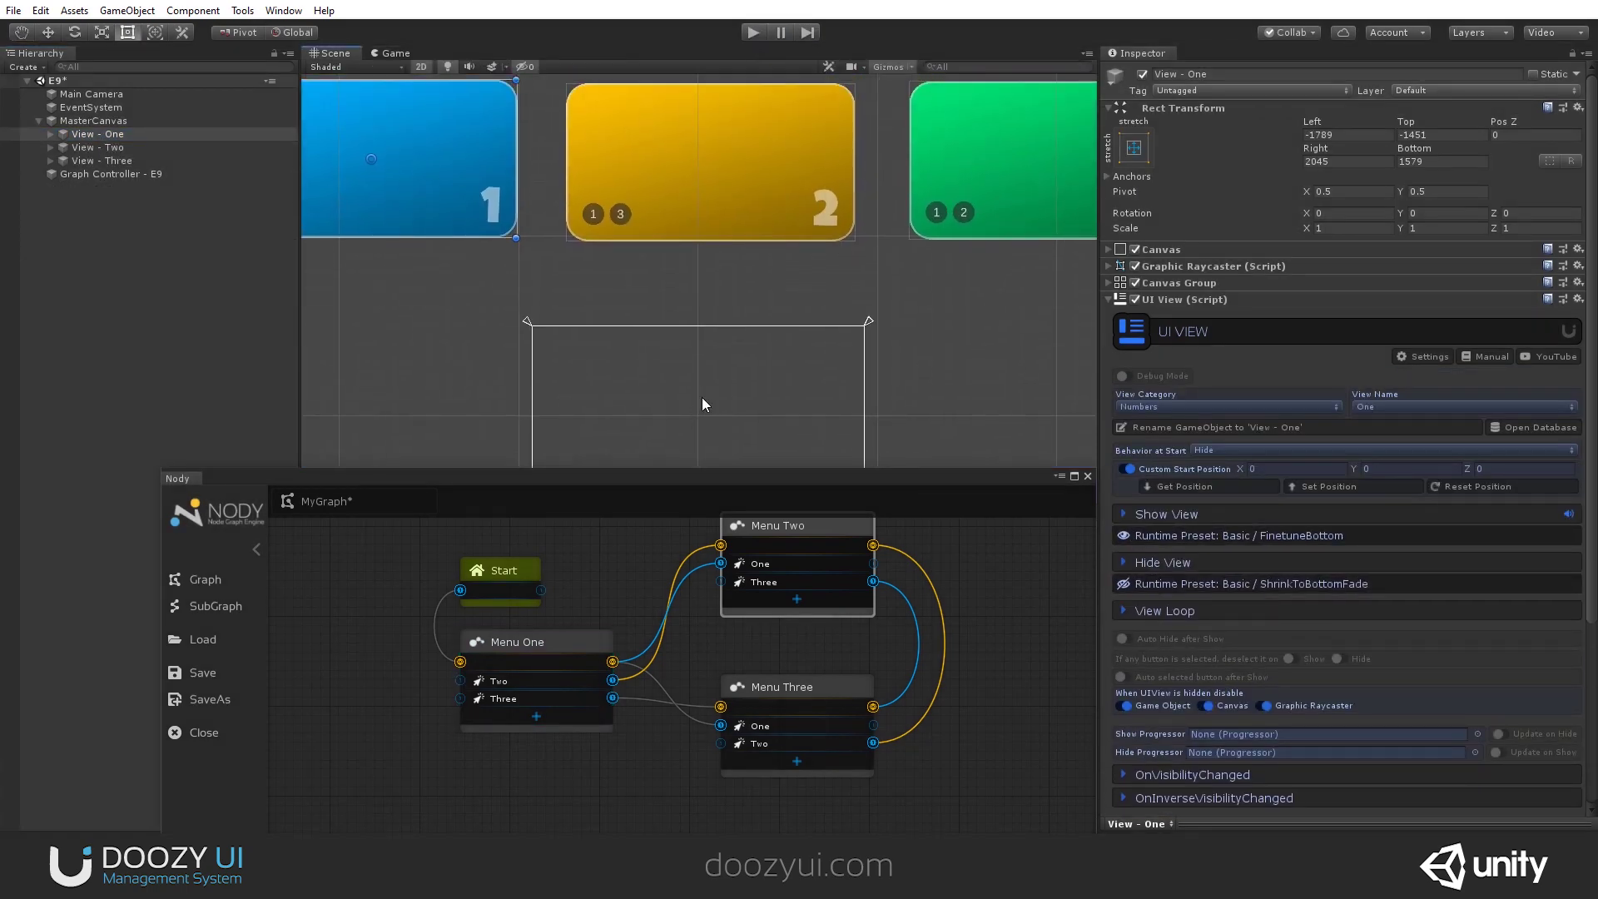
# Step: Add view Two of the Numbers category to the Menu One node's Show UIView list on entering the node
pyautogui.click(571, 648)
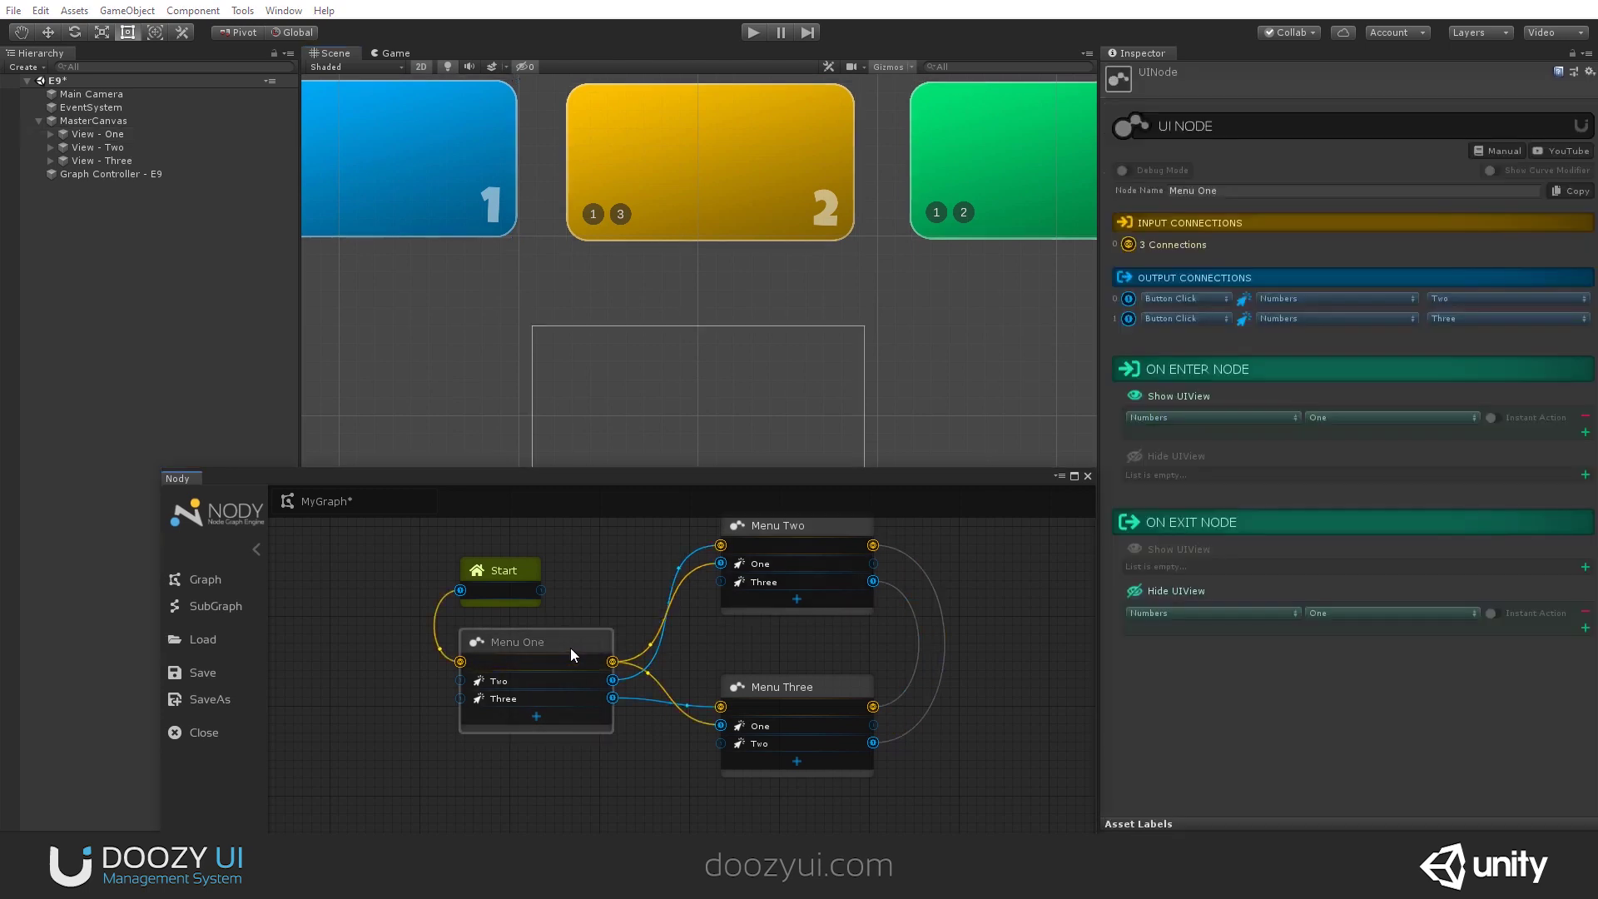
pyautogui.click(1586, 432)
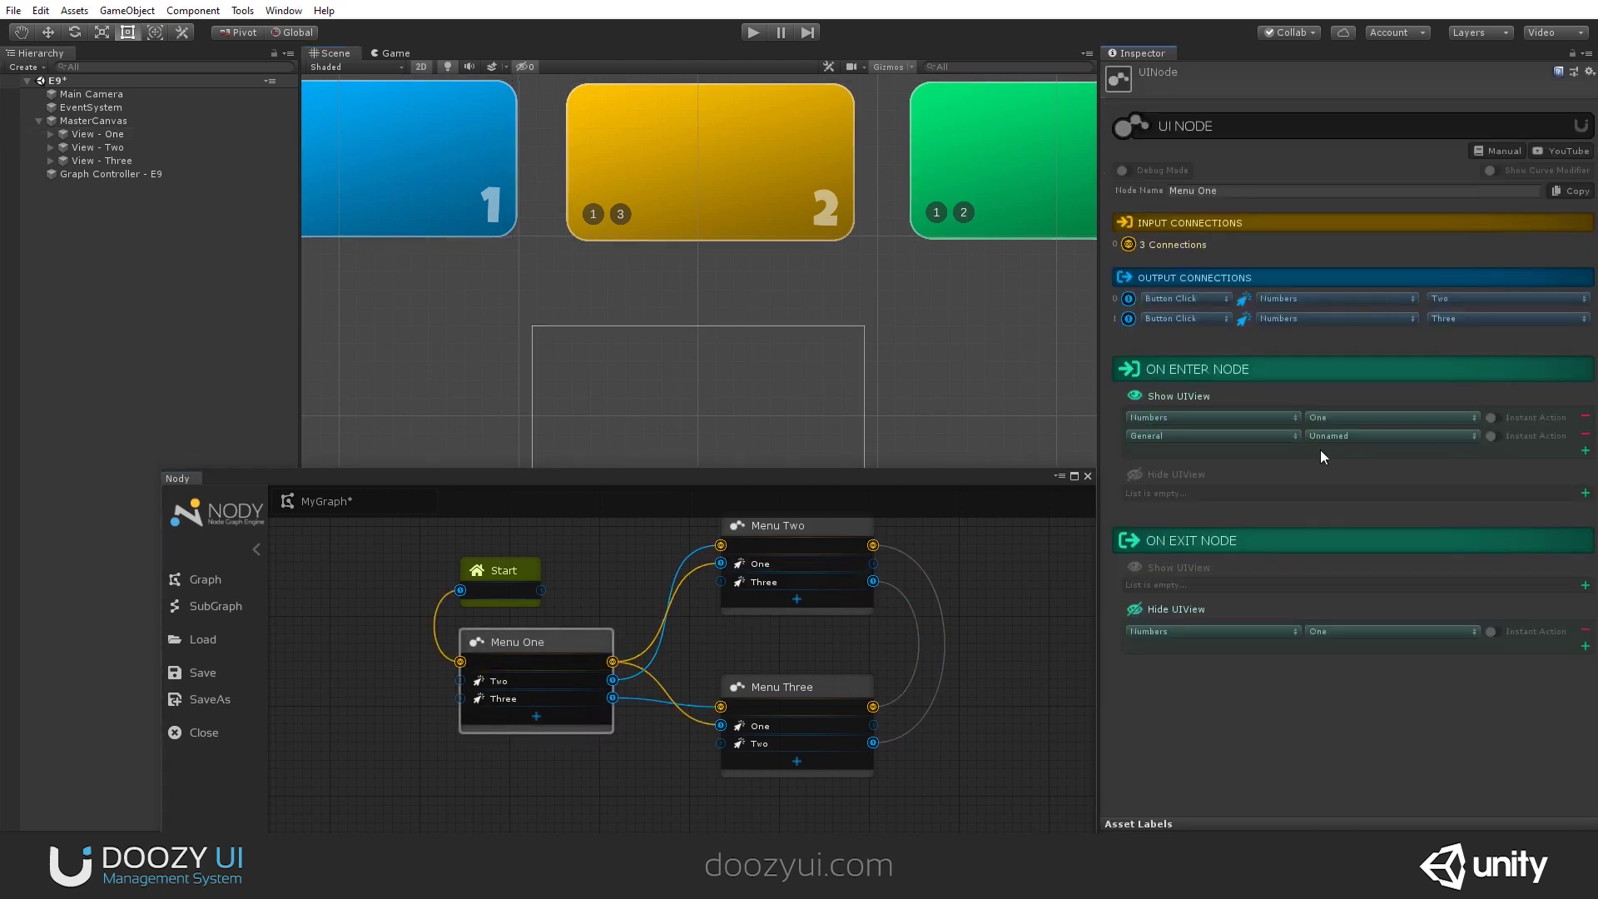
pyautogui.click(1328, 436)
pyautogui.click(1216, 437)
pyautogui.click(1186, 436)
pyautogui.click(1181, 509)
pyautogui.click(1352, 434)
pyautogui.click(1349, 473)
# Step: Add view Two of the Numbers category to the Menu One node's Hide UIView list on exiting the node
pyautogui.click(1585, 647)
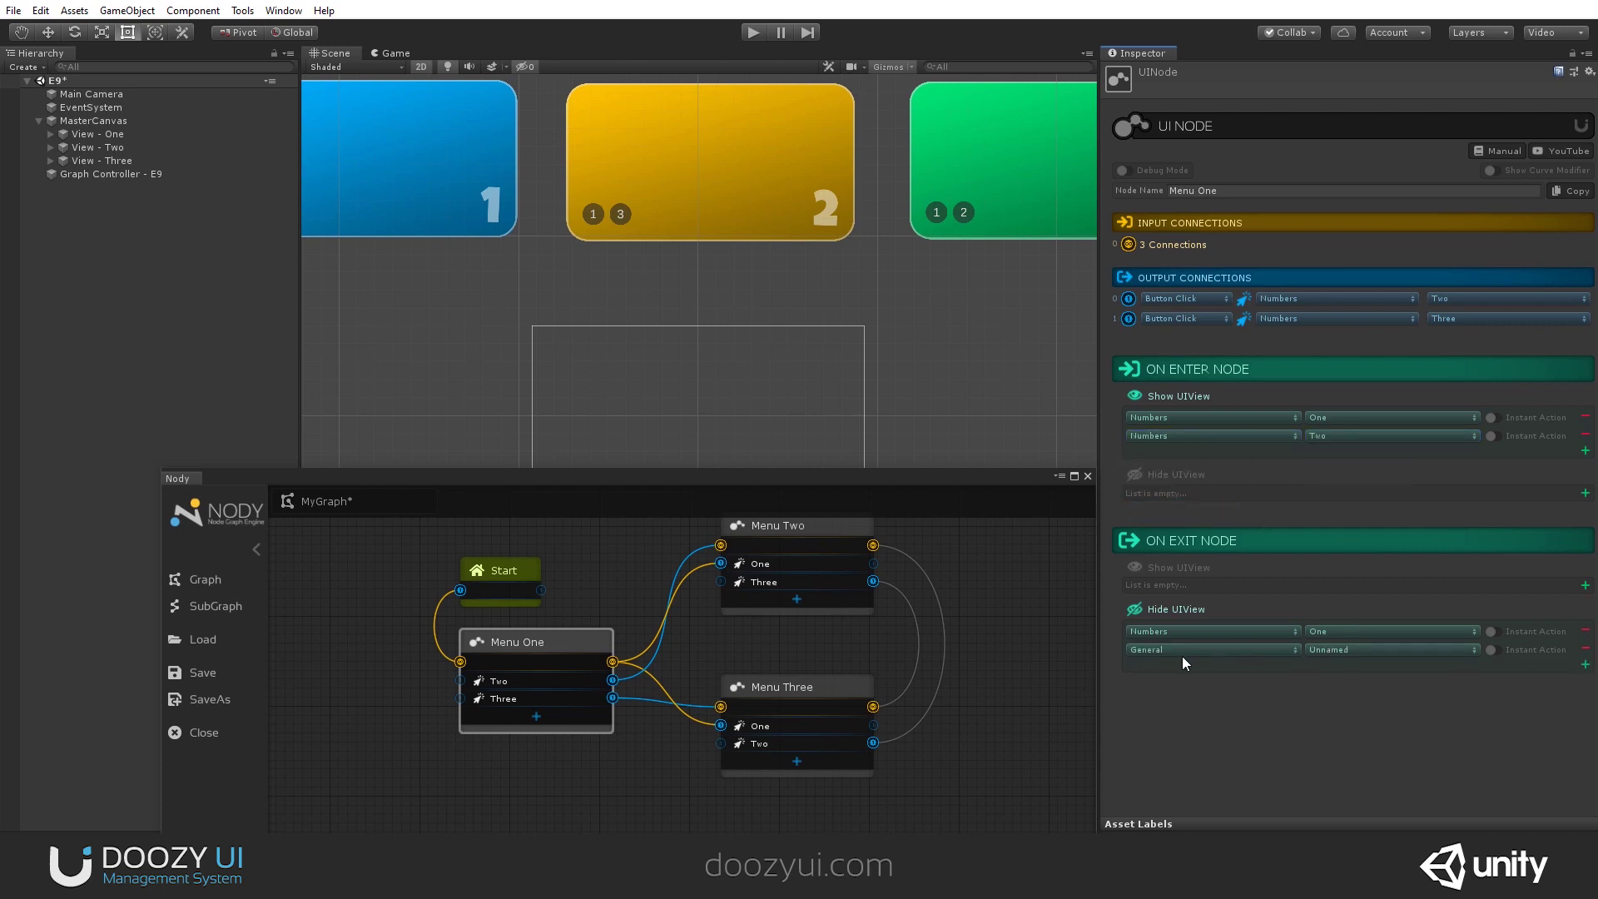
pyautogui.click(1182, 650)
pyautogui.click(1175, 720)
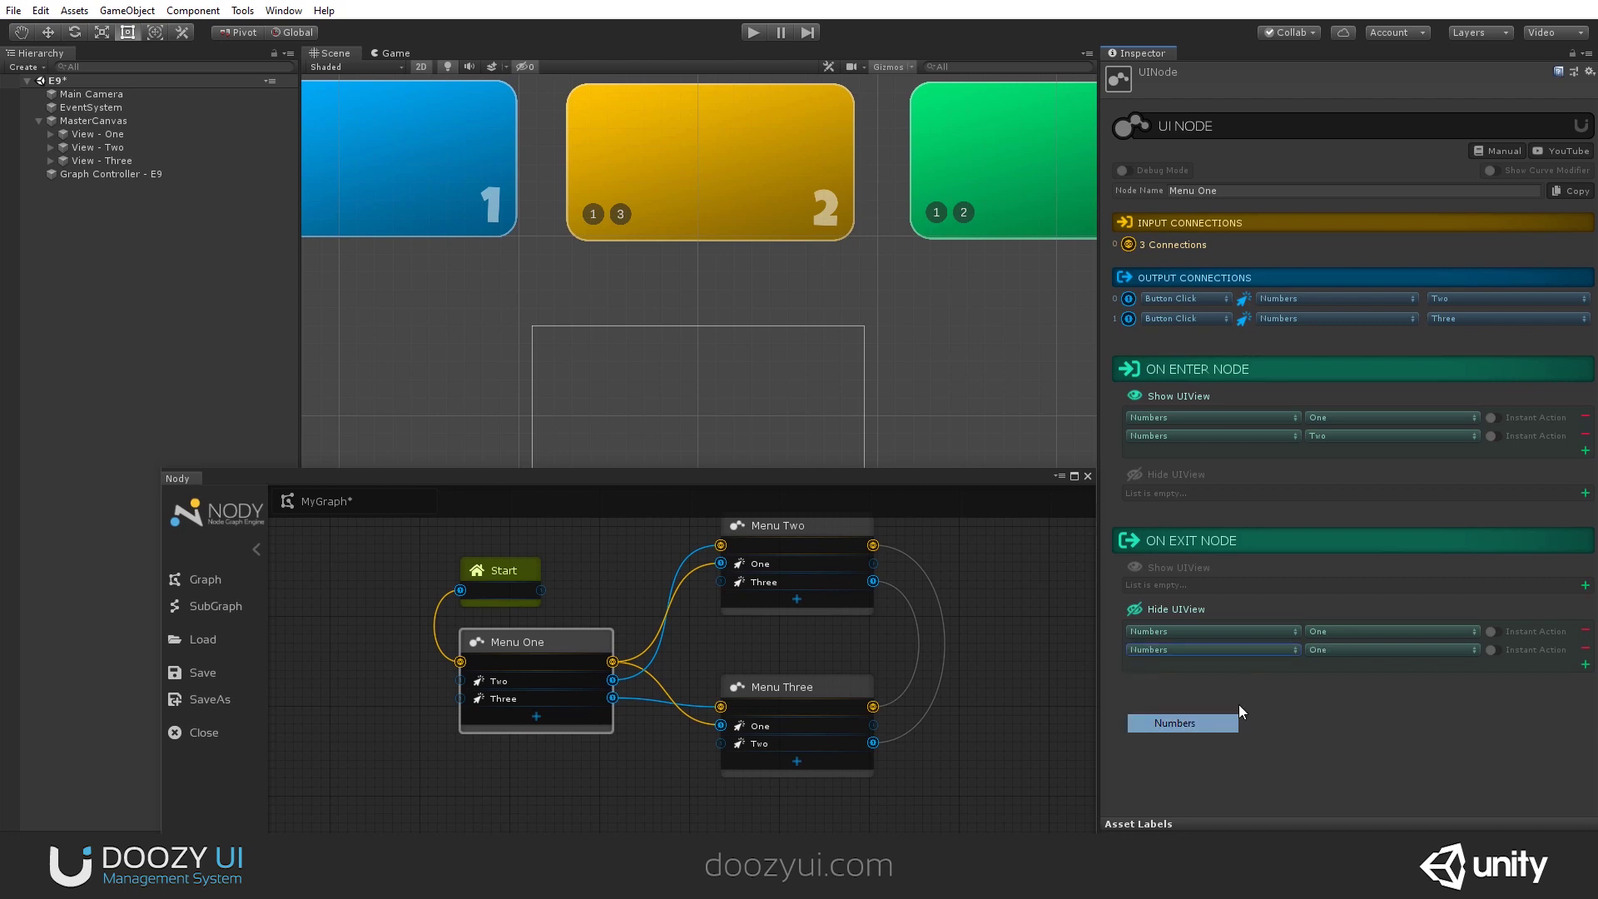
pyautogui.click(1329, 650)
pyautogui.click(1345, 688)
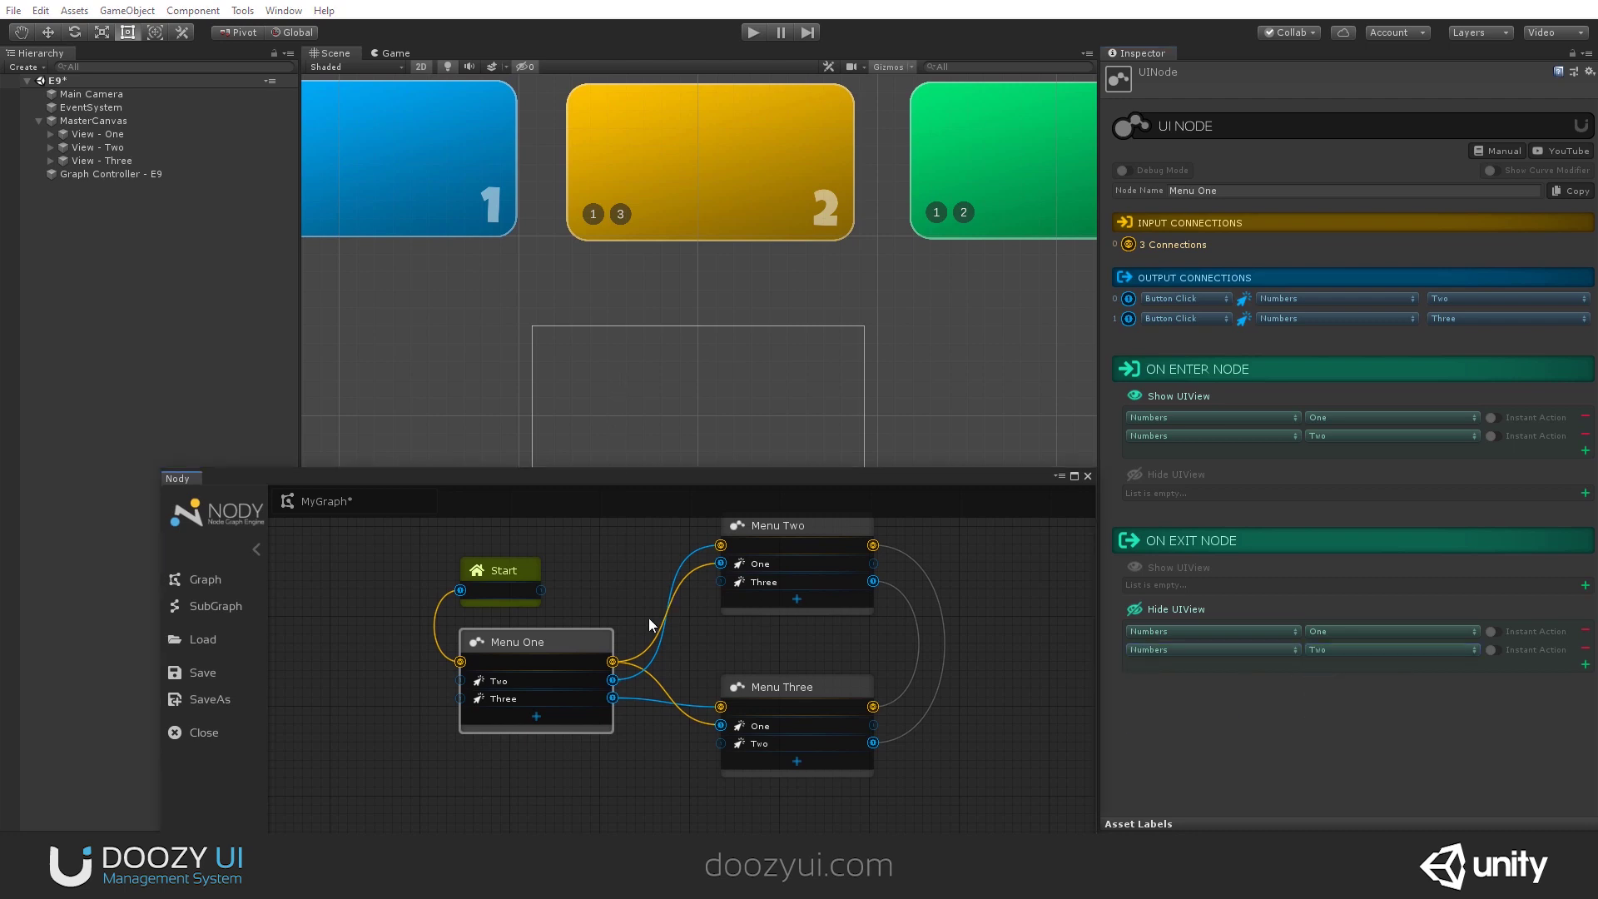
# Step: Bring View - One to the canvas frame, offset it, and store about X 675, Y 370 as its custom start position
pyautogui.click(82, 137)
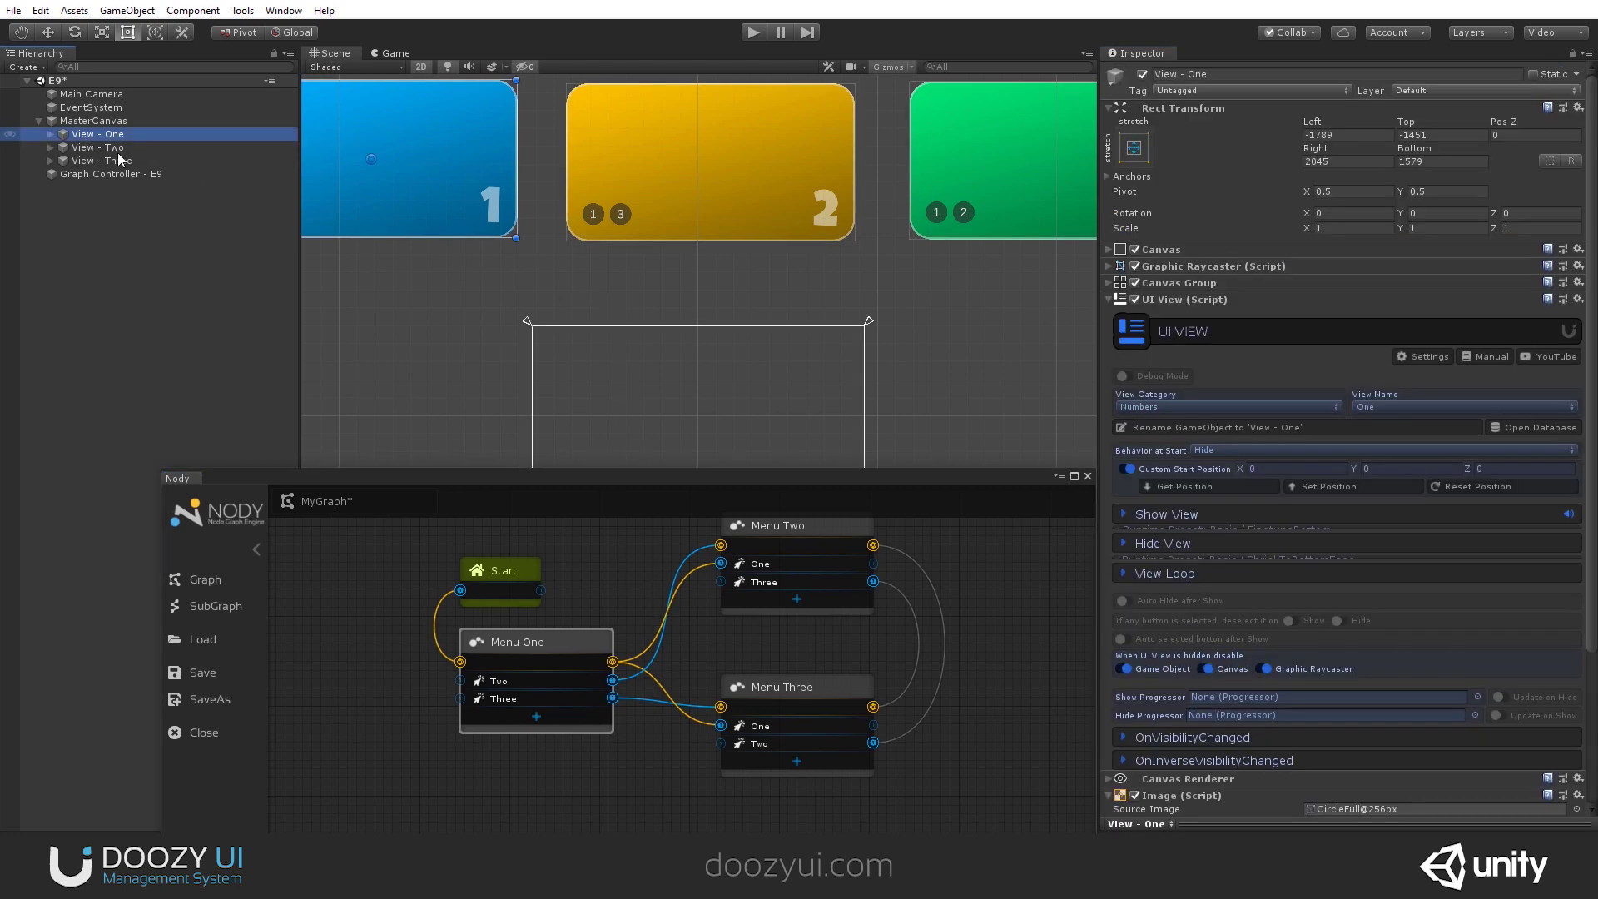
pyautogui.scroll(-2, 523, 302)
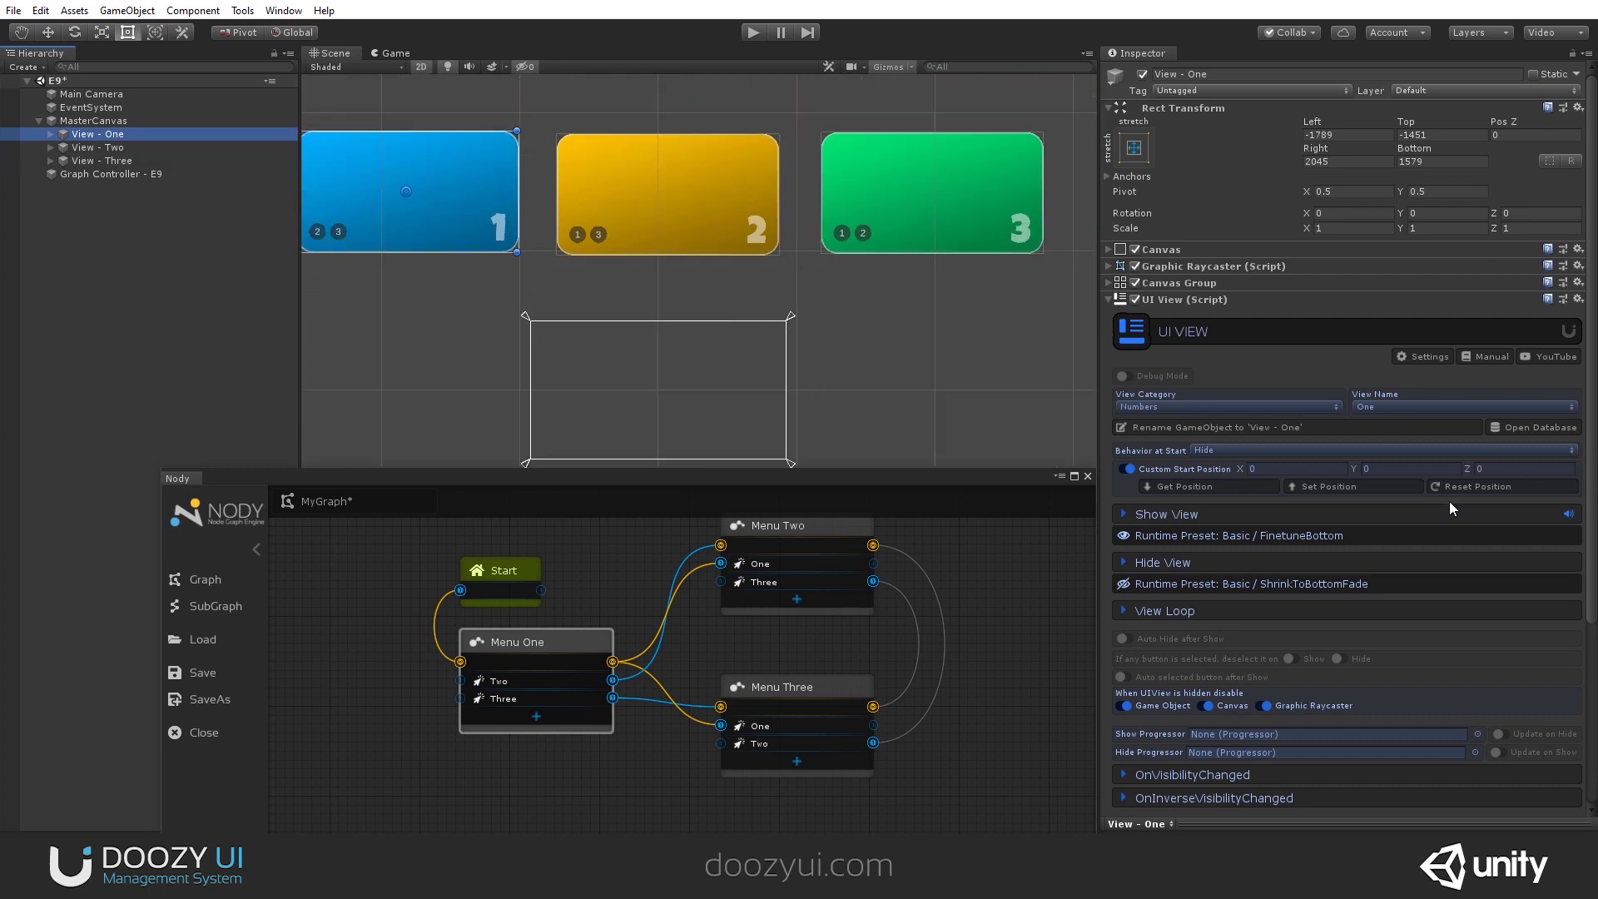
pyautogui.click(1312, 488)
pyautogui.press('w')
pyautogui.moveTo(669, 388); pyautogui.dragTo(758, 339)
pyautogui.click(1212, 483)
# Step: Bring View - Two to the canvas frame, offset it, and store about X -134, Y -51 as its custom start position
pyautogui.click(129, 135)
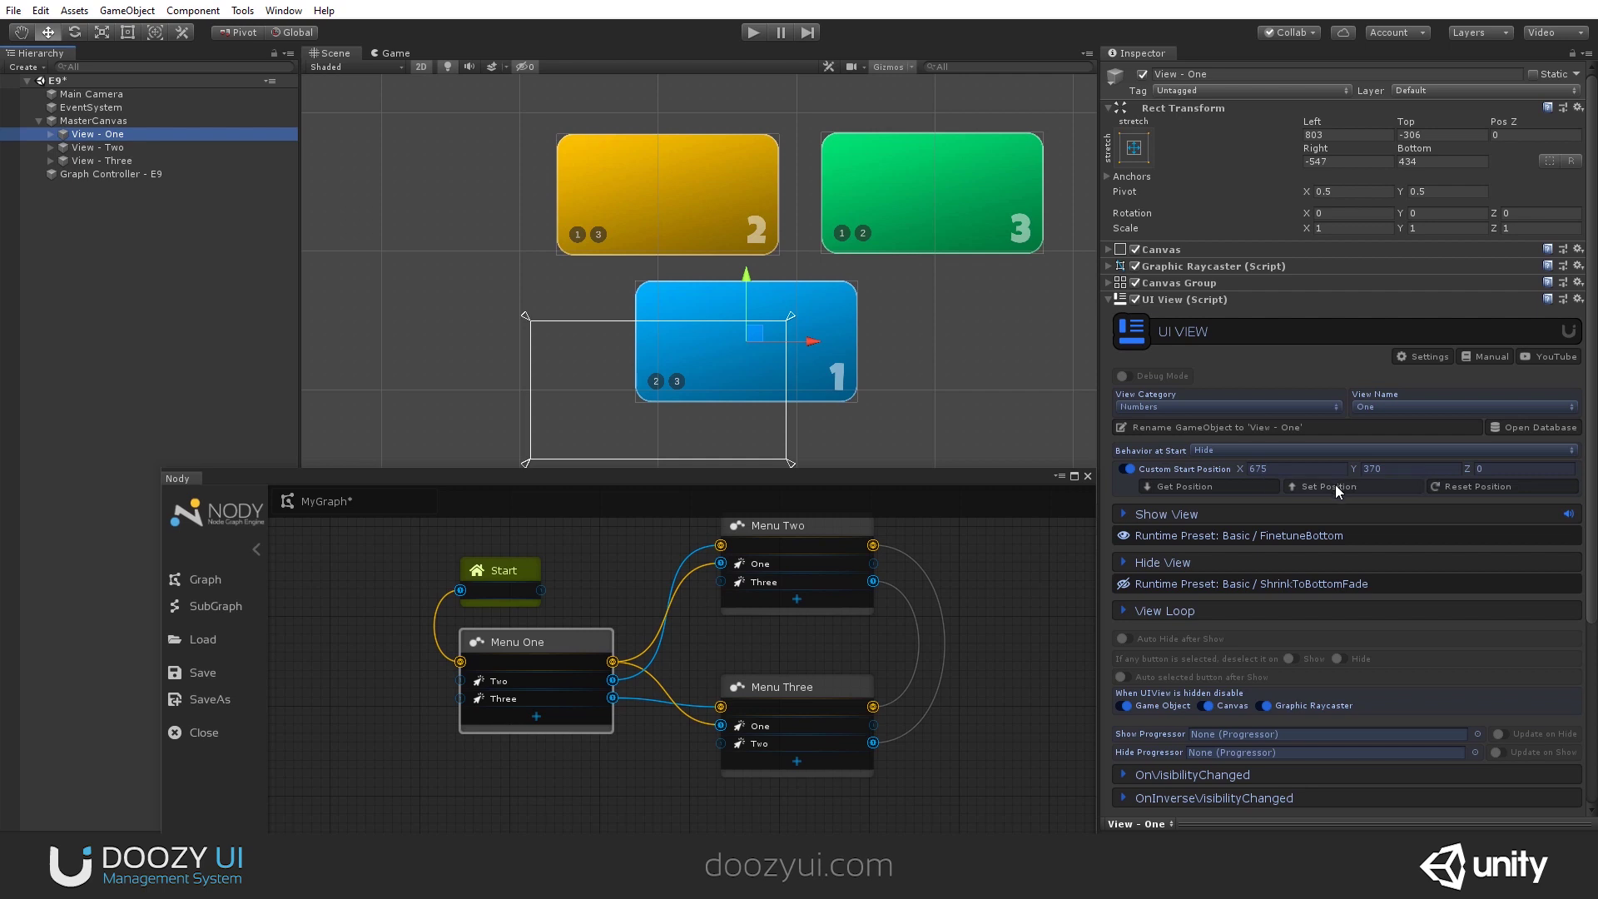
pyautogui.press('Down')
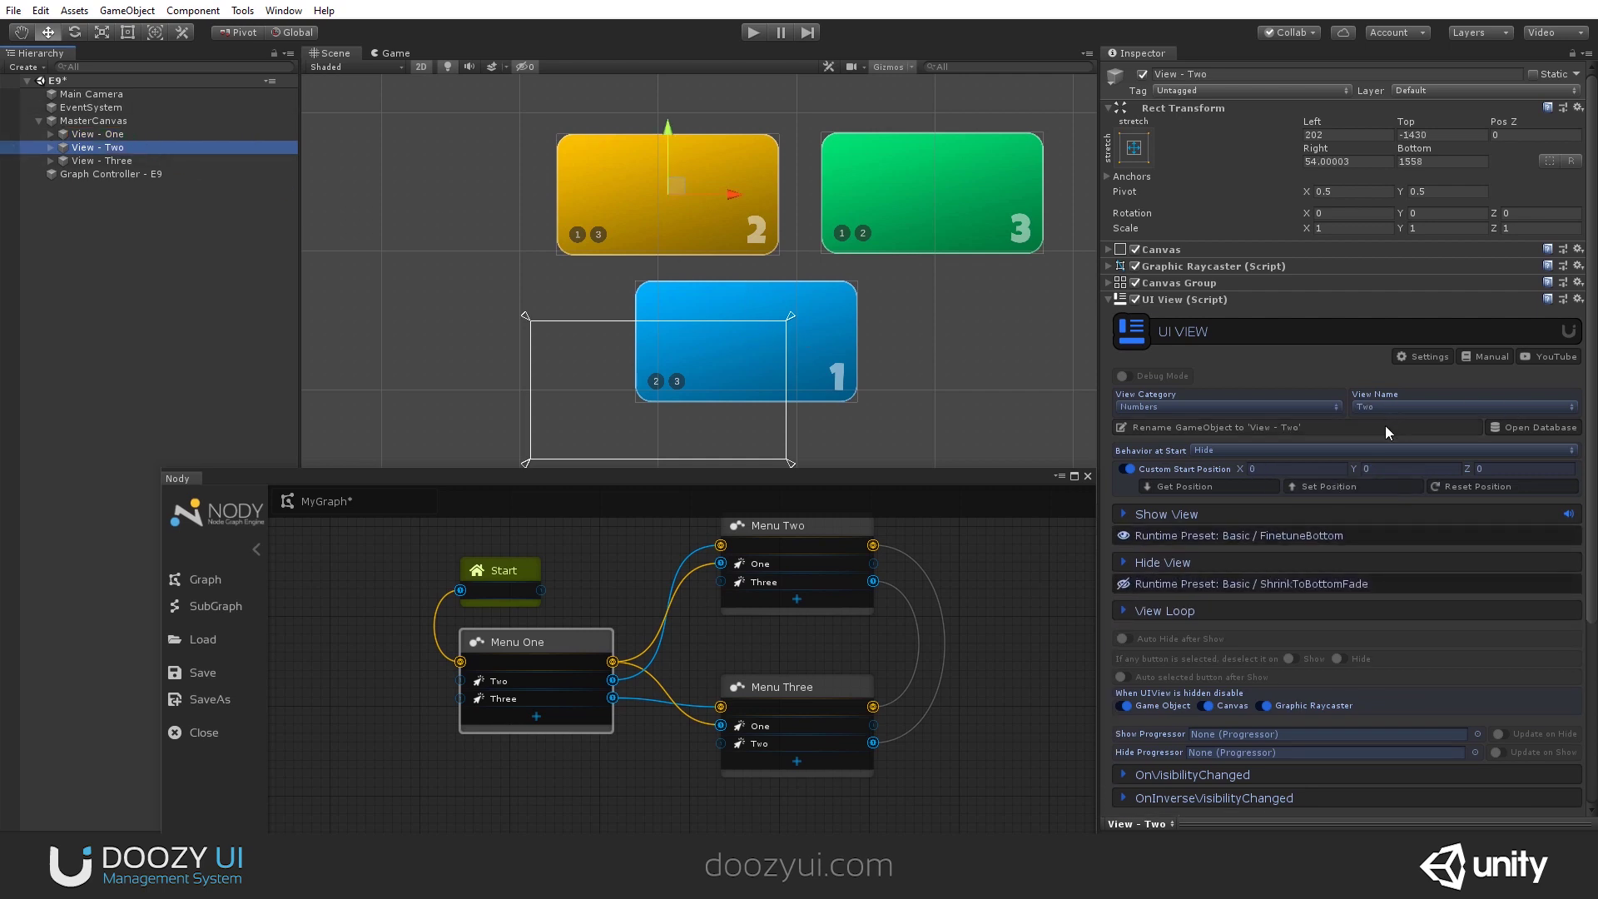
pyautogui.click(1372, 493)
pyautogui.moveTo(666, 380)
pyautogui.mouseDown()
pyautogui.moveTo(581, 425)
pyautogui.moveTo(595, 407)
pyautogui.moveTo(604, 438)
pyautogui.moveTo(611, 378)
pyautogui.moveTo(608, 393)
pyautogui.moveTo(649, 386)
pyautogui.mouseUp()
pyautogui.click(1198, 487)
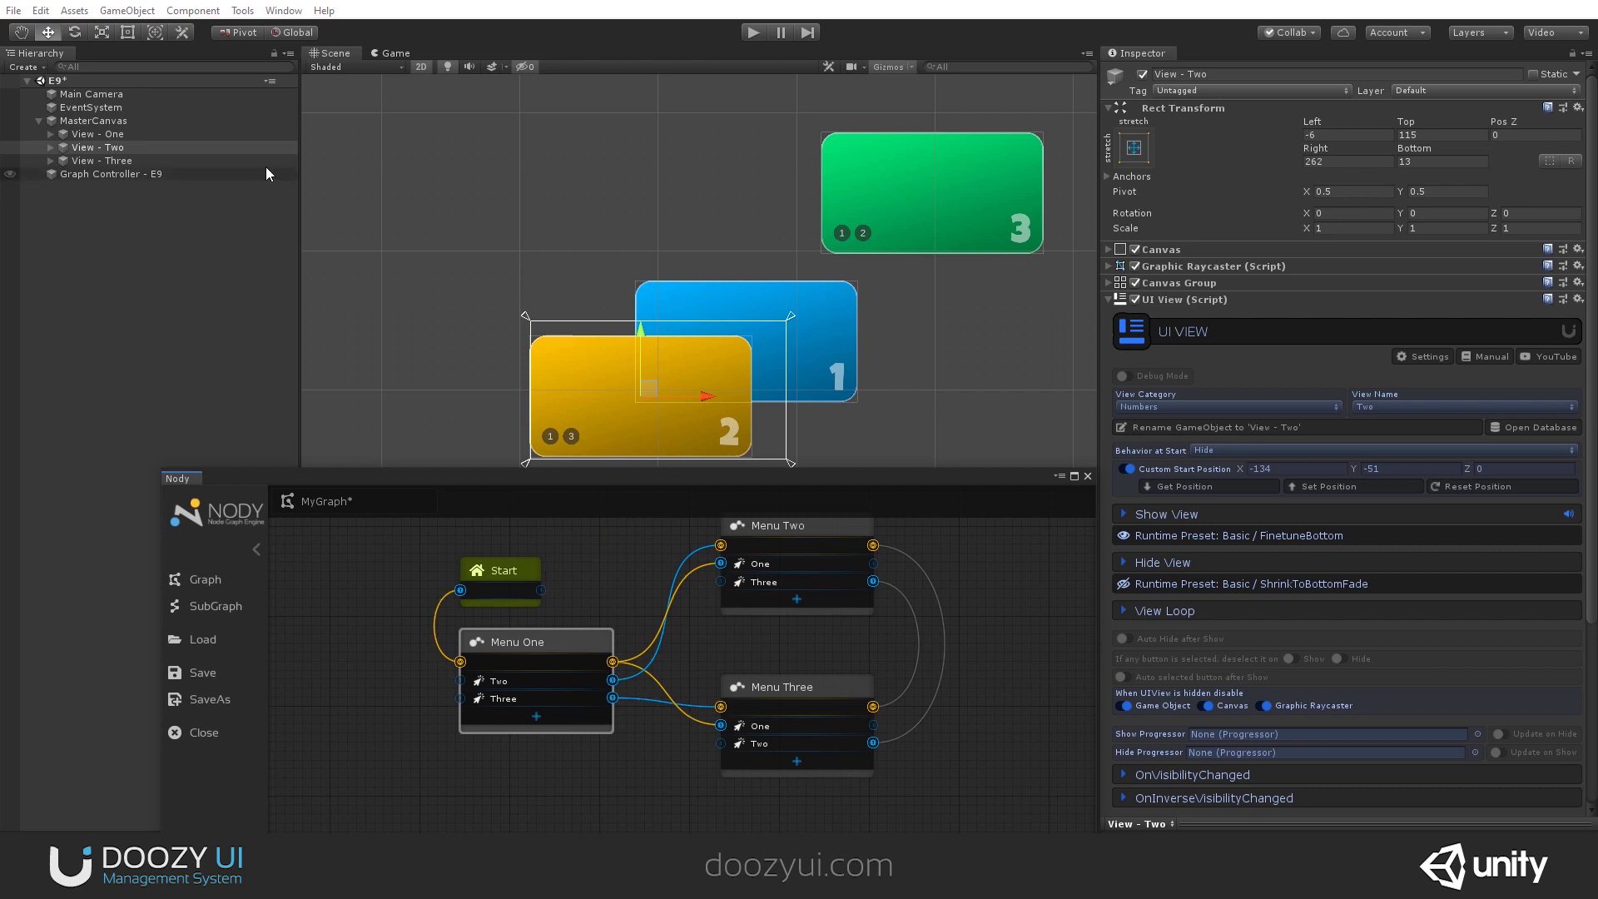
# Step: Move View - One and View - Two together out of the canvas frame to the area above it
pyautogui.click(137, 136)
pyautogui.keyDown('ctrl'); pyautogui.click(137, 148); pyautogui.keyUp('ctrl')
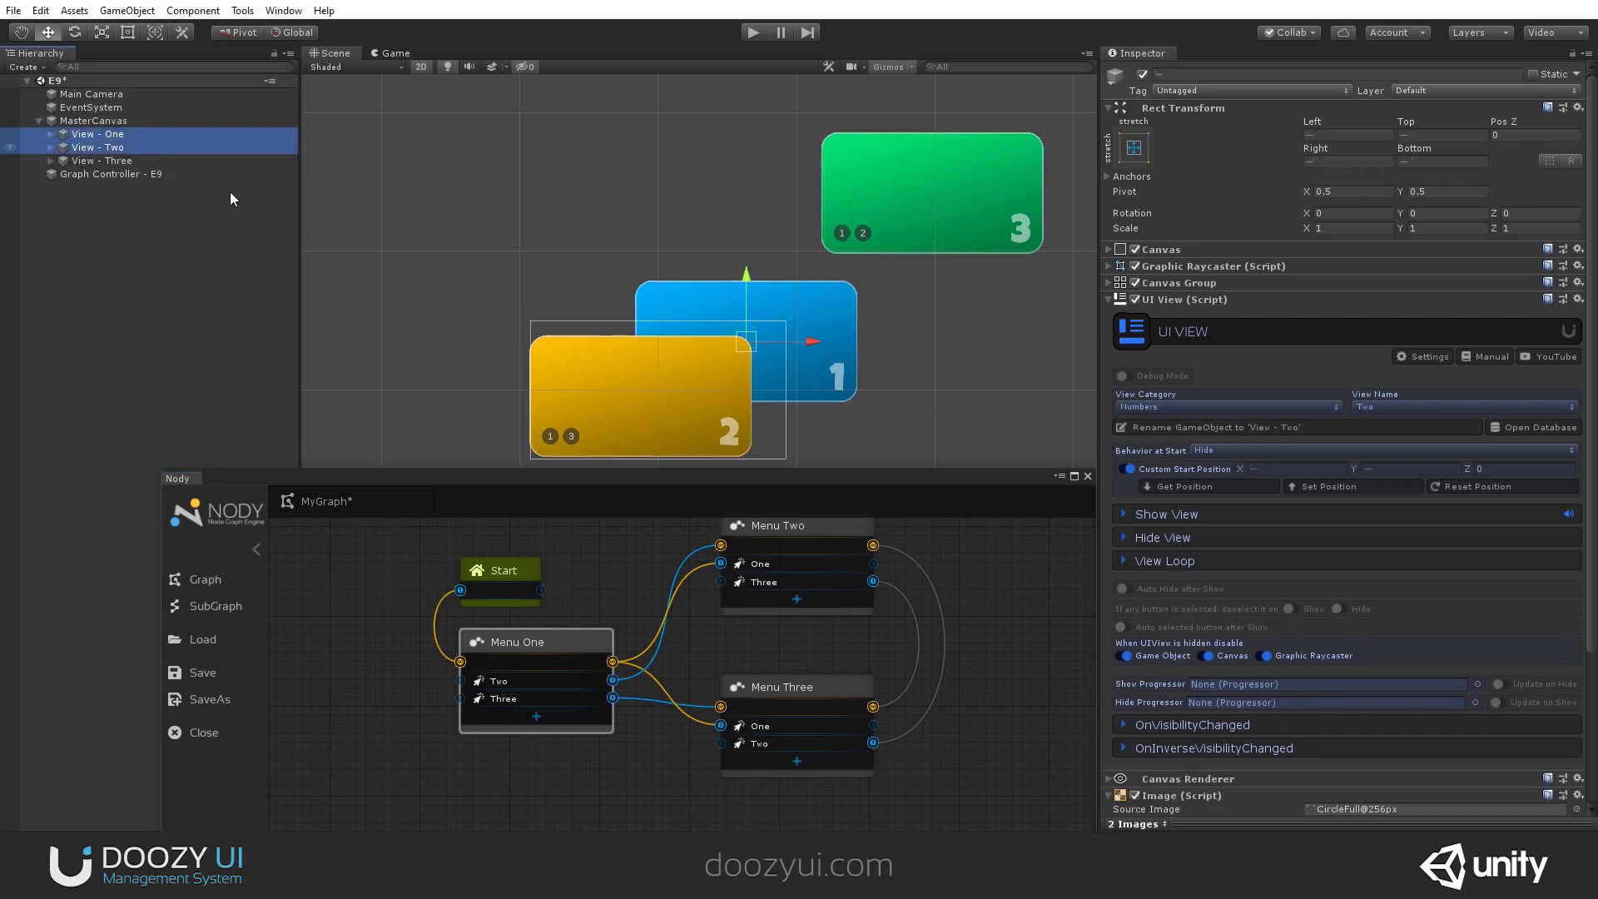
pyautogui.moveTo(759, 332); pyautogui.dragTo(644, 156)
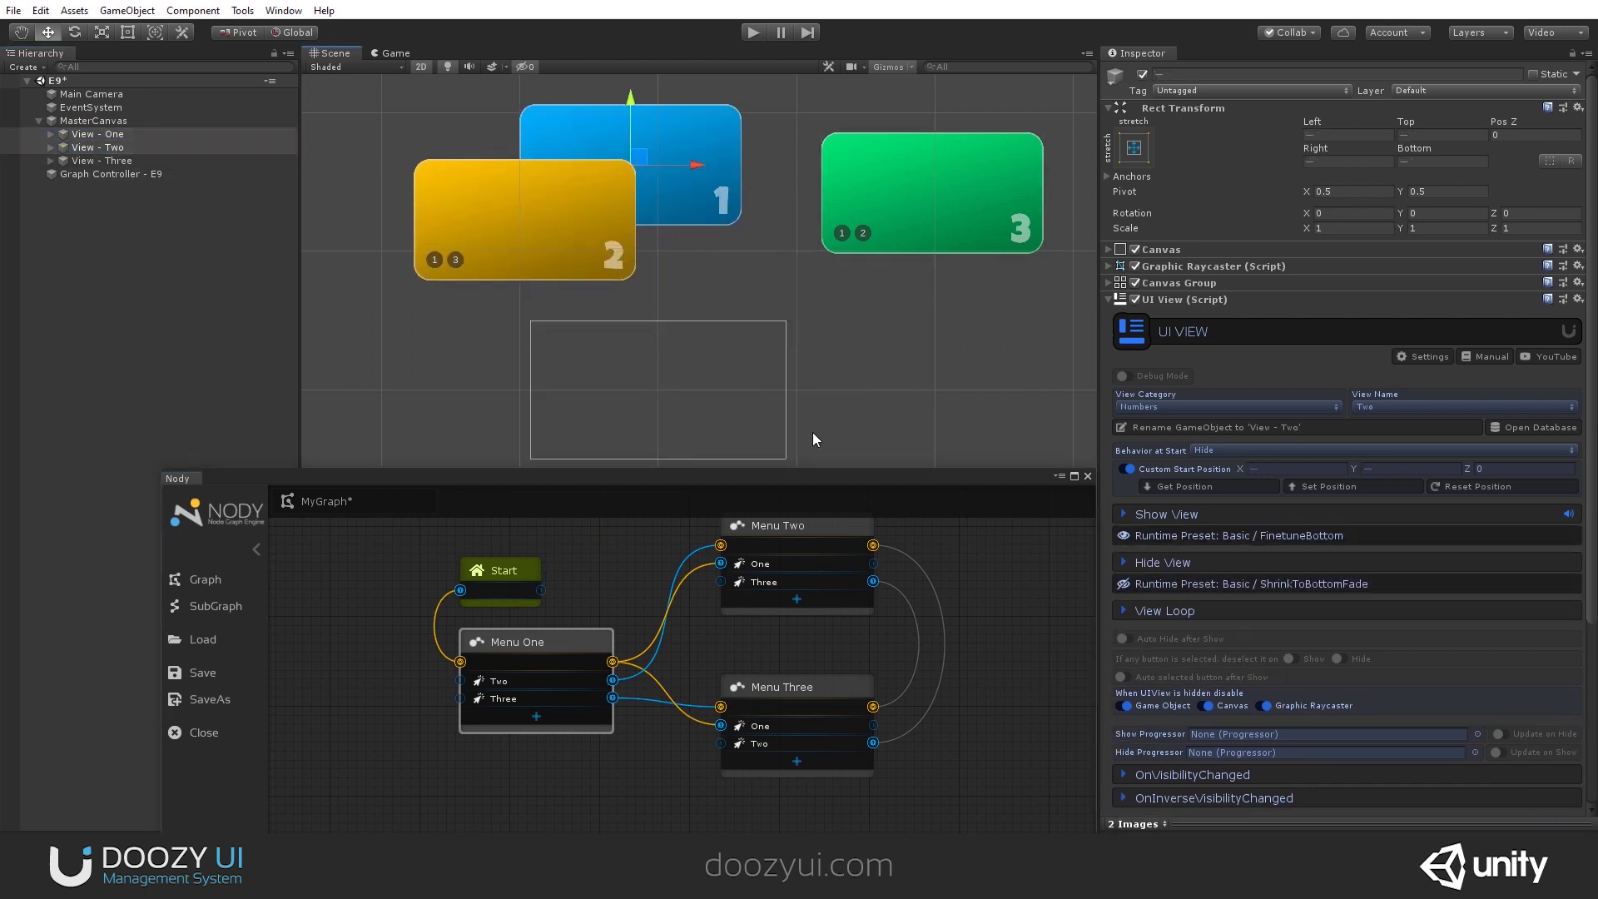
# Step: Review the Menu One node's view lists, then run the game and switch to views 3, 2 and 1
pyautogui.click(541, 641)
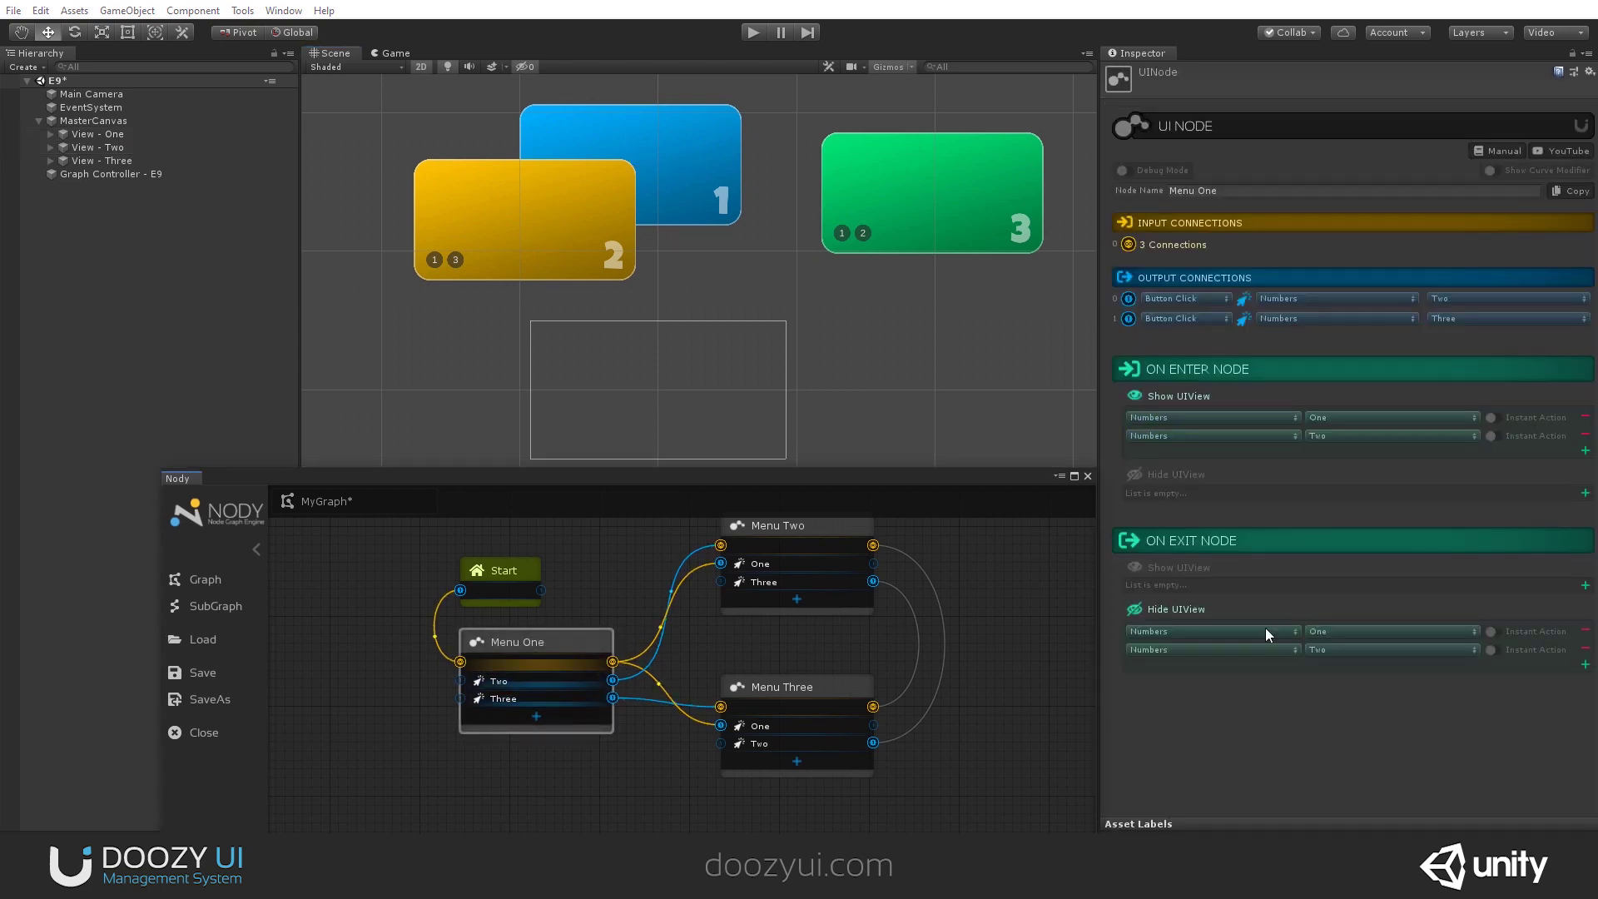
pyautogui.click(748, 35)
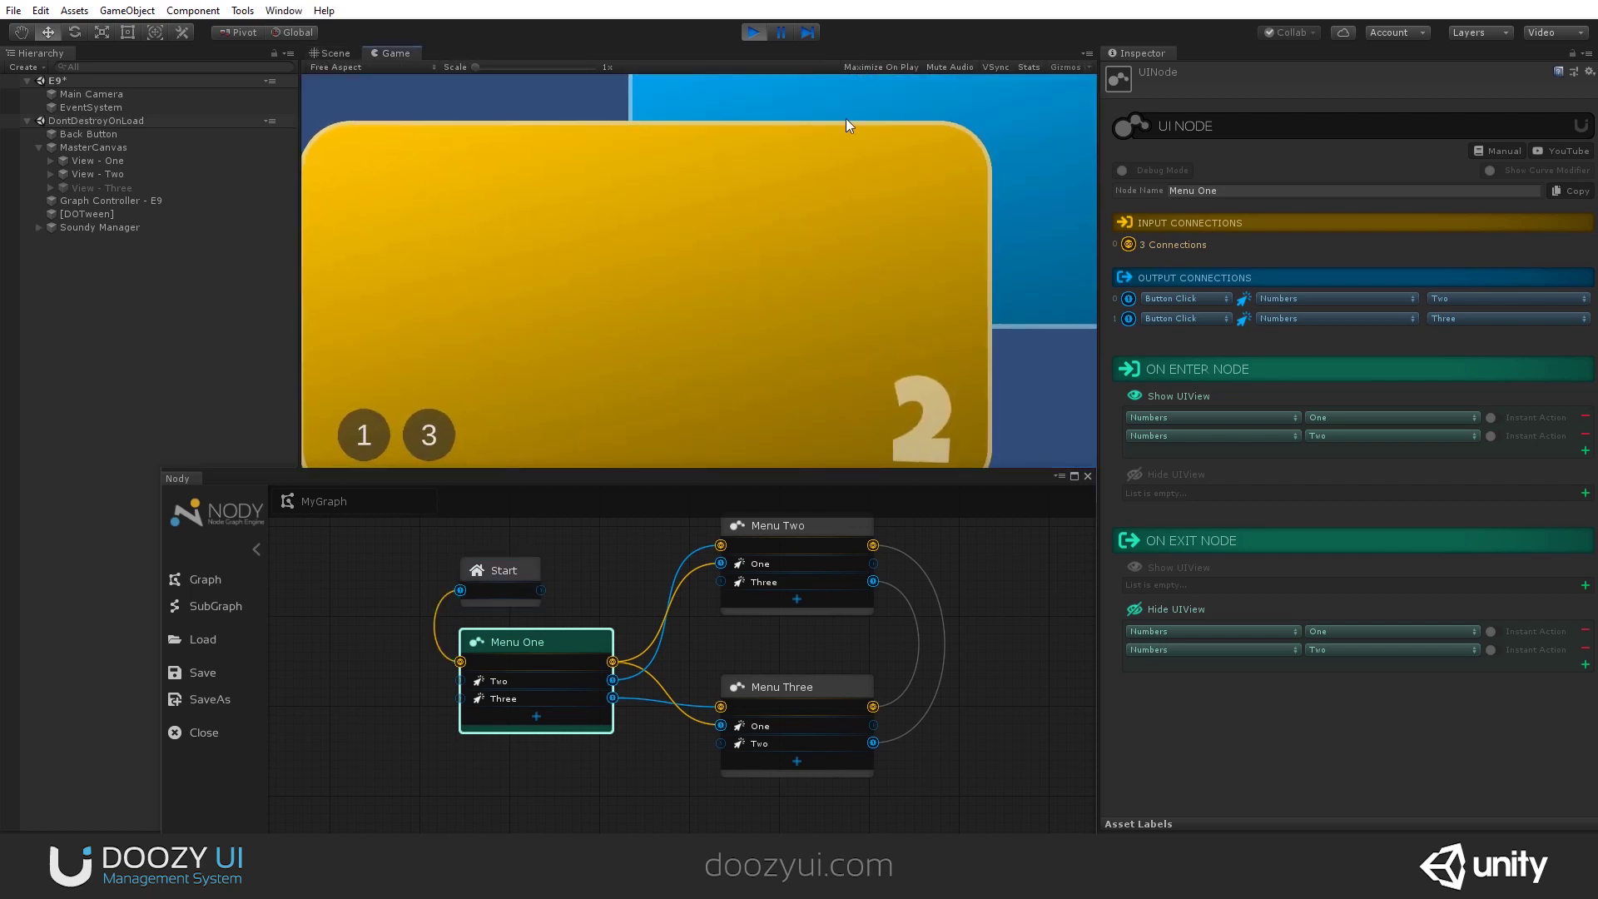
pyautogui.click(442, 443)
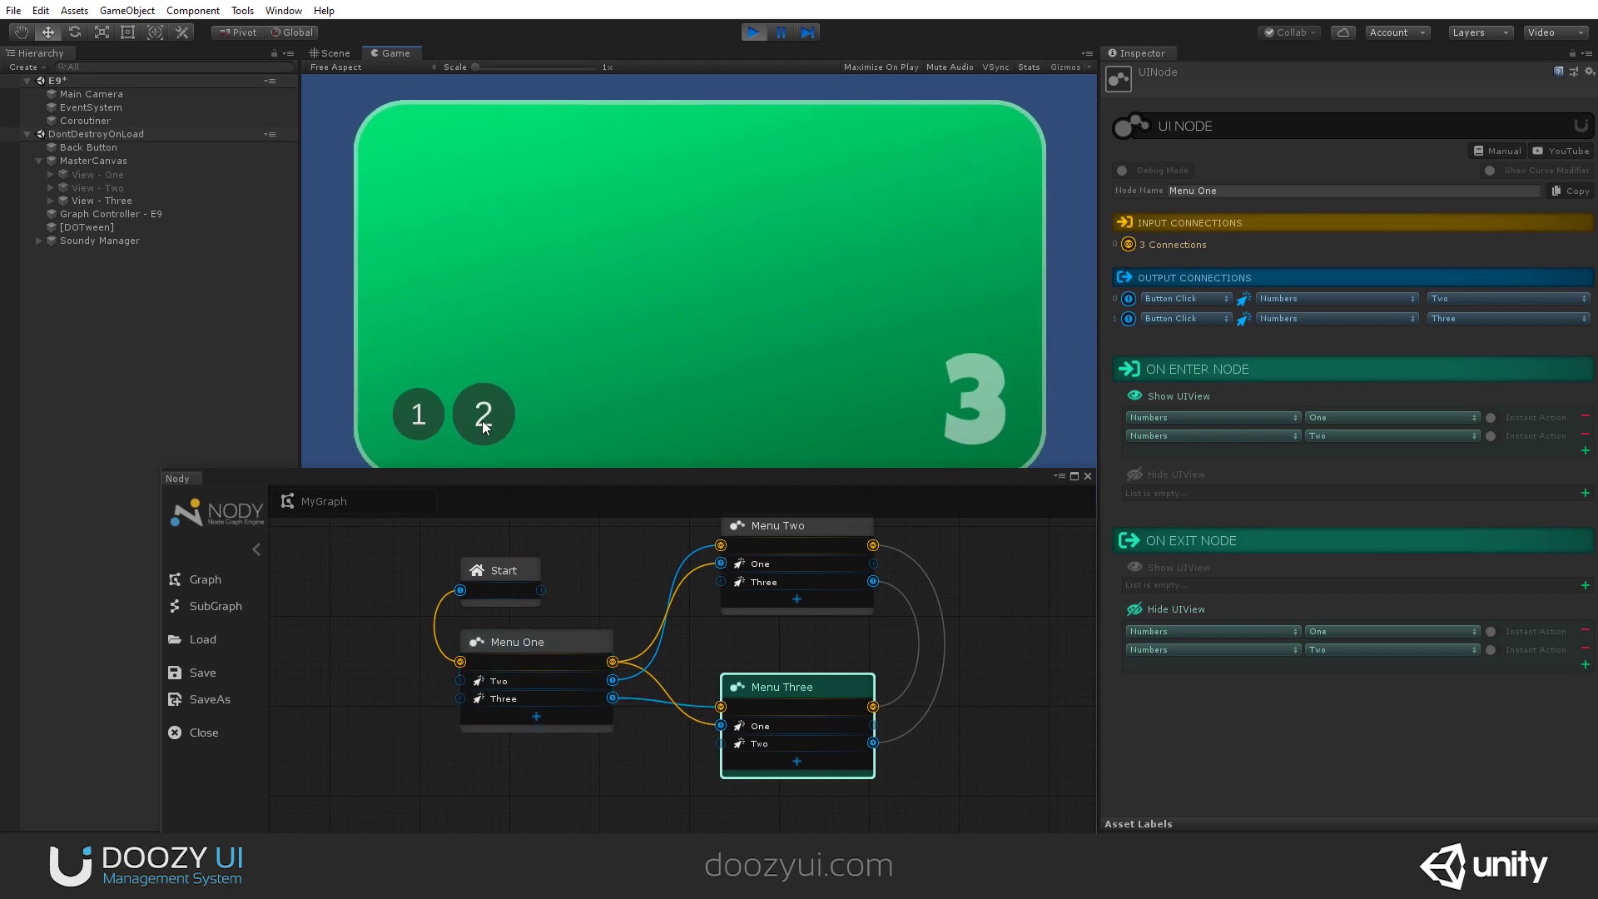
pyautogui.click(482, 422)
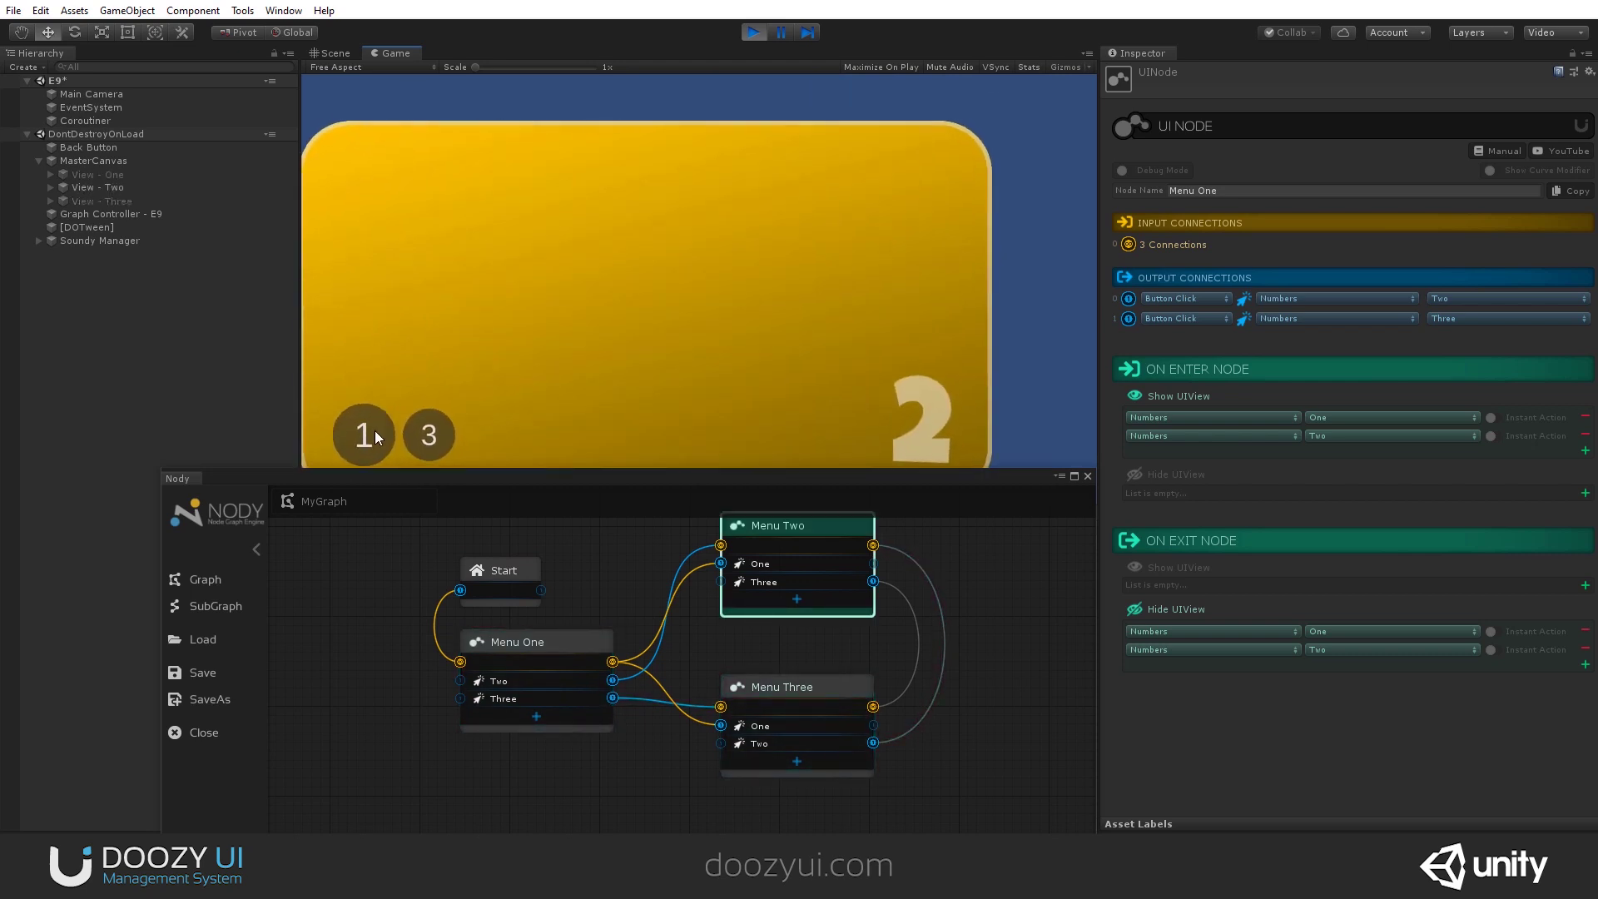
pyautogui.click(374, 431)
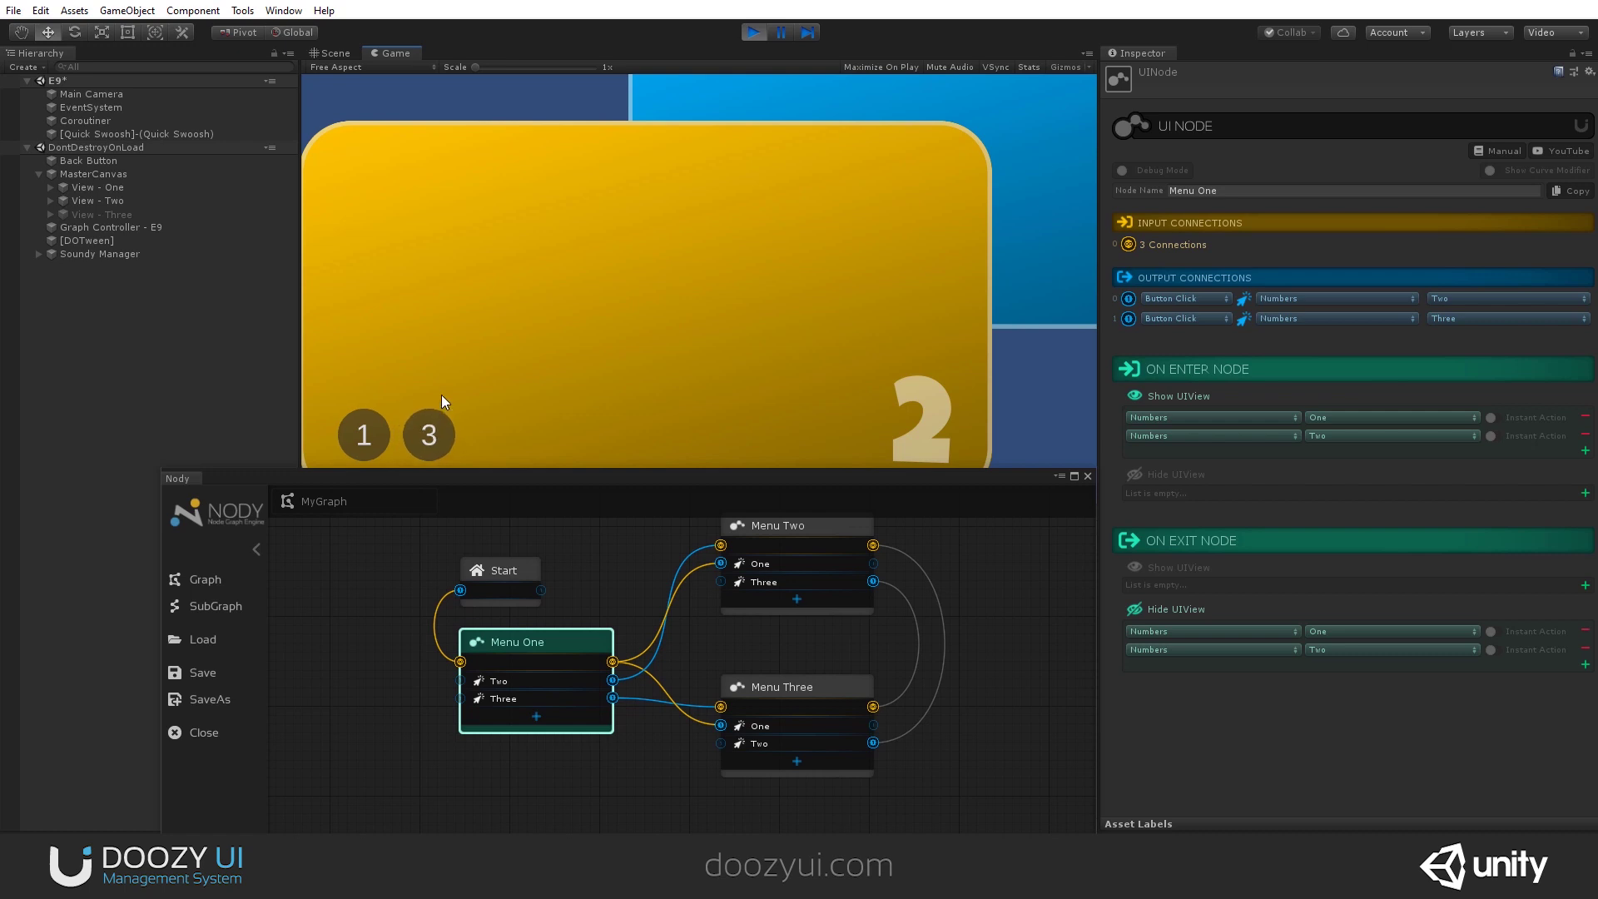
# Step: Maximize the running game view, test switching the menus from Menu One to view 3, and stop play mode
pyautogui.click(1088, 53)
pyautogui.click(1127, 115)
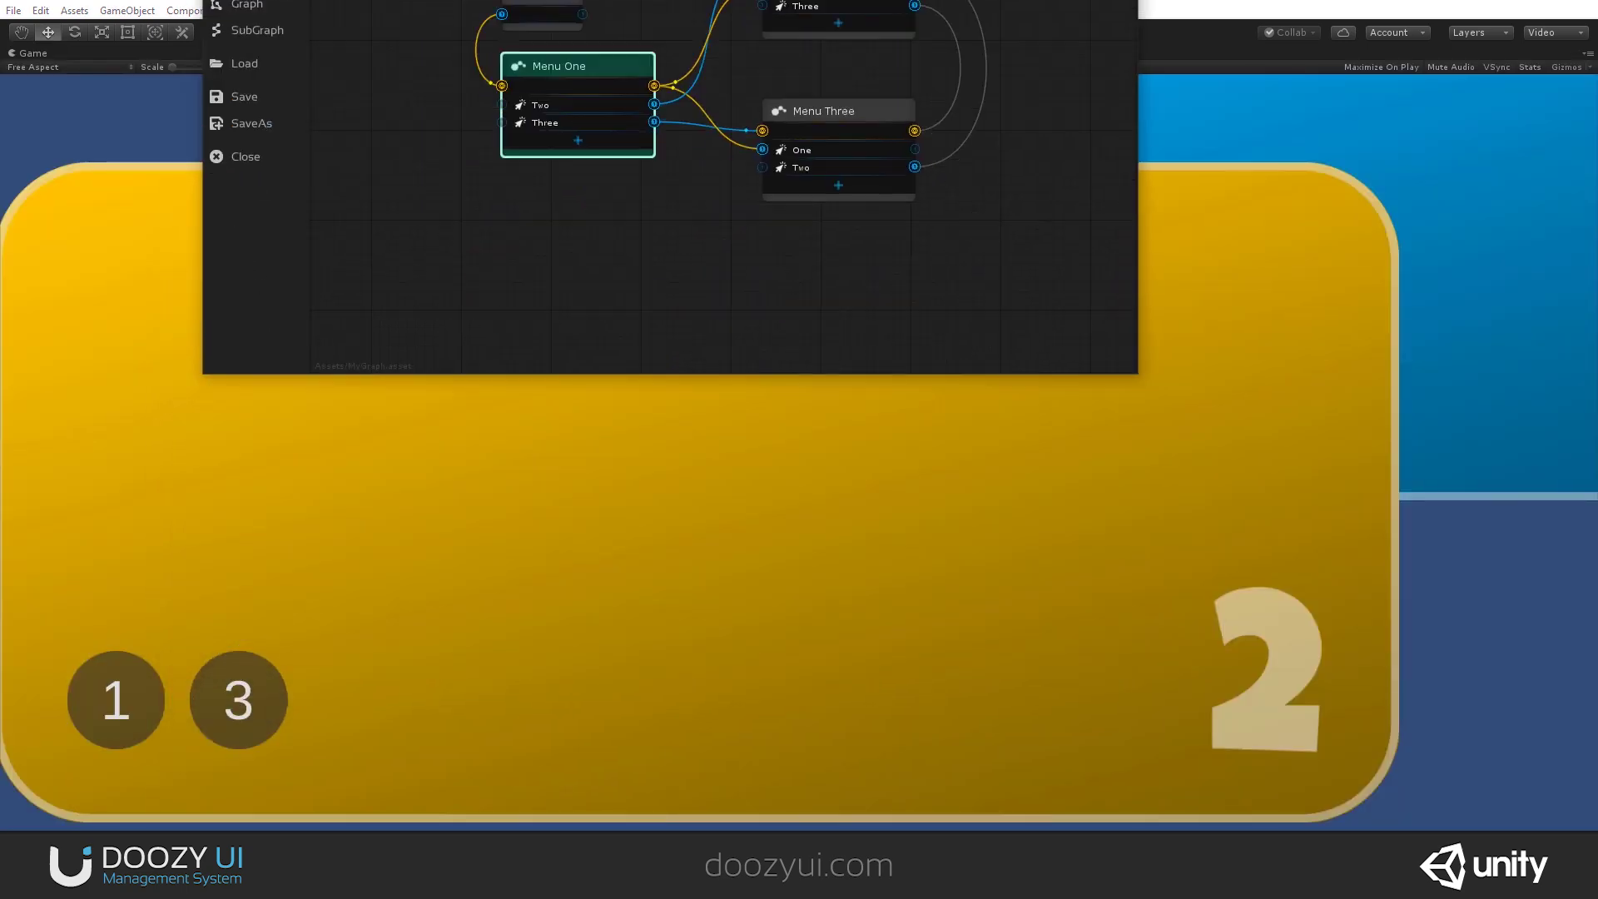
pyautogui.click(226, 691)
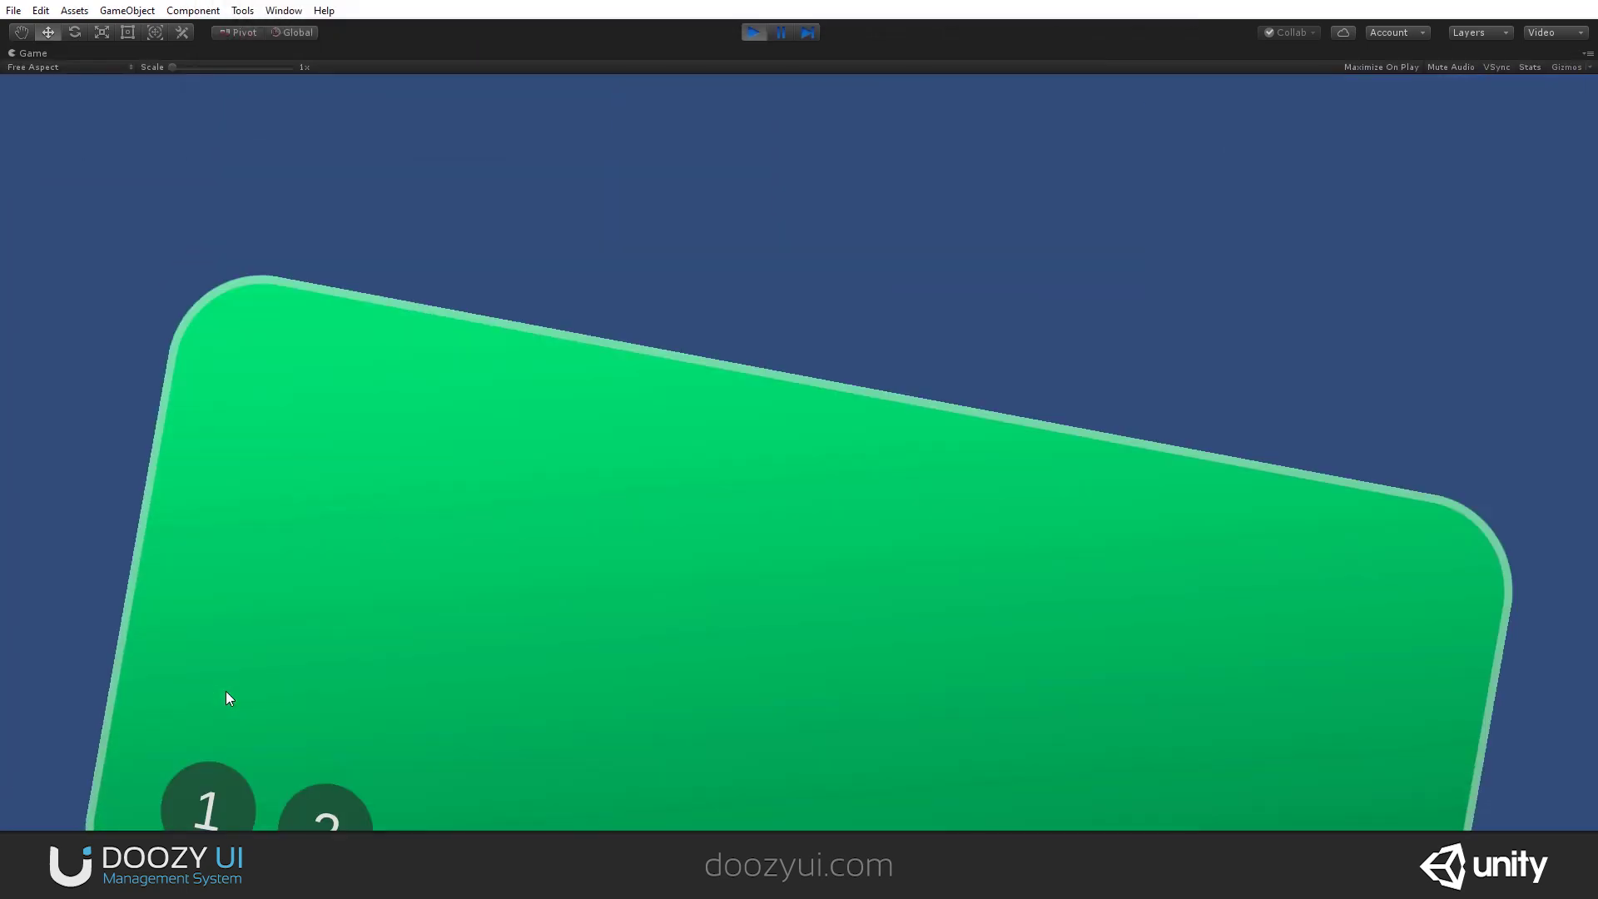
pyautogui.click(236, 681)
pyautogui.click(274, 676)
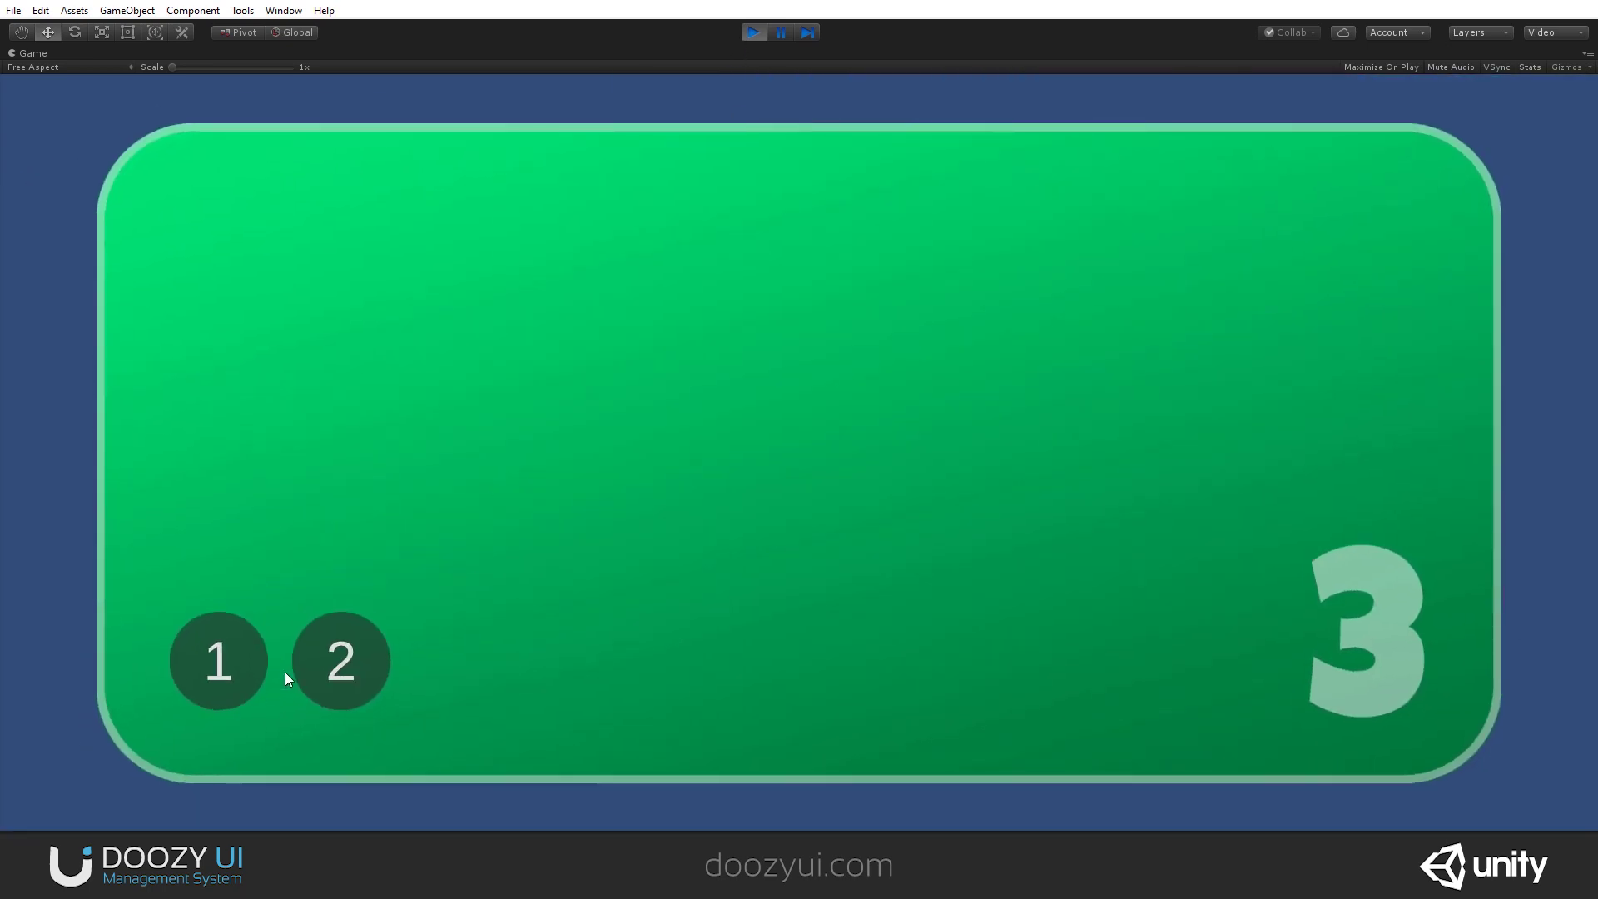
pyautogui.click(291, 672)
pyautogui.click(755, 33)
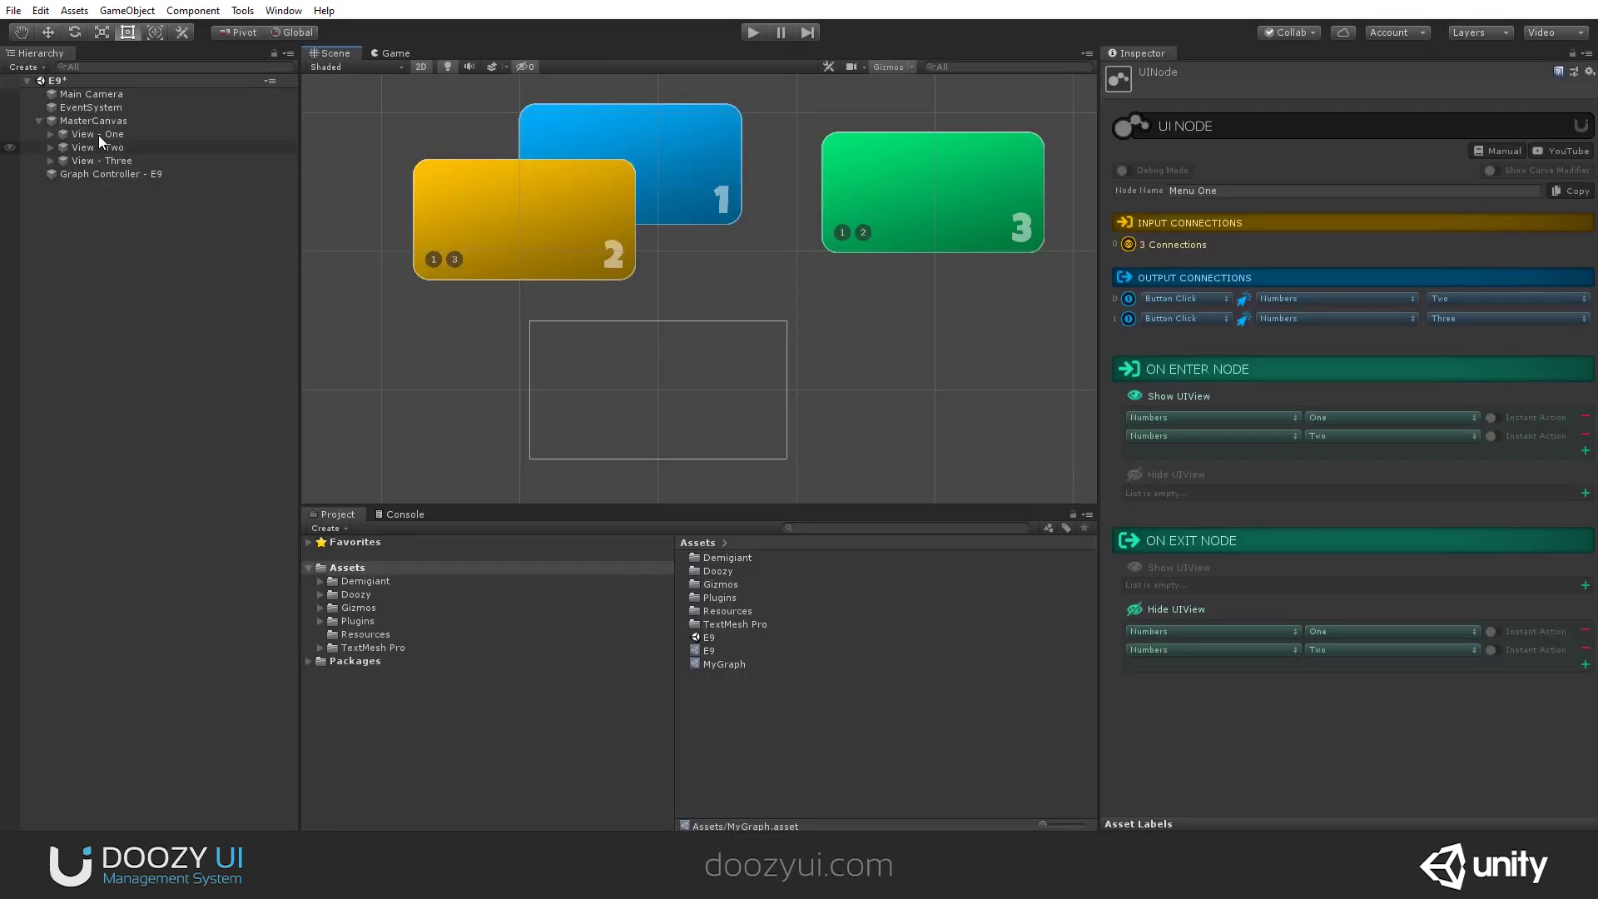
# Step: Reset the custom start position of View - One and View - Two to 0, 0, 0
pyautogui.click(98, 135)
pyautogui.keyDown('ctrl'); pyautogui.click(100, 148); pyautogui.keyUp('ctrl')
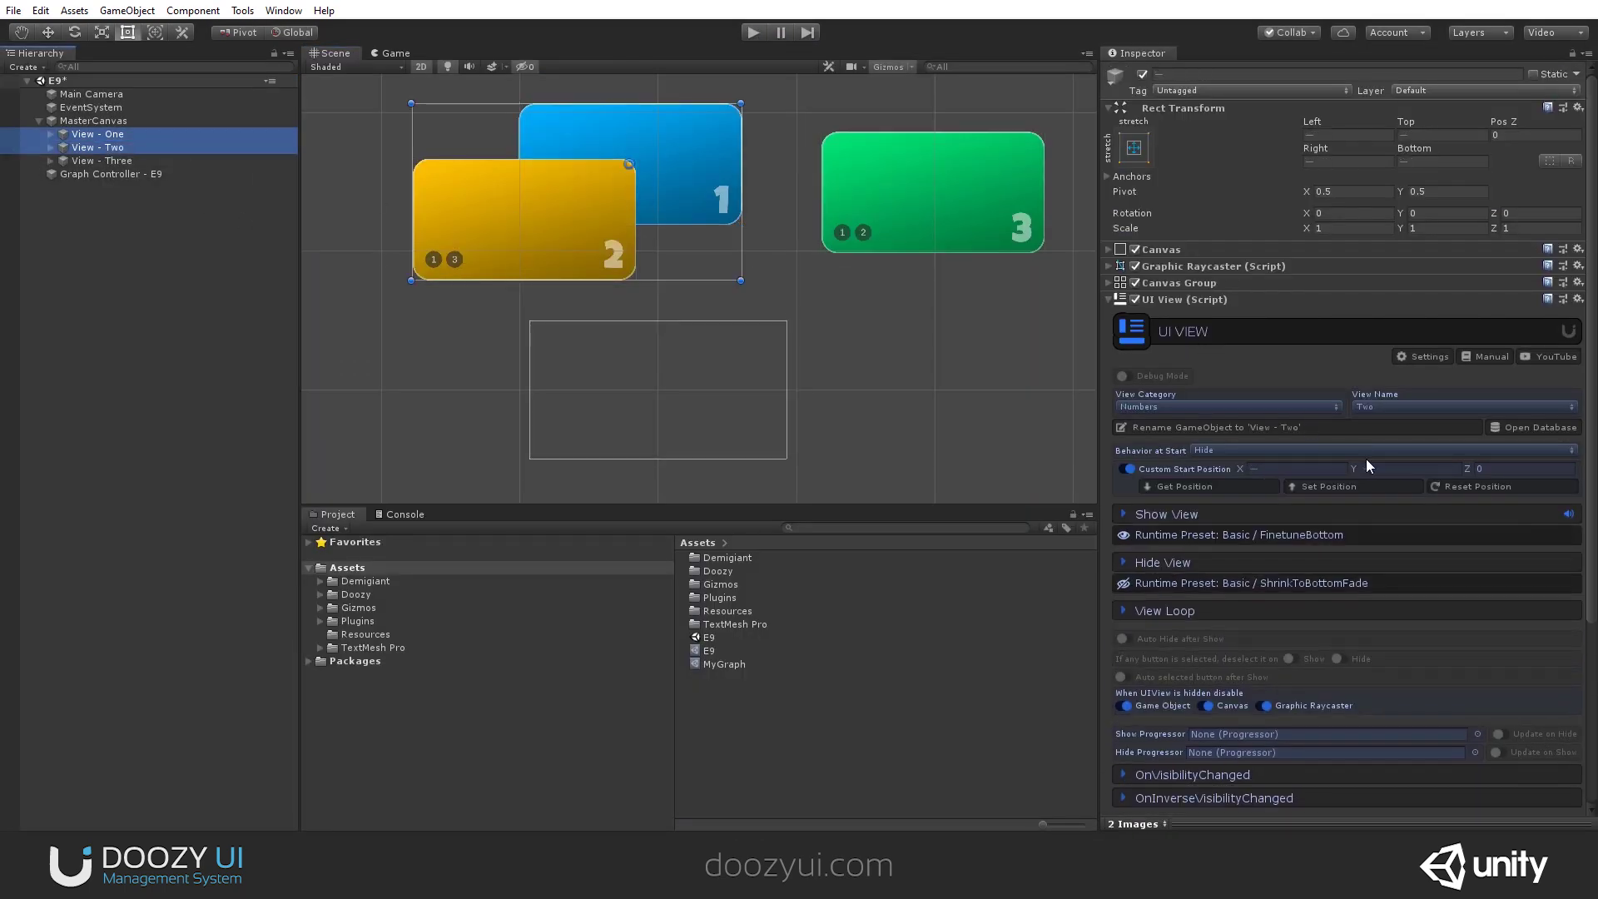
pyautogui.click(1491, 488)
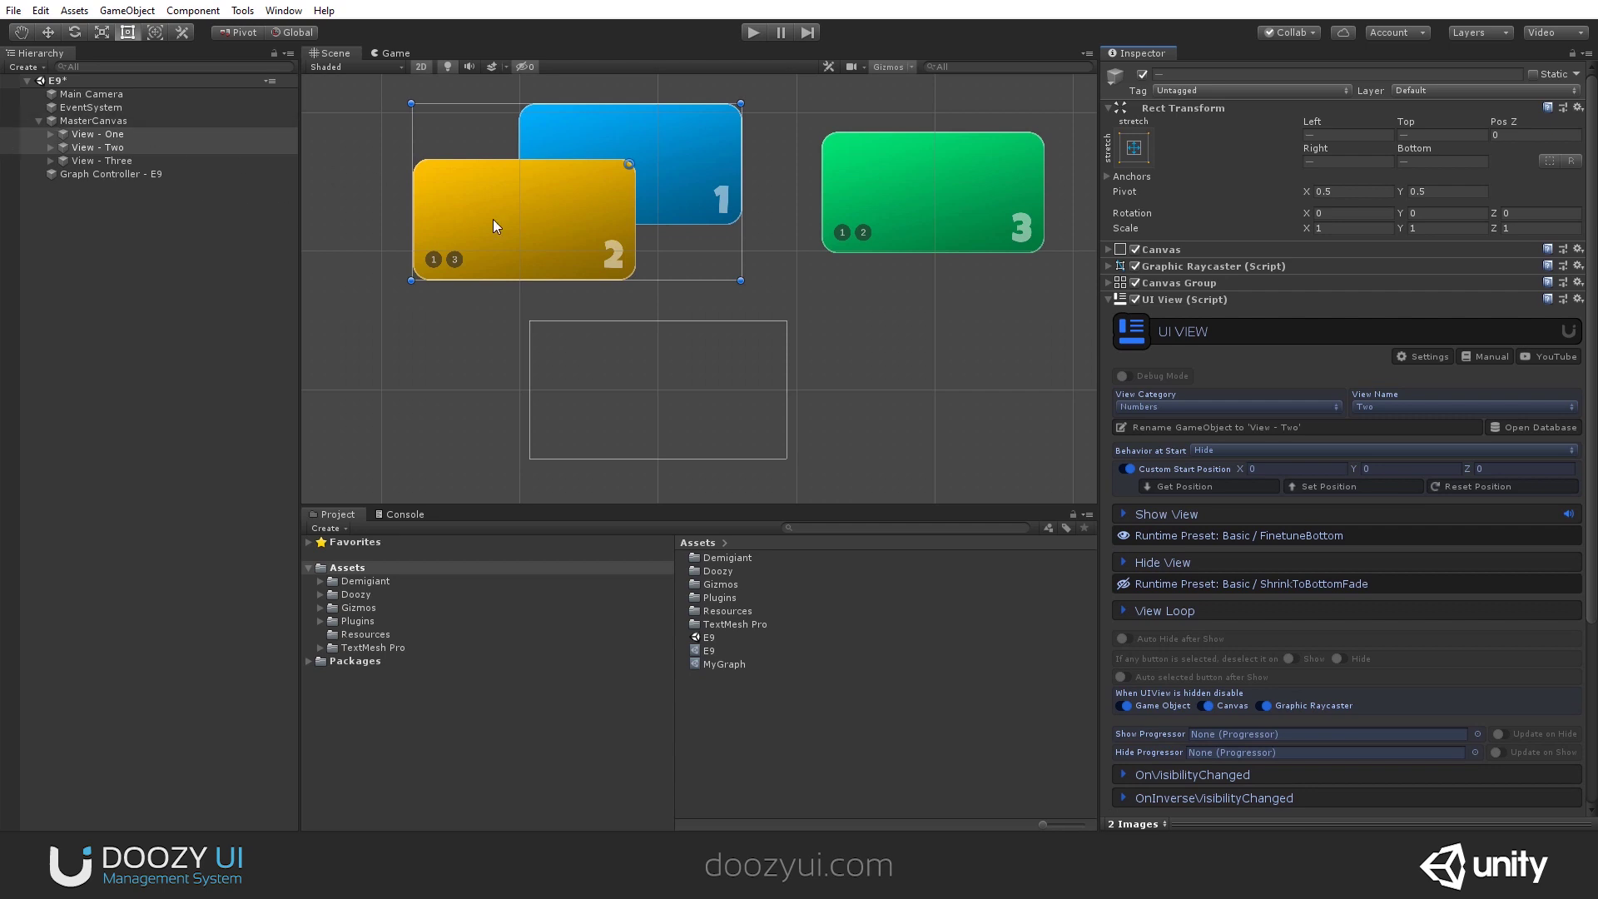
# Step: Separate View - One and View - Two above the canvas frame, placing them in a row beside View - Three
pyautogui.click(156, 135)
pyautogui.press('w')
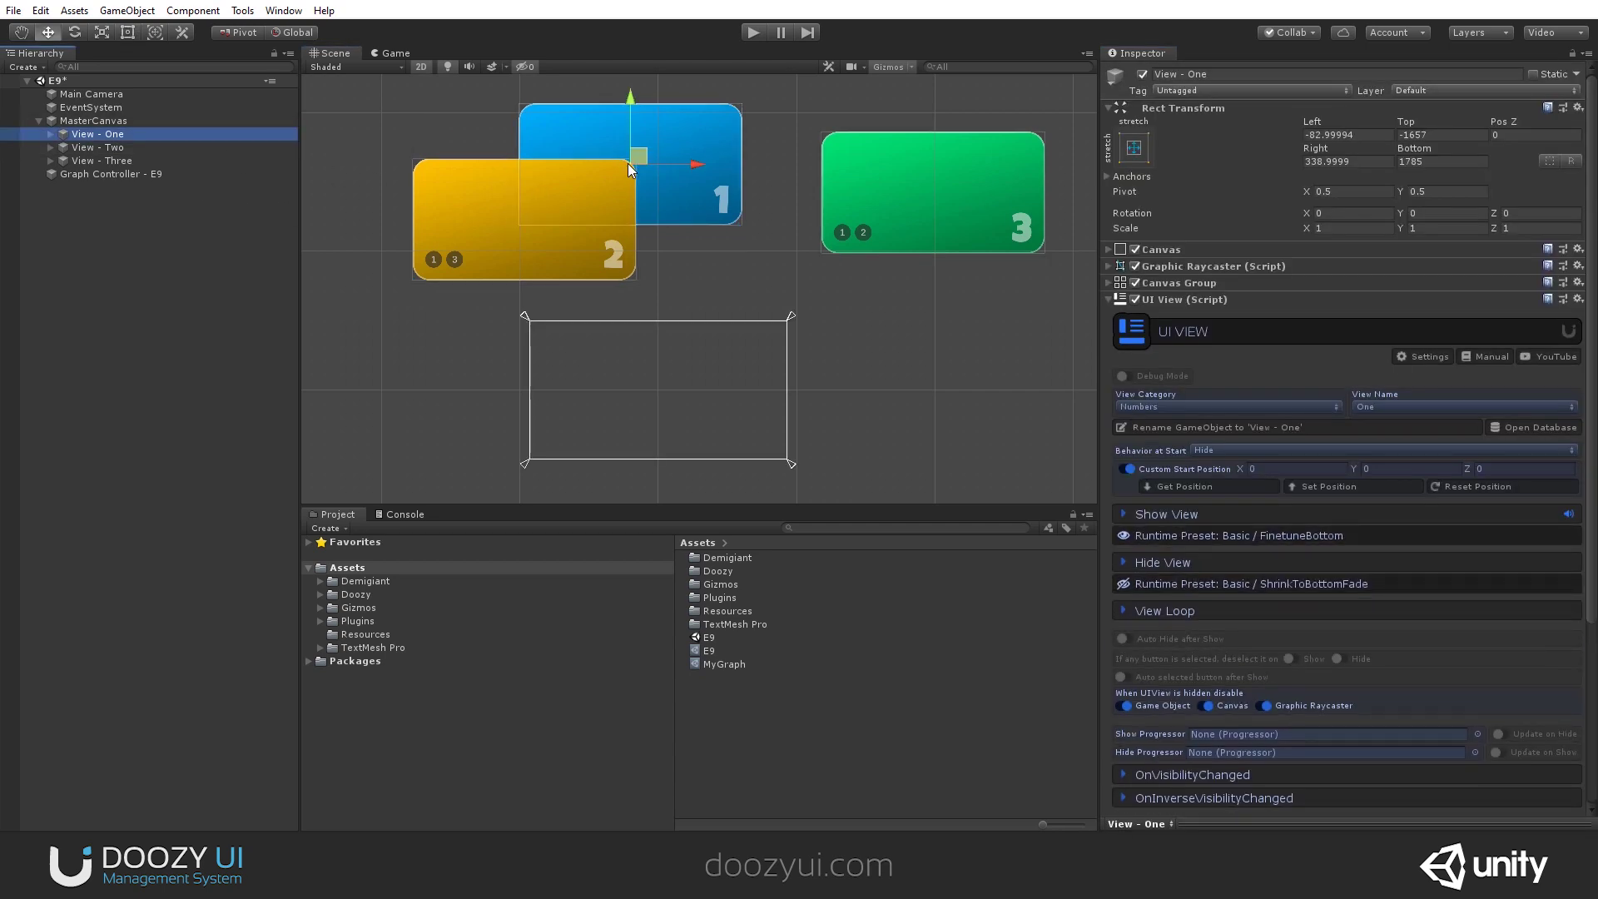
pyautogui.moveTo(635, 159); pyautogui.dragTo(477, 167)
pyautogui.click(178, 150)
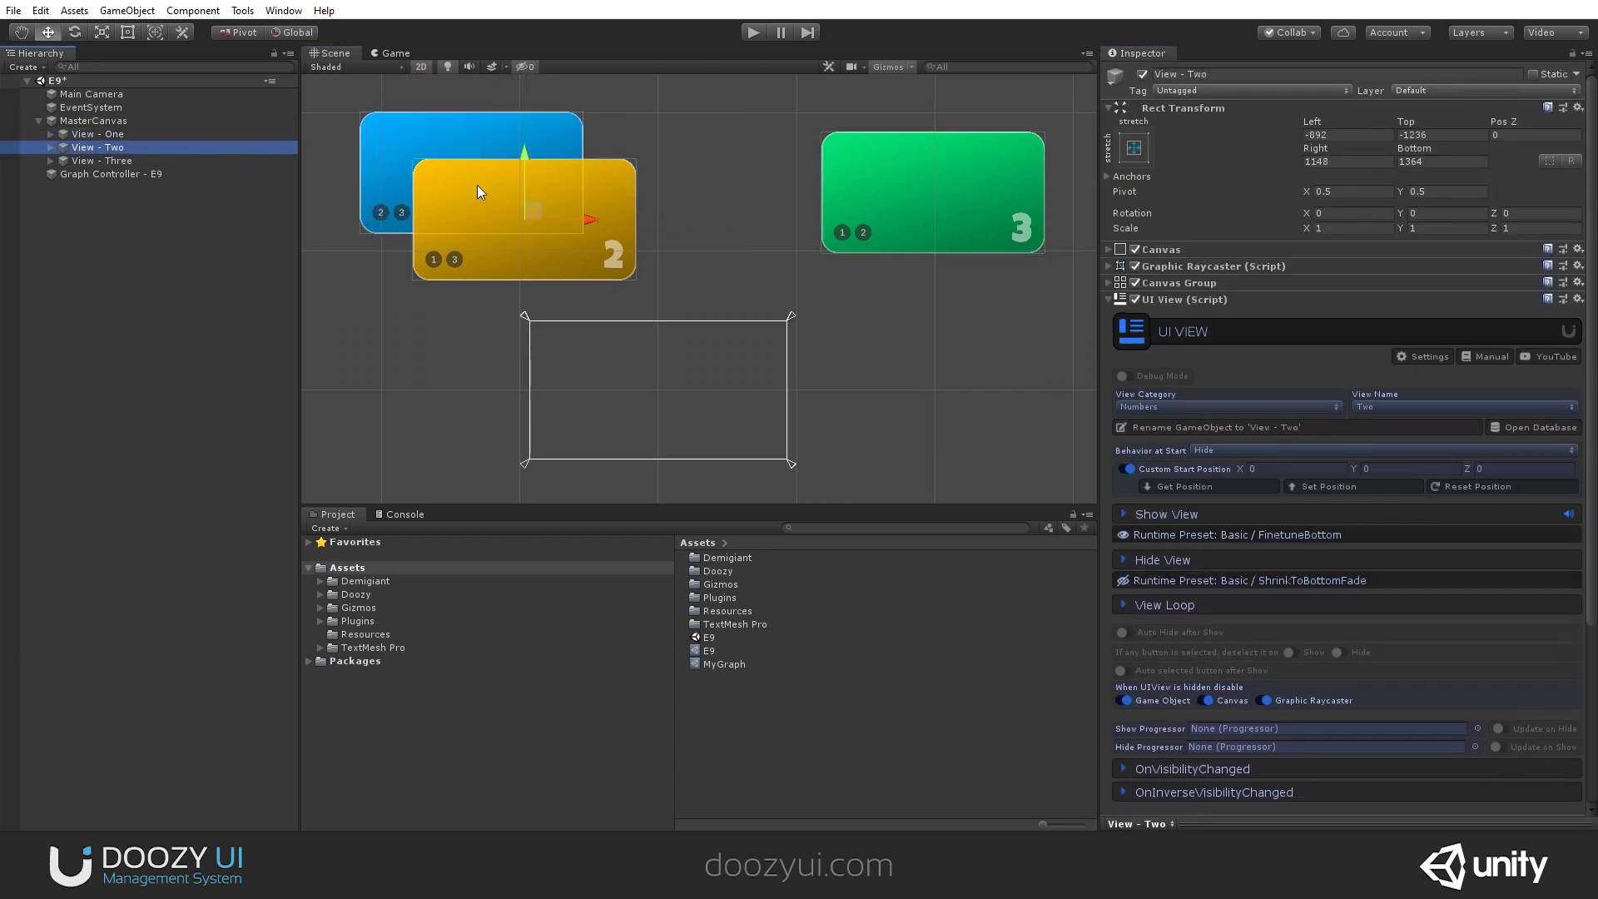
pyautogui.moveTo(537, 220); pyautogui.dragTo(749, 184)
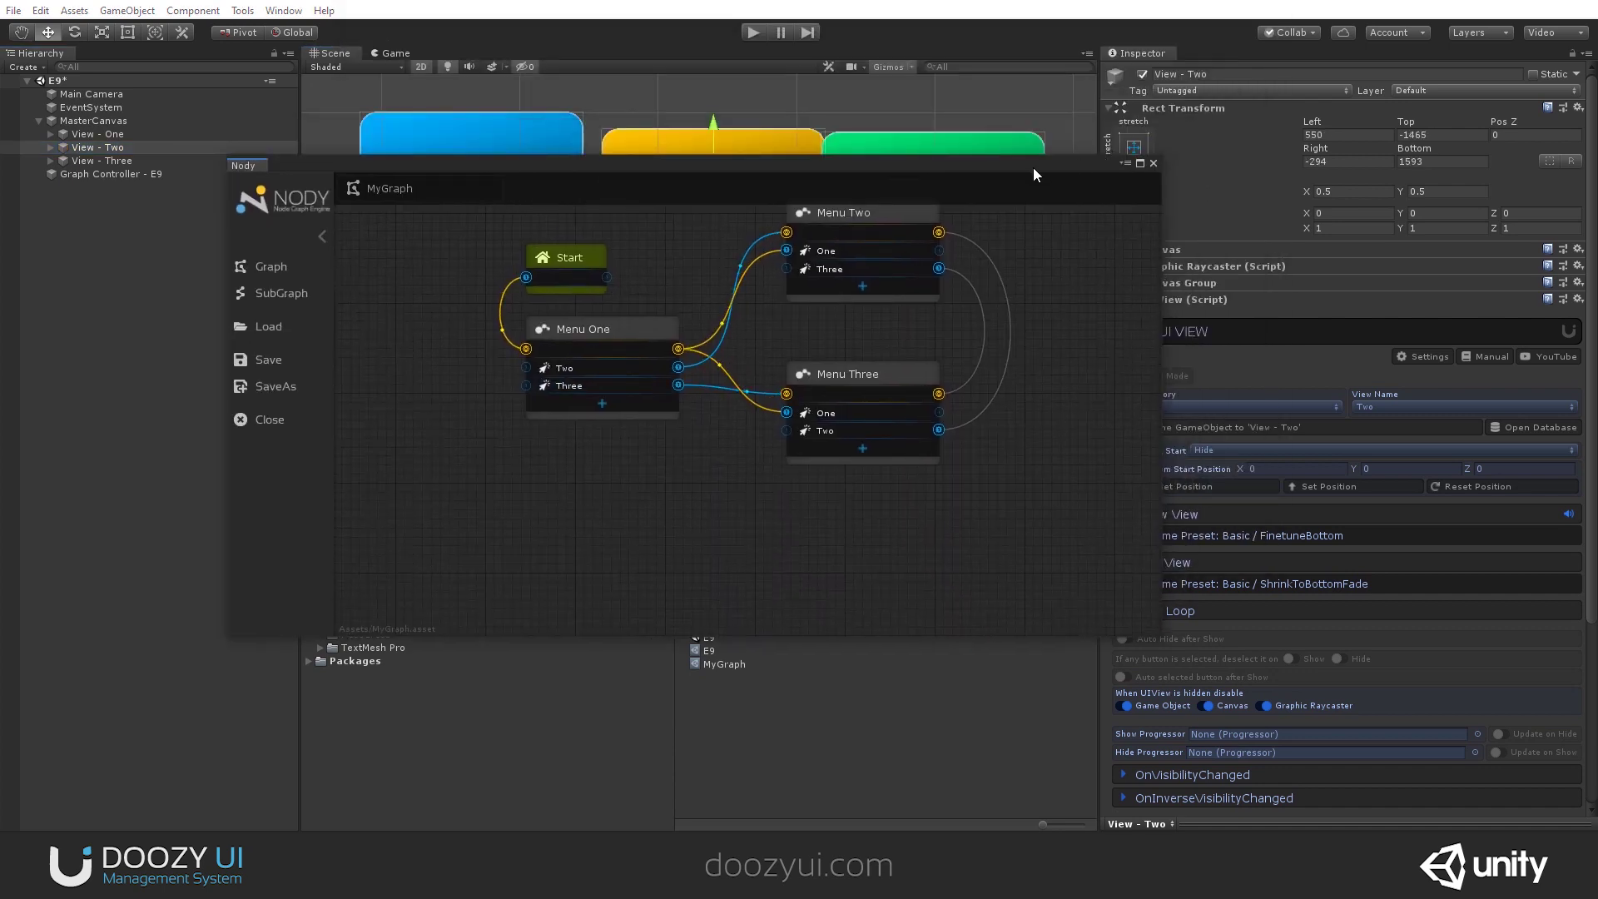
# Step: Remove view Two from the Menu One node's Show UIView list on enter and Hide UIView list on exit
pyautogui.moveTo(1033, 167); pyautogui.dragTo(897, 169)
pyautogui.click(484, 330)
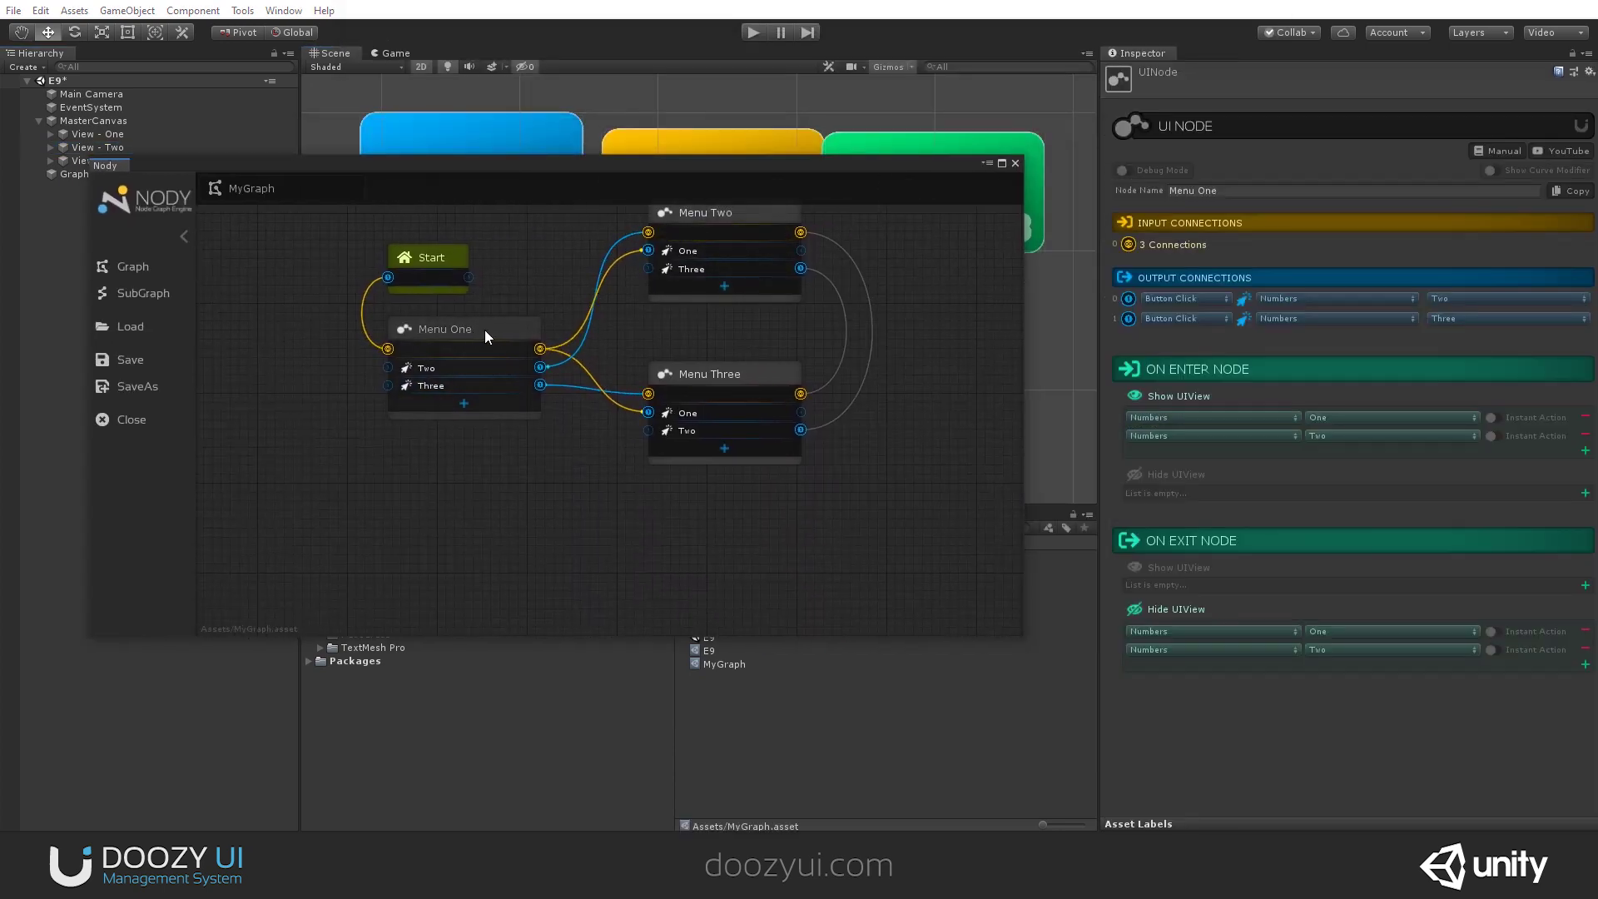
pyautogui.click(1585, 434)
pyautogui.click(1585, 631)
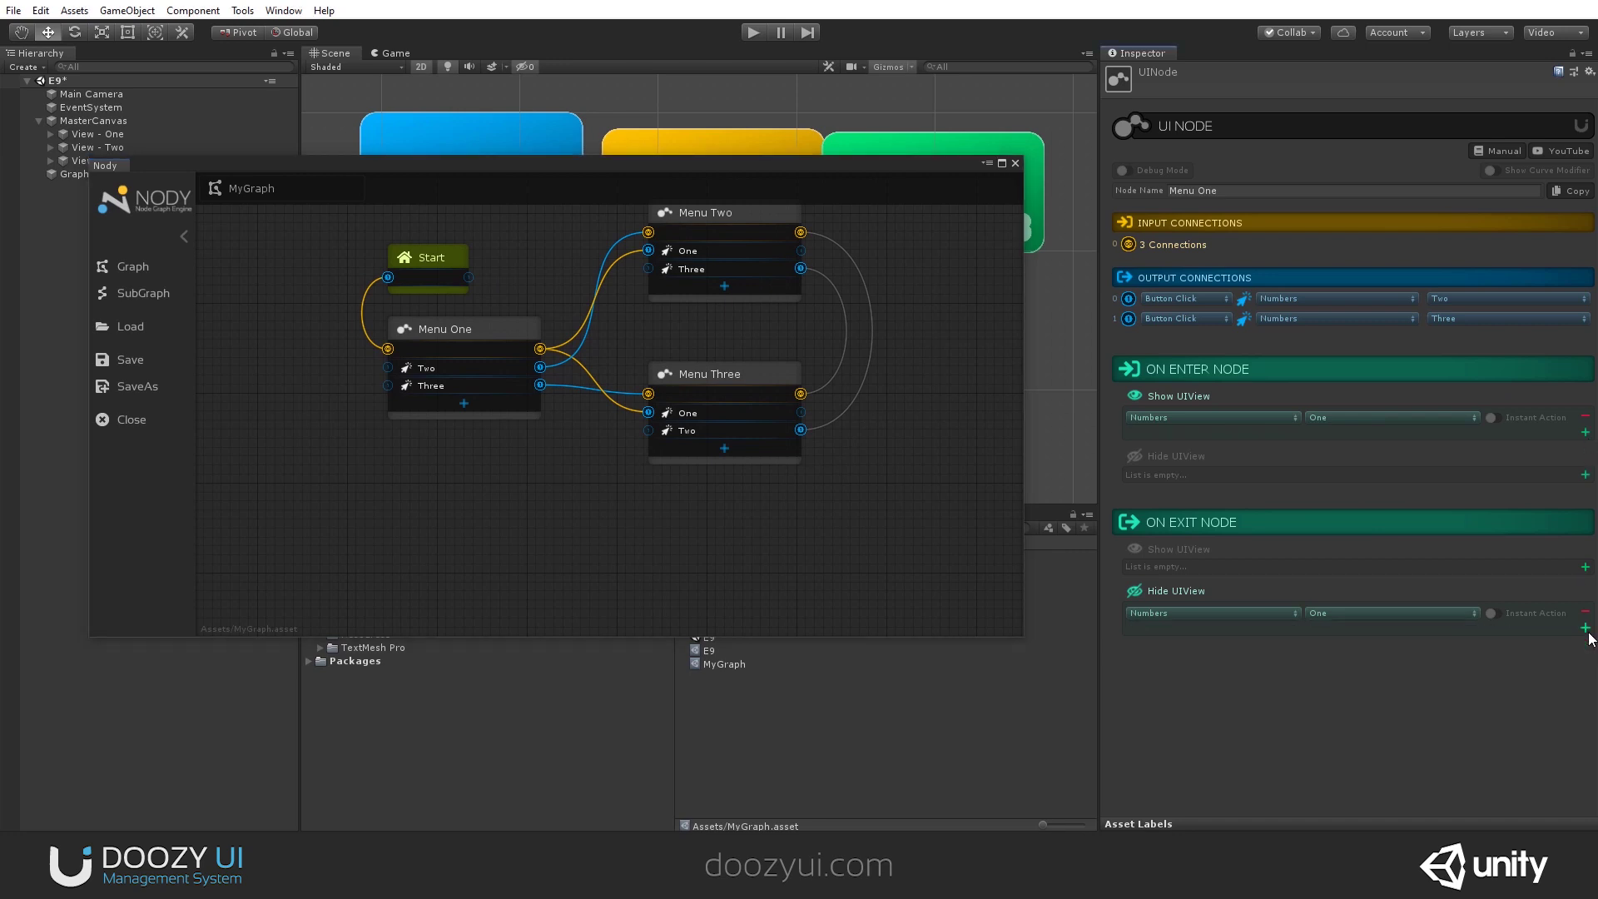
# Step: Enable Maximize On Play, run the game, and switch through views 3, 2 and 1, ending on view 2
pyautogui.moveTo(201, 171); pyautogui.dragTo(328, 253)
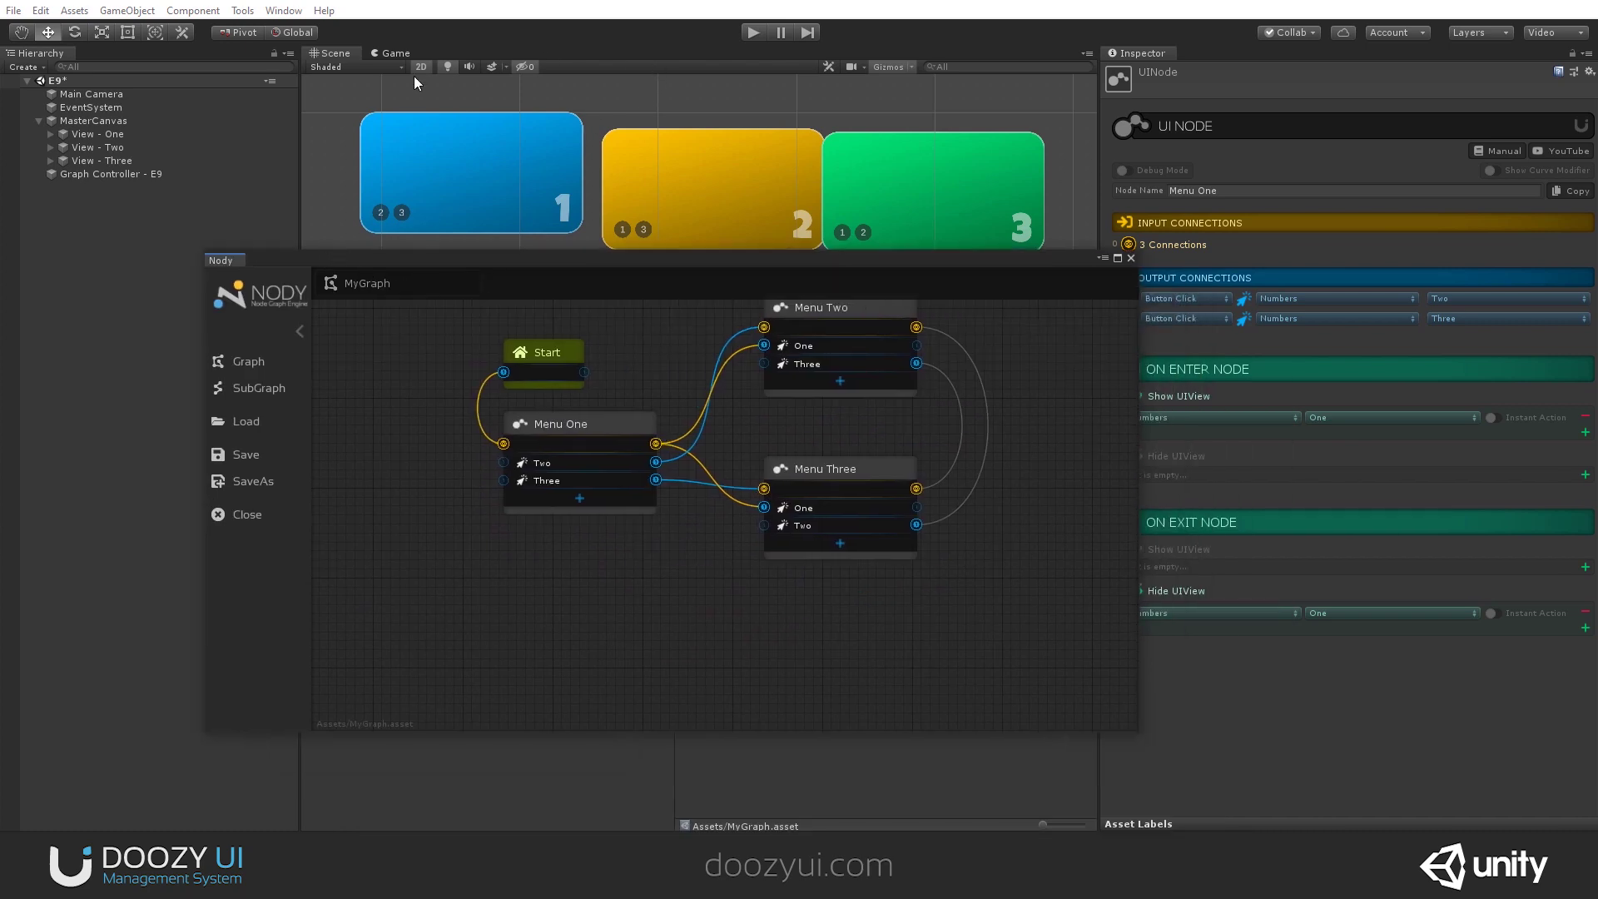
pyautogui.click(395, 55)
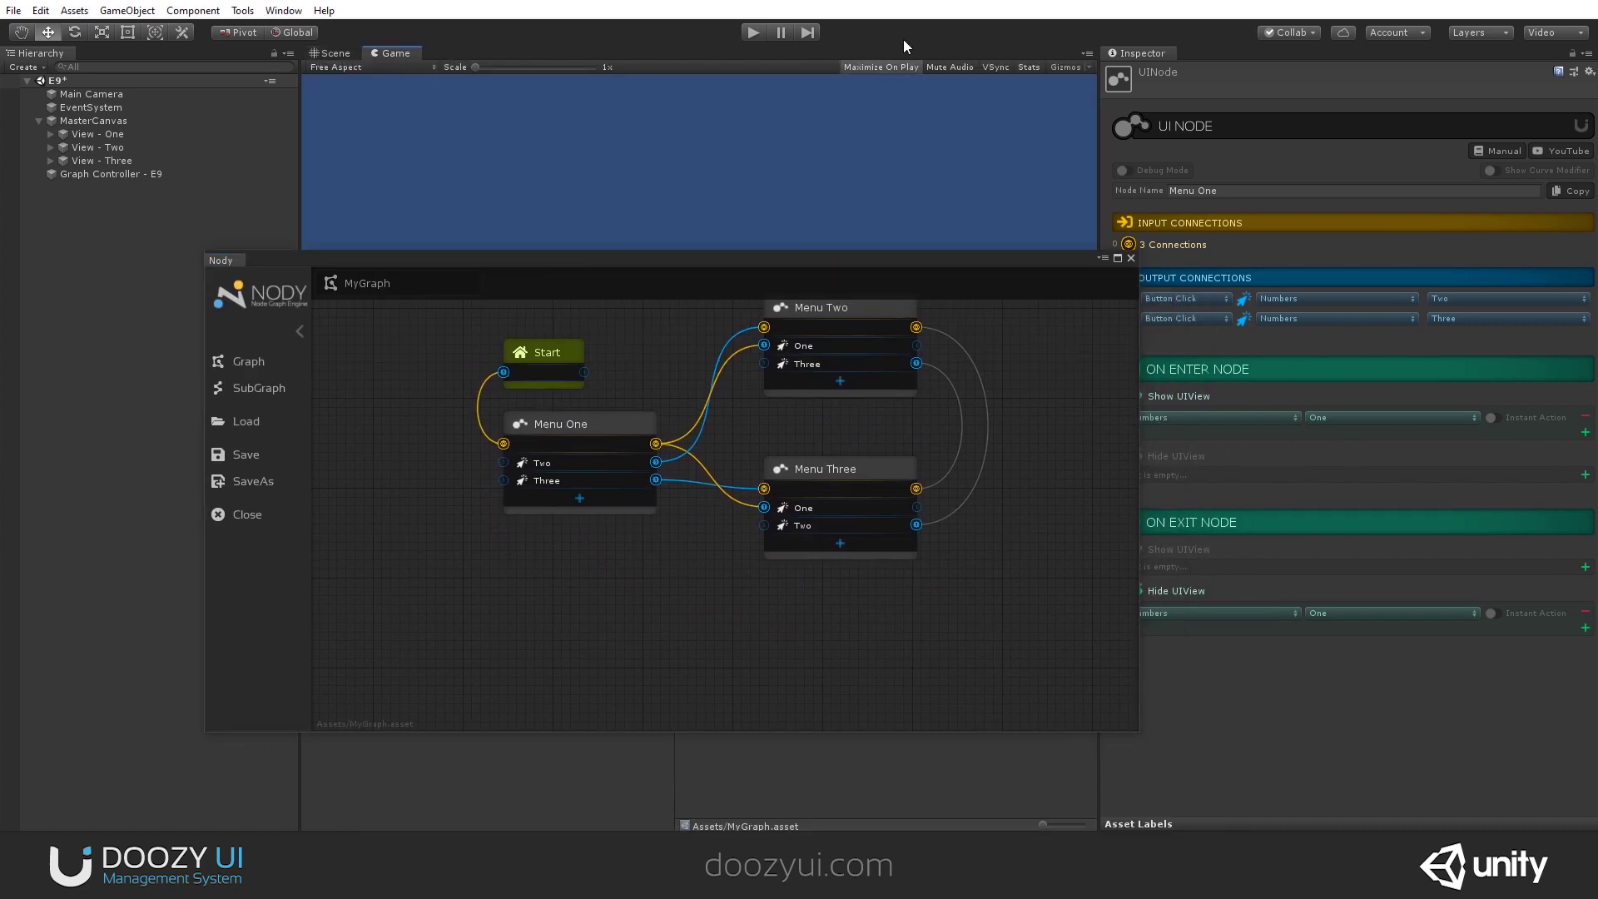
pyautogui.click(754, 32)
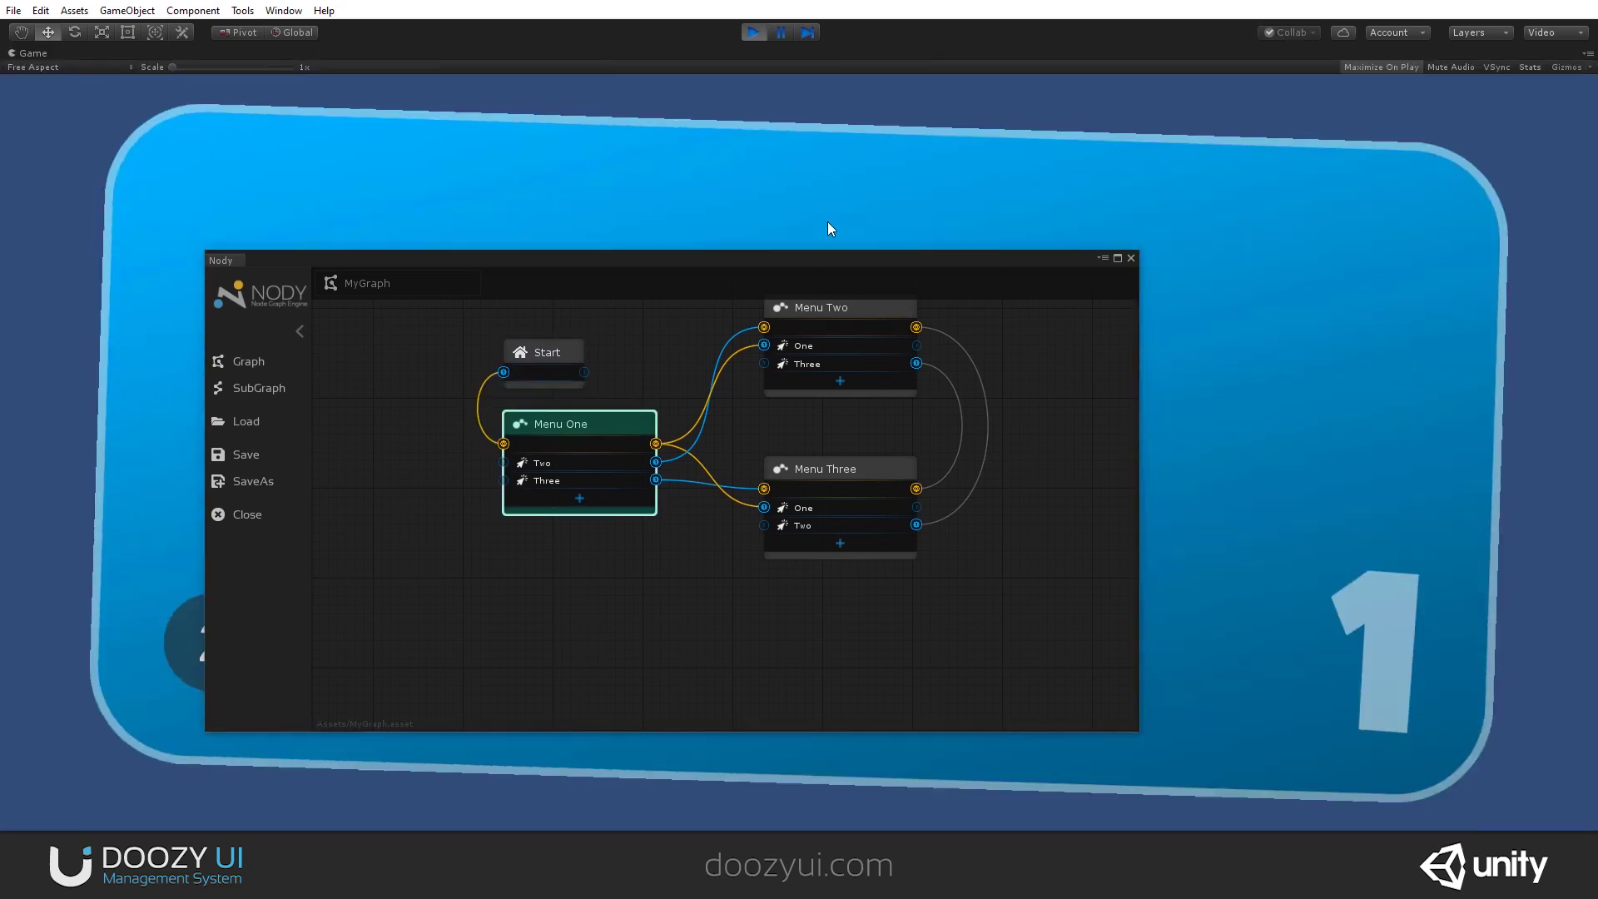
pyautogui.moveTo(836, 250); pyautogui.dragTo(832, 8)
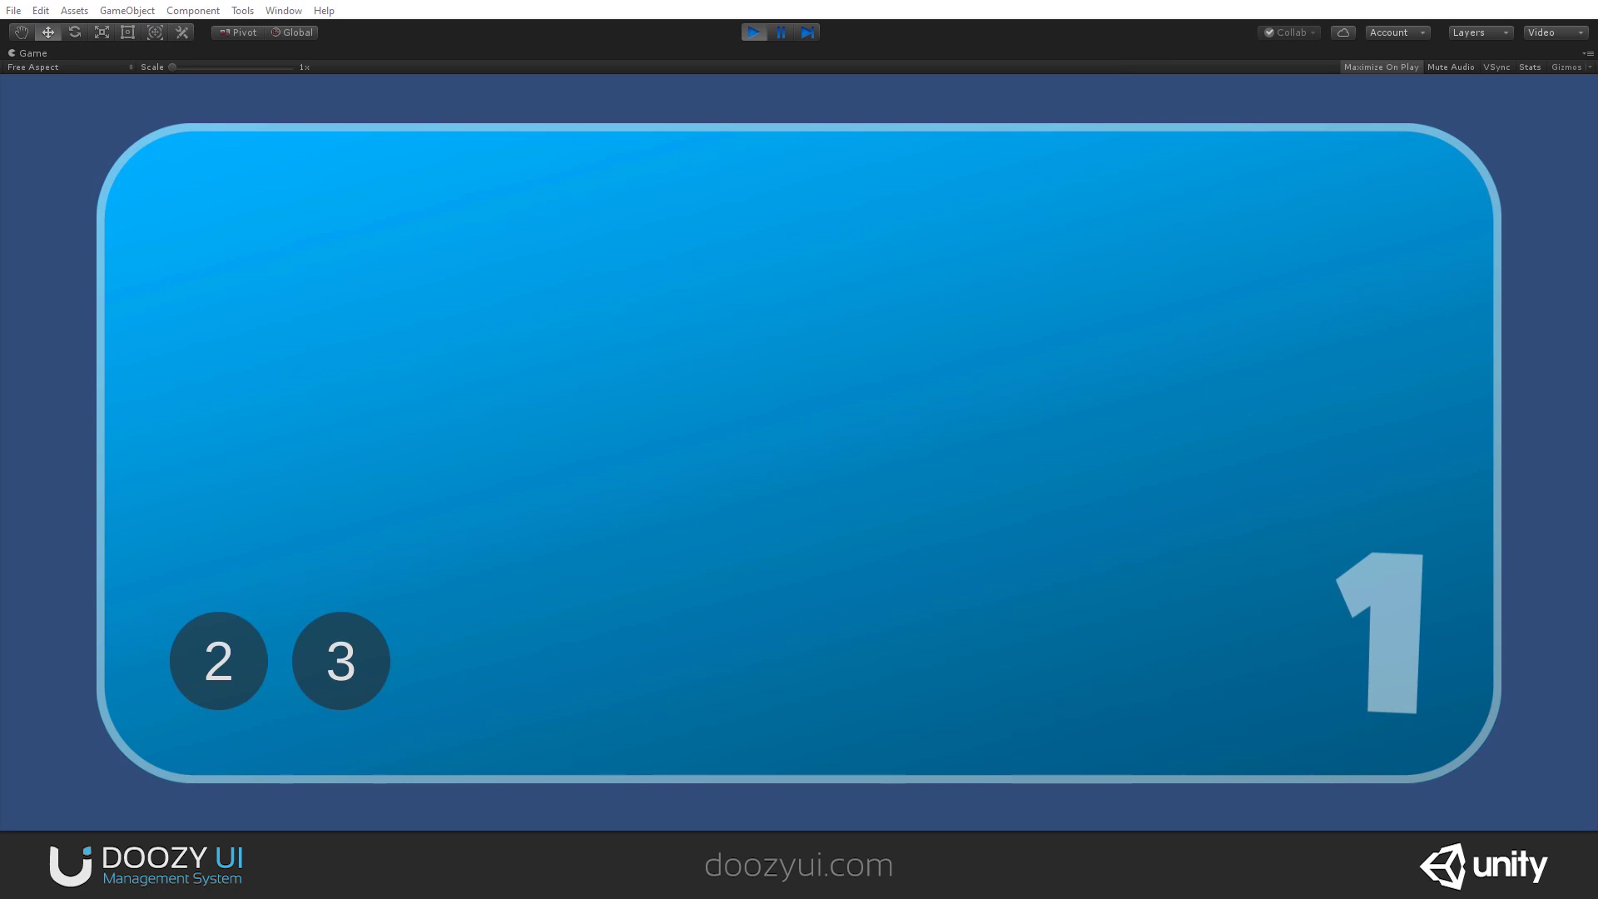
pyautogui.click(363, 662)
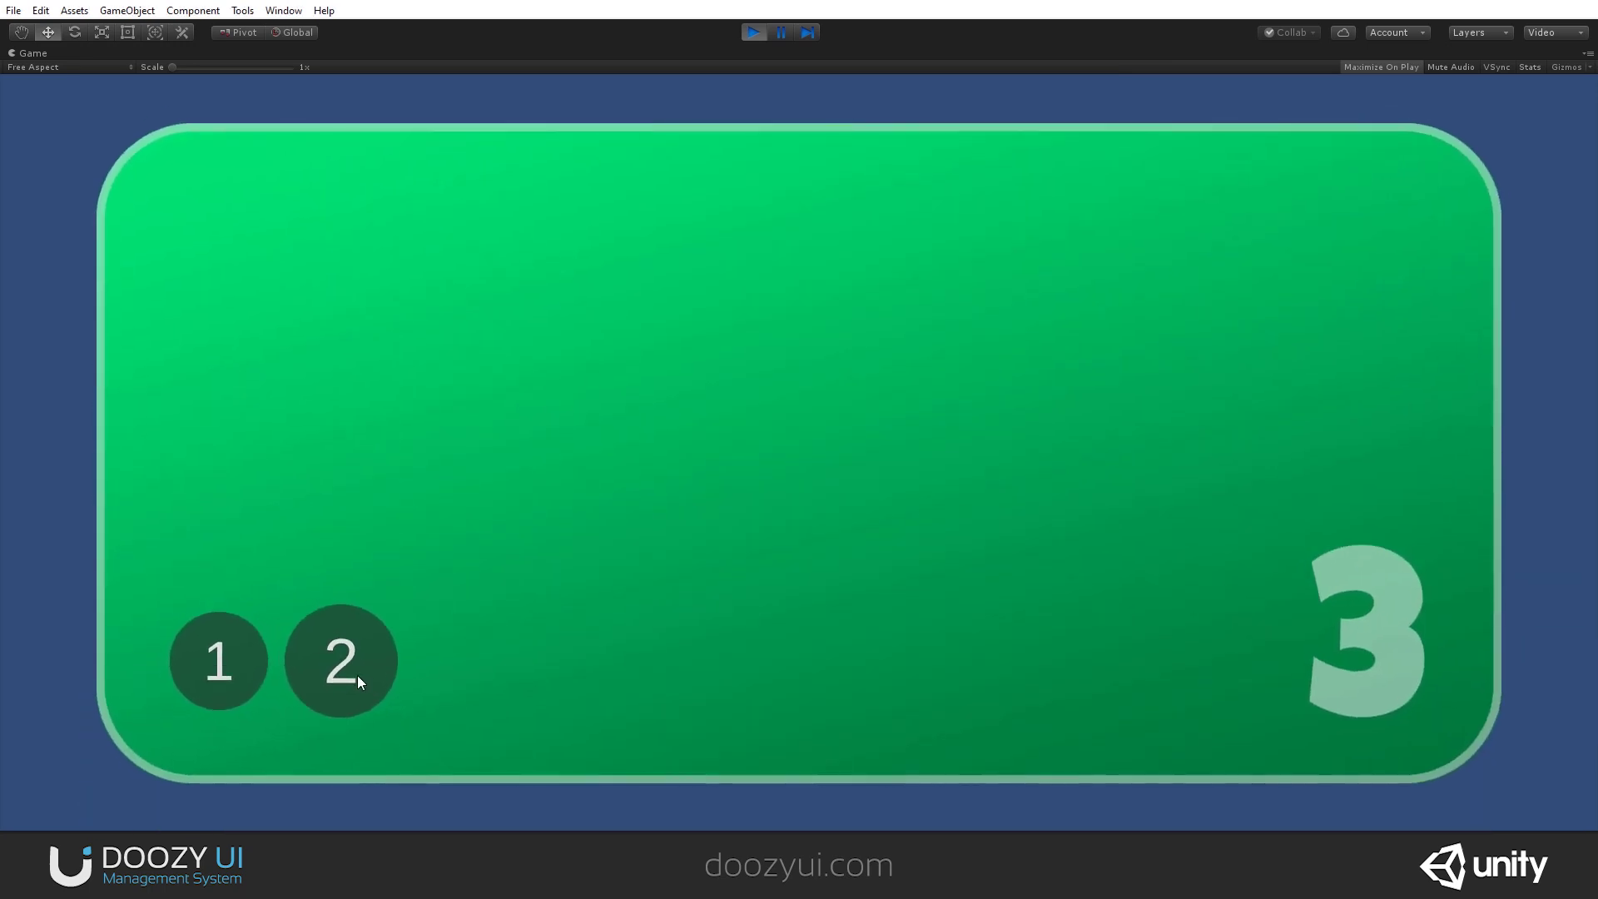
pyautogui.click(357, 676)
pyautogui.click(185, 689)
pyautogui.click(235, 678)
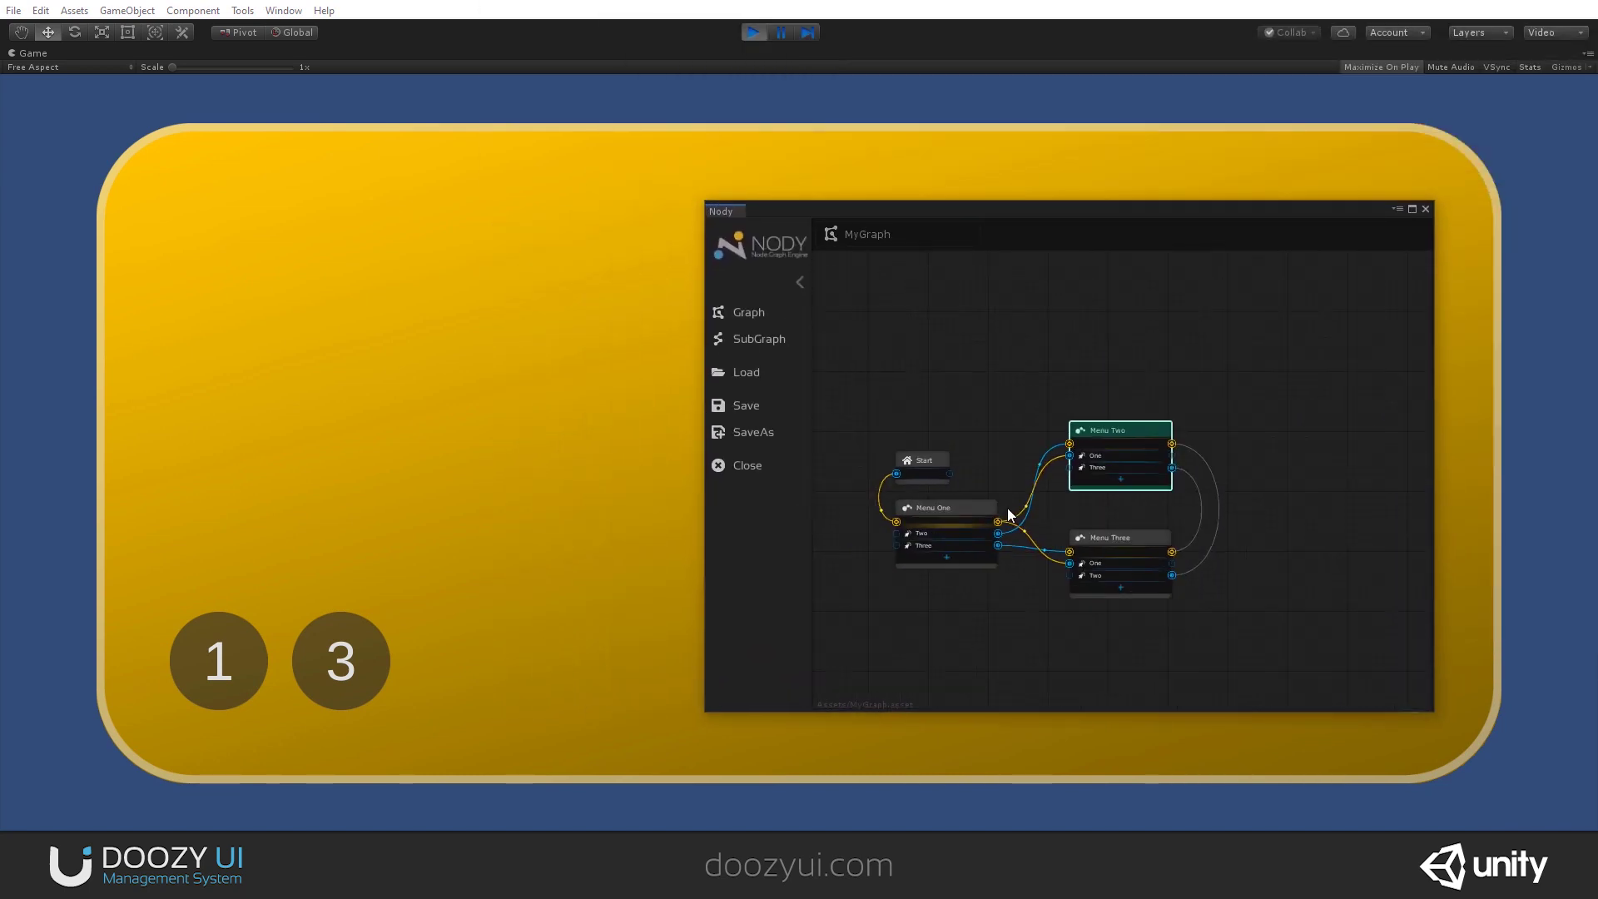
# Step: Move the Nody window to a corner of the running game and resize it to leave the view's buttons uncovered
pyautogui.moveTo(1022, 229); pyautogui.dragTo(1179, 96)
pyautogui.moveTo(864, 592); pyautogui.dragTo(869, 524)
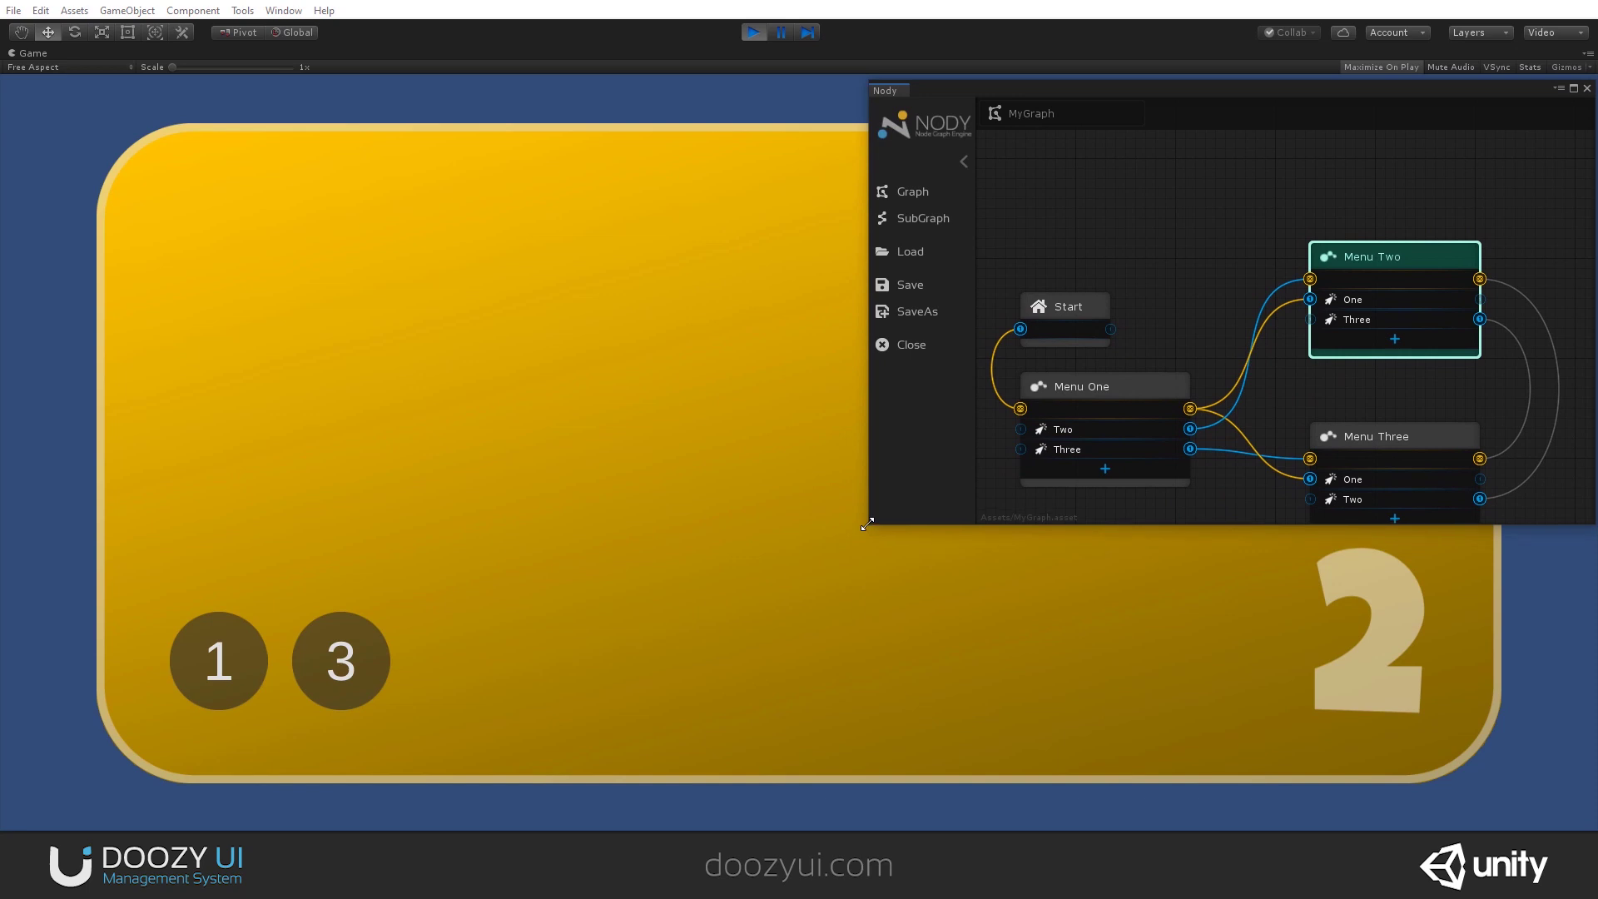
# Step: Switch the running game through views 1, 2 and 3 and back to 2, following the active node in the graph
pyautogui.moveTo(1214, 275); pyautogui.dragTo(1211, 198, button='middle')
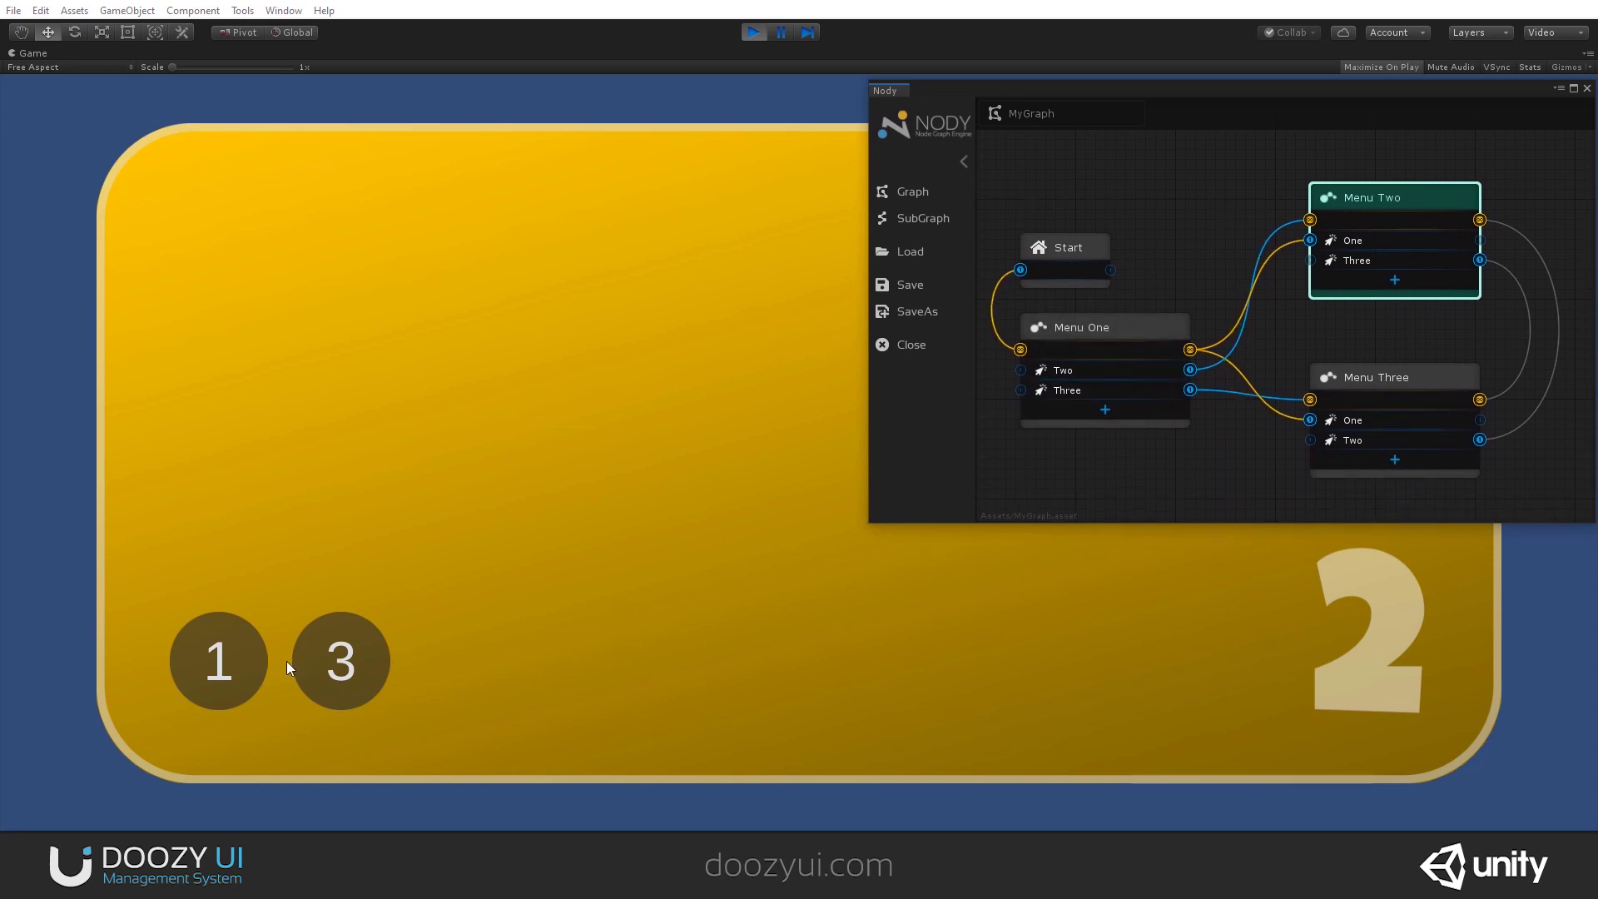
pyautogui.click(236, 657)
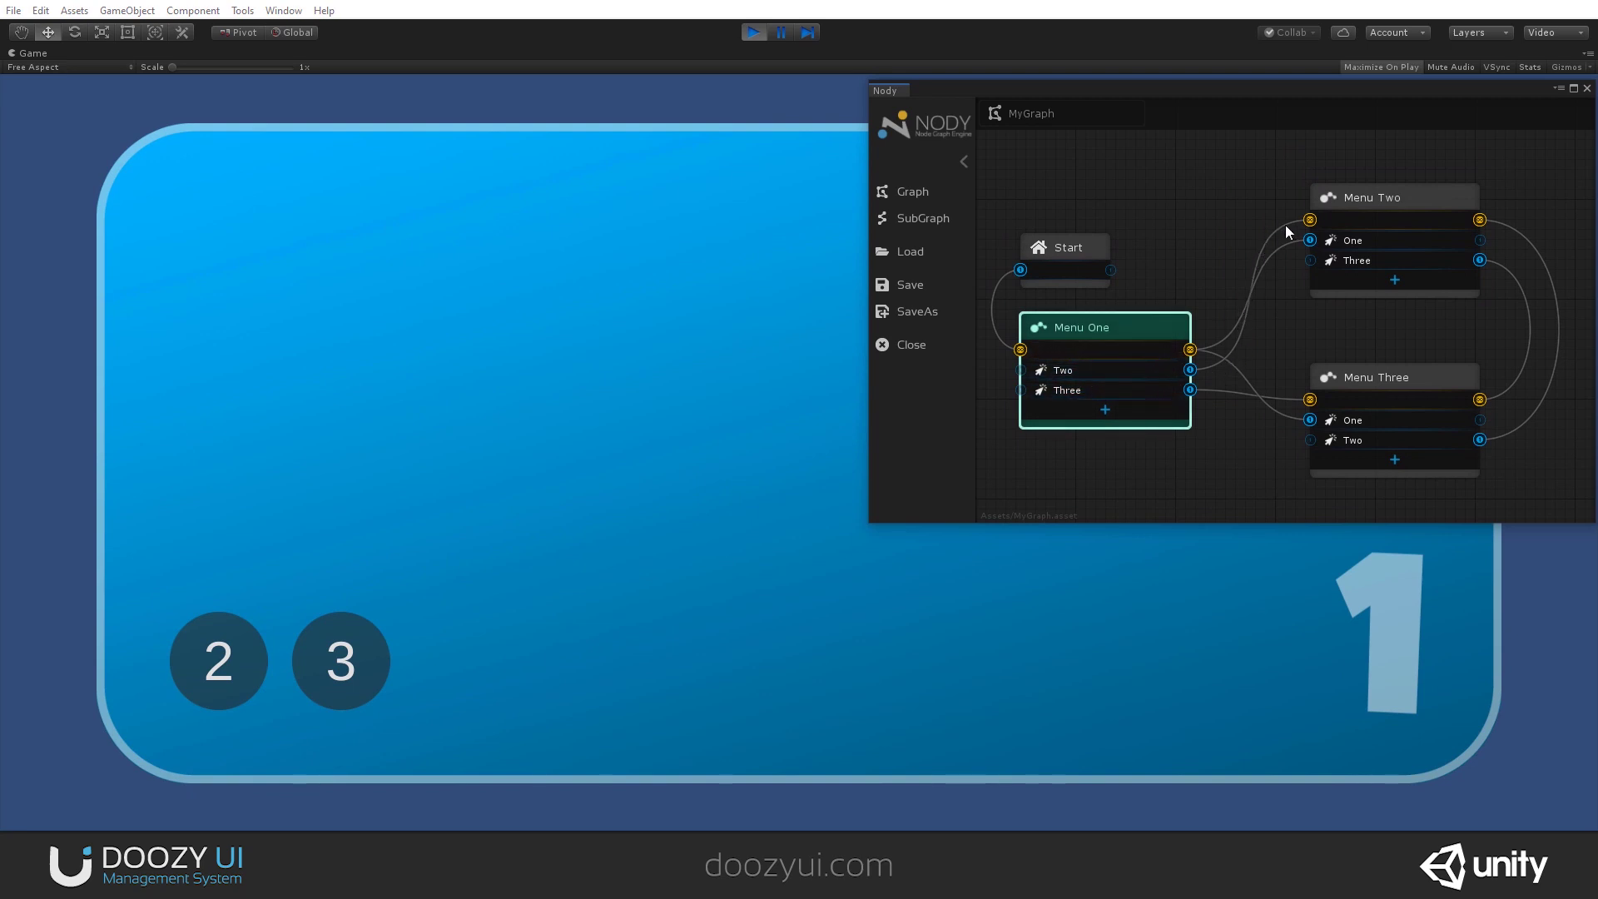
pyautogui.click(192, 672)
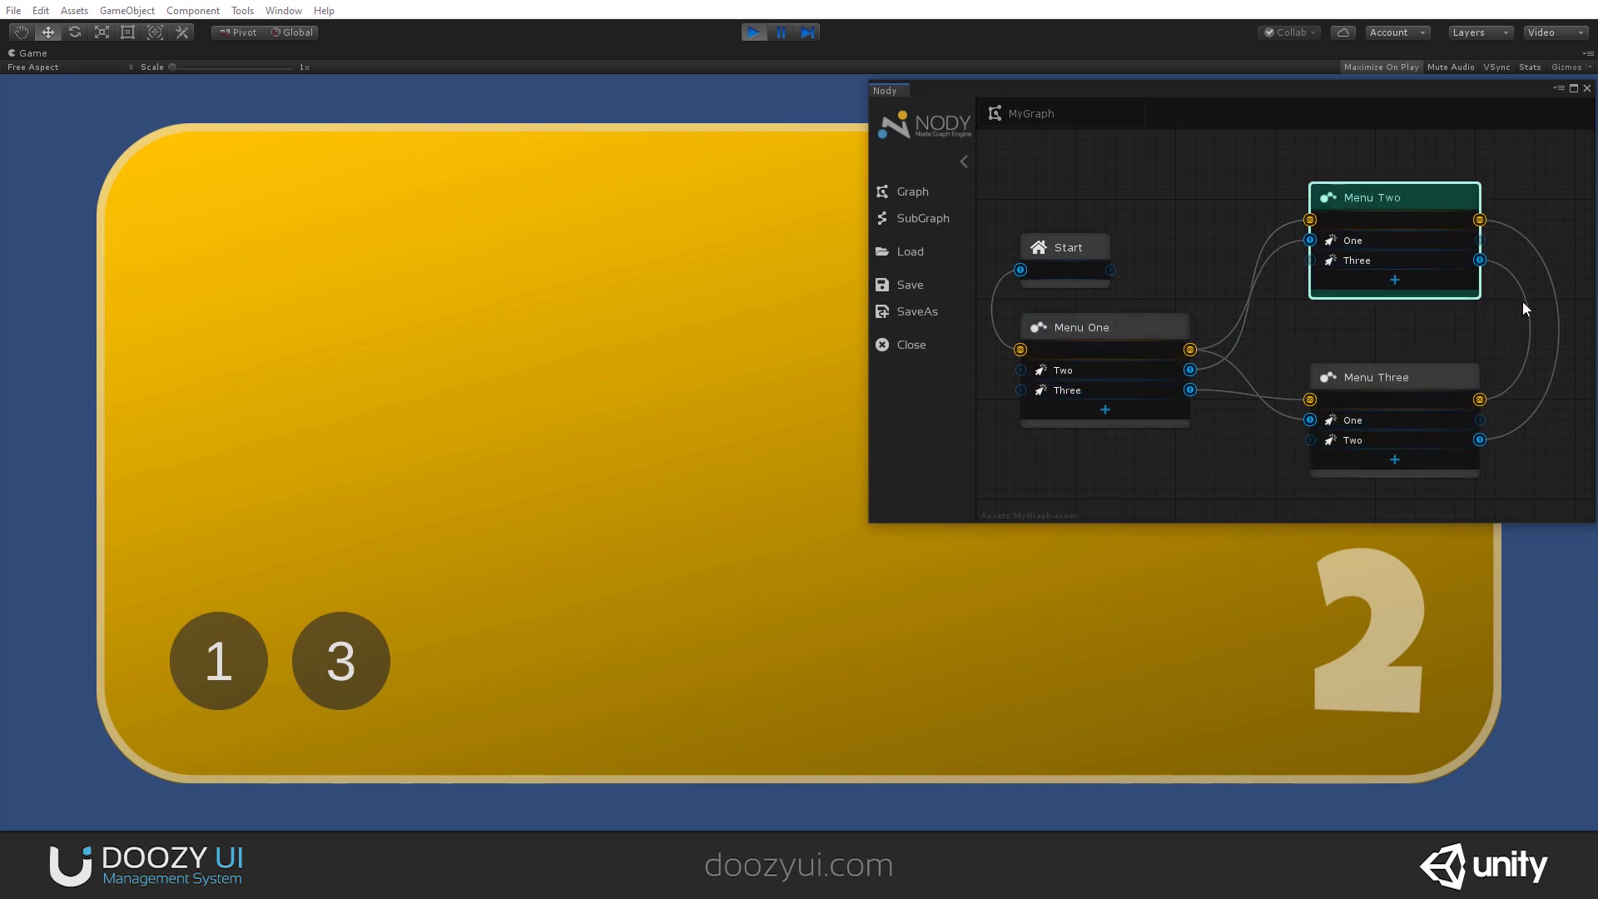
pyautogui.click(341, 662)
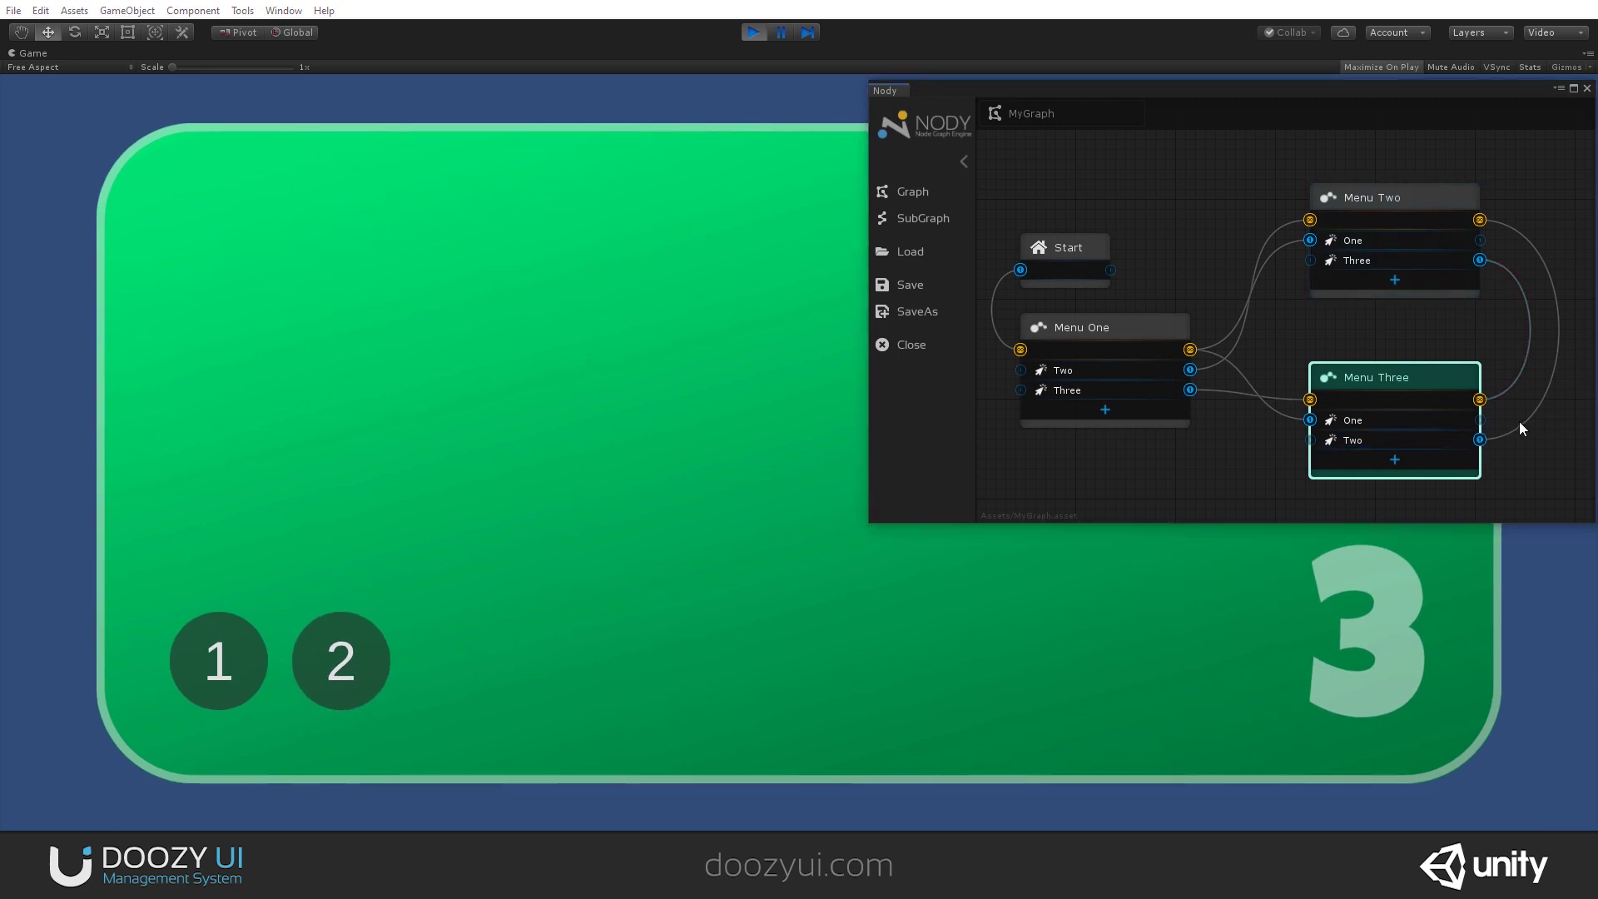
pyautogui.click(366, 660)
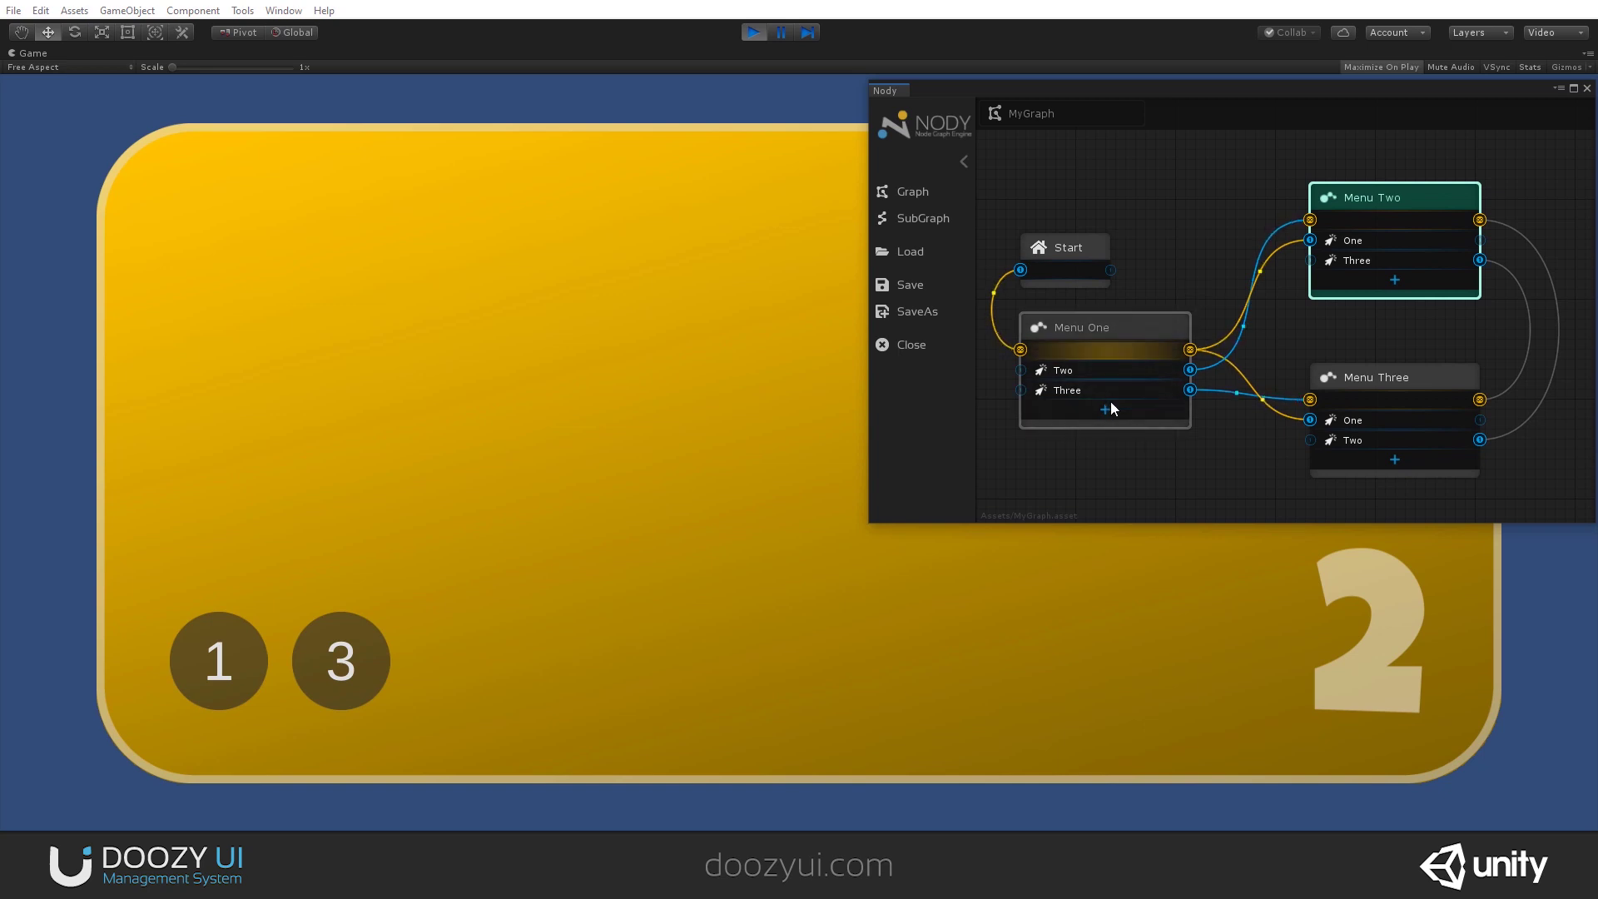
# Step: Add a third output to the Menu Two node and restore the Game view from its maximized state
pyautogui.click(1397, 281)
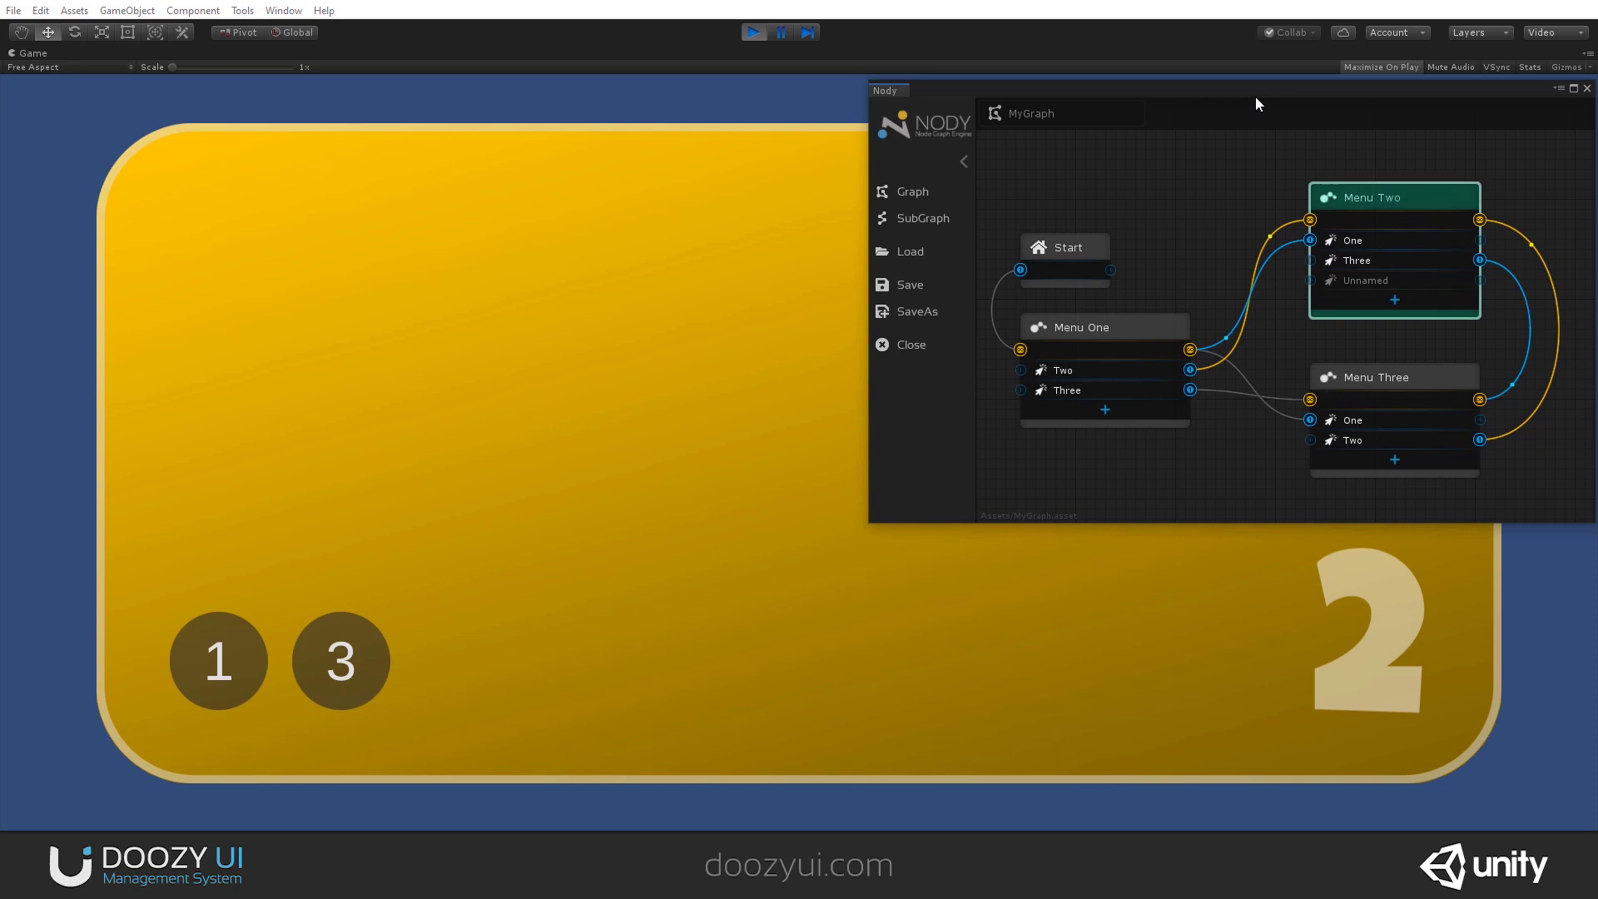
pyautogui.moveTo(893, 151); pyautogui.dragTo(323, 247)
pyautogui.click(1588, 53)
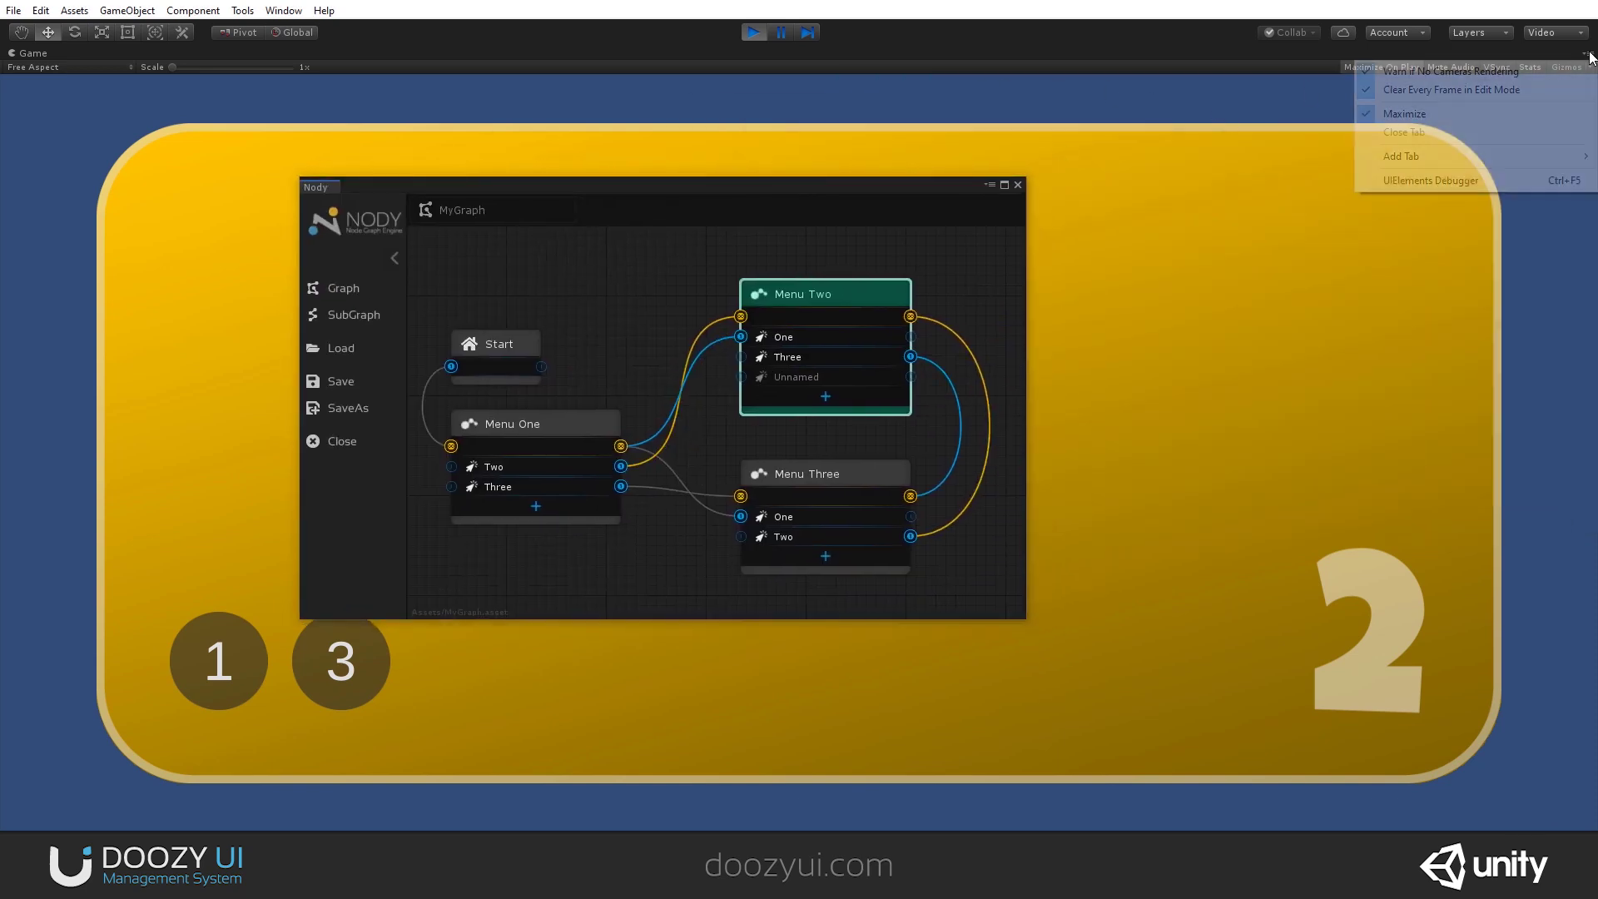
pyautogui.click(1407, 114)
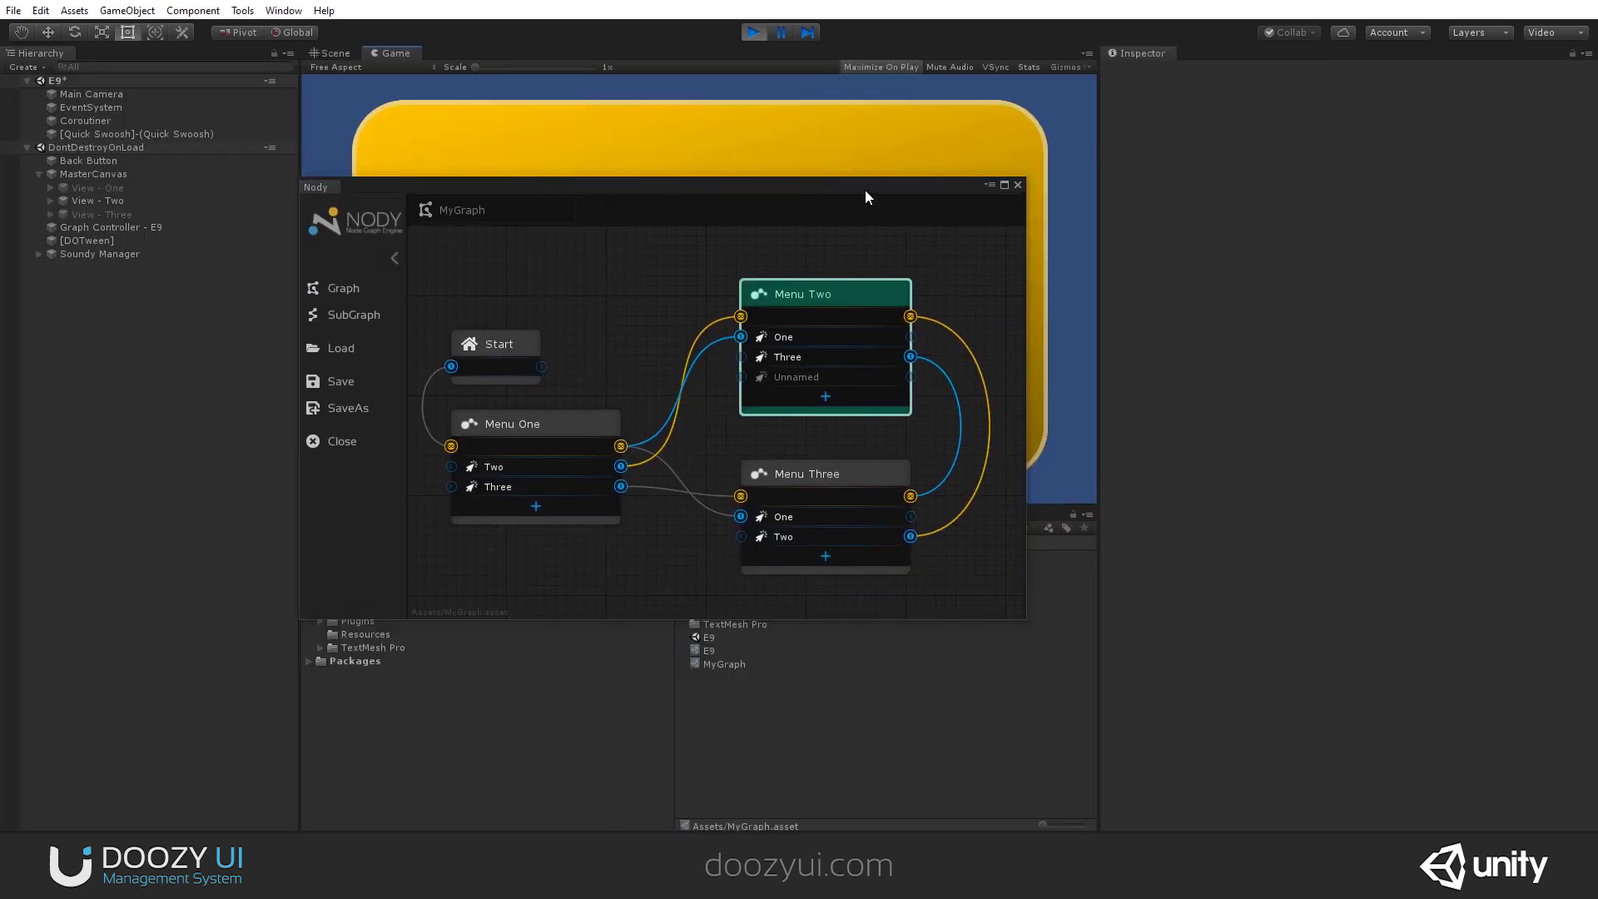
# Step: Set Menu Two's new output to the General category's Back button and connect it to the Menu One node
pyautogui.click(803, 338)
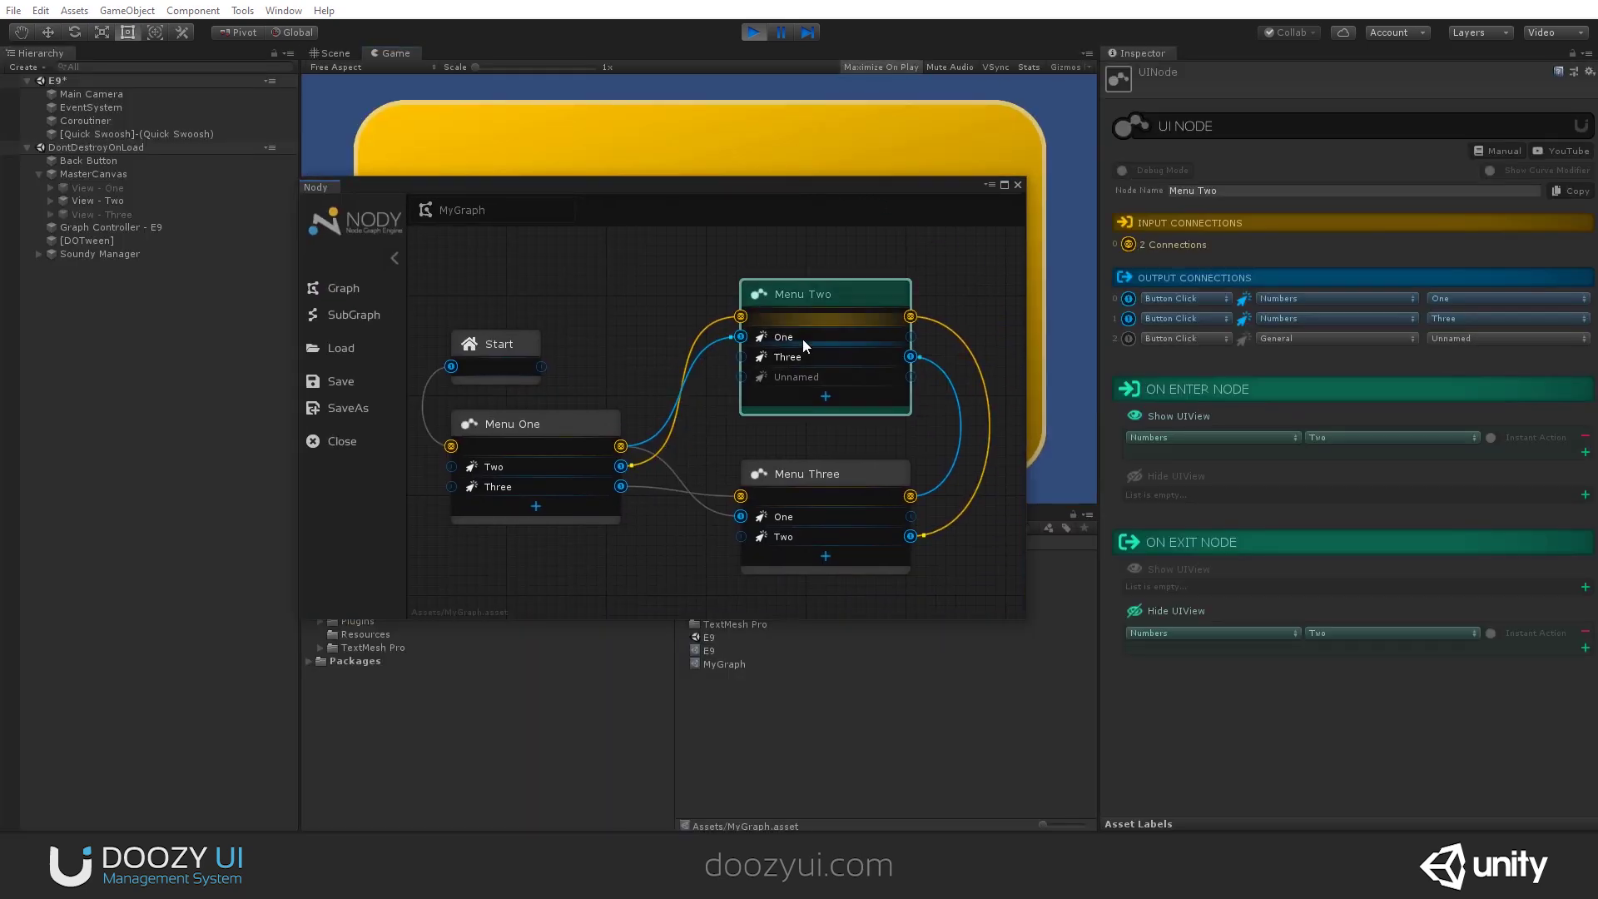
pyautogui.click(1496, 338)
pyautogui.click(1480, 361)
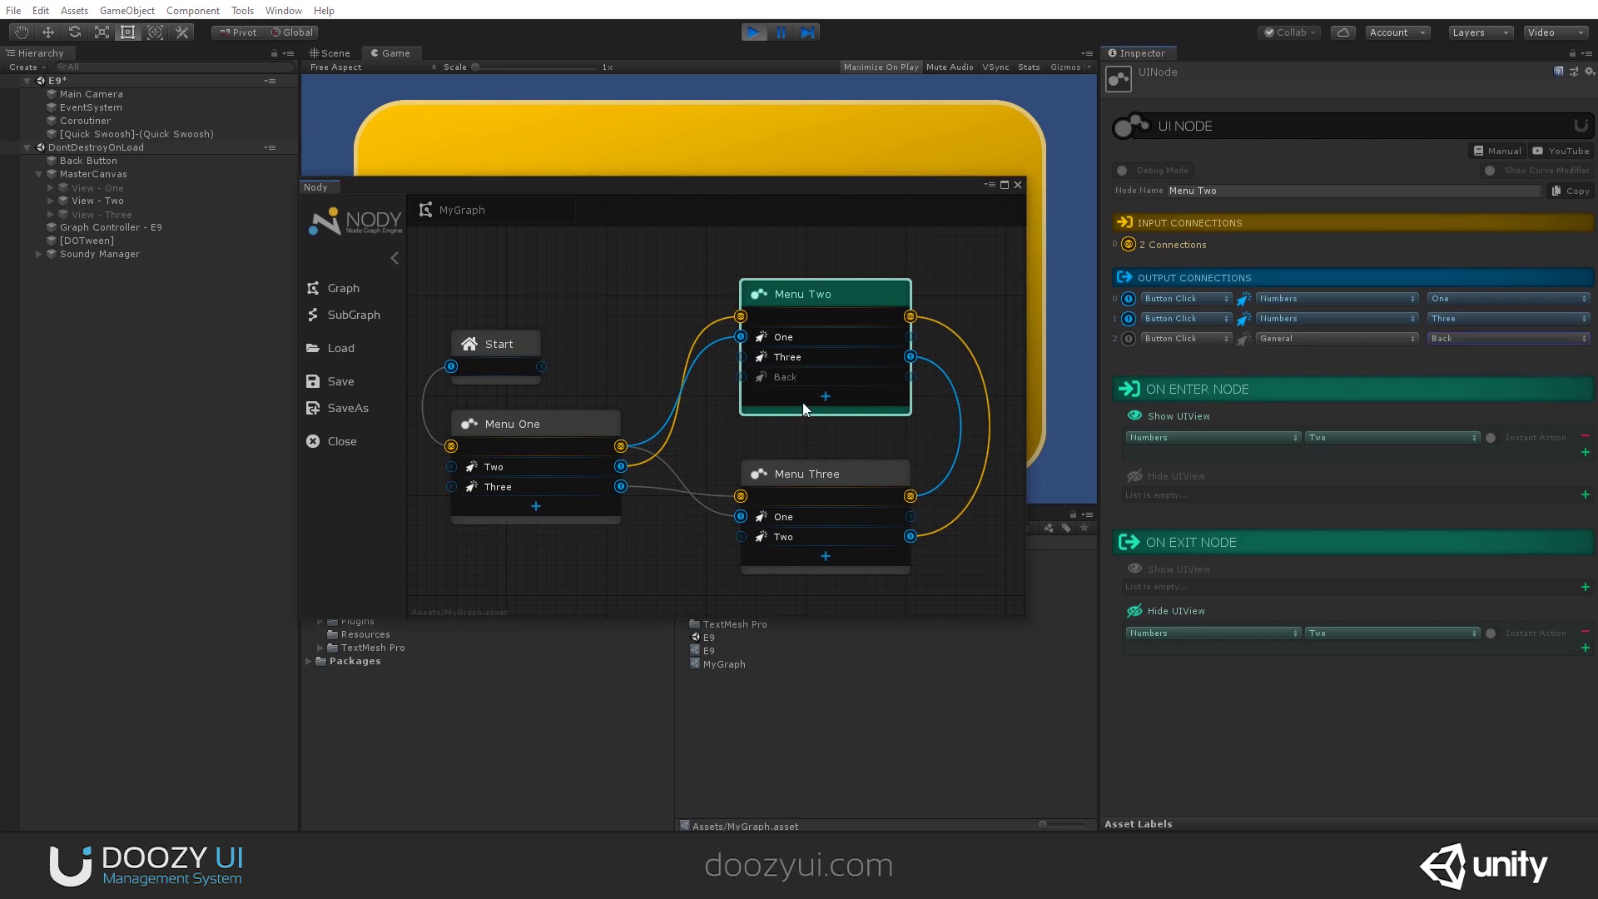
pyautogui.moveTo(795, 380); pyautogui.dragTo(548, 447)
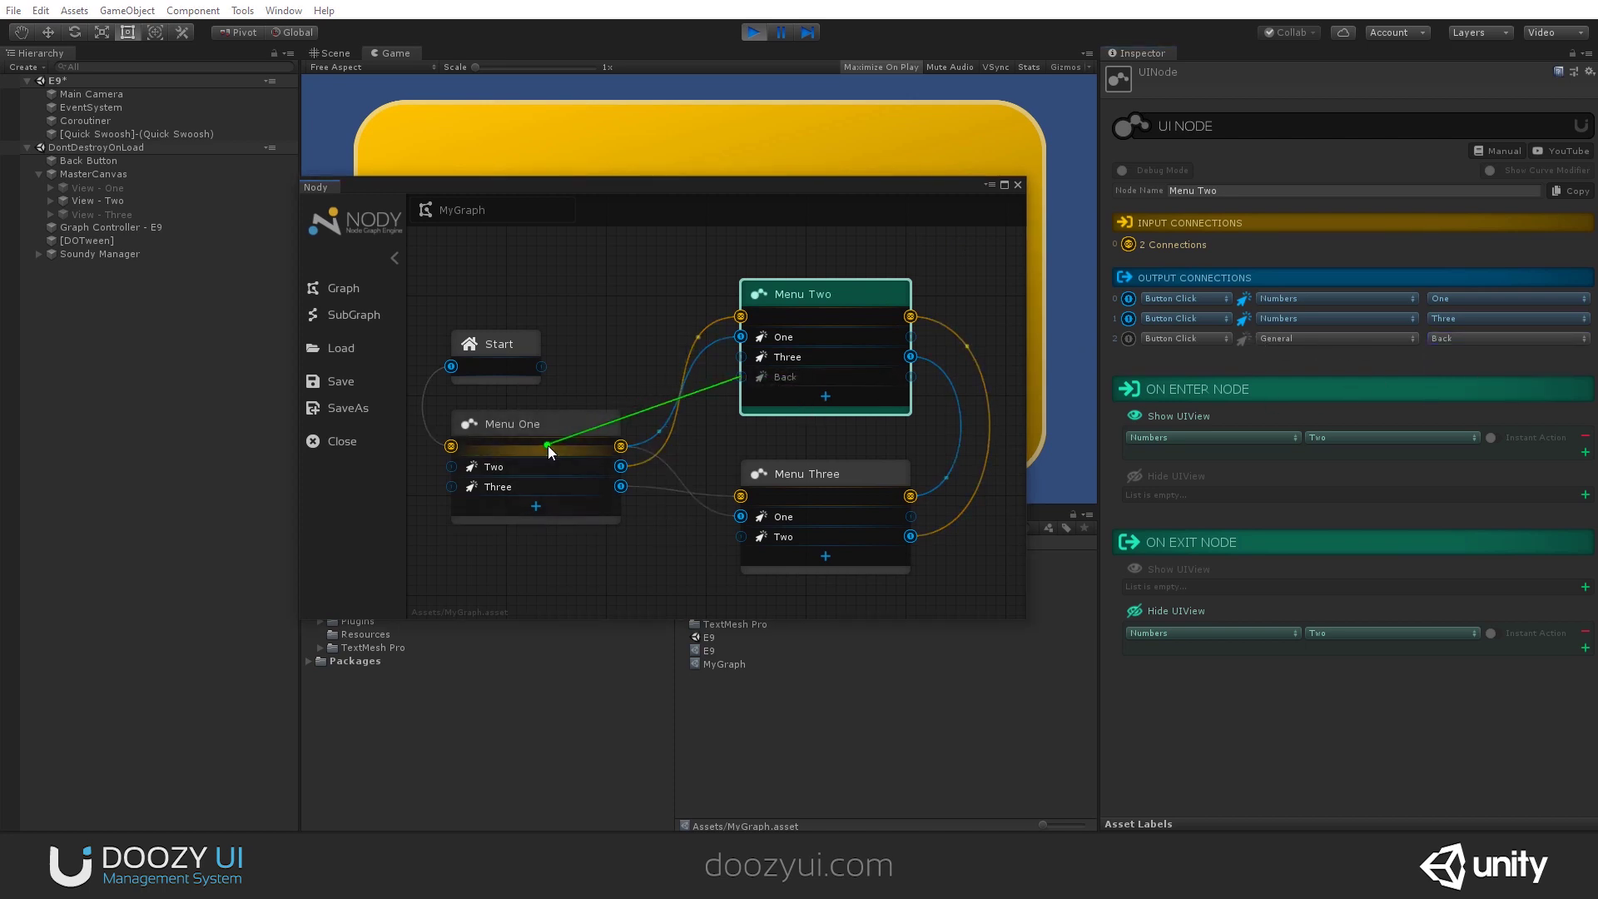
# Step: Add an output for the General category's Back button to Menu Three and connect it to the Menu Two node
pyautogui.click(784, 468)
pyautogui.click(828, 558)
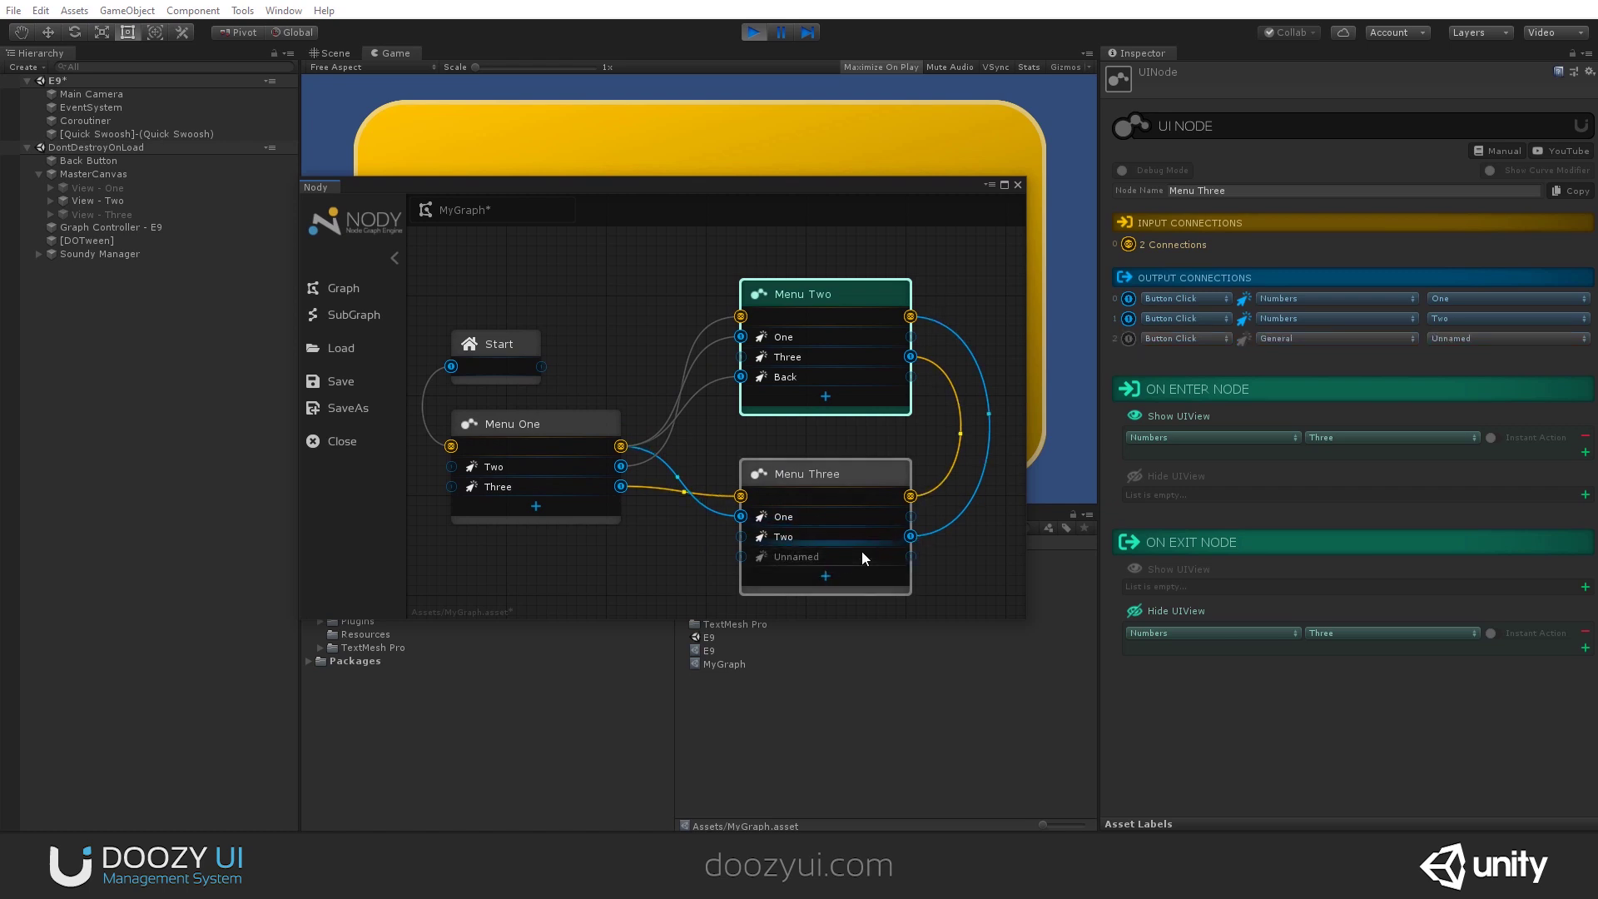
pyautogui.click(1526, 340)
pyautogui.click(1457, 353)
pyautogui.moveTo(818, 560); pyautogui.dragTo(841, 313)
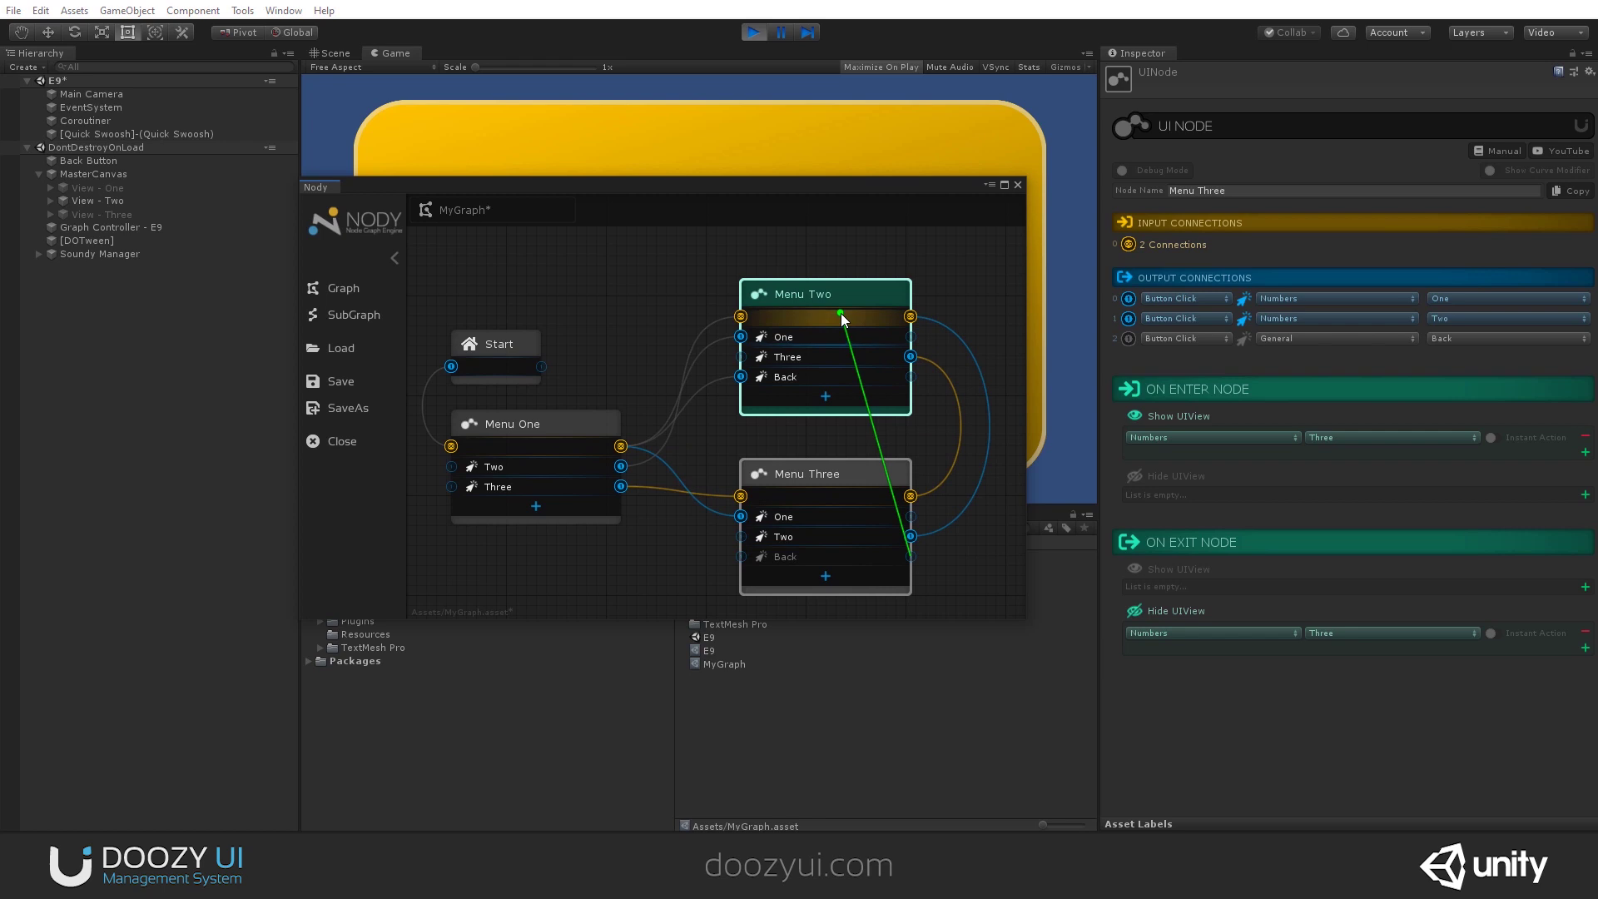
pyautogui.click(551, 422)
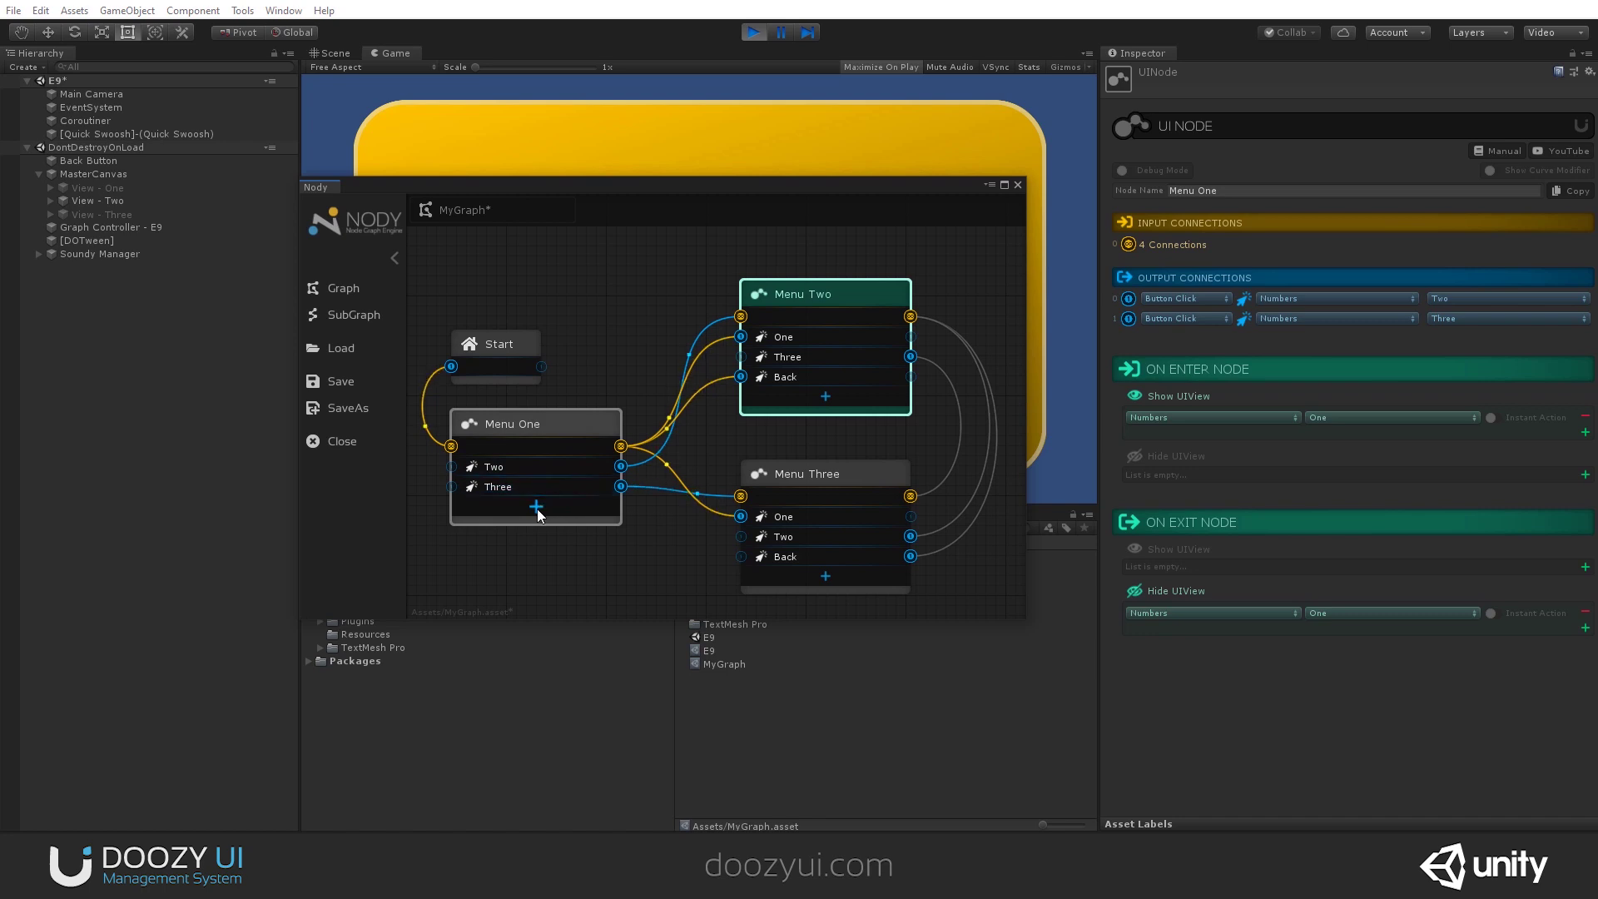
# Step: Move the Nody window clear of the view's buttons and maximize the Game view
pyautogui.moveTo(664, 185); pyautogui.dragTo(999, 109)
pyautogui.click(1085, 53)
pyautogui.click(1090, 116)
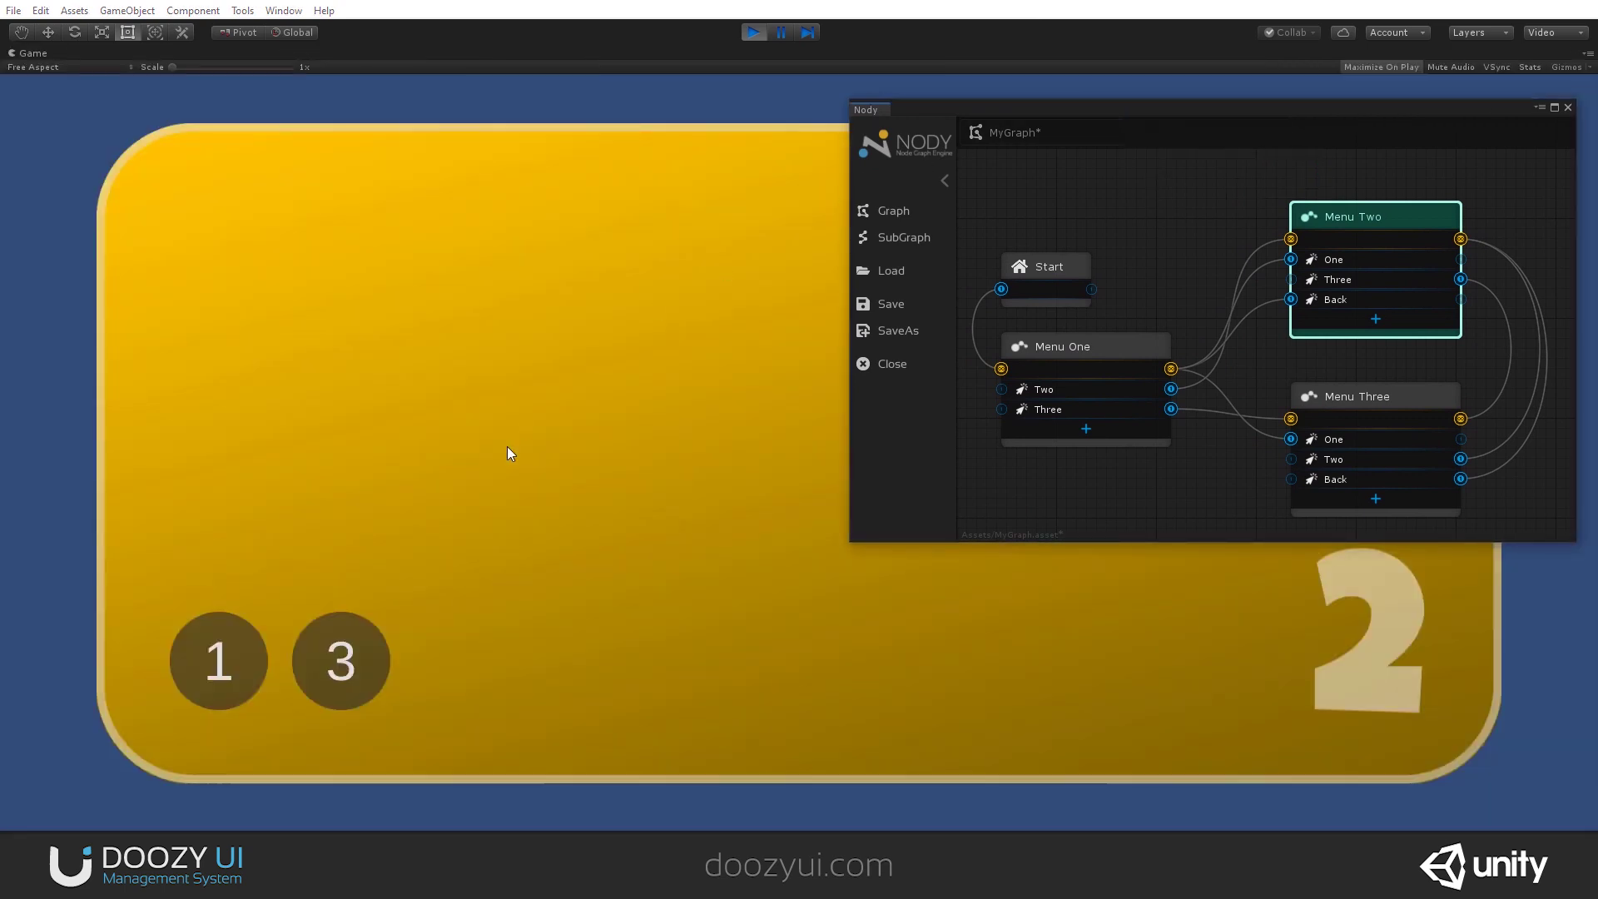
# Step: Open views 1, 2 and 3 in the running game, and go back through view 2 to view 1
pyautogui.click(175, 655)
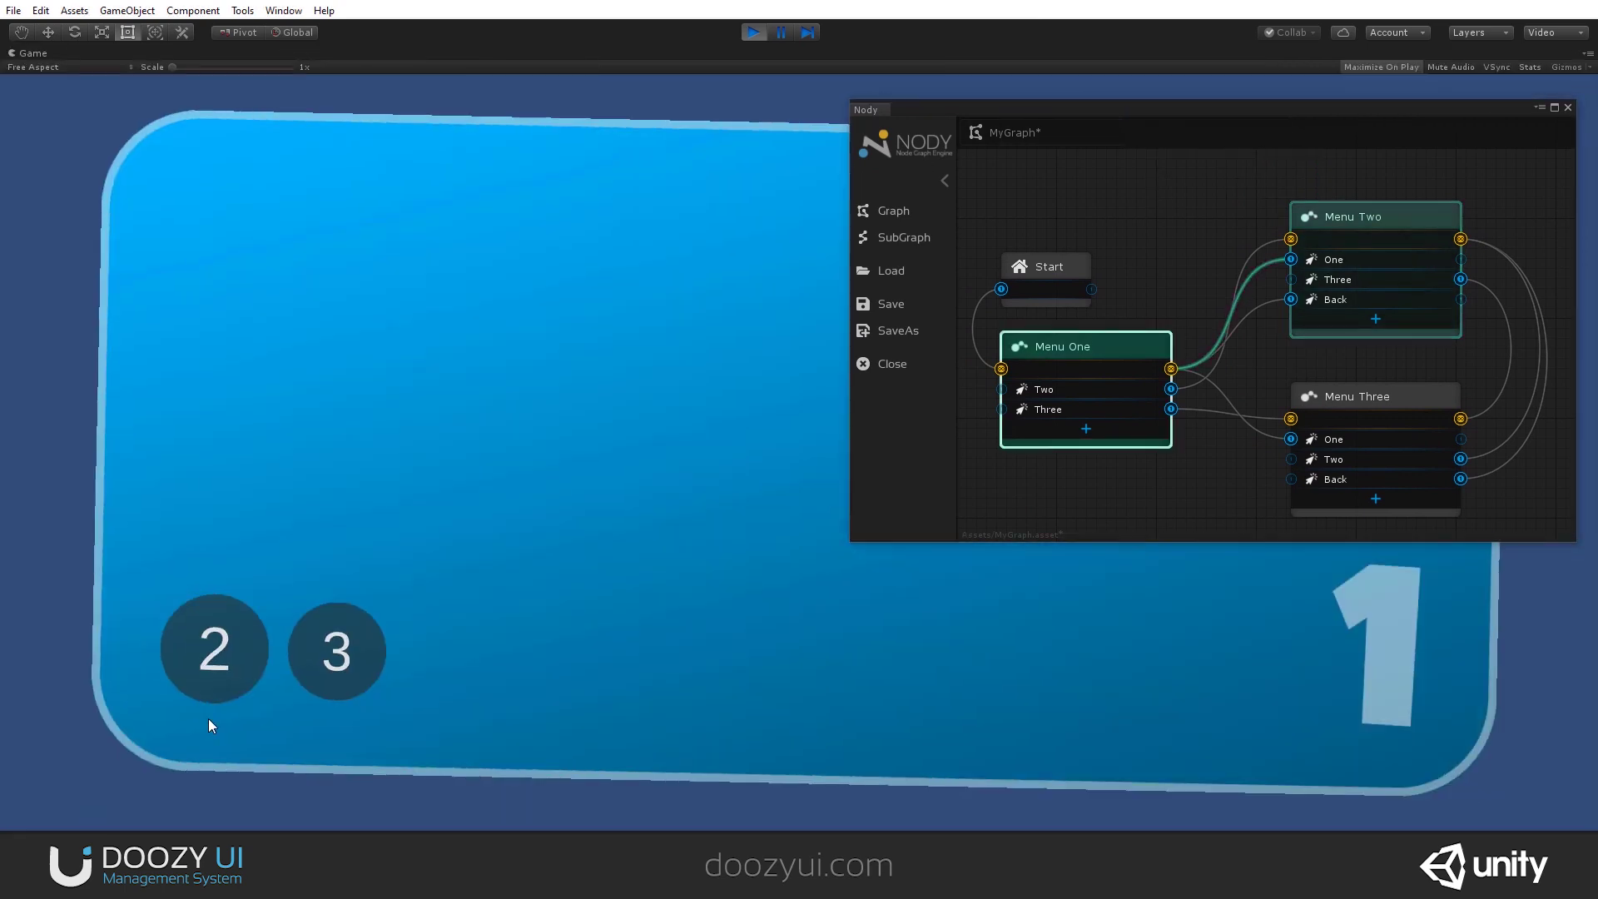
pyautogui.click(242, 678)
pyautogui.click(322, 689)
pyautogui.moveTo(1213, 114); pyautogui.dragTo(1213, 111)
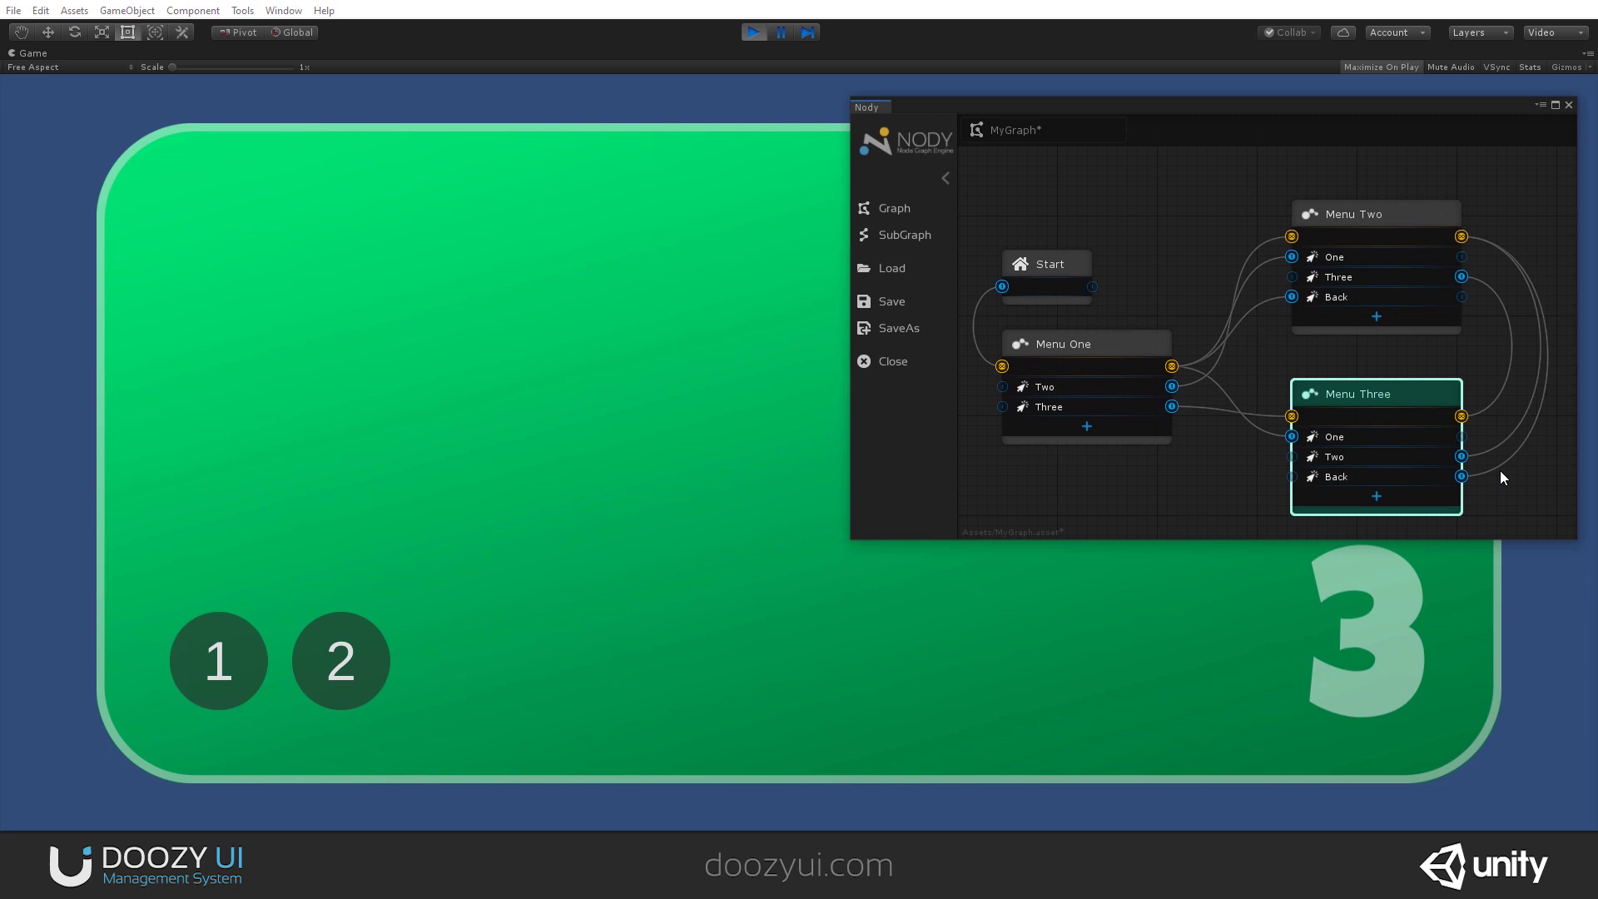
pyautogui.click(1082, 668)
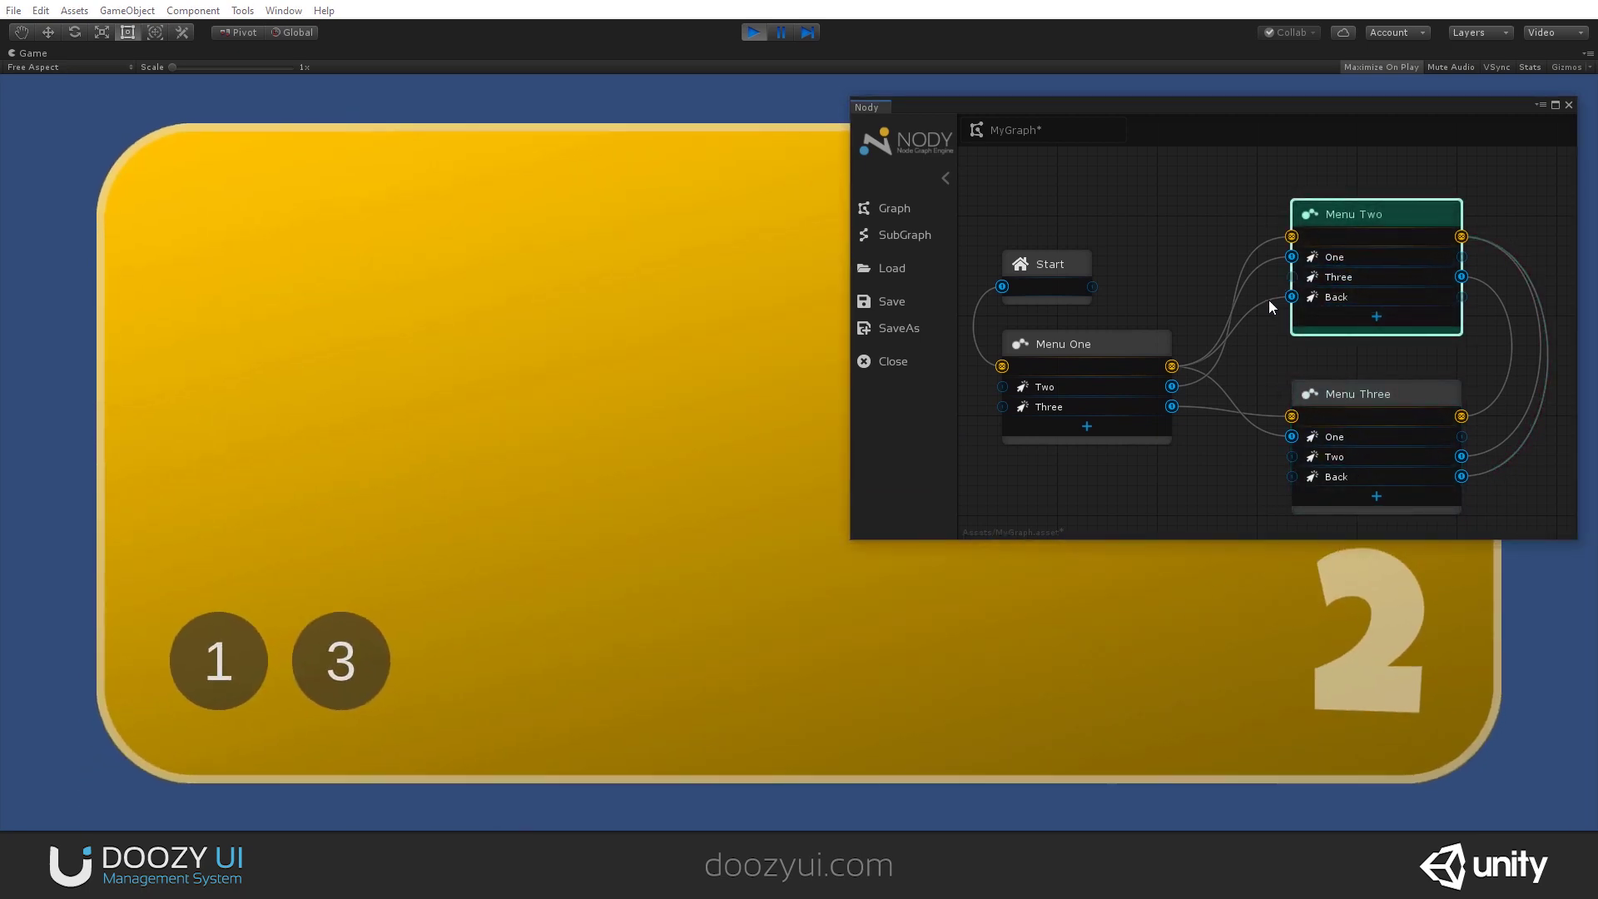
pyautogui.click(902, 608)
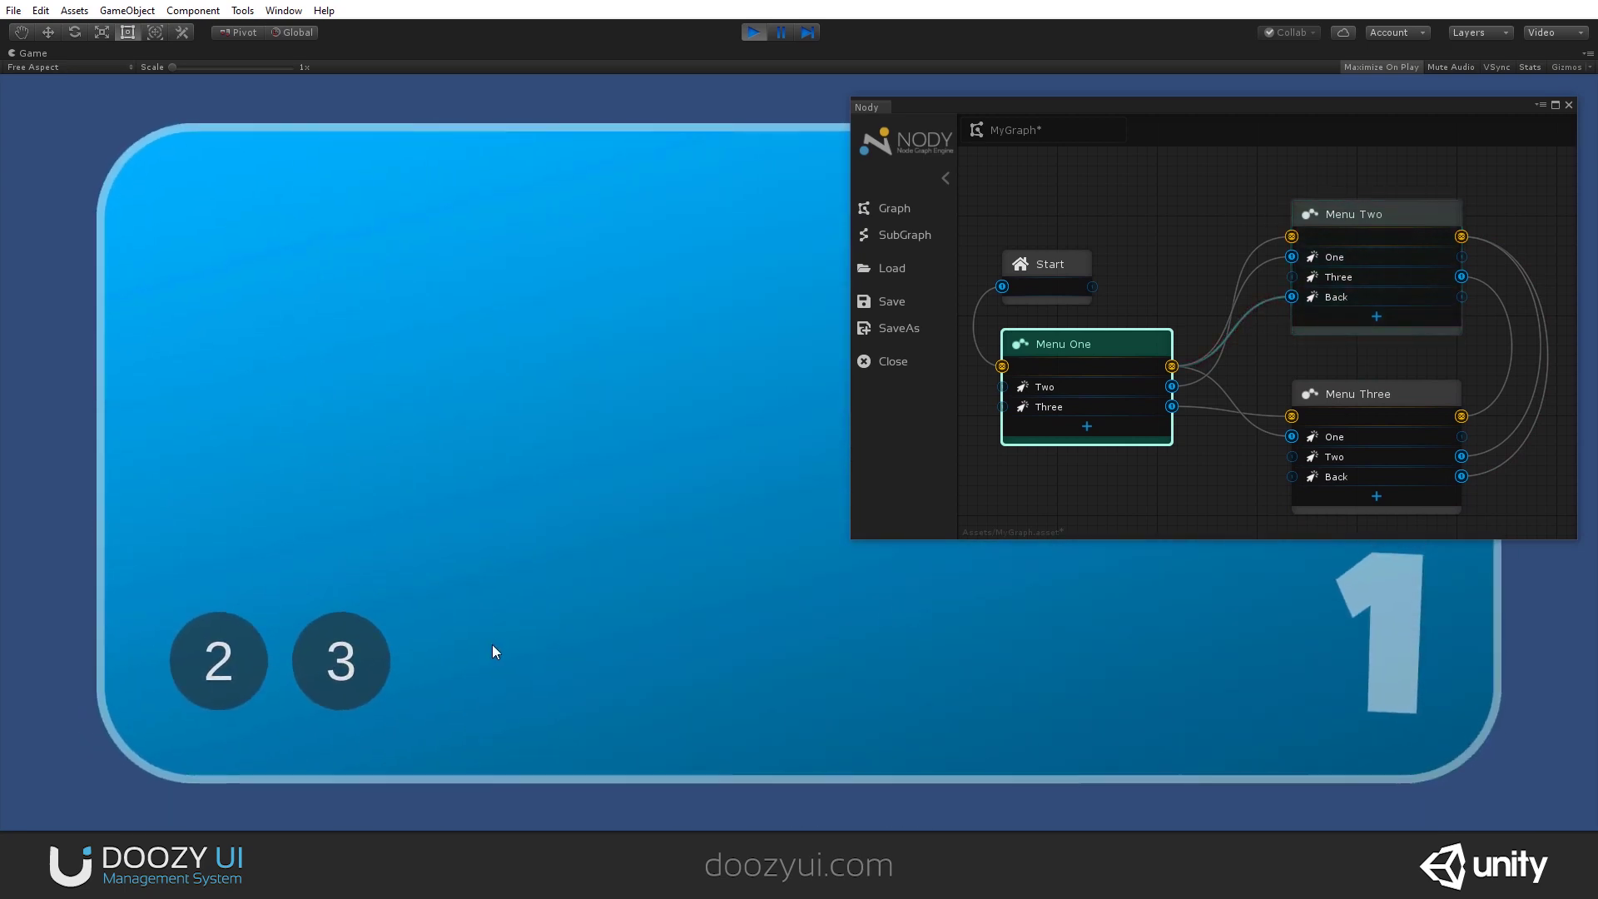
# Step: Open view 3, return through view 2 to view 1, reopen view 3, go back to view 2, and switch to view 1
pyautogui.click(383, 667)
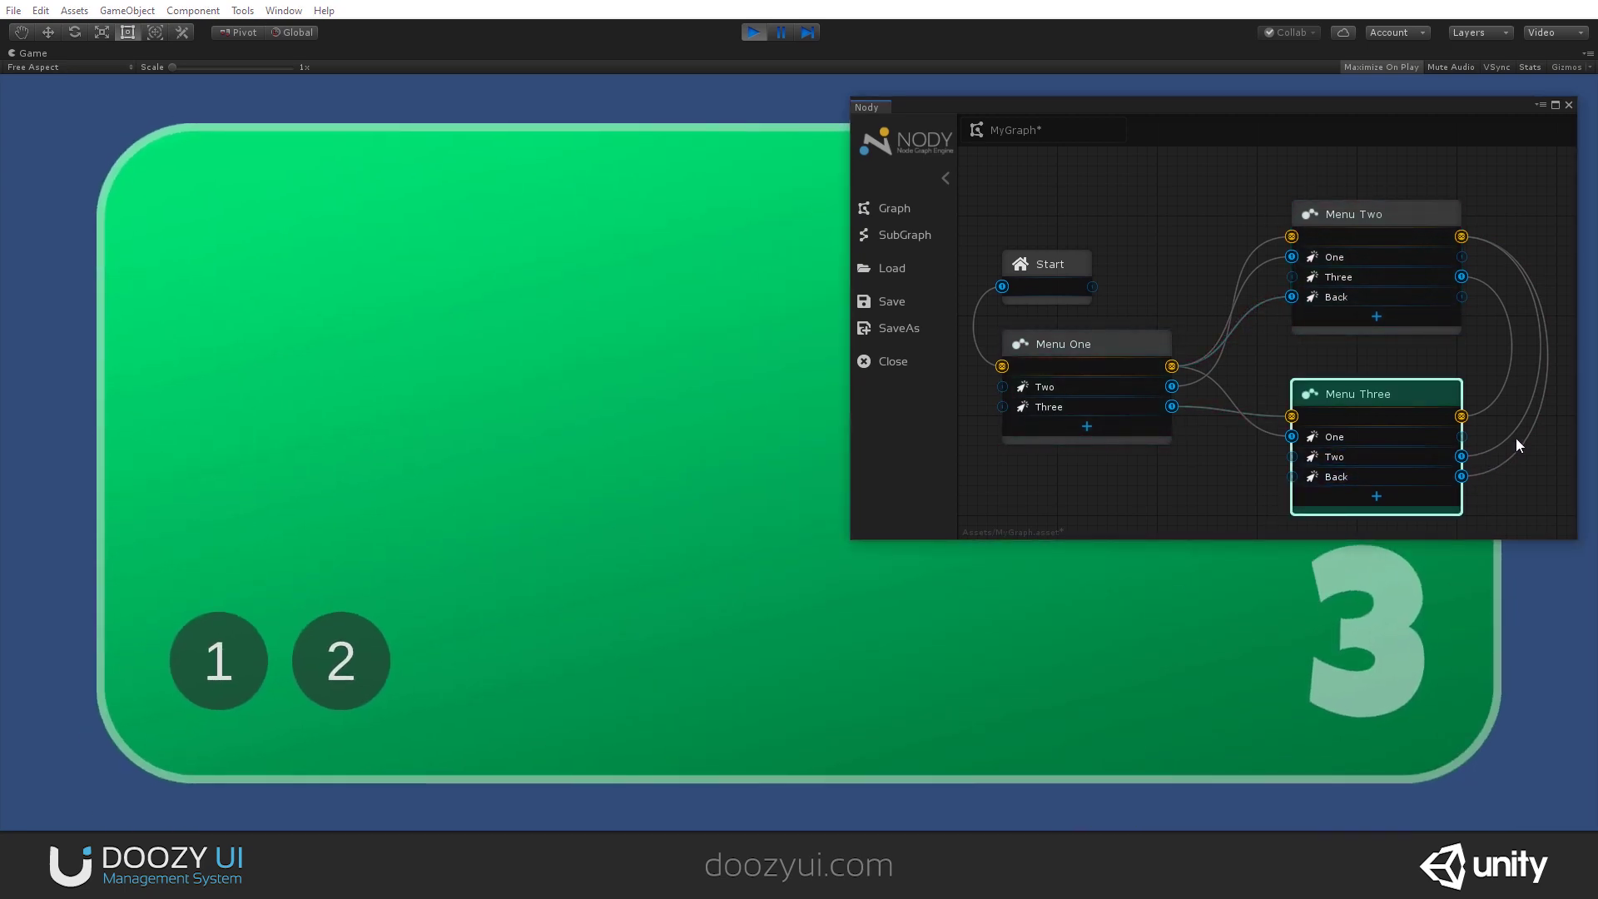
pyautogui.click(353, 645)
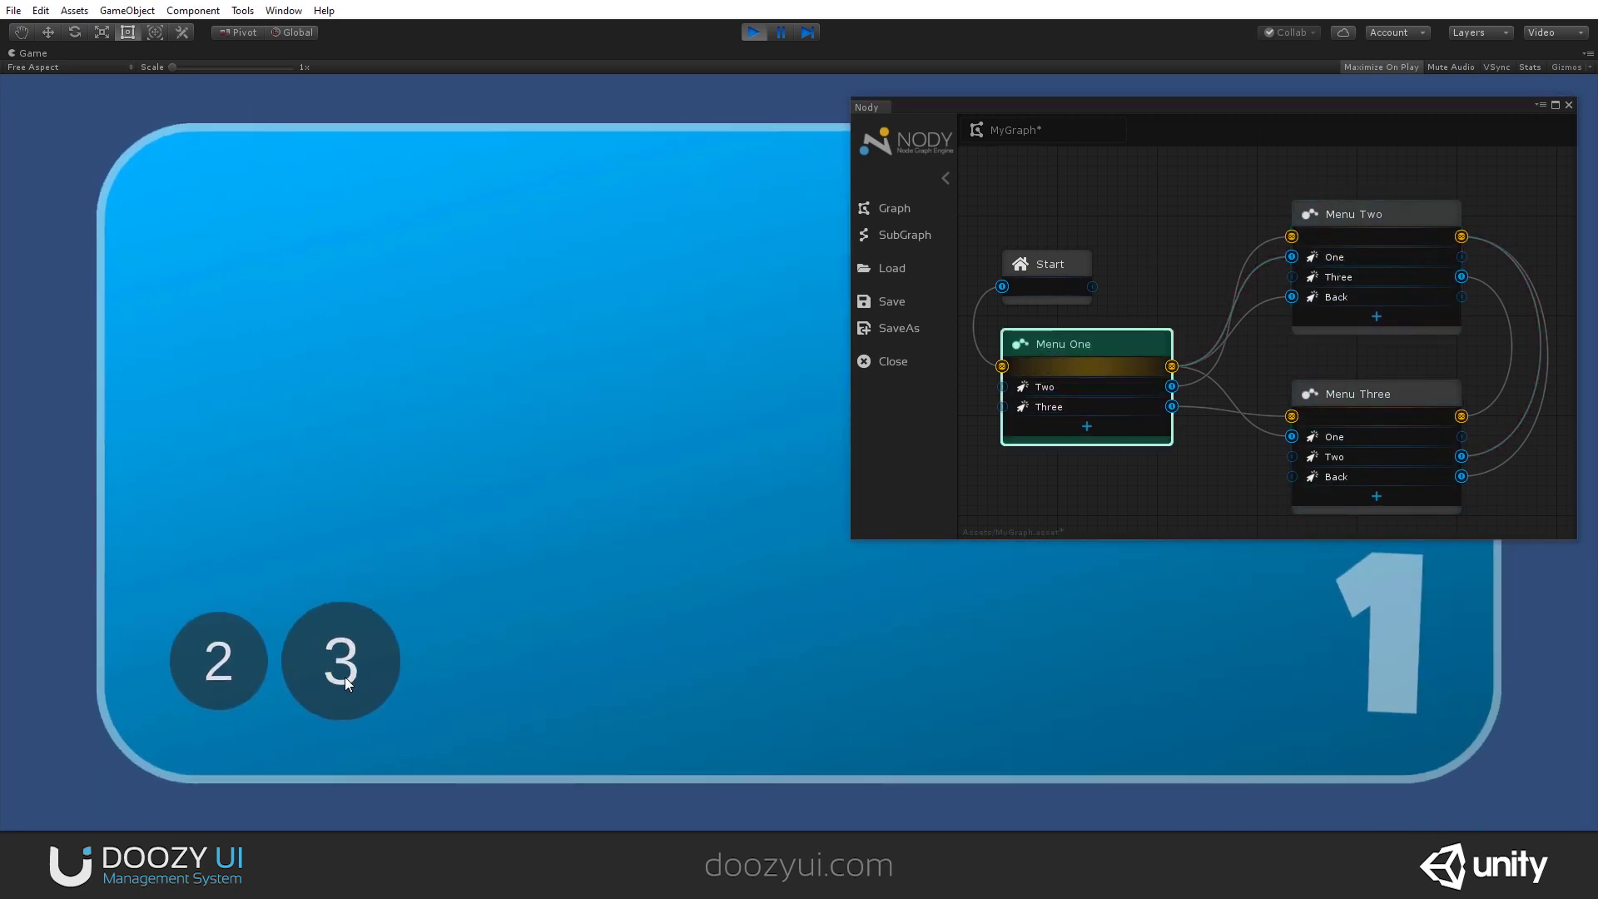
pyautogui.click(344, 666)
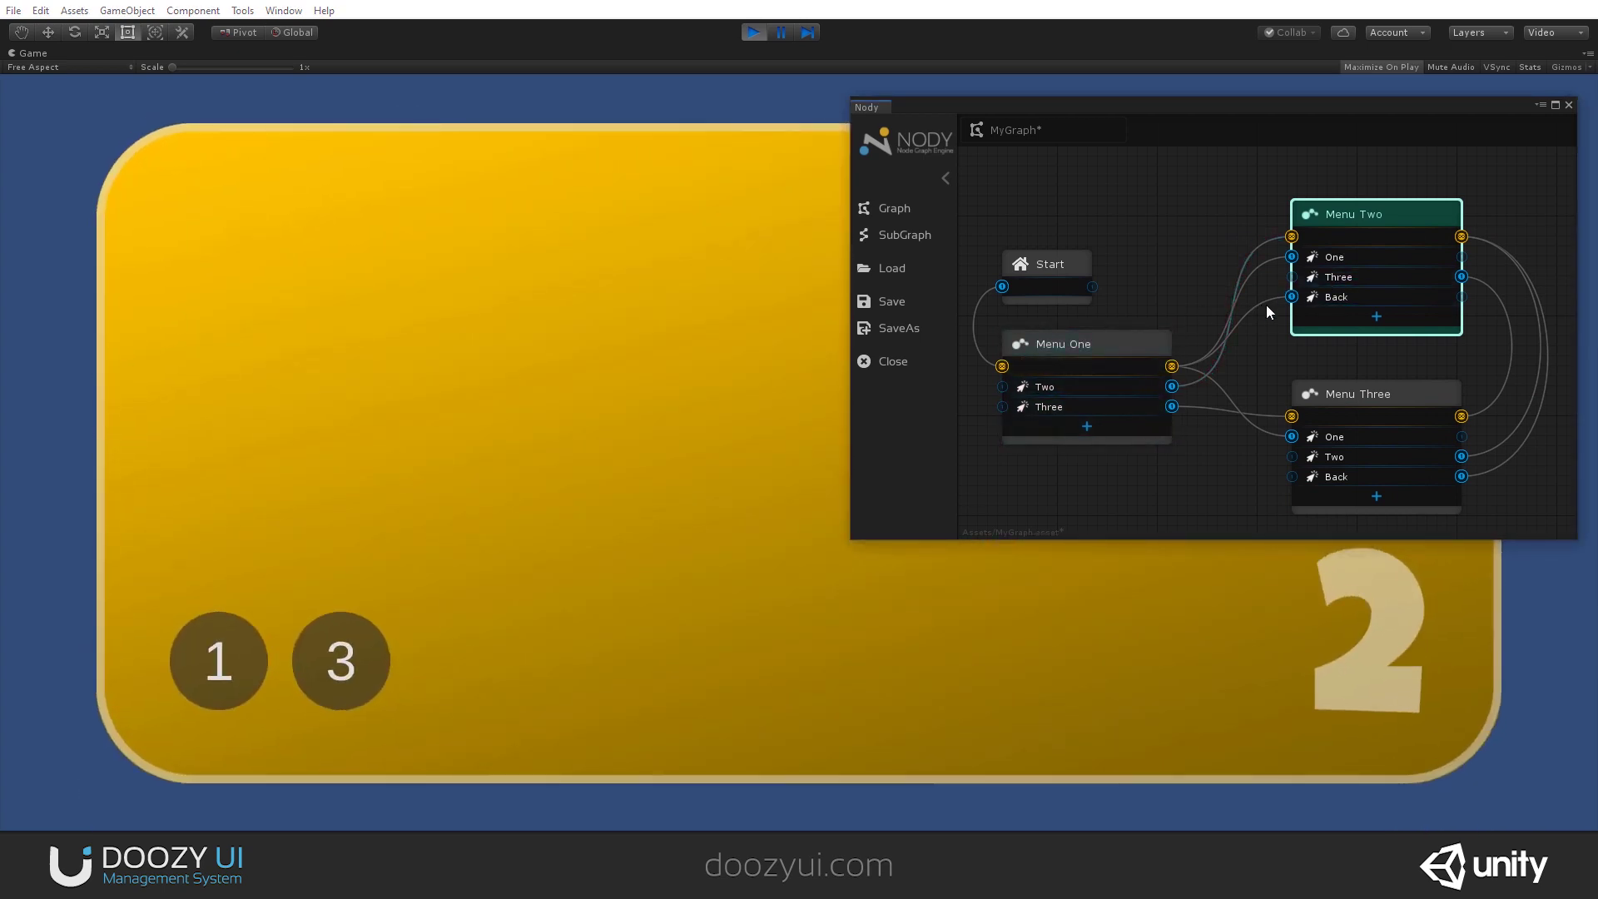
pyautogui.press('Escape')
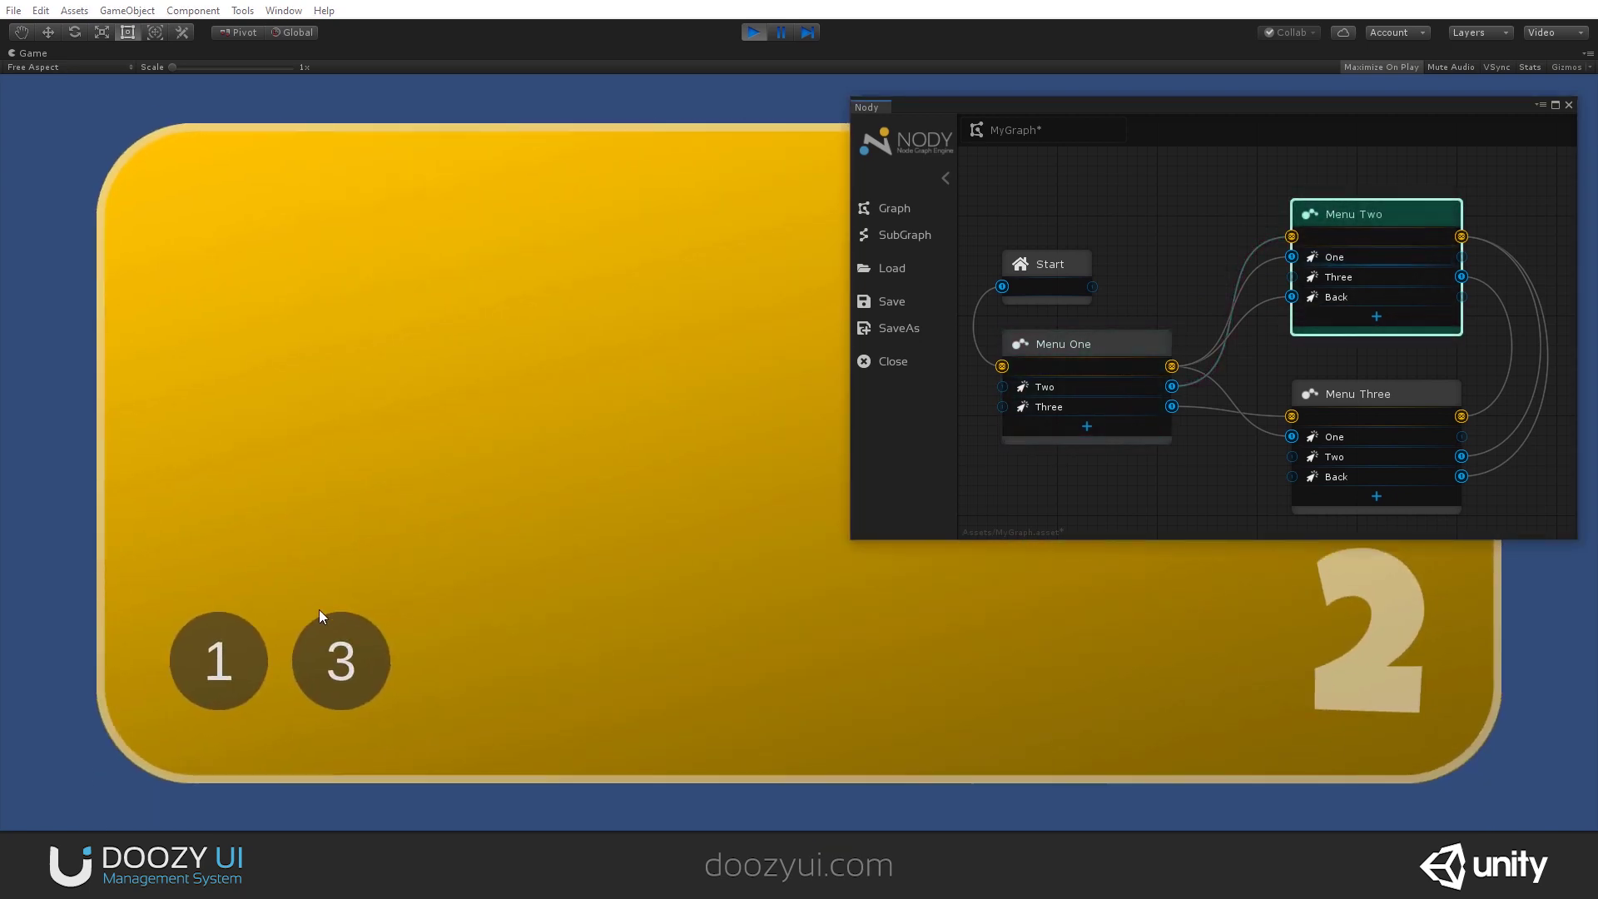
pyautogui.click(220, 662)
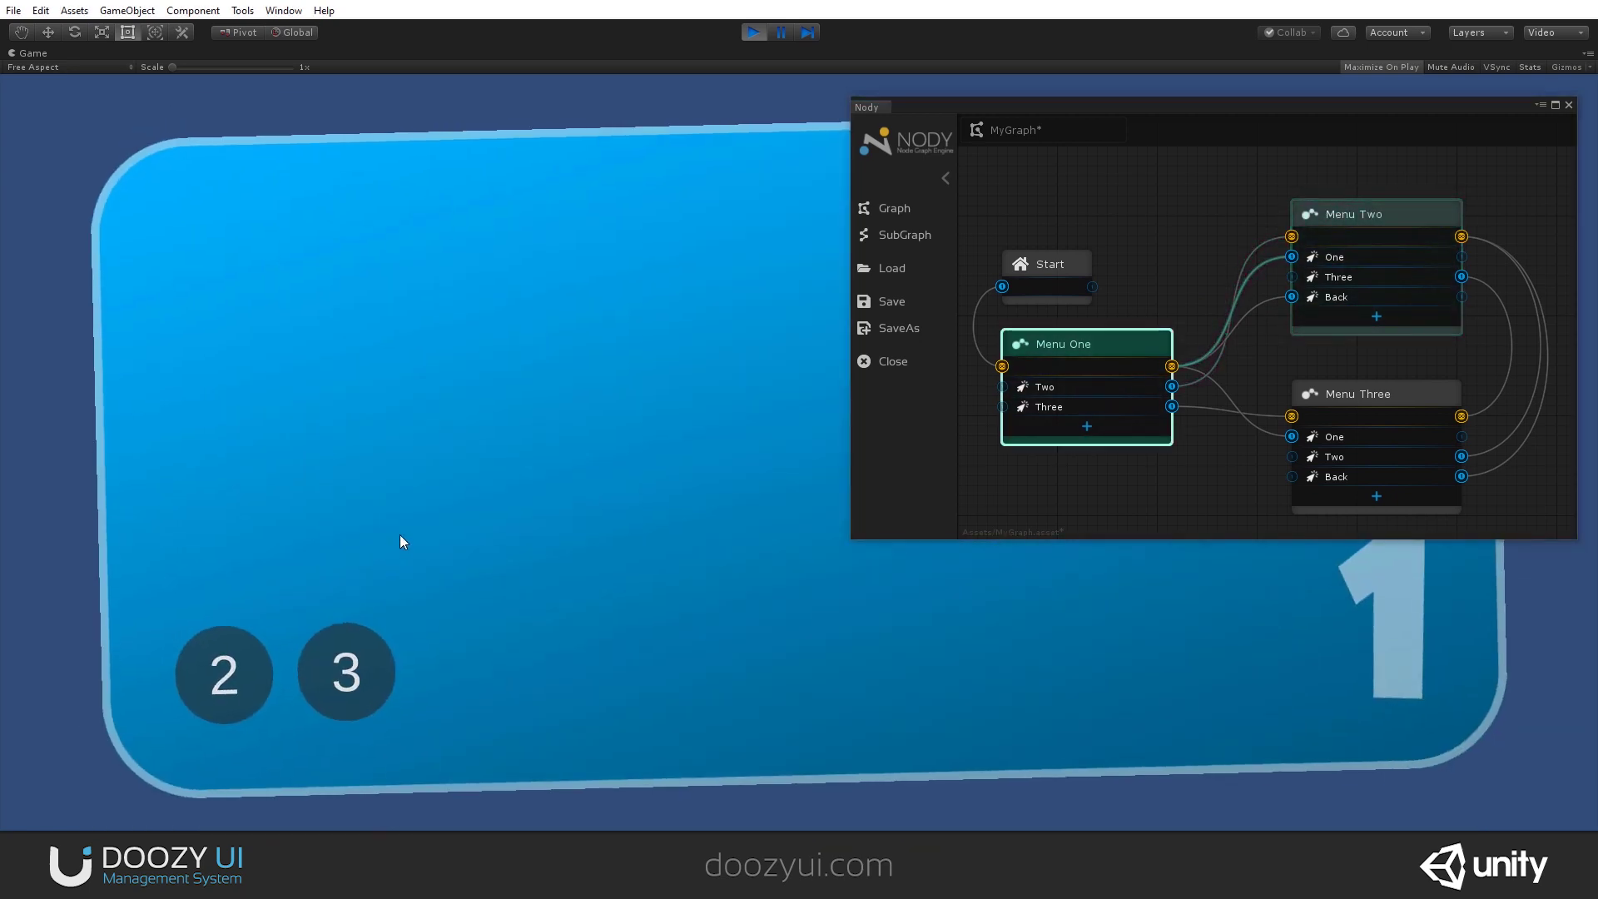
# Step: Restore the Game view from its maximized state, and reposition and enlarge the Nody window to give the graph more room
pyautogui.moveTo(1034, 113); pyautogui.dragTo(481, 263)
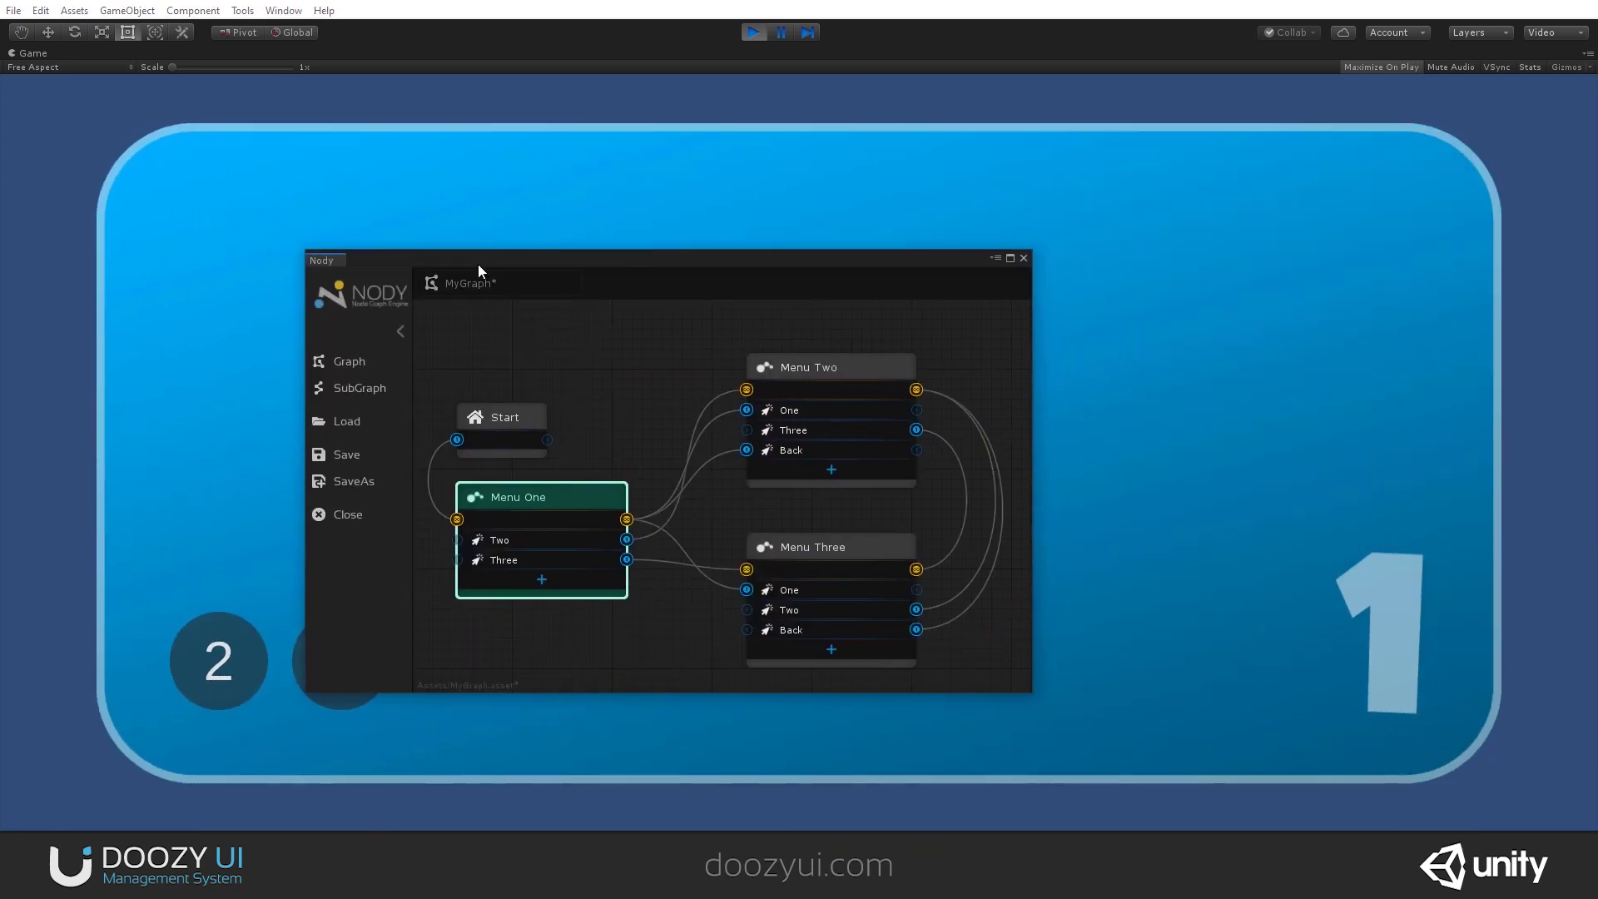
pyautogui.click(1588, 53)
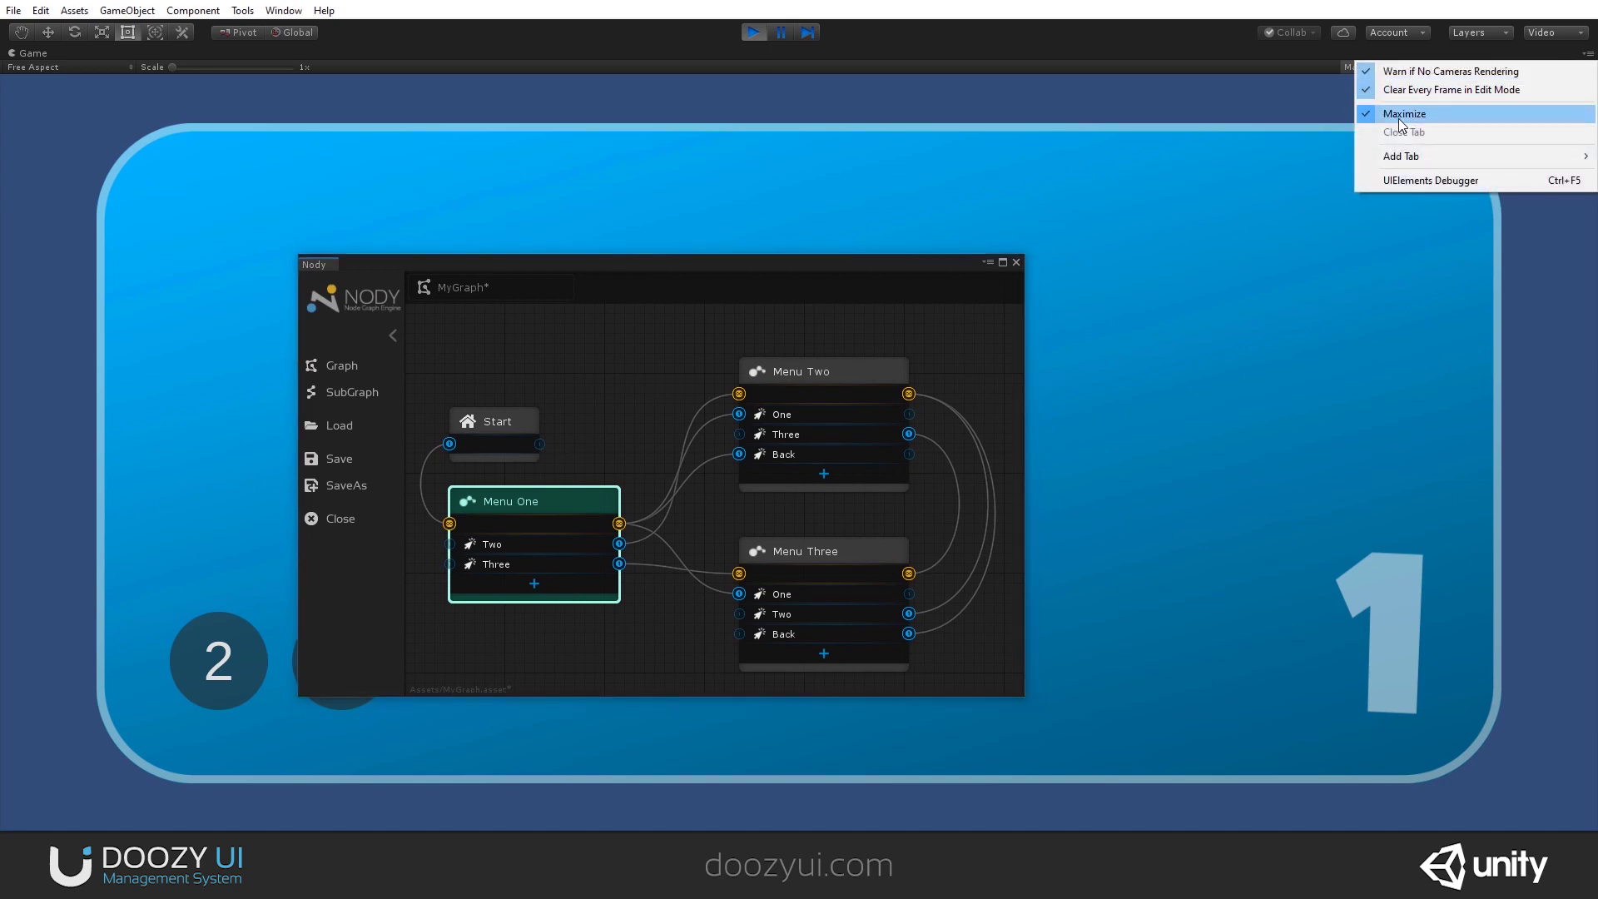
pyautogui.click(1416, 115)
pyautogui.moveTo(686, 256); pyautogui.dragTo(657, 141)
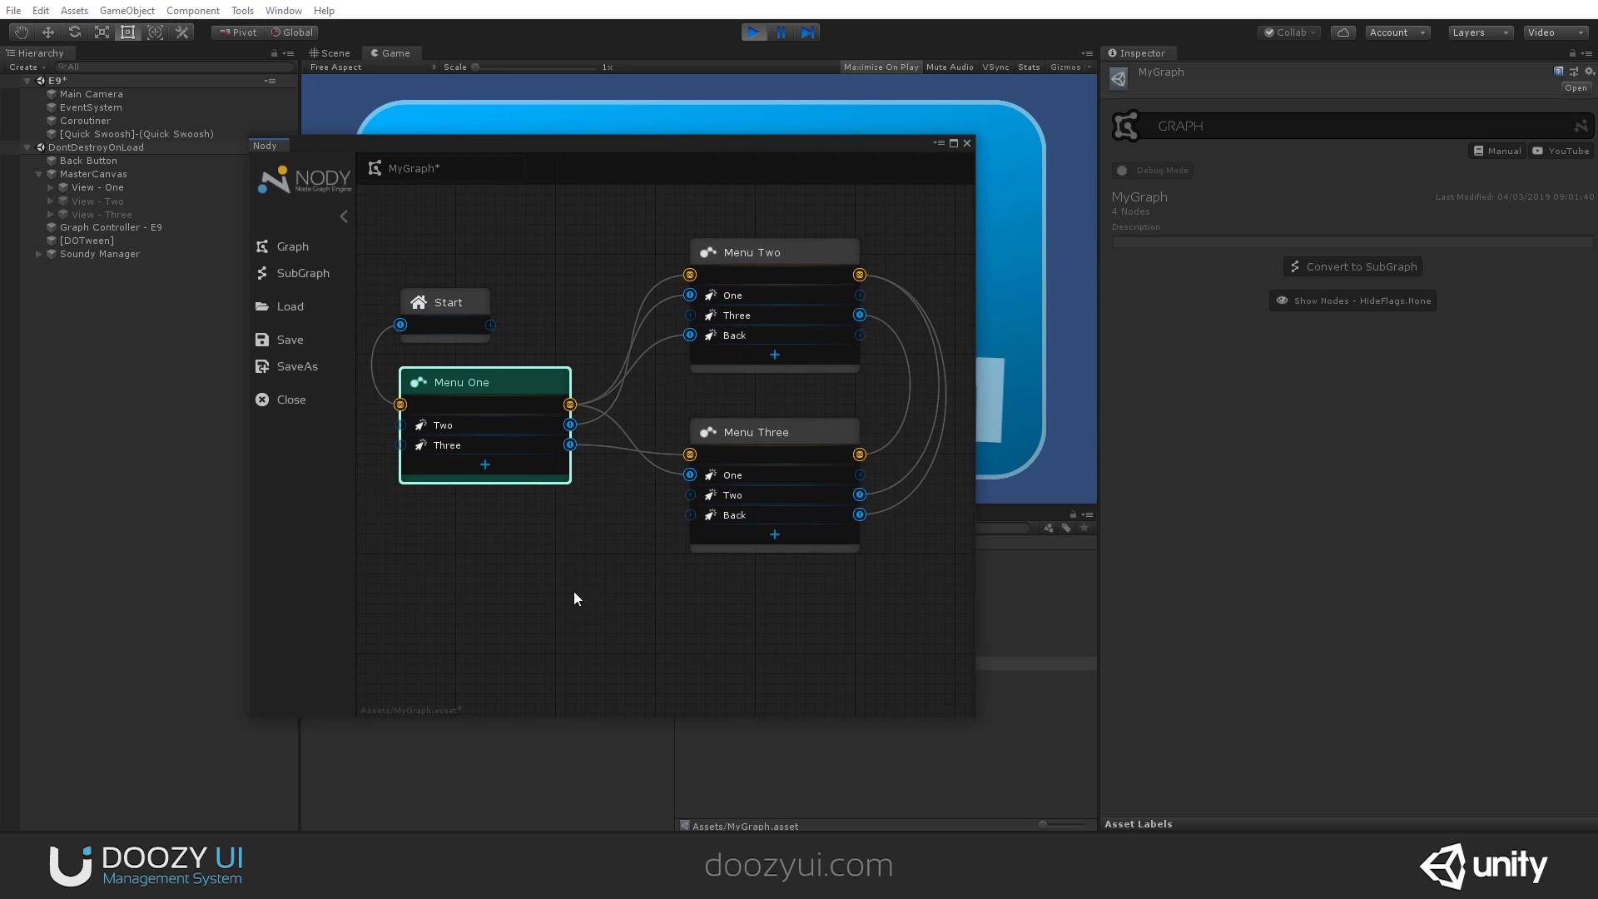
pyautogui.scroll(-2, 597, 544)
pyautogui.moveTo(593, 542); pyautogui.dragTo(643, 540)
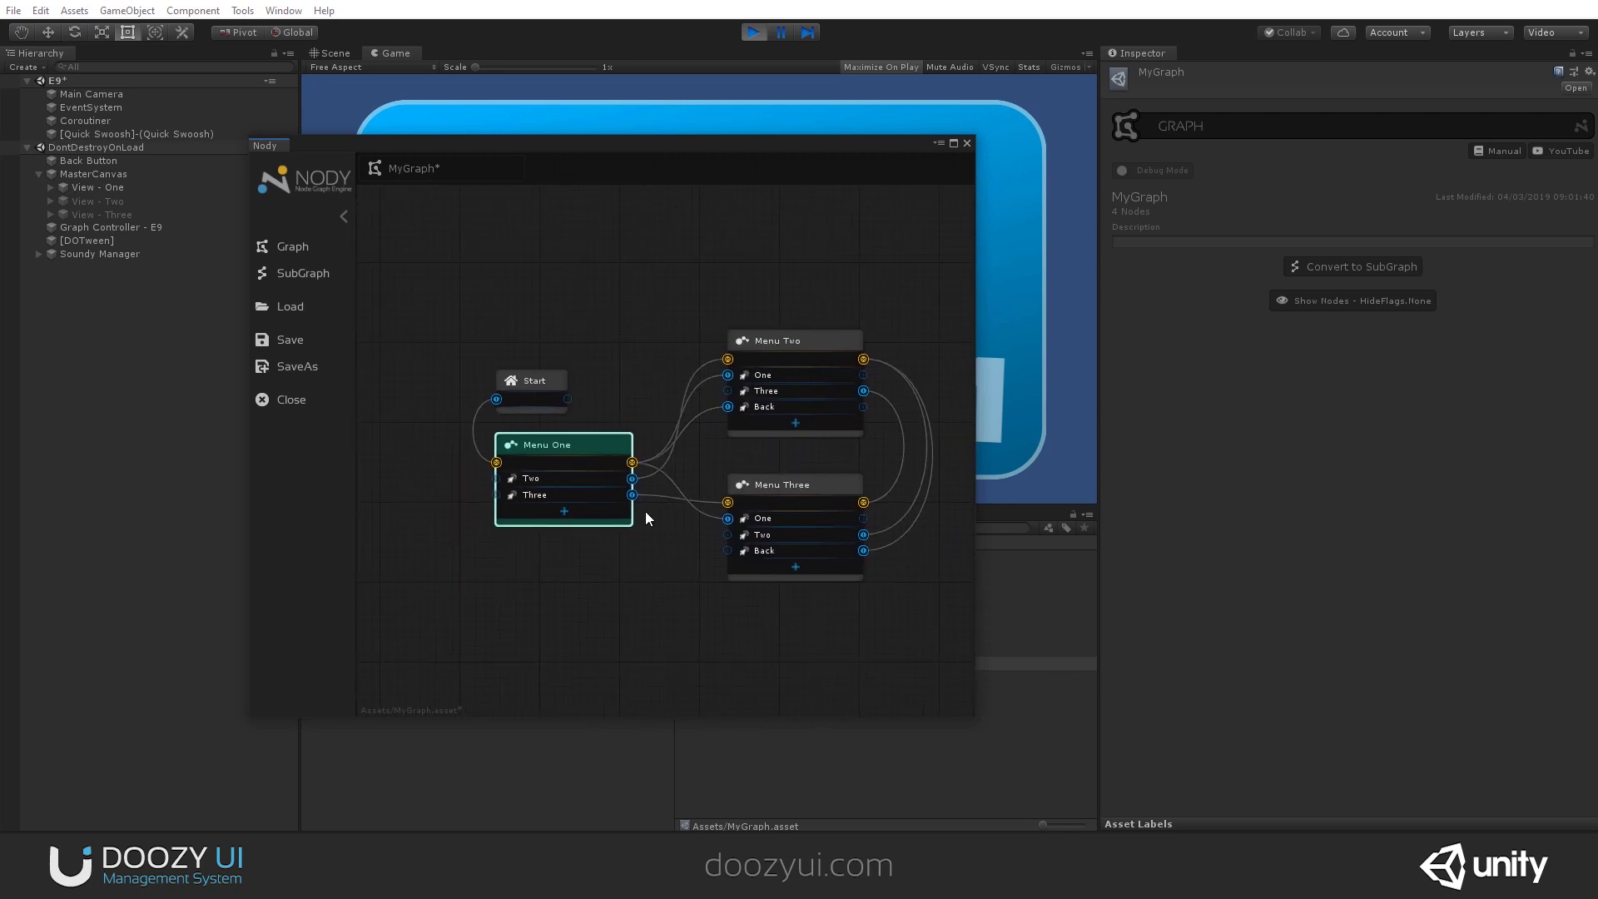